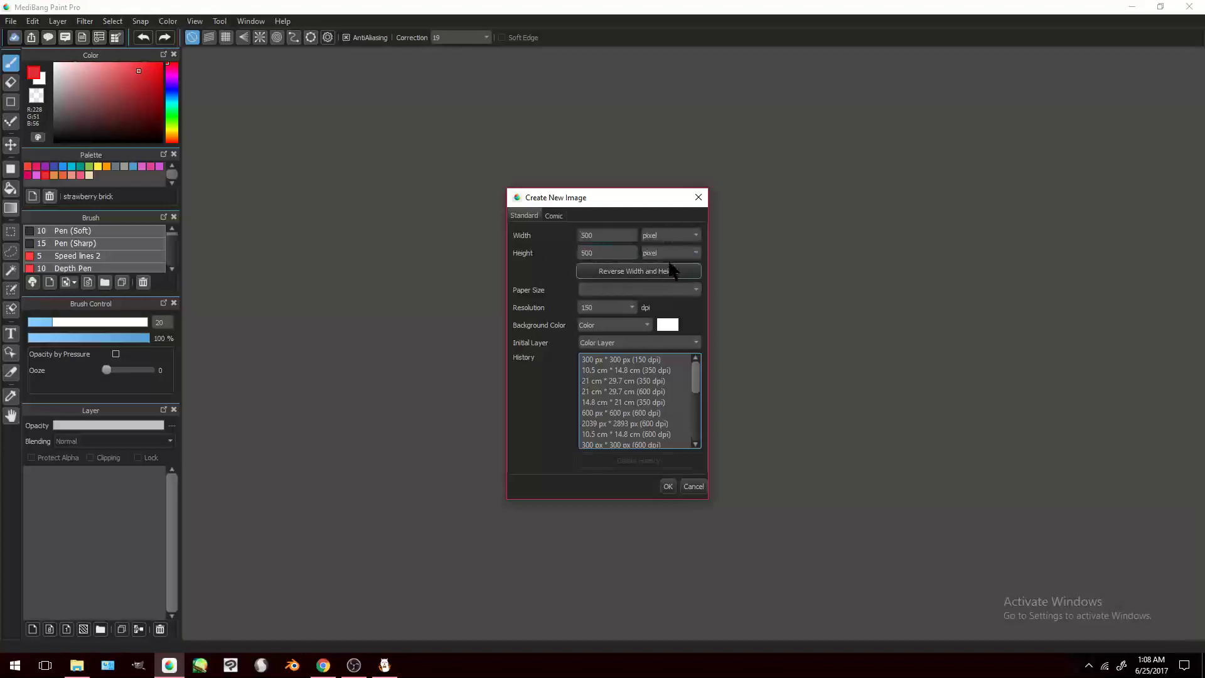
# Step: Create a new 500 by 500 pixel image with a resolution of 350 dpi
pyautogui.click(648, 276)
pyautogui.click(622, 307)
pyautogui.click(632, 307)
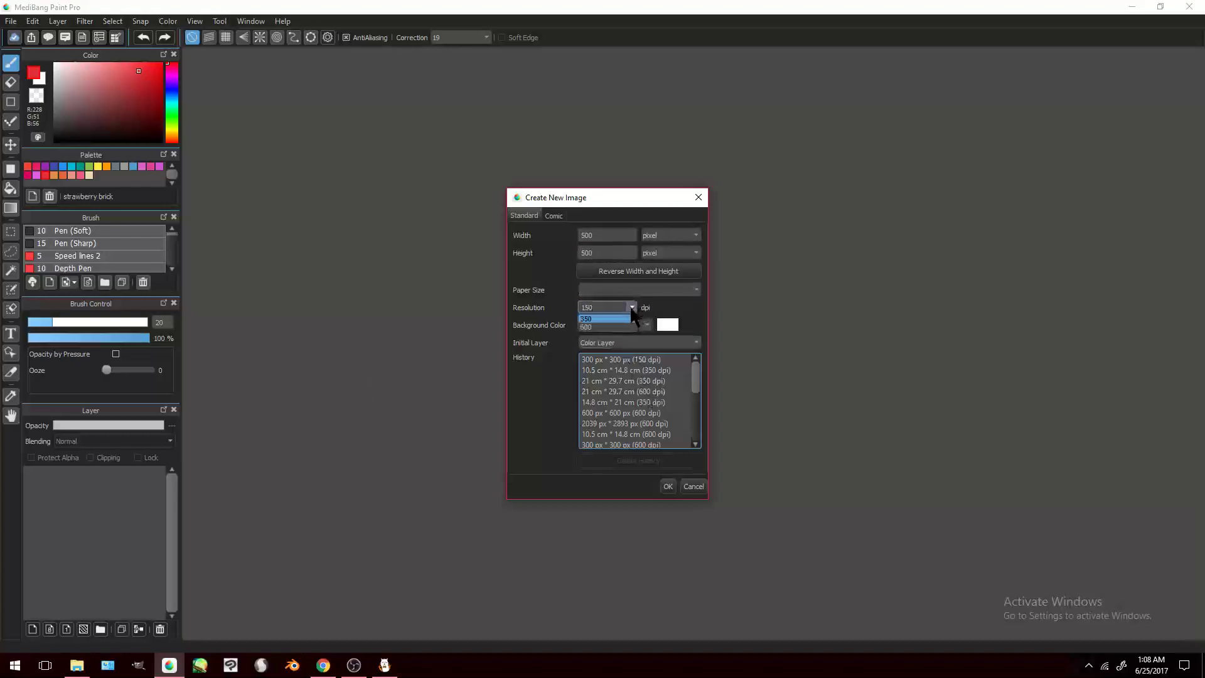
pyautogui.click(624, 318)
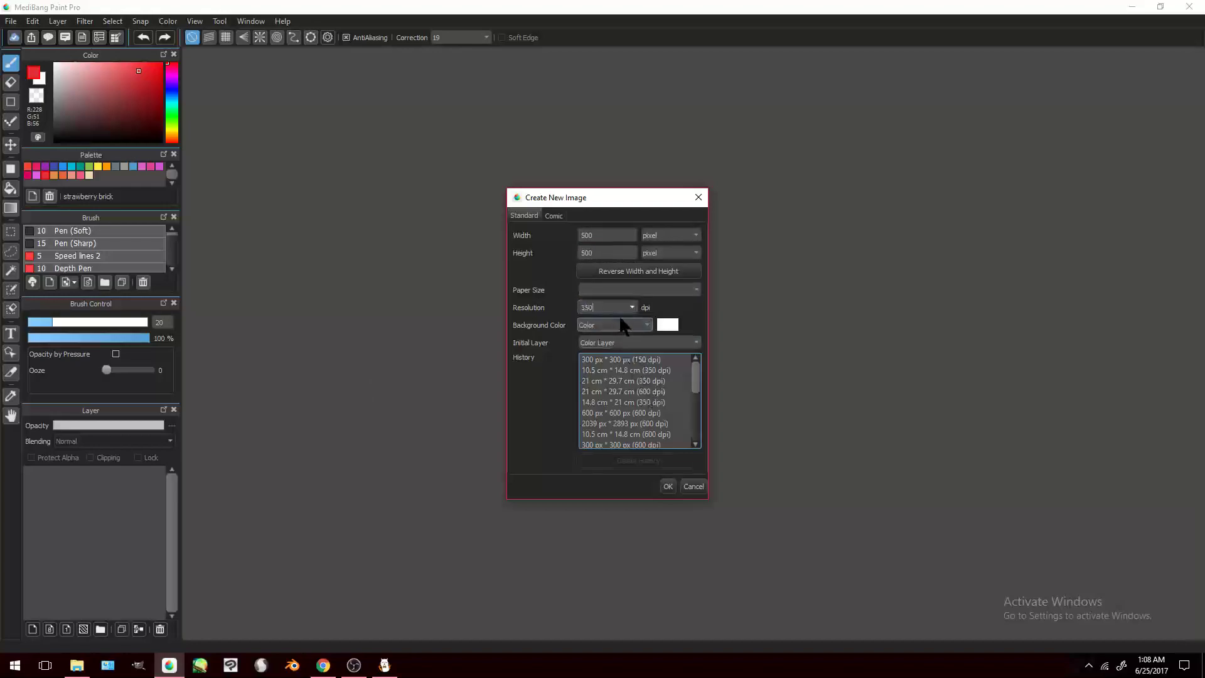
pyautogui.click(665, 486)
# Step: Set the foreground color to black and choose the Pen (Sharp) brush
pyautogui.click(101, 138)
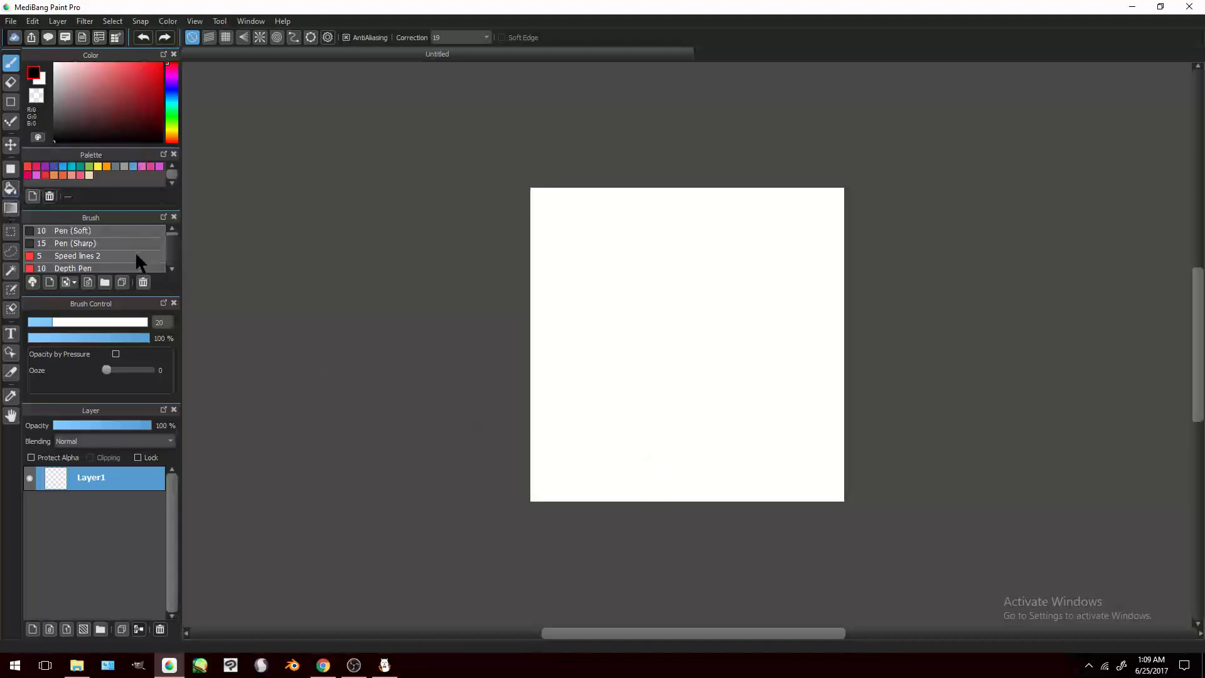
pyautogui.click(79, 231)
pyautogui.click(102, 243)
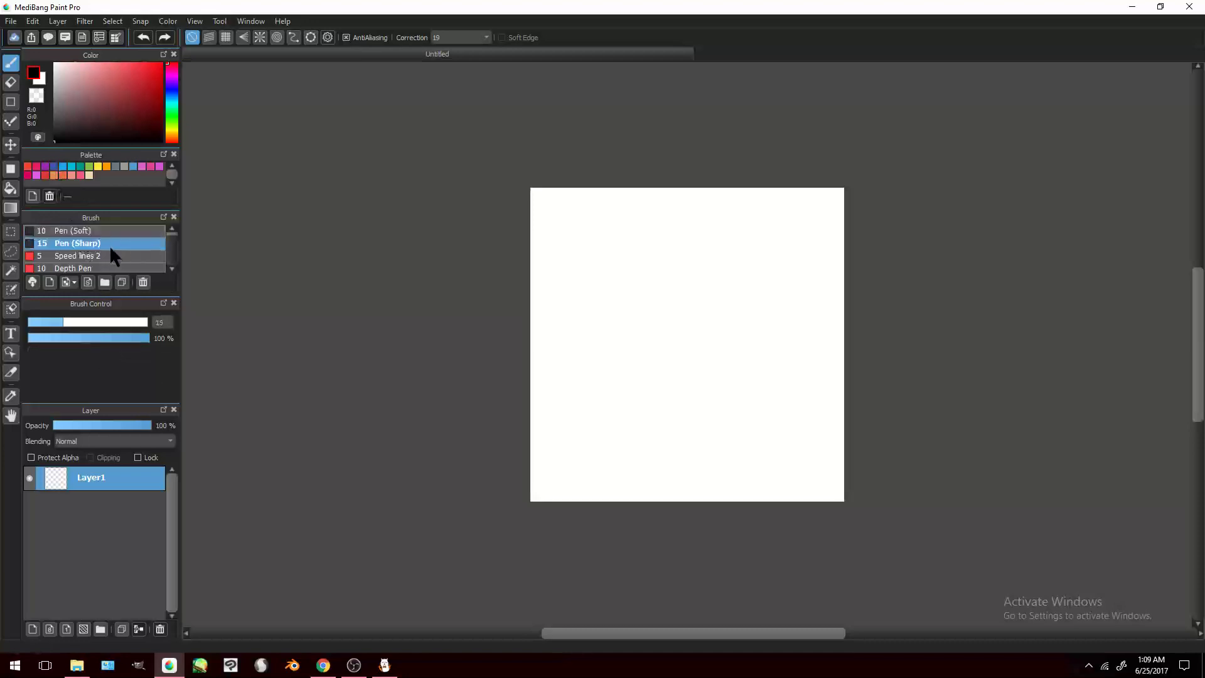
pyautogui.click(160, 322)
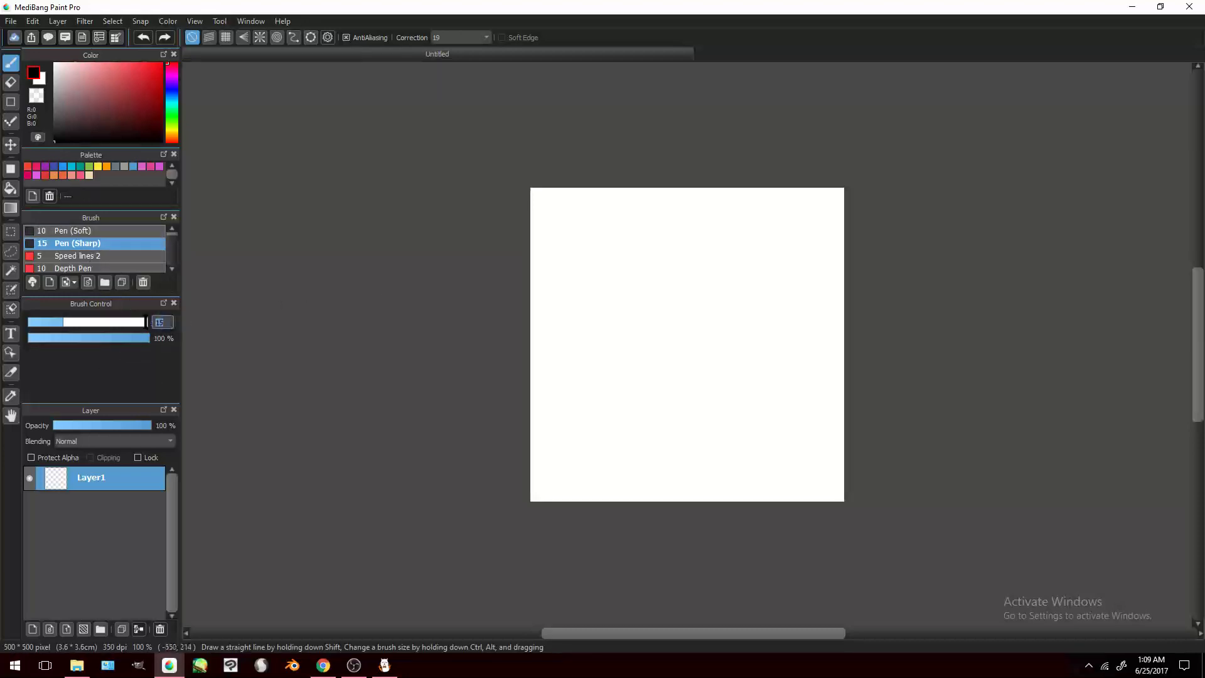
pyautogui.write('300')
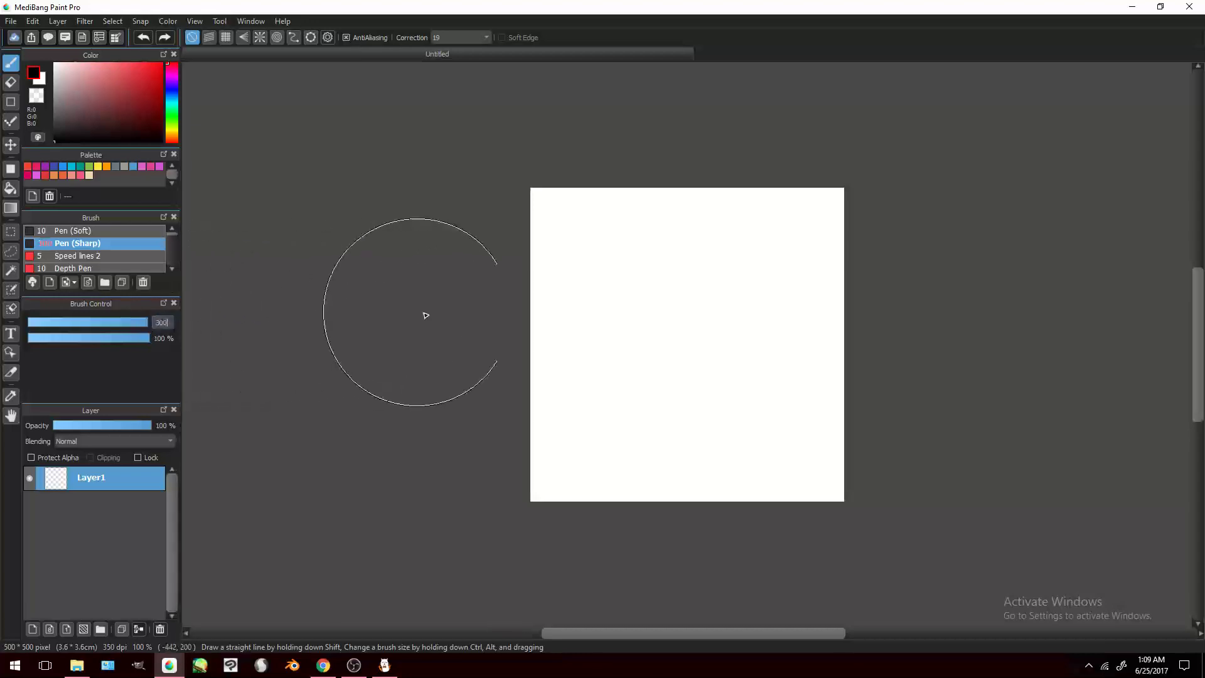
pyautogui.moveTo(611, 339)
pyautogui.mouseDown()
pyautogui.moveTo(778, 335)
pyautogui.moveTo(663, 342)
pyautogui.moveTo(694, 329)
pyautogui.mouseUp()
pyautogui.hotkey('ctrl', 'z')
pyautogui.hotkey('ctrl', 'z')
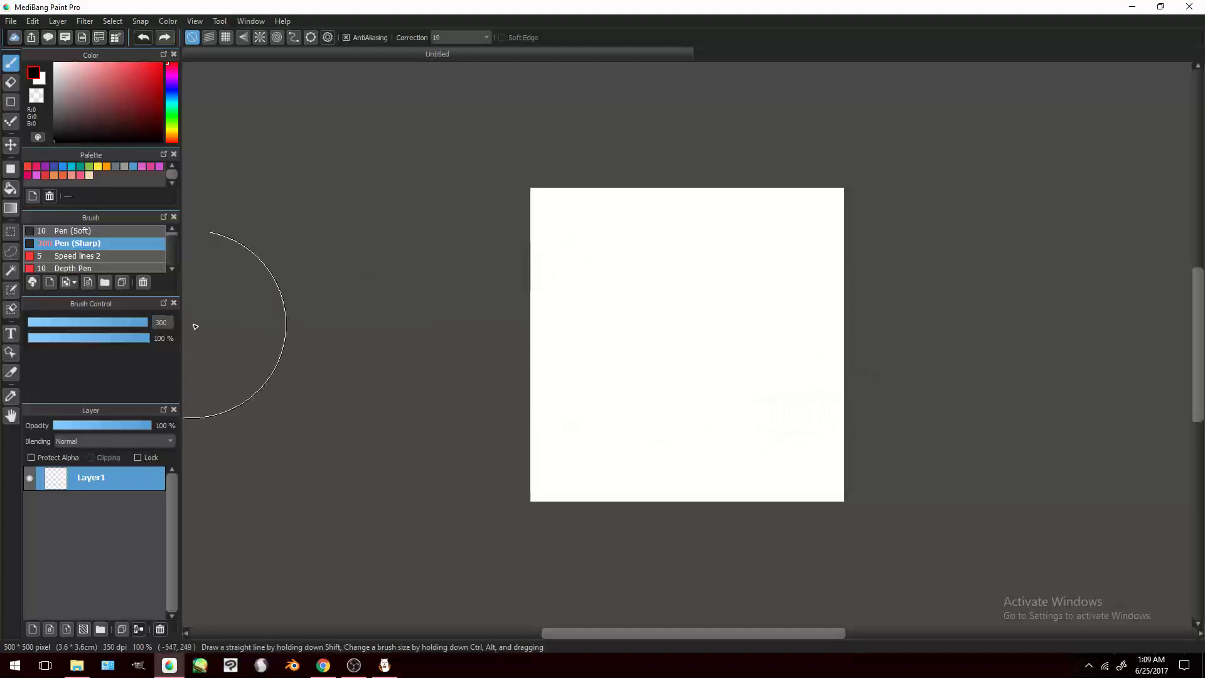
pyautogui.doubleClick(107, 244)
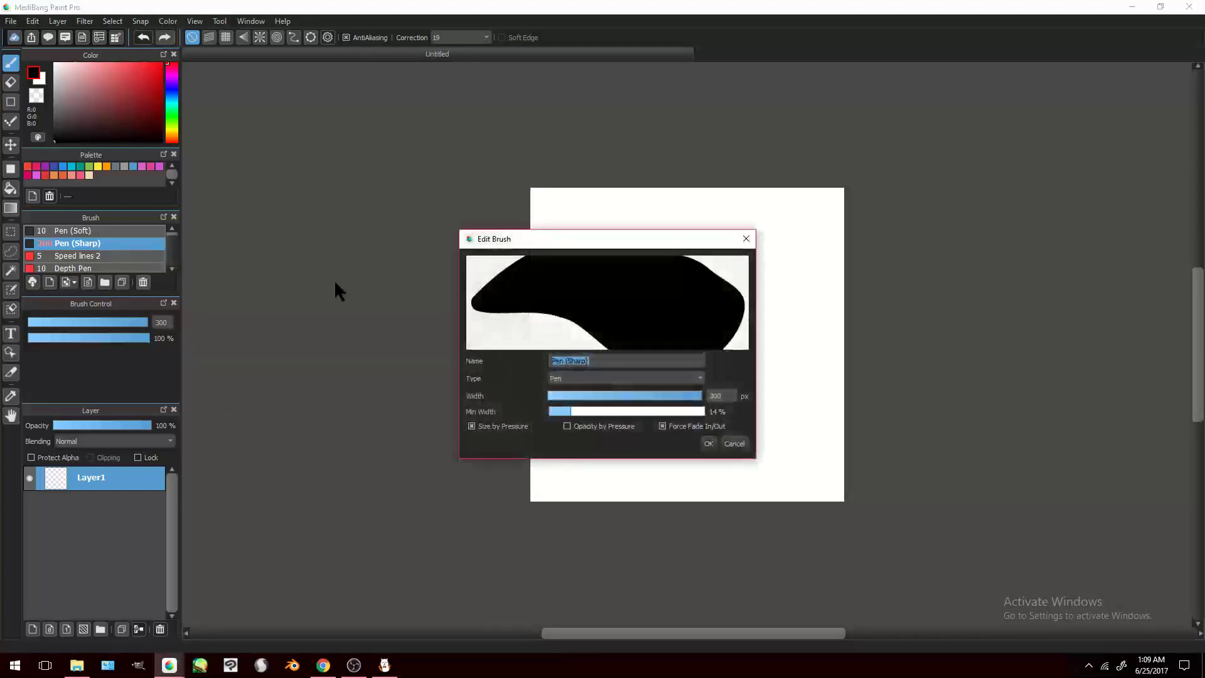
pyautogui.click(733, 444)
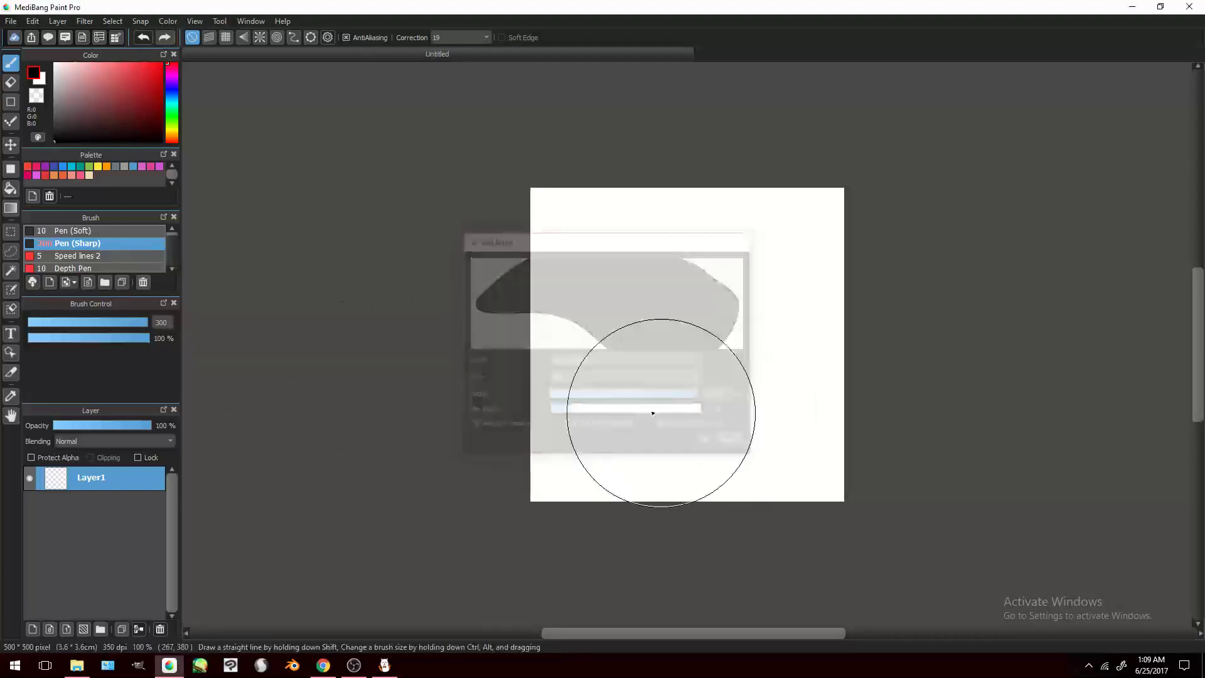
# Step: Set the pen width to 200 and paint a thick horizontal black stroke across the middle of the canvas
pyautogui.doubleClick(162, 322)
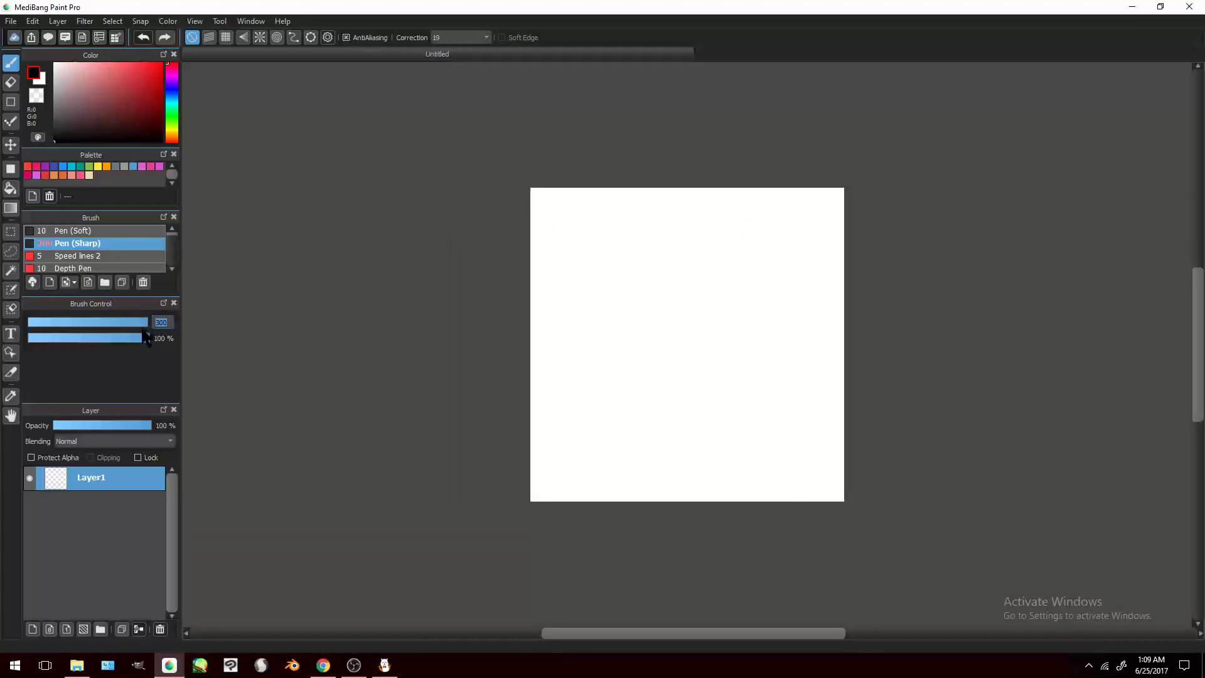
pyautogui.write('200')
pyautogui.press('Return')
pyautogui.moveTo(631, 345)
pyautogui.mouseDown()
pyautogui.moveTo(753, 337)
pyautogui.moveTo(657, 328)
pyautogui.mouseUp()
pyautogui.hotkey('ctrl', 'z')
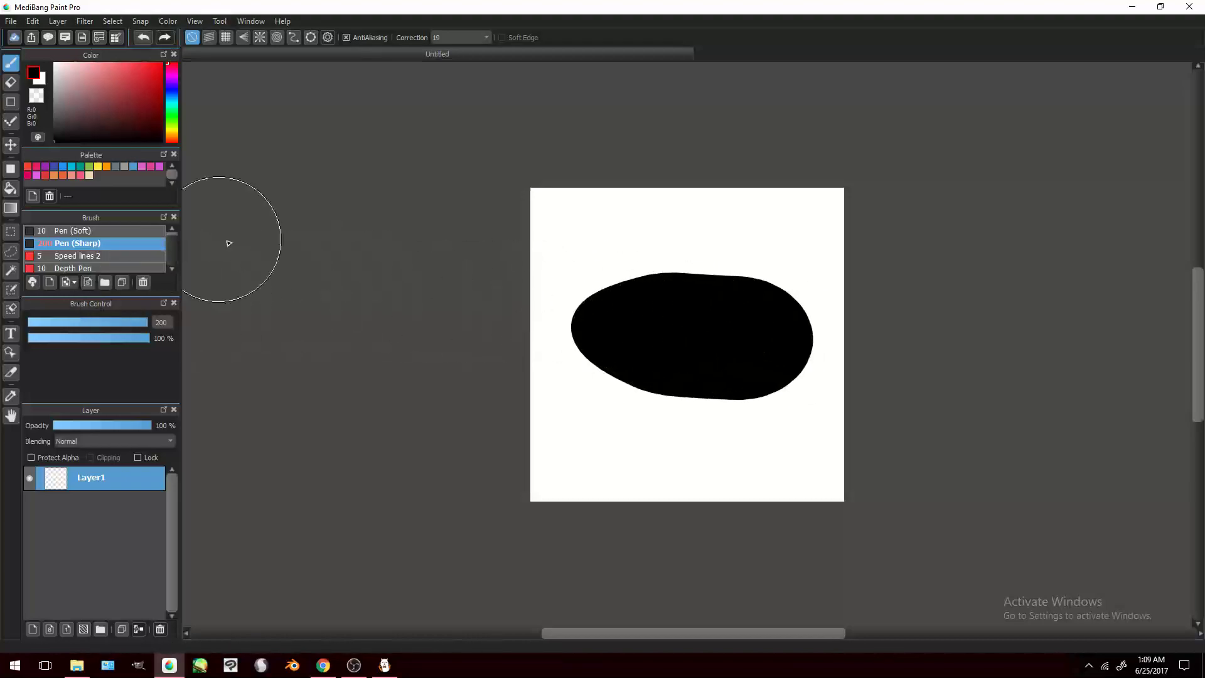
pyautogui.hotkey('ctrl', 'z')
pyautogui.moveTo(761, 339); pyautogui.dragTo(718, 314)
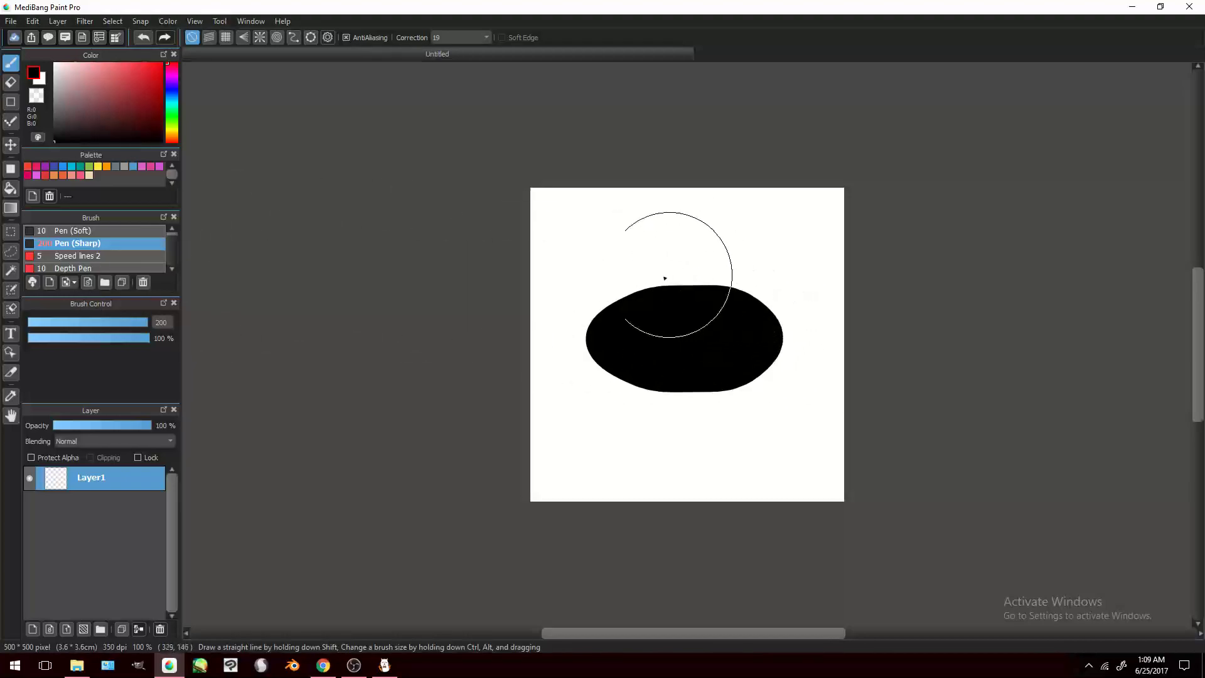
# Step: Set the pen width to 100 and paint one horizontal stroke above and one below the central stroke, overlapping its edges
pyautogui.click(133, 322)
pyautogui.moveTo(733, 270); pyautogui.dragTo(636, 269)
pyautogui.click(759, 397)
pyautogui.moveTo(725, 400); pyautogui.dragTo(694, 358)
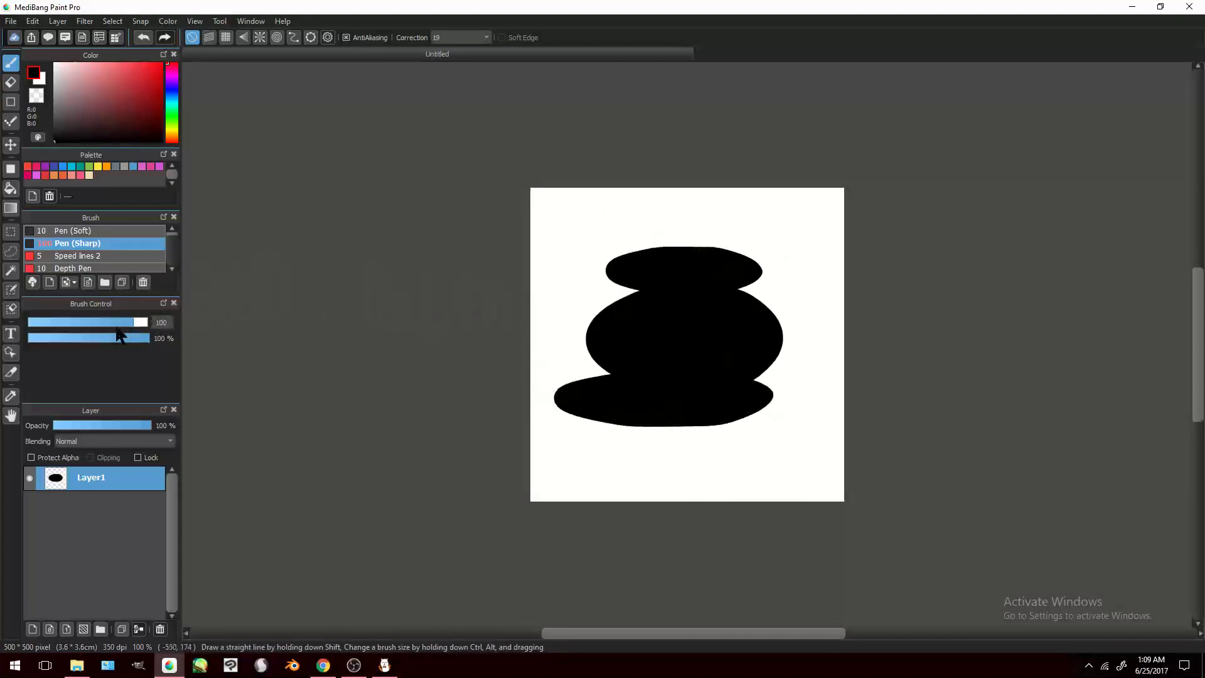
# Step: Set the pen width to 50 and add a thinner horizontal stroke at both the upper and lower ends of the stack
pyautogui.doubleClick(170, 322)
pyautogui.write('50')
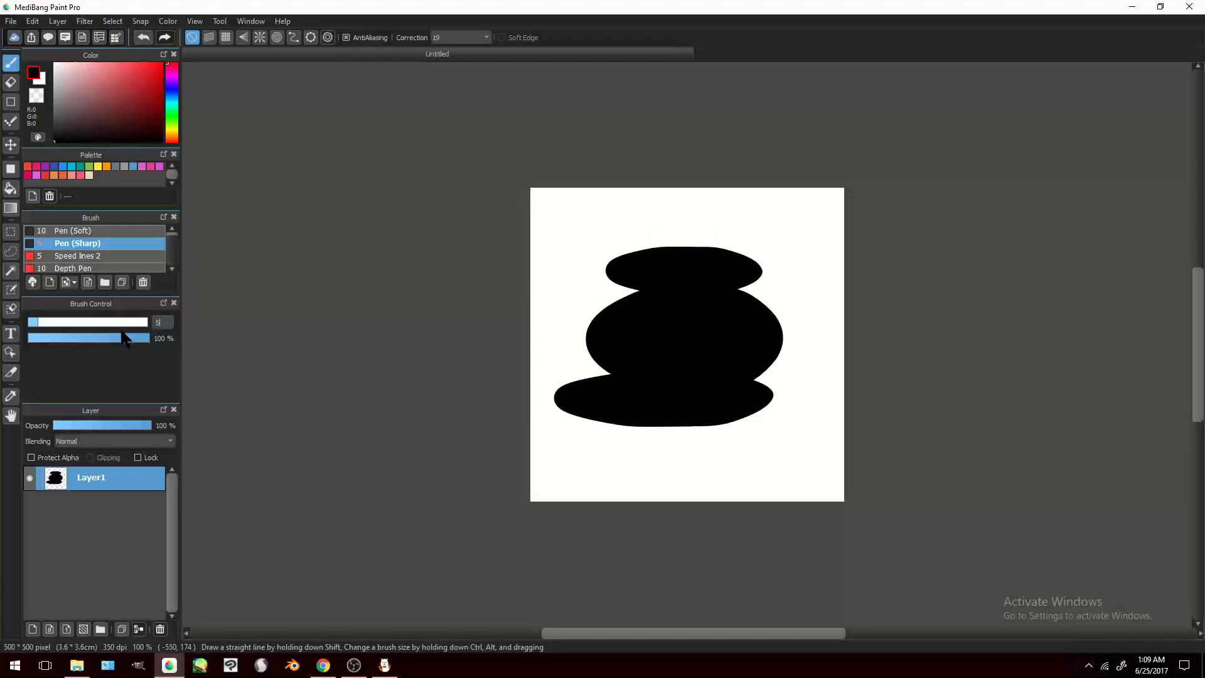
pyautogui.click(737, 234)
pyautogui.moveTo(697, 239); pyautogui.dragTo(744, 235)
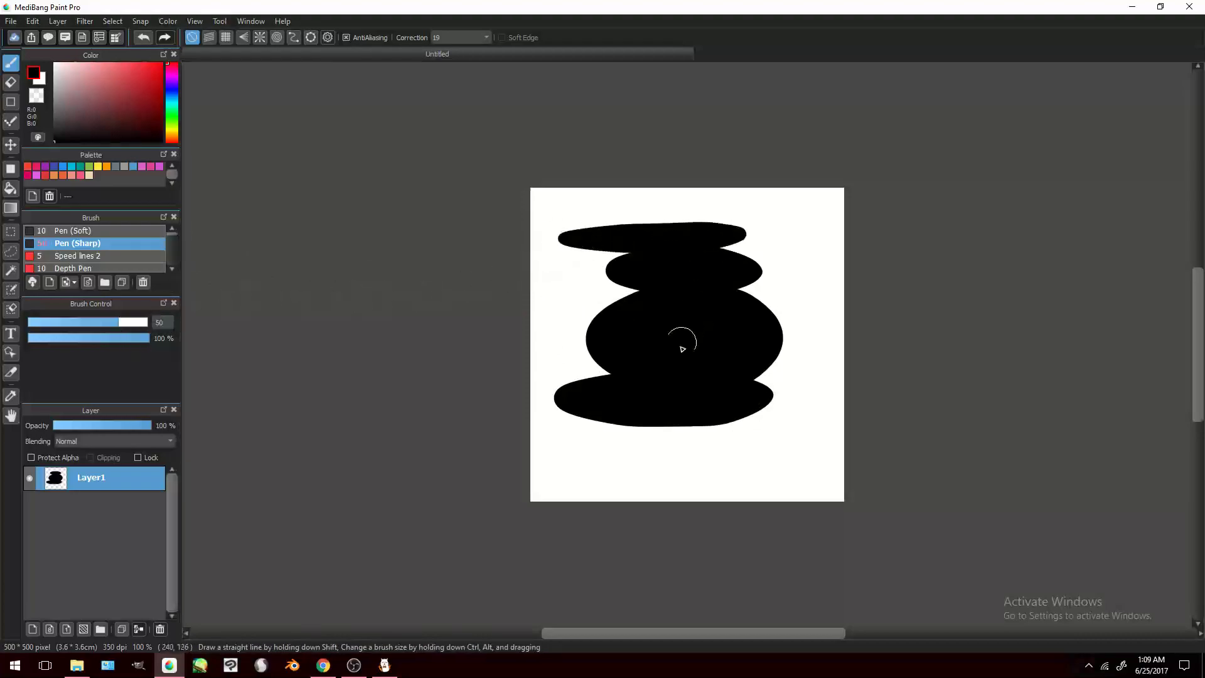
pyautogui.moveTo(753, 430); pyautogui.dragTo(572, 431)
pyautogui.hotkey('ctrl', 'z')
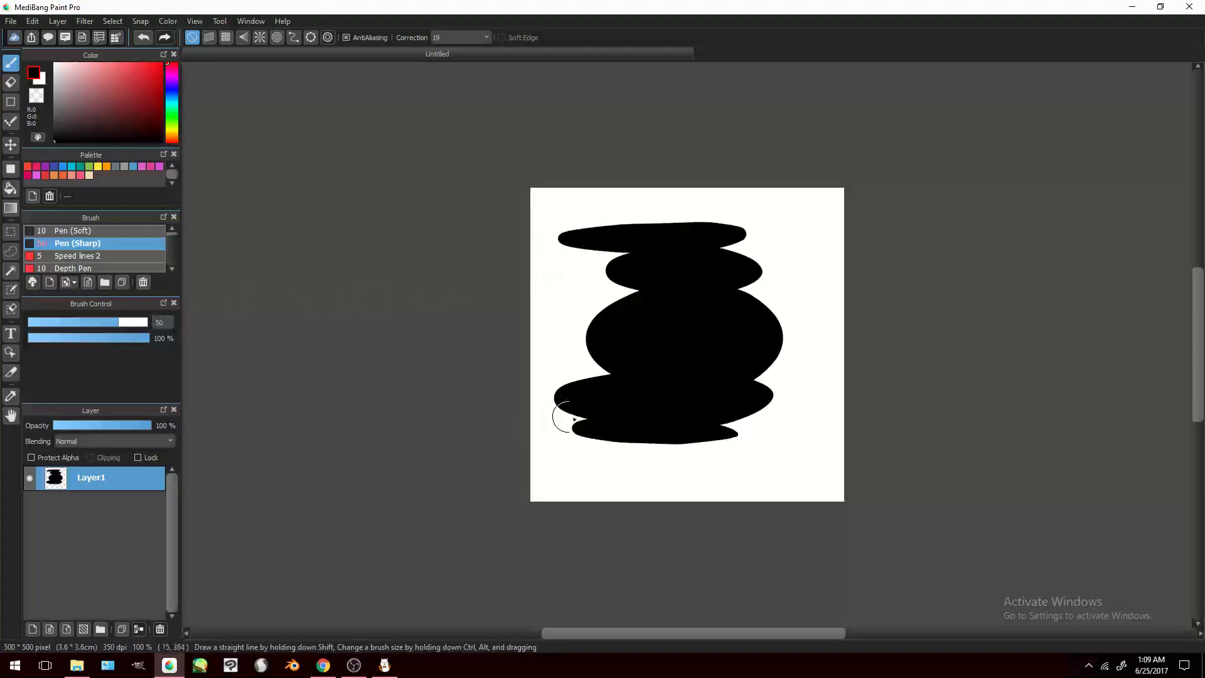
# Step: Set the pen width to 25 and paint a thin horizontal stroke just below the stack, leaving a small gap
pyautogui.doubleClick(154, 322)
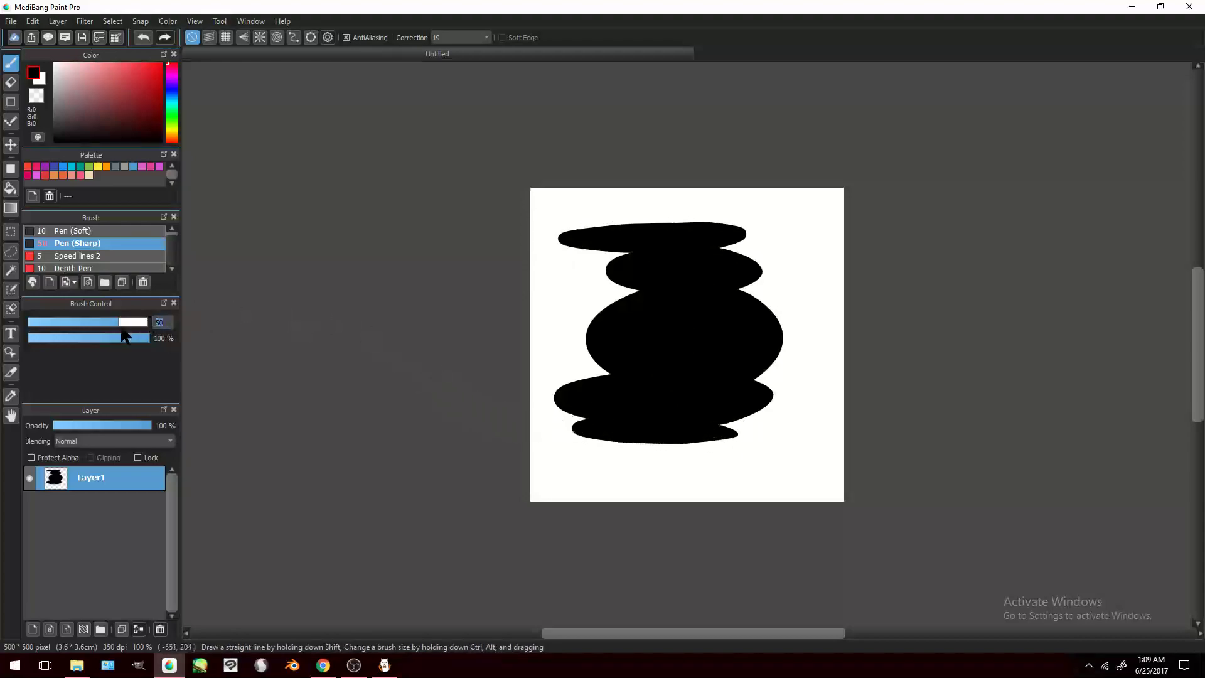
pyautogui.write('25')
pyautogui.press('Return')
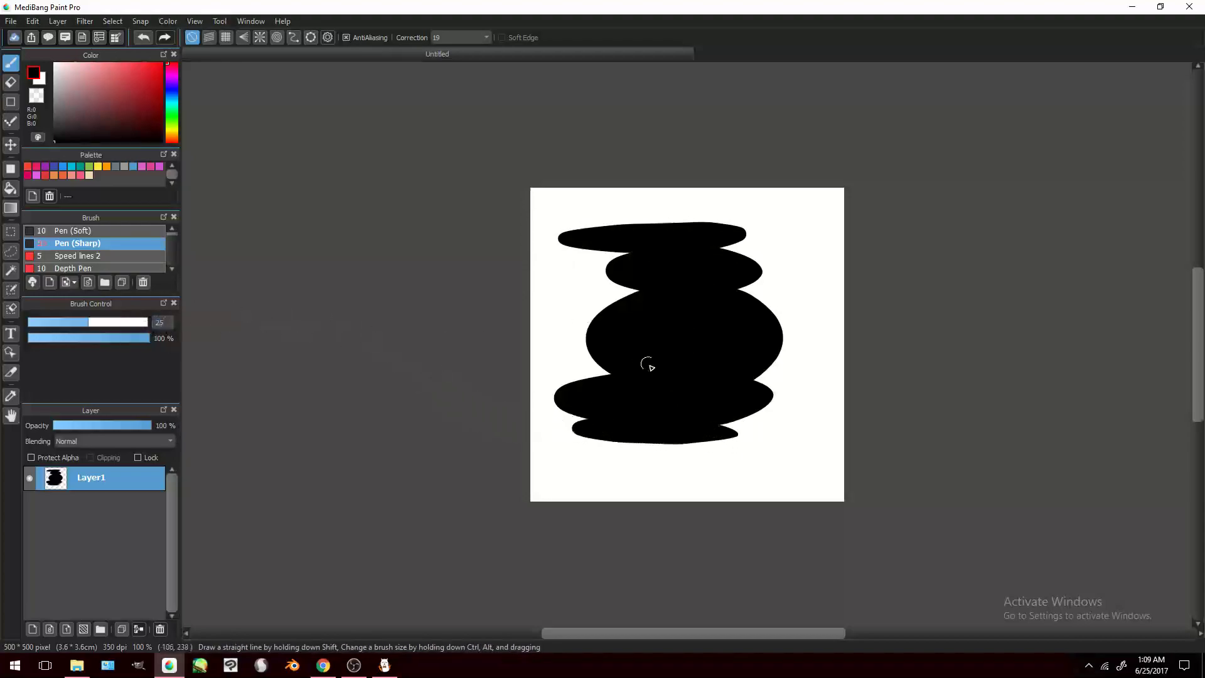
pyautogui.moveTo(746, 455); pyautogui.dragTo(533, 442)
pyautogui.hotkey('ctrl', 'z')
pyautogui.moveTo(776, 455); pyautogui.dragTo(593, 451)
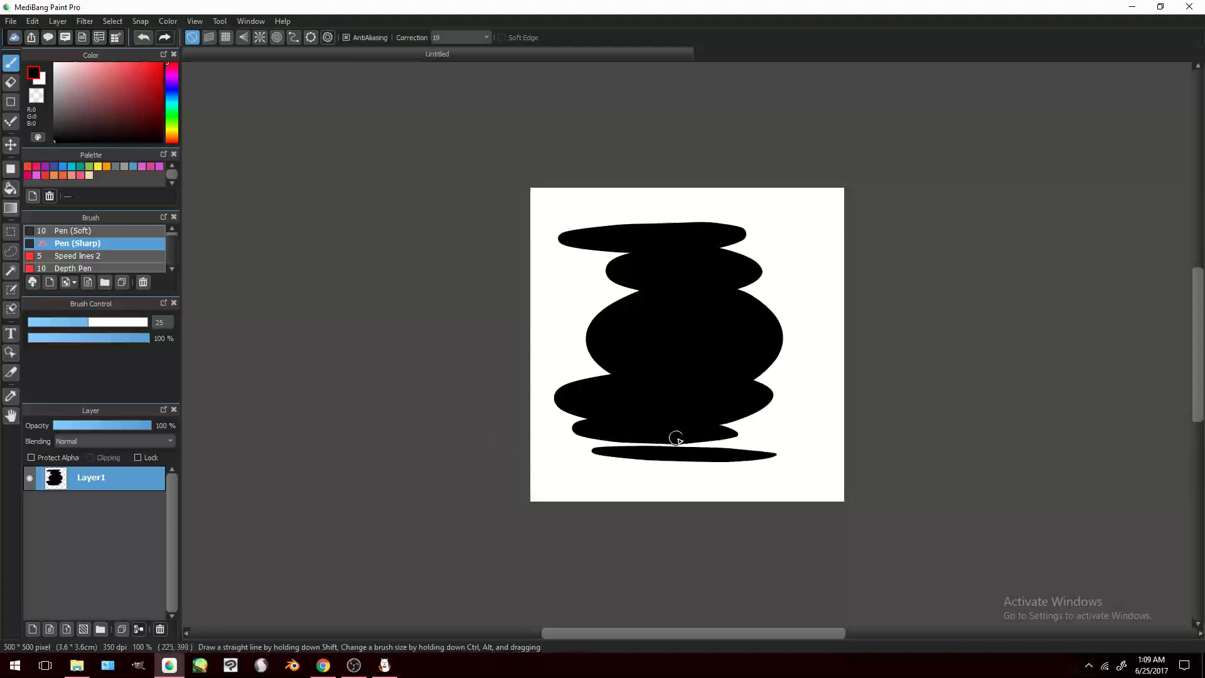
# Step: Paint a matching thin horizontal stroke just above the stack, redoing it until it sits clear of the shape
pyautogui.moveTo(779, 210); pyautogui.dragTo(637, 208)
pyautogui.hotkey('ctrl', 'z')
pyautogui.moveTo(780, 213); pyautogui.dragTo(612, 209)
pyautogui.hotkey('ctrl', 'z')
pyautogui.moveTo(775, 216); pyautogui.dragTo(593, 208)
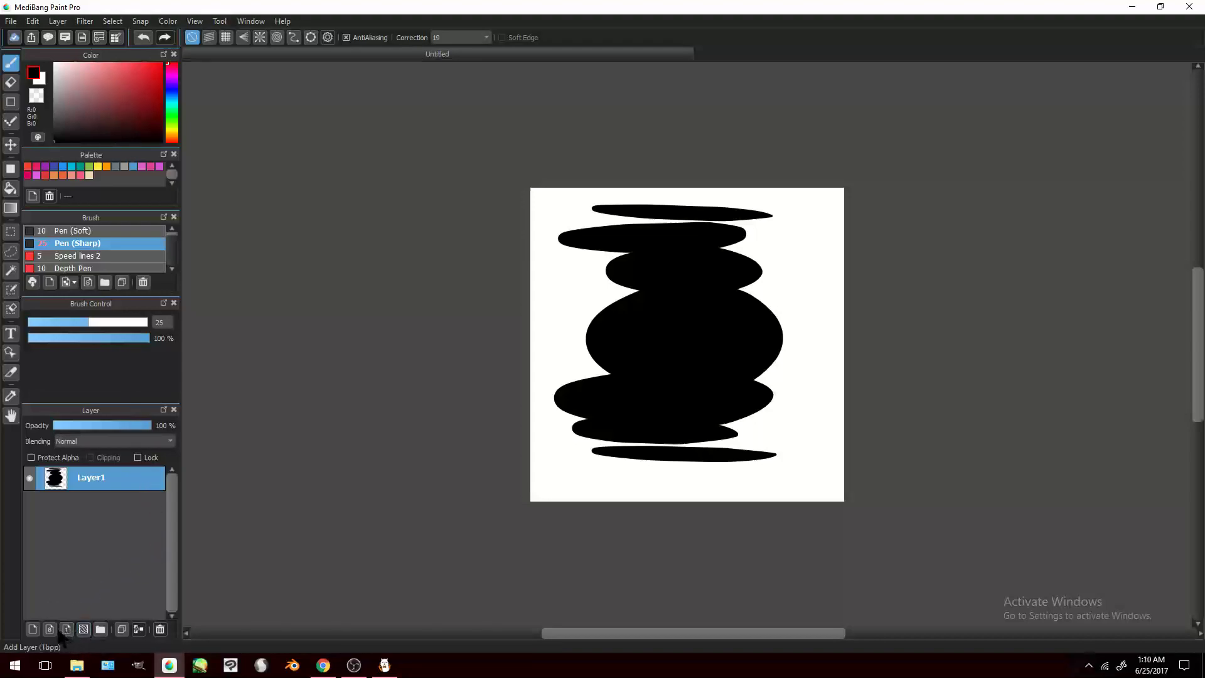
# Step: Add a new brush from the canvas drawing and set its minimum width to 35%
pyautogui.click(71, 283)
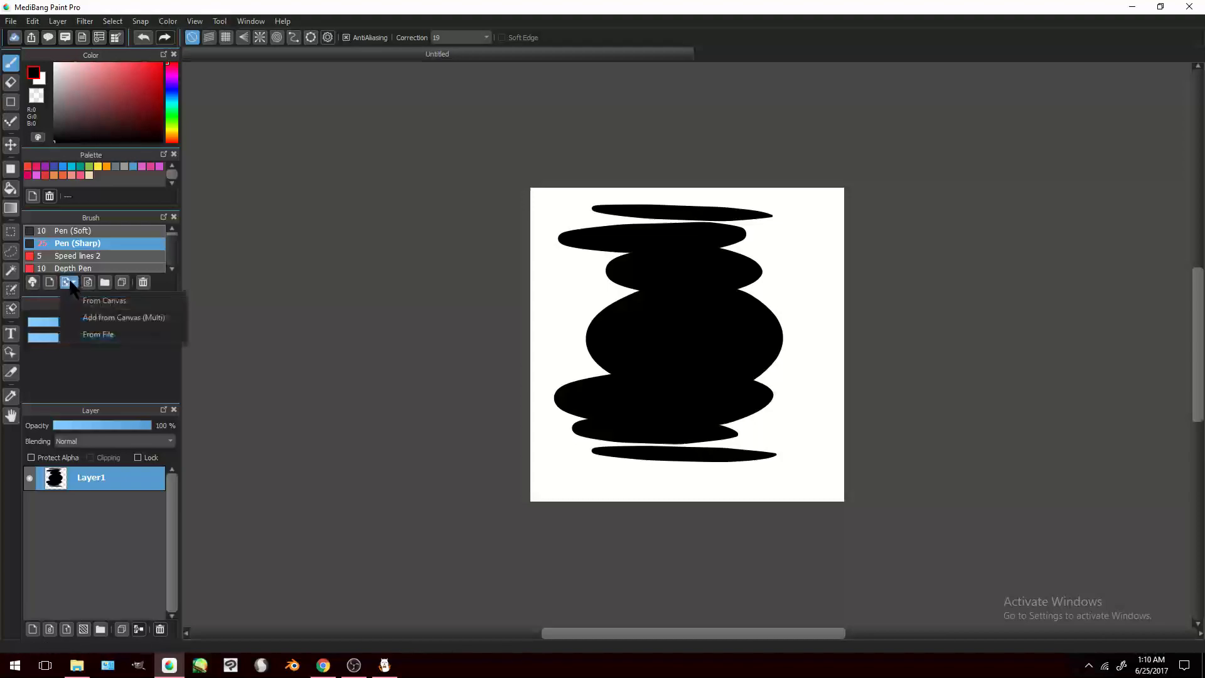
pyautogui.click(157, 309)
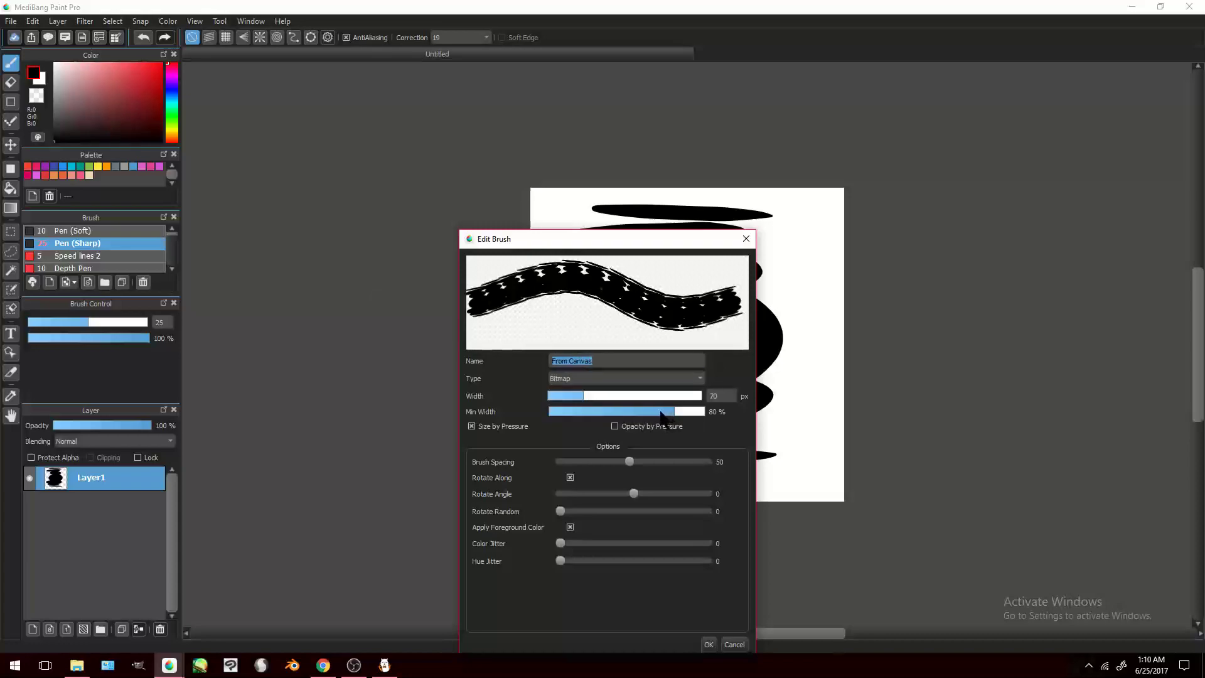
pyautogui.moveTo(658, 412)
pyautogui.mouseDown()
pyautogui.moveTo(571, 415)
pyautogui.moveTo(600, 414)
pyautogui.mouseUp()
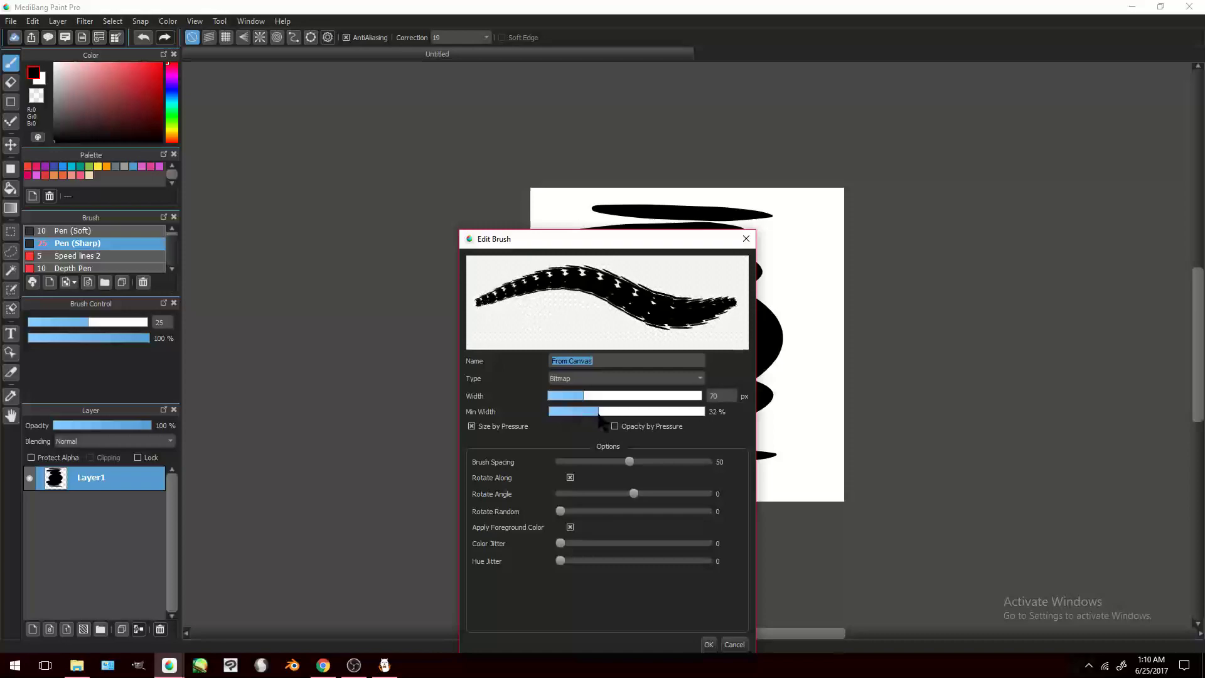
pyautogui.moveTo(597, 239)
pyautogui.mouseDown()
pyautogui.moveTo(364, 162)
pyautogui.moveTo(378, 168)
pyautogui.mouseUp()
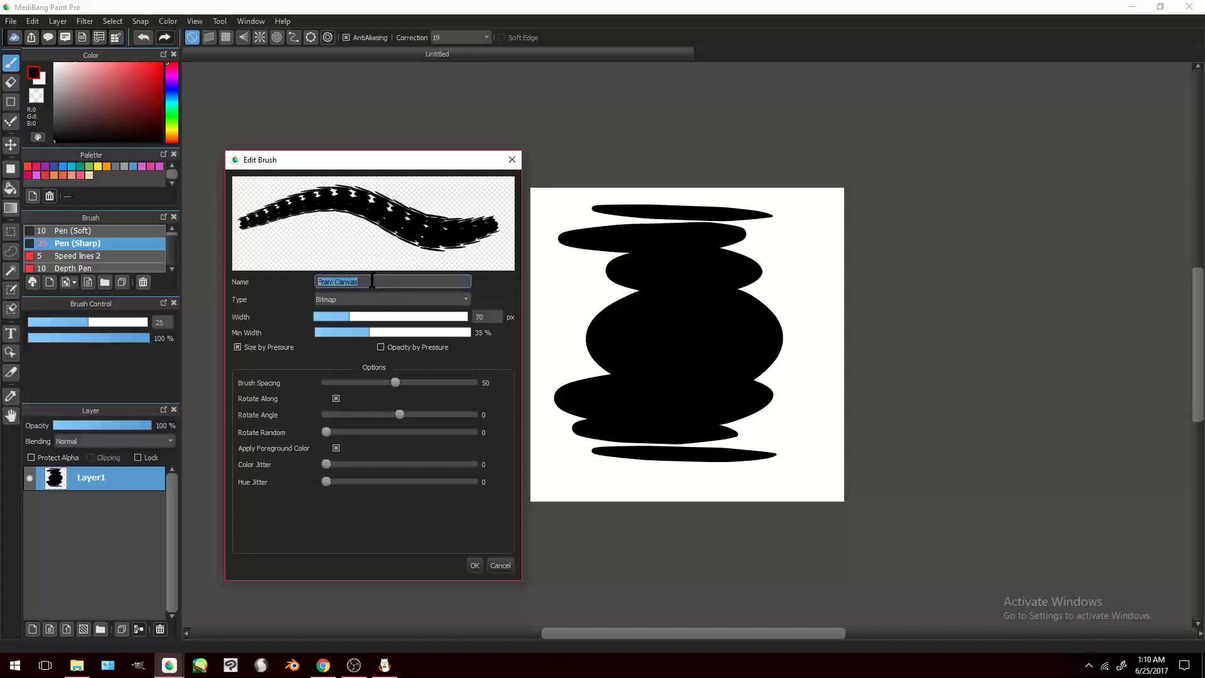
# Step: Keep the new brush's type as Bitmap and set its width to 100 px
pyautogui.click(373, 281)
pyautogui.click(359, 299)
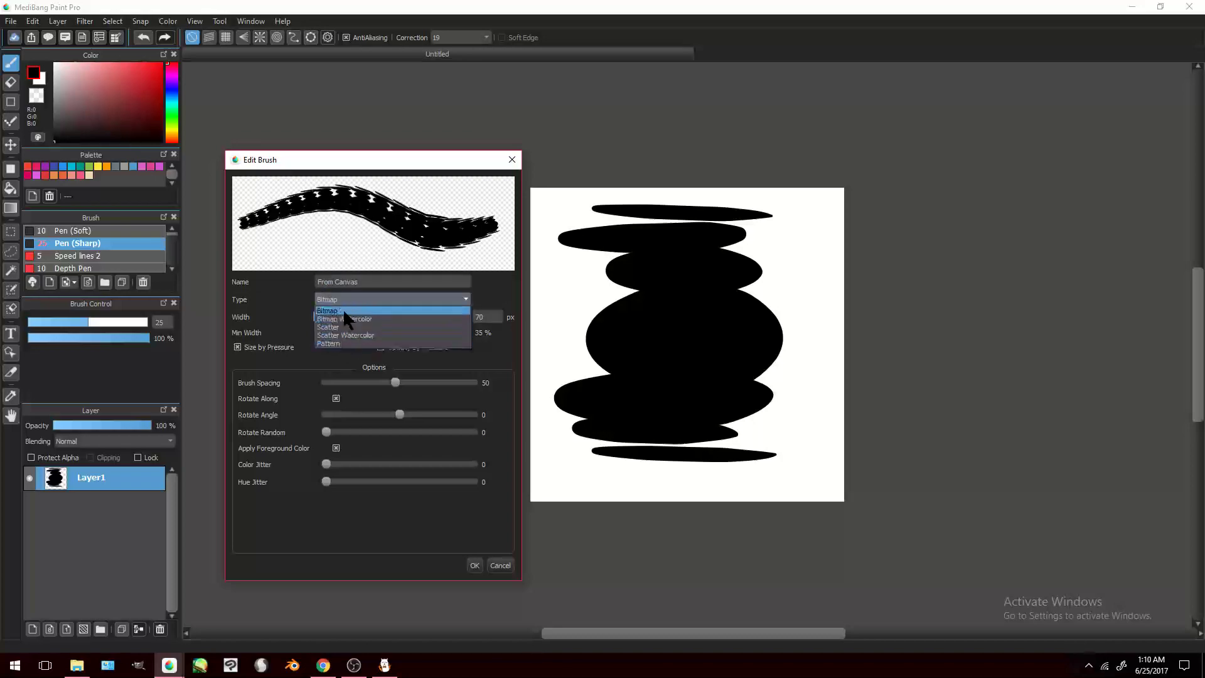
pyautogui.click(346, 310)
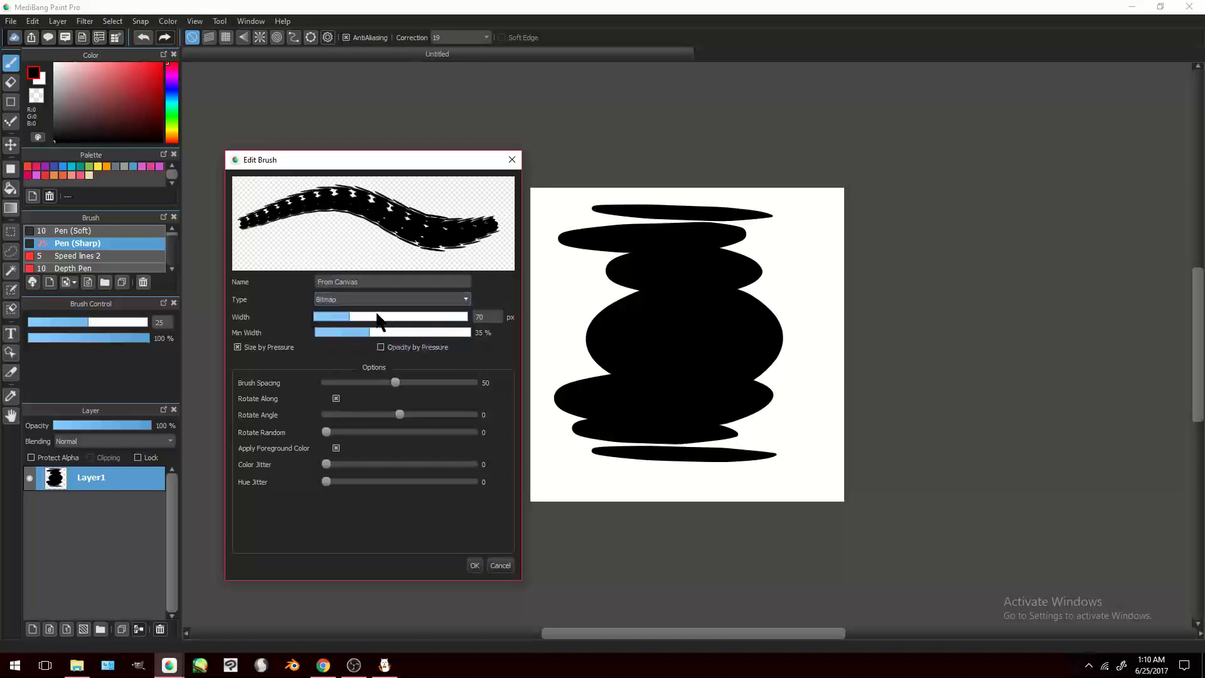
pyautogui.moveTo(353, 323); pyautogui.dragTo(381, 325)
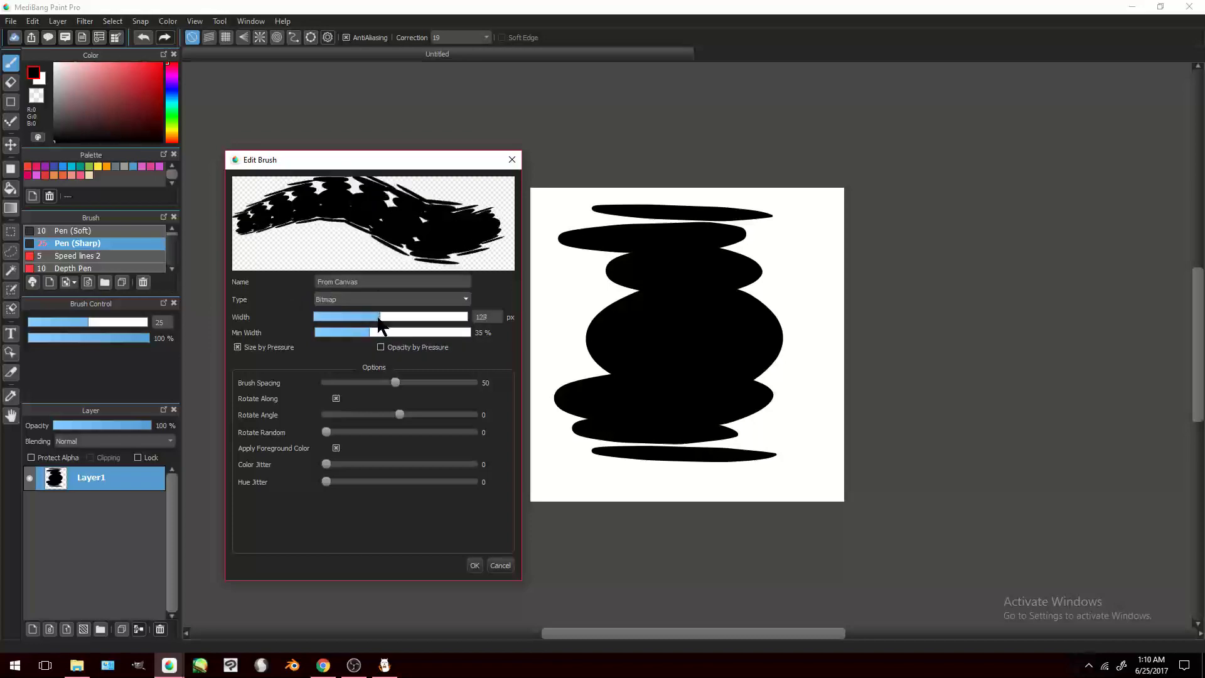
pyautogui.doubleClick(486, 317)
pyautogui.write('100')
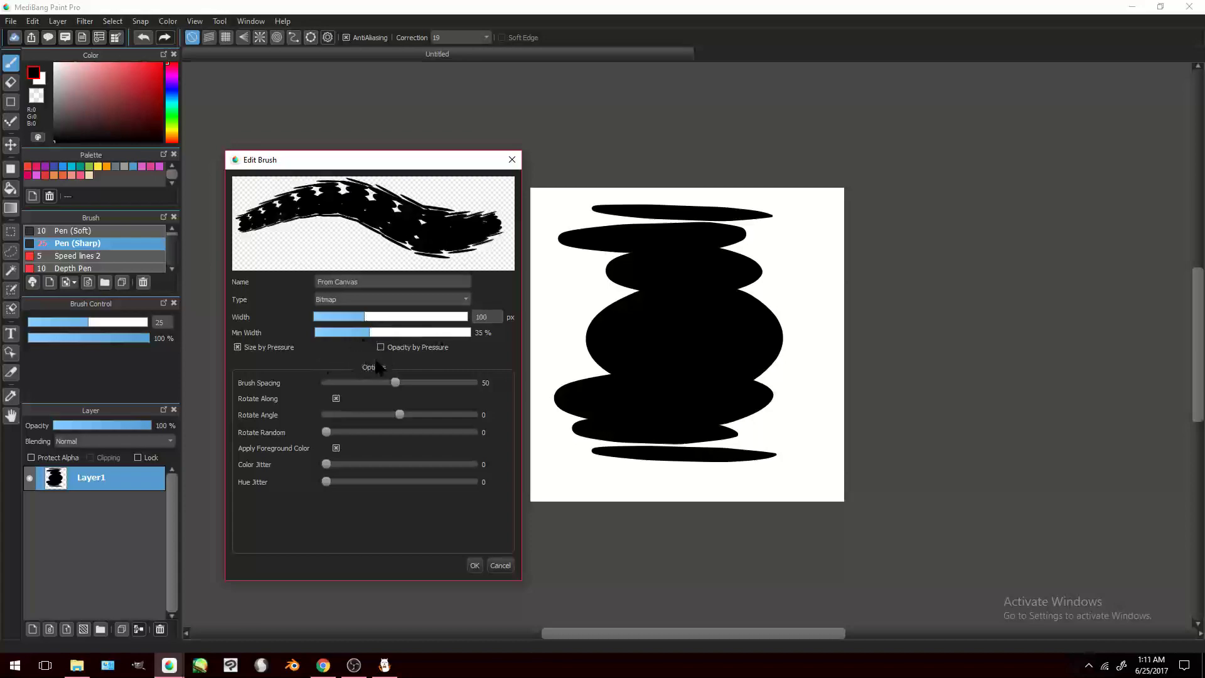
# Step: Reduce the brush spacing to 25 and save the new brush
pyautogui.moveTo(395, 383)
pyautogui.mouseDown()
pyautogui.moveTo(383, 383)
pyautogui.moveTo(516, 392)
pyautogui.moveTo(308, 384)
pyautogui.moveTo(380, 392)
pyautogui.mouseUp()
pyautogui.moveTo(393, 388); pyautogui.dragTo(359, 384)
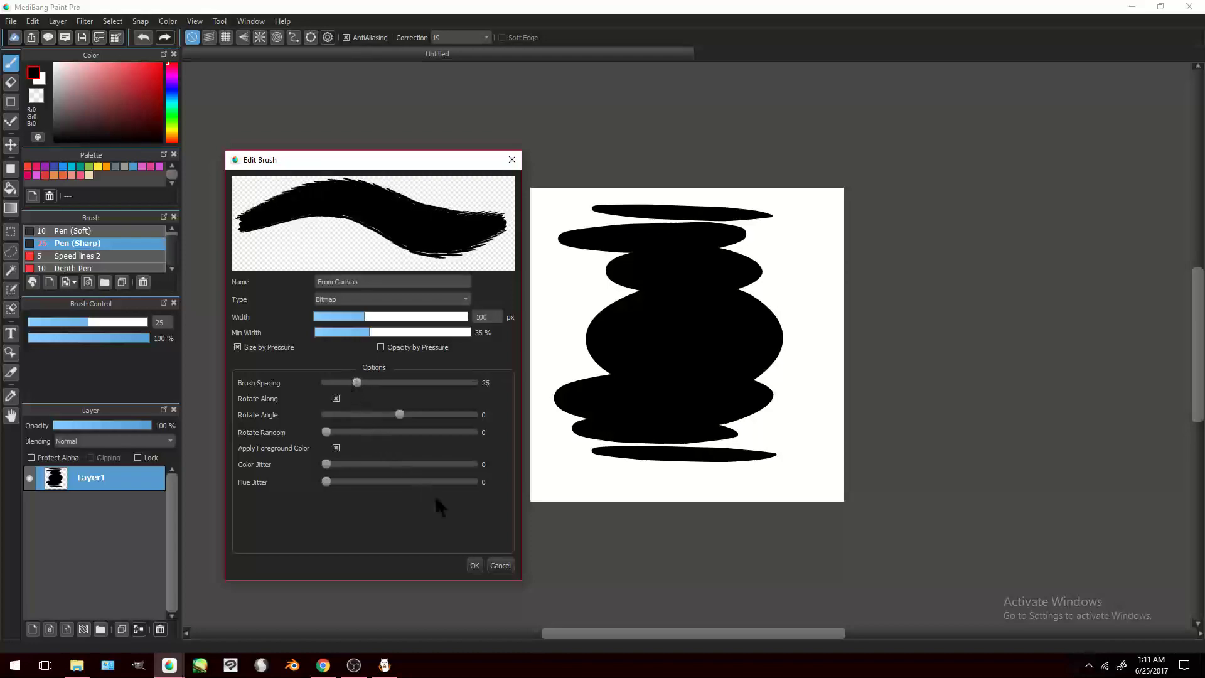
pyautogui.click(475, 565)
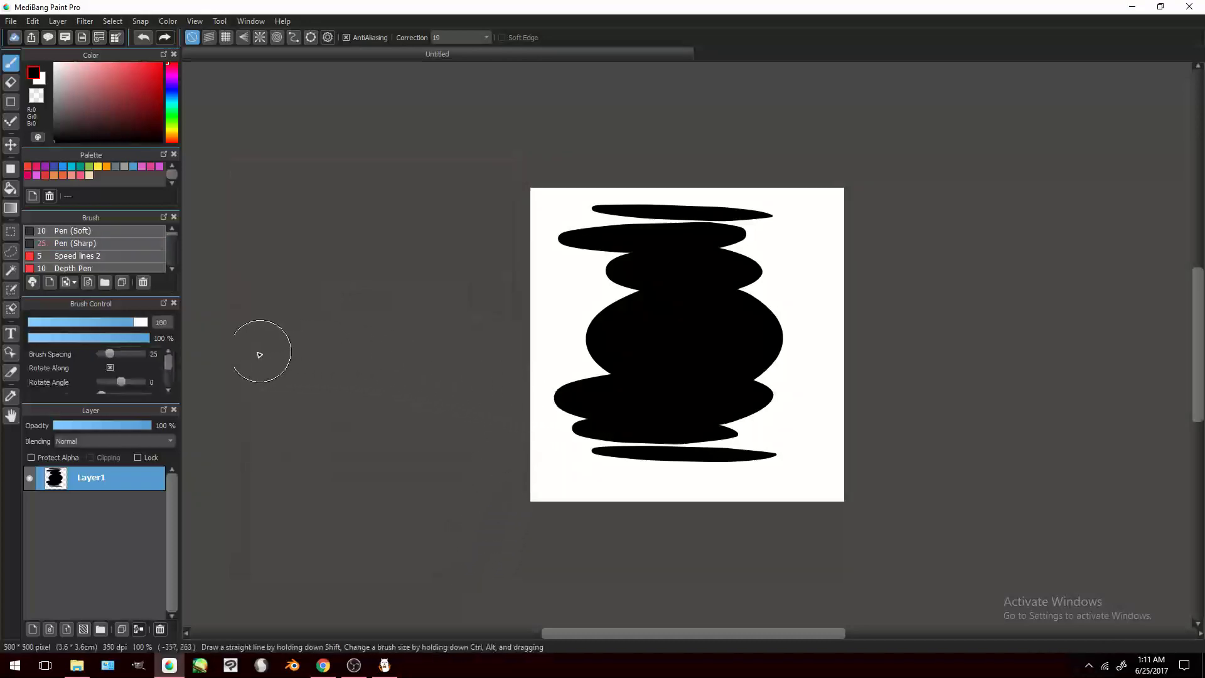
# Step: Create a new A5 (148 * 210 mm) image at 350 dpi and bring the From Canvas brush into view in the brush list
pyautogui.click(10, 21)
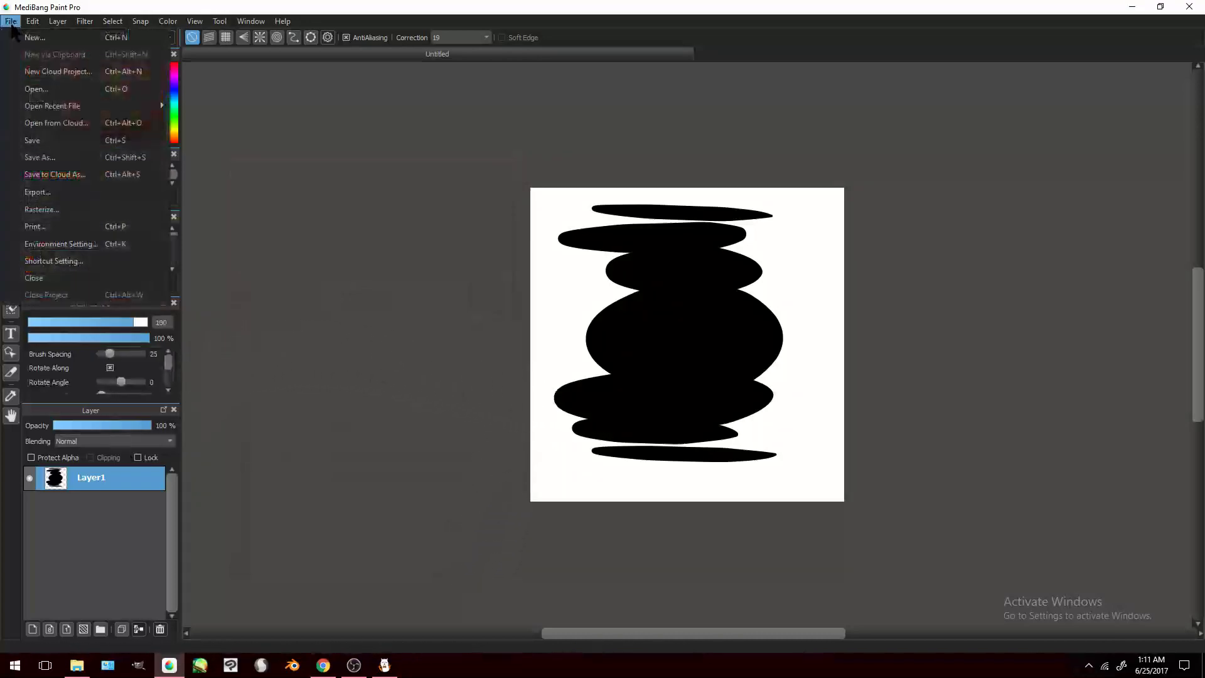
pyautogui.click(35, 37)
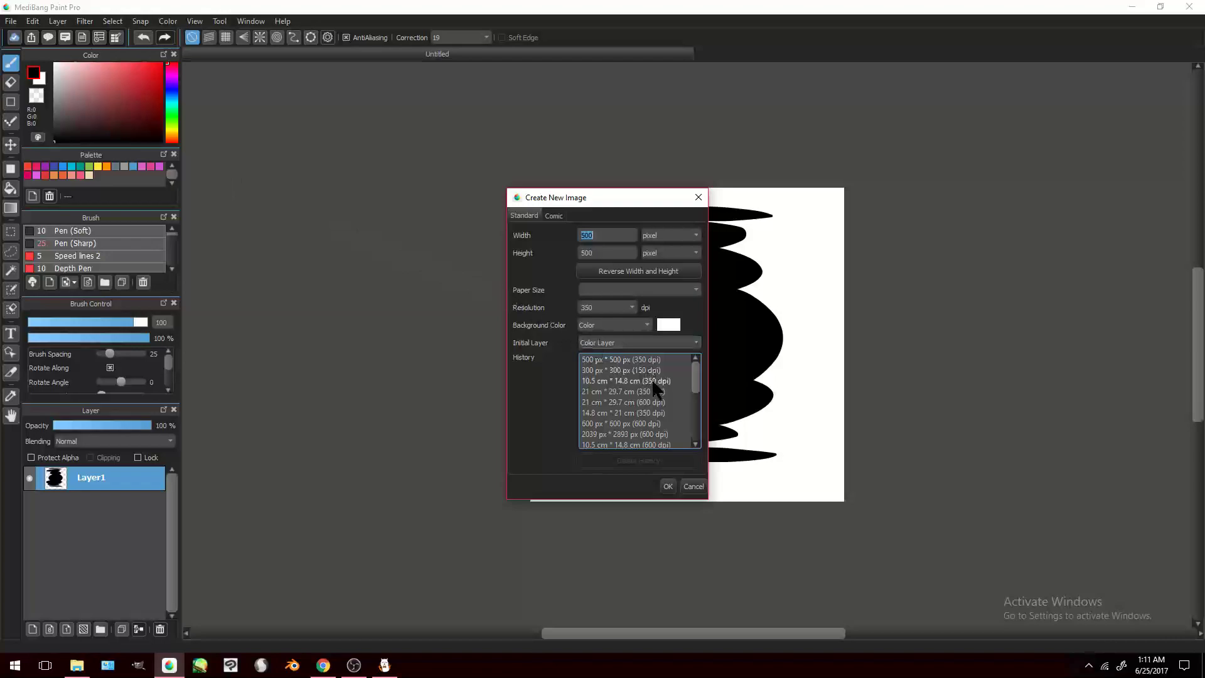
pyautogui.click(603, 291)
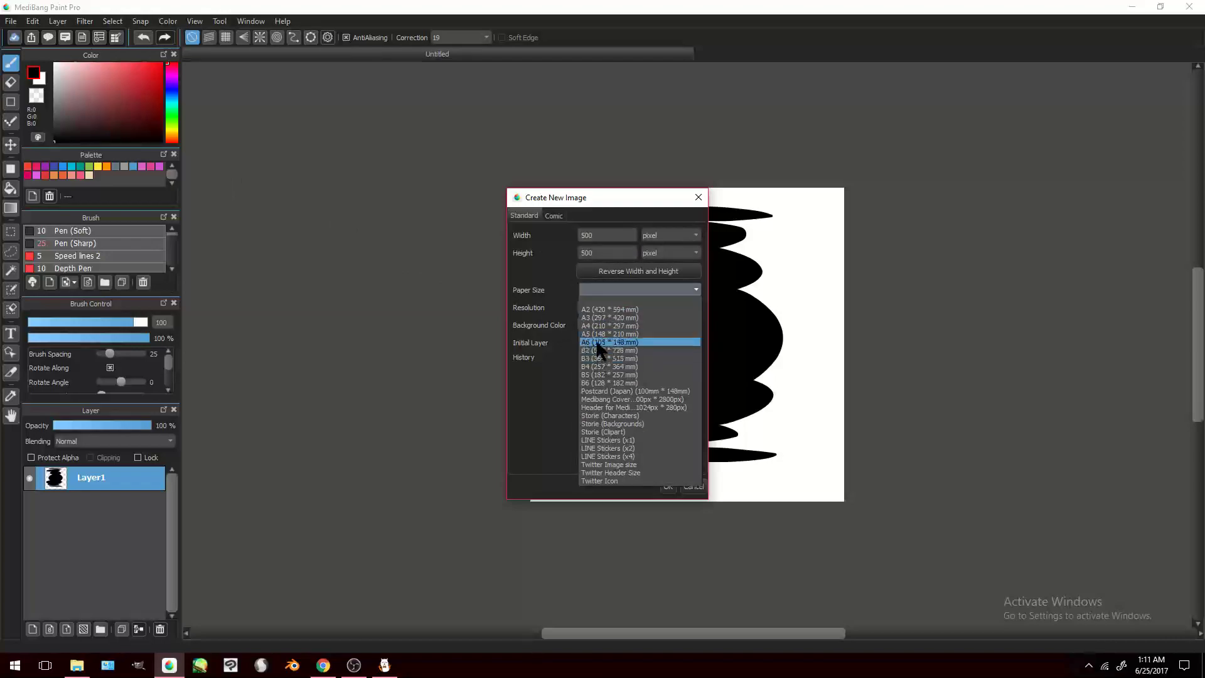
pyautogui.click(596, 335)
pyautogui.click(665, 487)
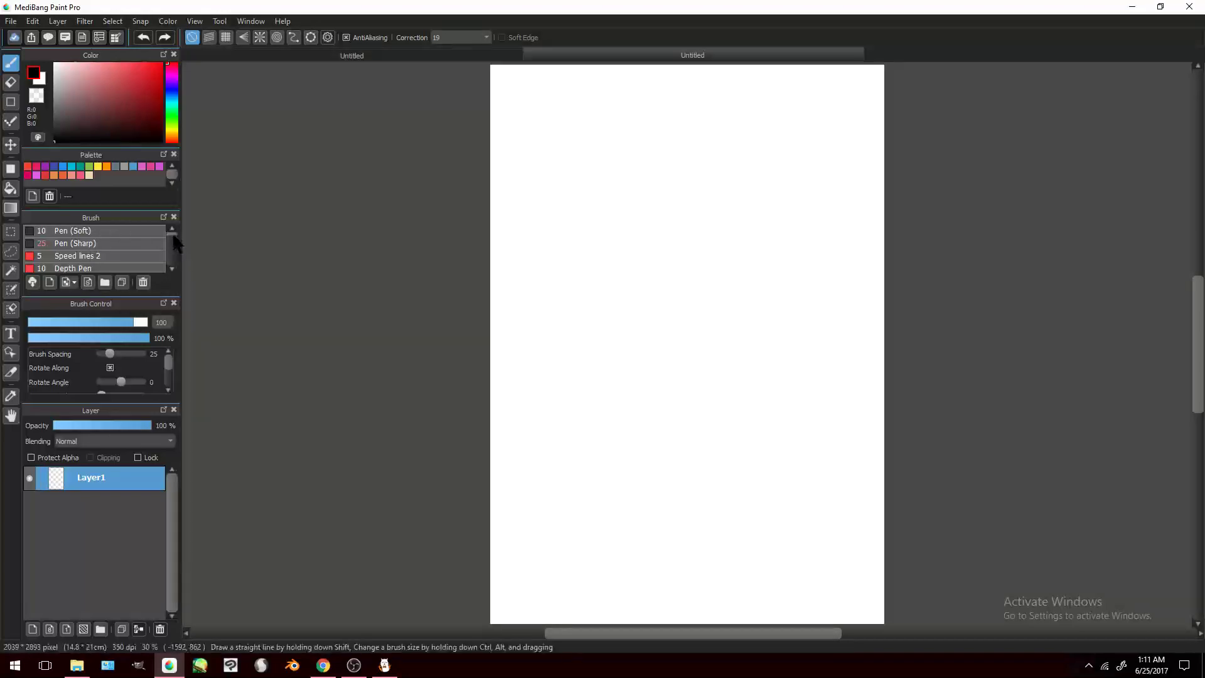
pyautogui.moveTo(173, 235); pyautogui.dragTo(174, 267)
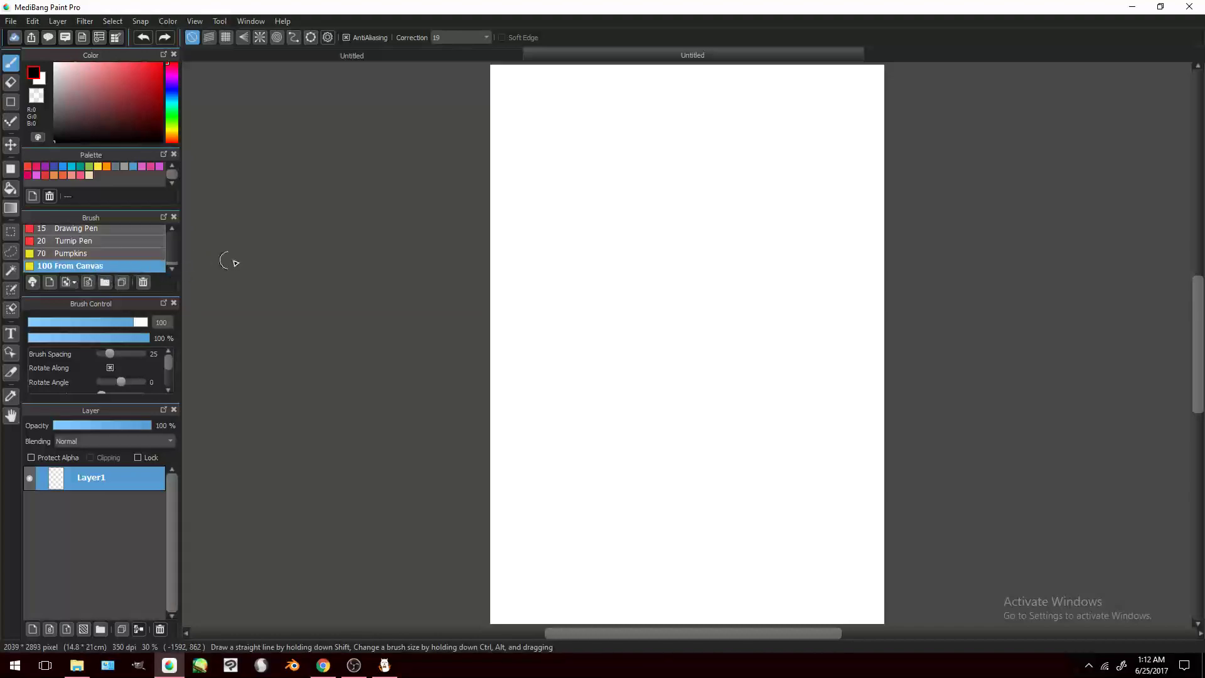
# Step: Paint a zigzag test stroke down the blank A5 page with the From Canvas brush, and clear the layer
pyautogui.moveTo(526, 249)
pyautogui.mouseDown()
pyautogui.moveTo(613, 197)
pyautogui.moveTo(747, 273)
pyautogui.mouseUp()
pyautogui.moveTo(671, 348); pyautogui.dragTo(761, 349)
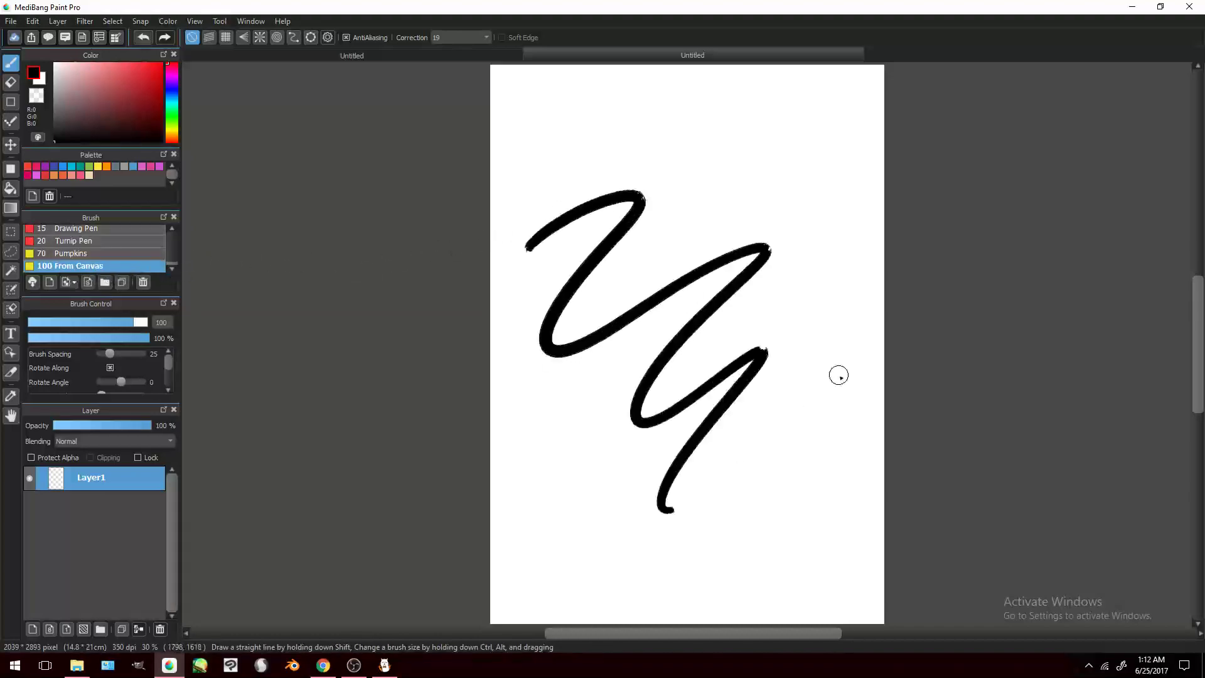
pyautogui.press('Delete')
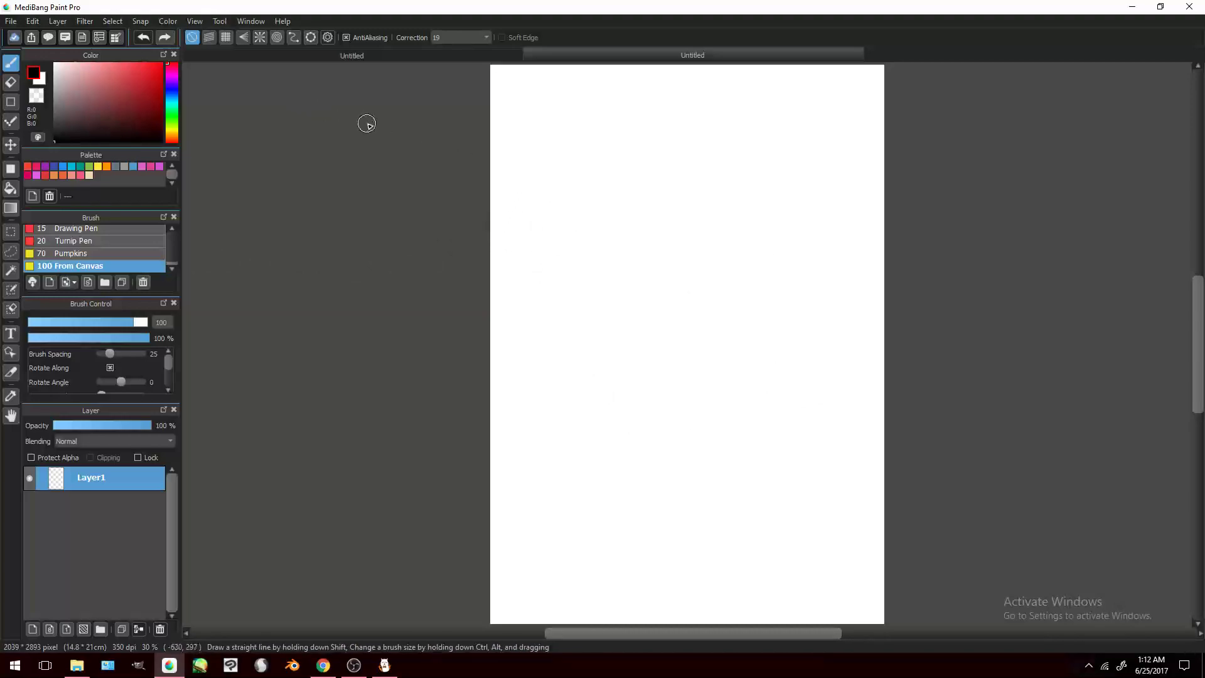
# Step: Try long wavy strokes across the page at a closer zoom, undoing each one
pyautogui.scroll(-2, 369, 126)
pyautogui.scroll(5, 573, 175)
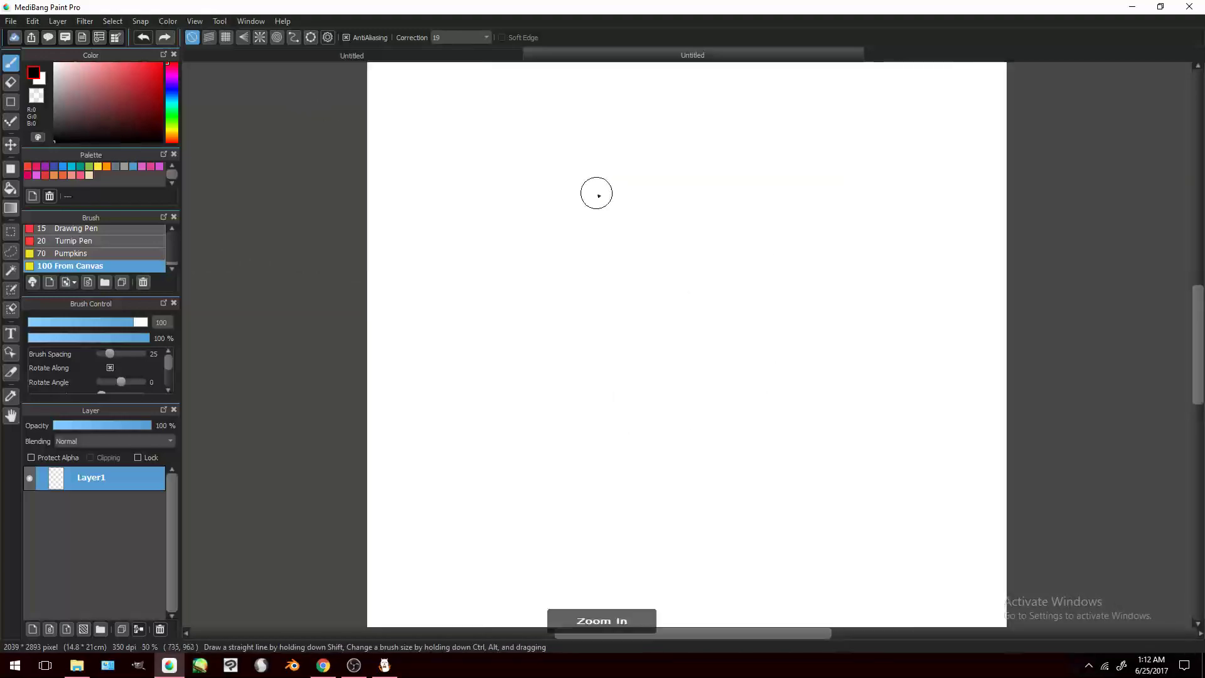
pyautogui.moveTo(336, 252)
pyautogui.mouseDown()
pyautogui.moveTo(477, 452)
pyautogui.moveTo(888, 420)
pyautogui.moveTo(1083, 434)
pyautogui.mouseUp()
pyautogui.hotkey('ctrl', 'z')
pyautogui.moveTo(317, 306)
pyautogui.mouseDown()
pyautogui.moveTo(389, 237)
pyautogui.moveTo(839, 326)
pyautogui.mouseUp()
pyautogui.moveTo(952, 308); pyautogui.dragTo(1098, 463)
pyautogui.hotkey('ctrl', 'z')
pyautogui.hotkey('ctrl', 'z')
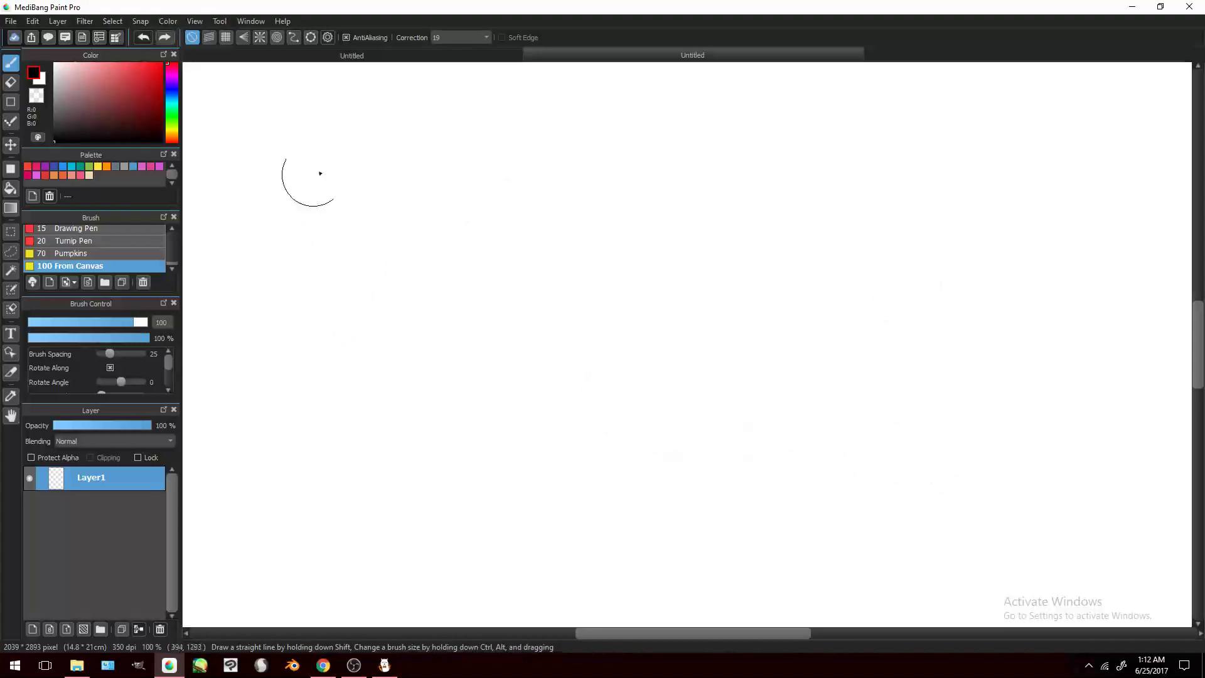
# Step: Set the stroke correction to 10 and try a stroke across the page, undoing it
pyautogui.click(486, 38)
pyautogui.click(442, 130)
pyautogui.moveTo(279, 269)
pyautogui.mouseDown()
pyautogui.moveTo(403, 444)
pyautogui.moveTo(874, 357)
pyautogui.mouseUp()
pyautogui.hotkey('ctrl', 'z')
# Step: Lower the stroke correction to 3 and try a large zigzag stroke, undoing it
pyautogui.click(487, 37)
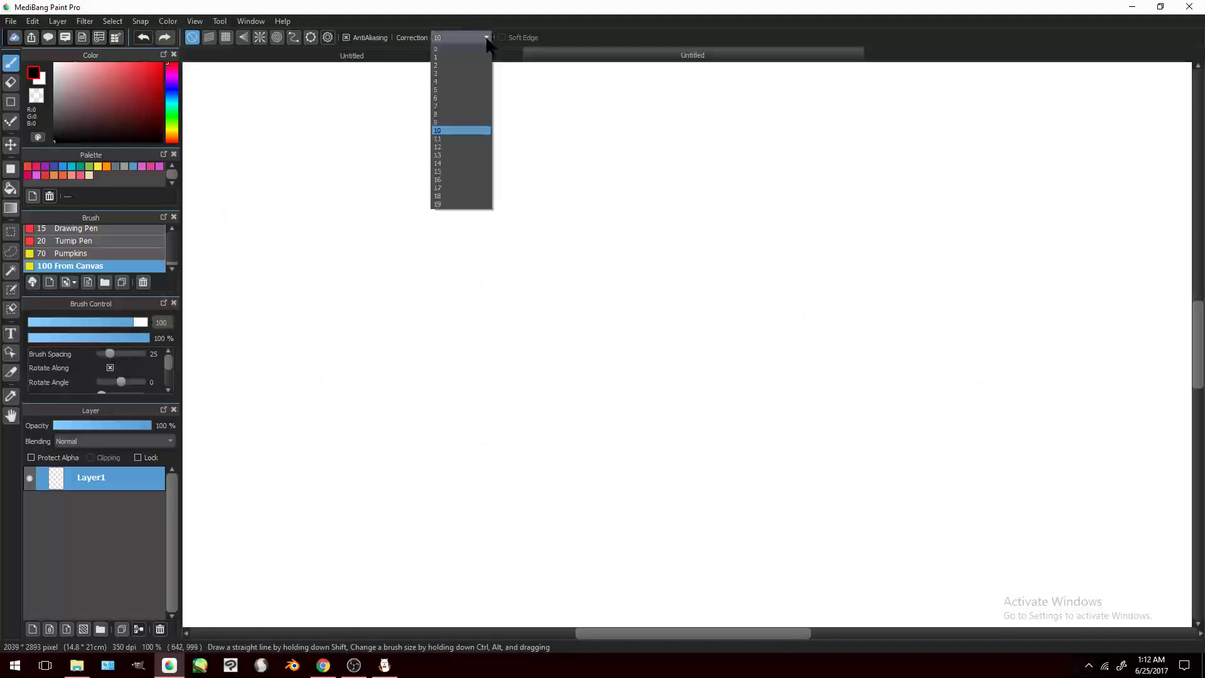
pyautogui.click(457, 73)
pyautogui.moveTo(242, 270)
pyautogui.mouseDown()
pyautogui.moveTo(718, 390)
pyautogui.moveTo(1090, 458)
pyautogui.mouseUp()
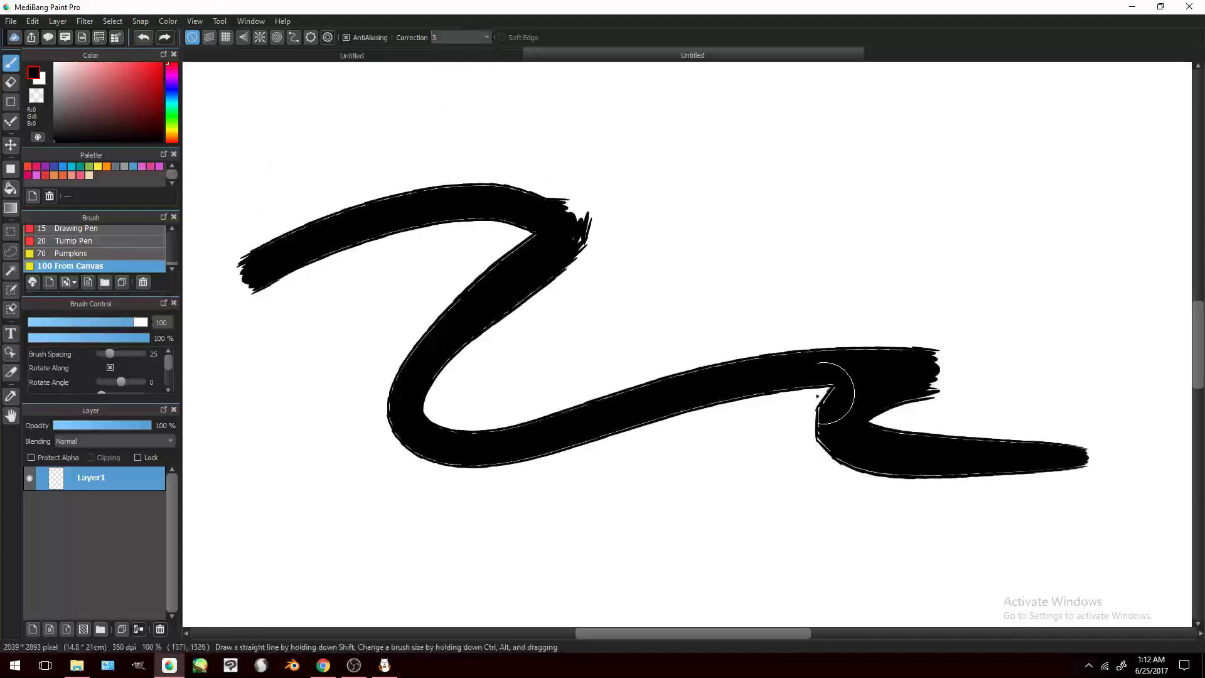
pyautogui.hotkey('ctrl', 'z')
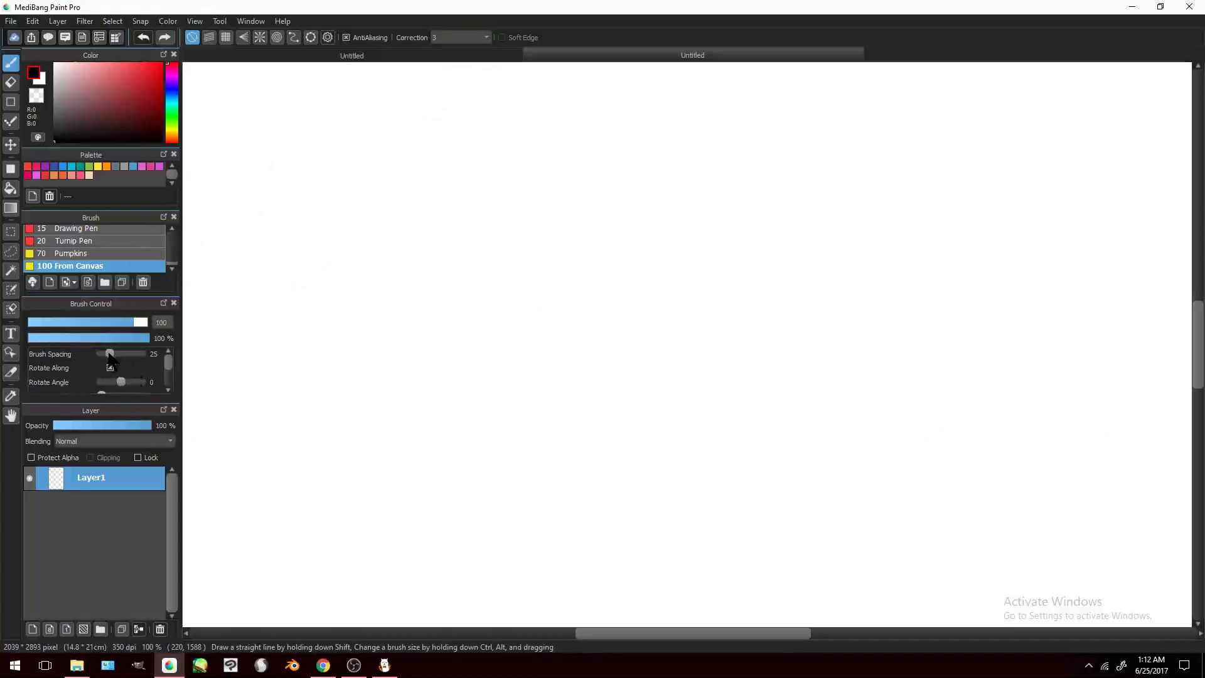
# Step: Reduce the brush spacing to 5 and try several short curved strokes, undoing each one
pyautogui.moveTo(322, 295); pyautogui.dragTo(885, 402)
pyautogui.hotkey('ctrl', 'z')
pyautogui.moveTo(305, 276); pyautogui.dragTo(740, 230)
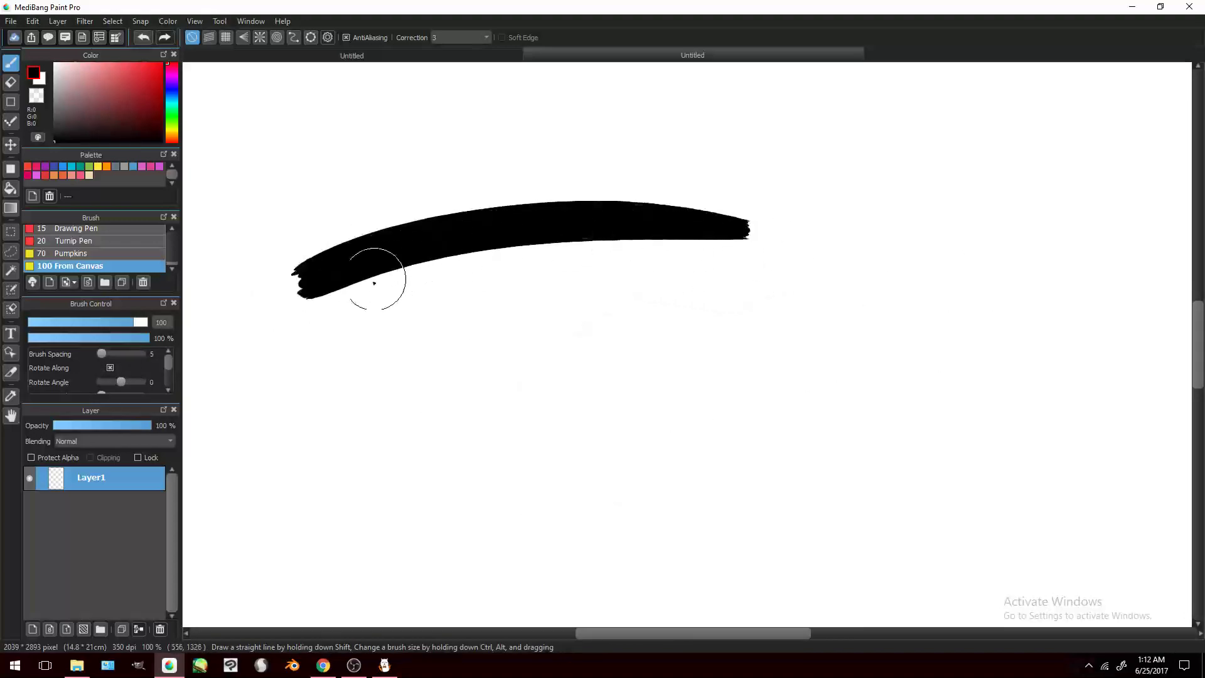
pyautogui.hotkey('ctrl', 'z')
pyautogui.moveTo(291, 334); pyautogui.dragTo(565, 277)
pyautogui.hotkey('ctrl', 'z')
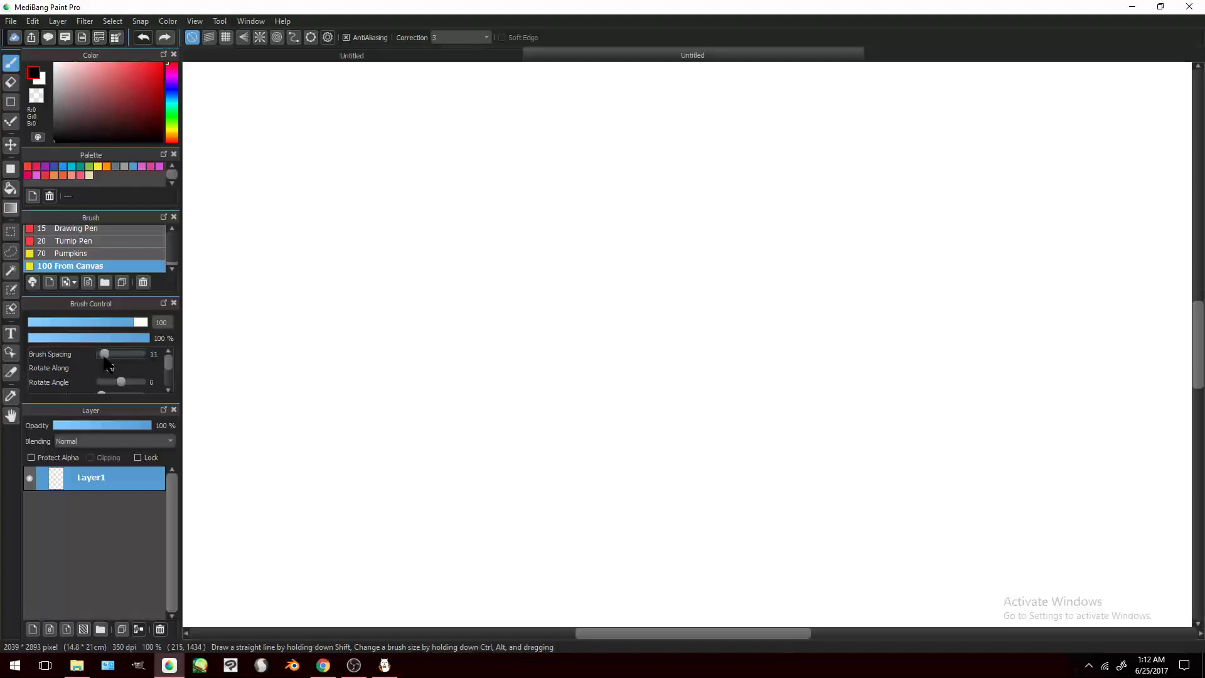
# Step: Set the brush spacing to 11 and try two short horizontal strokes, undoing both
pyautogui.moveTo(324, 314); pyautogui.dragTo(609, 314)
pyautogui.hotkey('ctrl', 'z')
pyautogui.moveTo(352, 230); pyautogui.dragTo(675, 201)
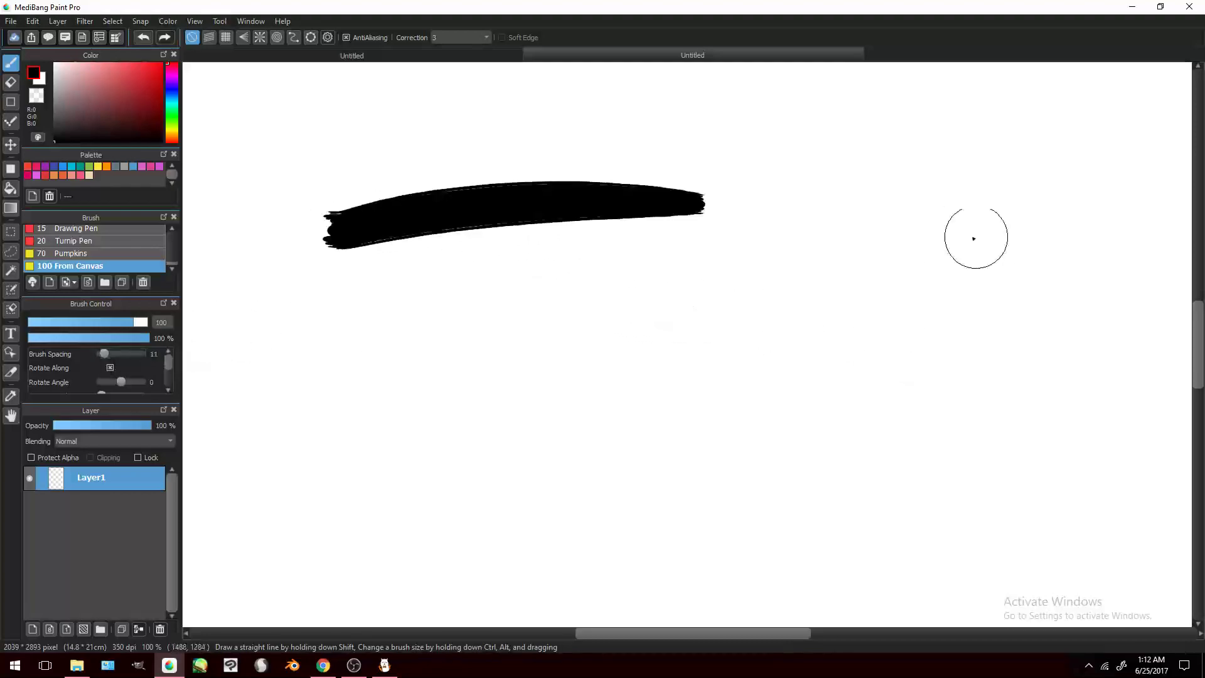
pyautogui.hotkey('ctrl', 'z')
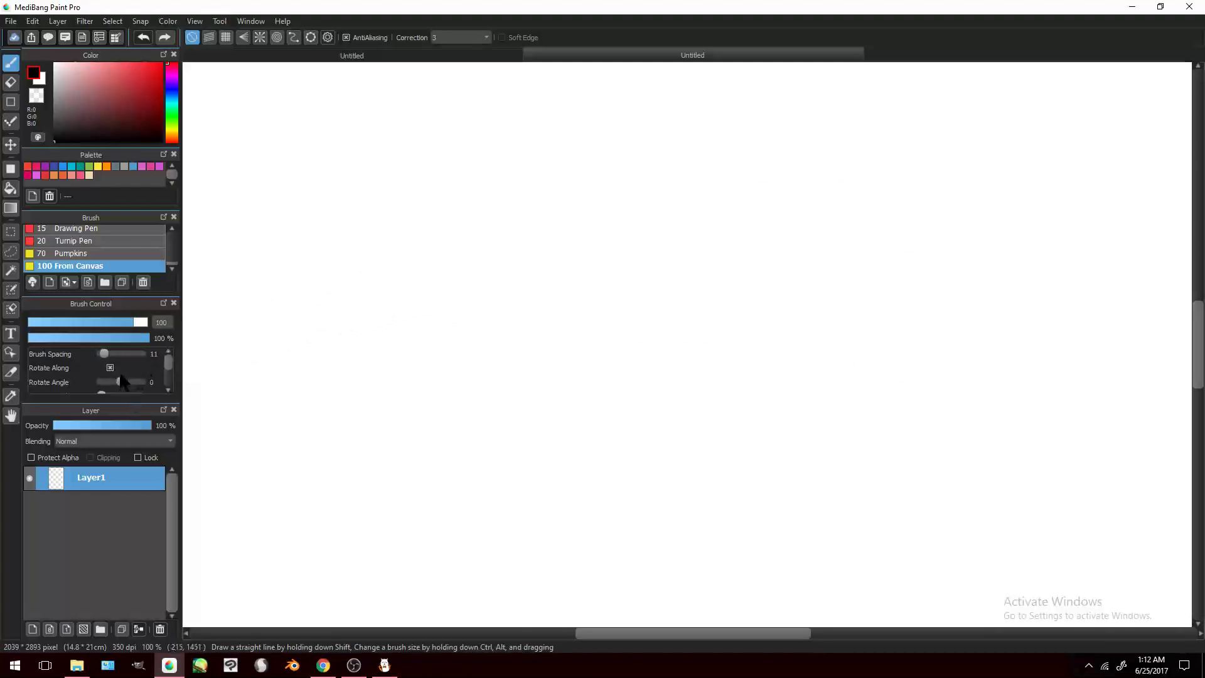
# Step: Look through the remaining brush options, set the brush width to 157 px and try one stroke, undoing it
pyautogui.scroll(-3, 165, 362)
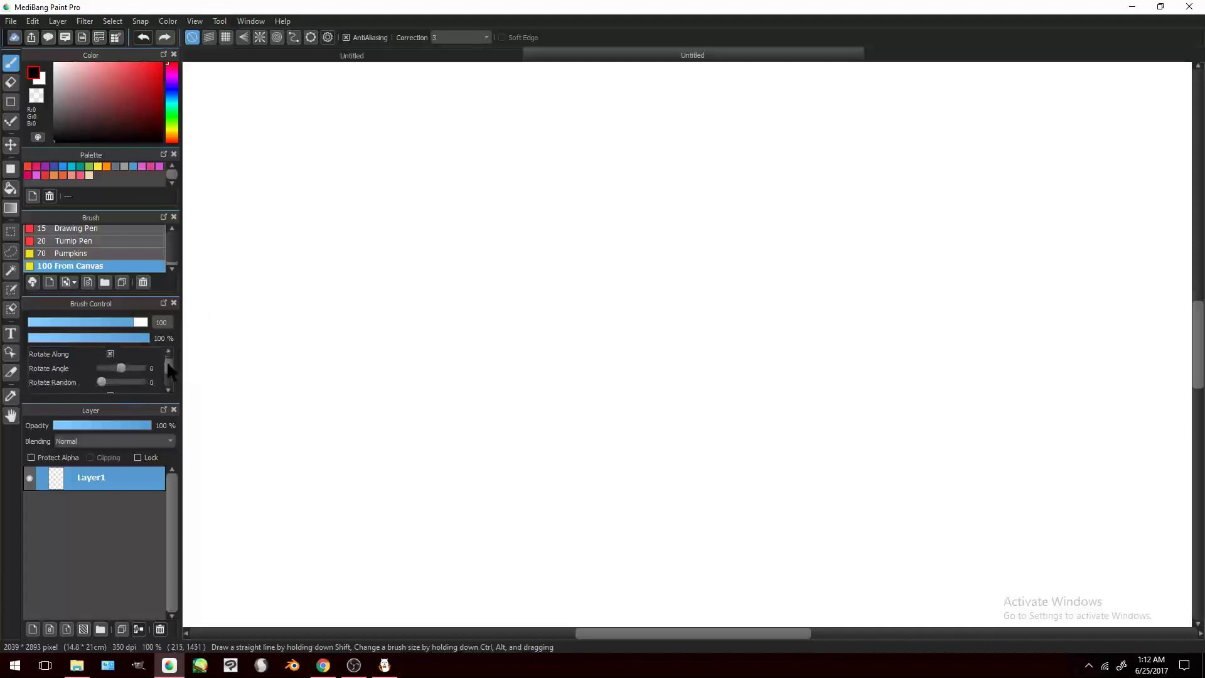
pyautogui.moveTo(163, 370); pyautogui.dragTo(163, 375)
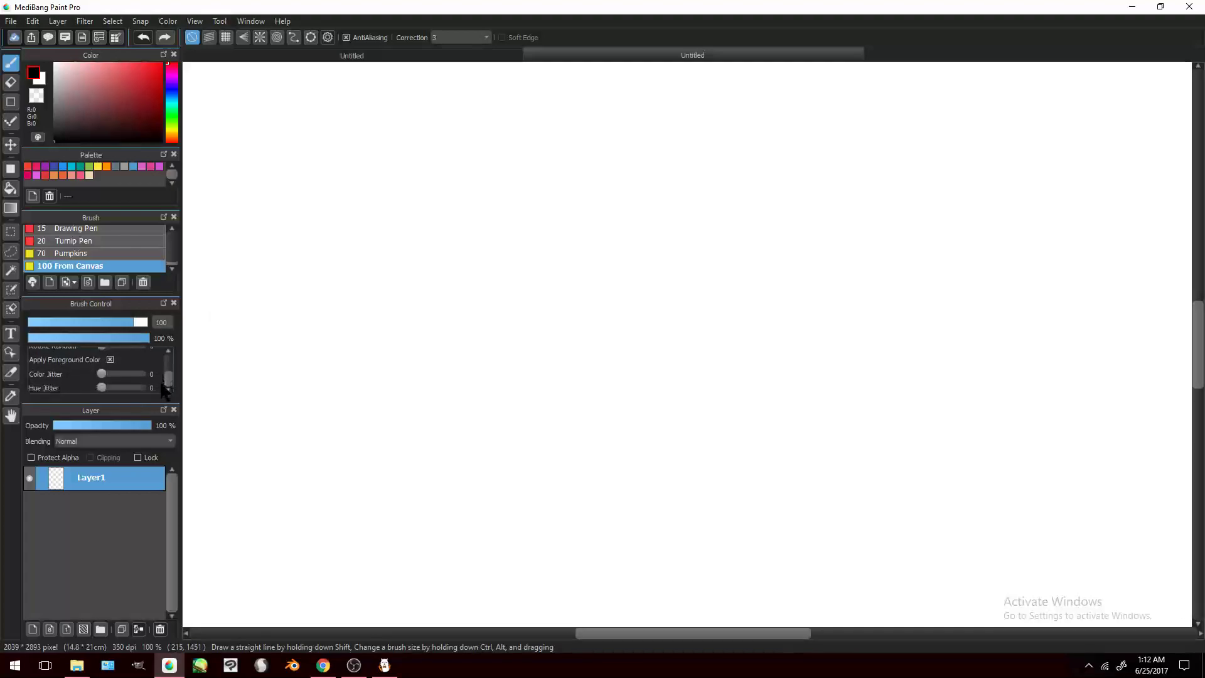
pyautogui.moveTo(170, 380); pyautogui.dragTo(171, 362)
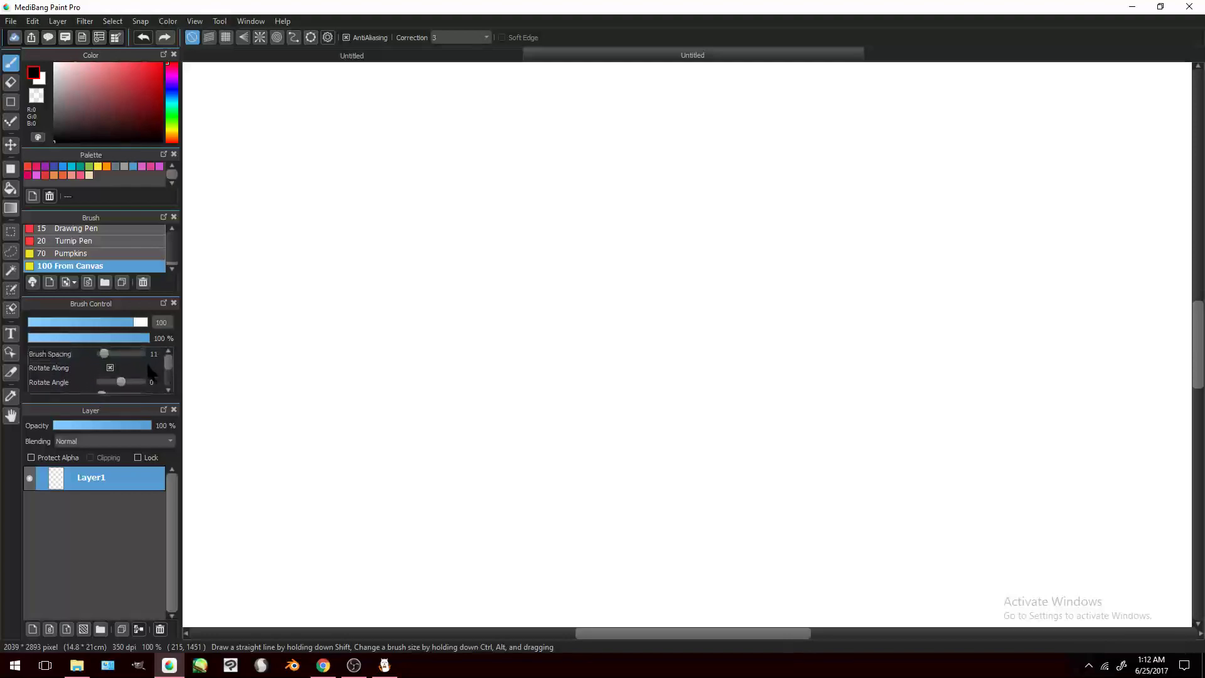
pyautogui.moveTo(122, 322); pyautogui.dragTo(150, 322)
pyautogui.moveTo(266, 284)
pyautogui.mouseDown()
pyautogui.moveTo(277, 301)
pyautogui.moveTo(739, 314)
pyautogui.mouseUp()
pyautogui.hotkey('ctrl', 'z')
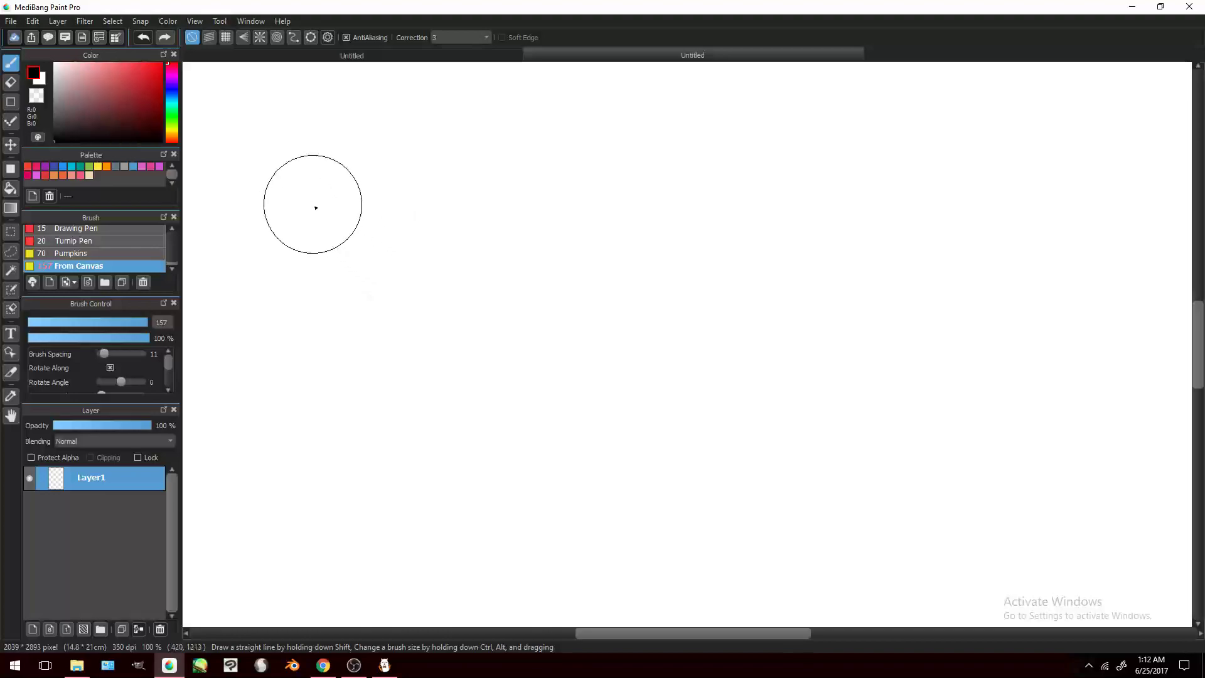
# Step: Paint three thick downward strokes and, beside them, three thick horizontal strokes stacked above one another
pyautogui.moveTo(315, 194); pyautogui.dragTo(284, 527)
pyautogui.moveTo(446, 217); pyautogui.dragTo(410, 462)
pyautogui.moveTo(590, 192); pyautogui.dragTo(512, 433)
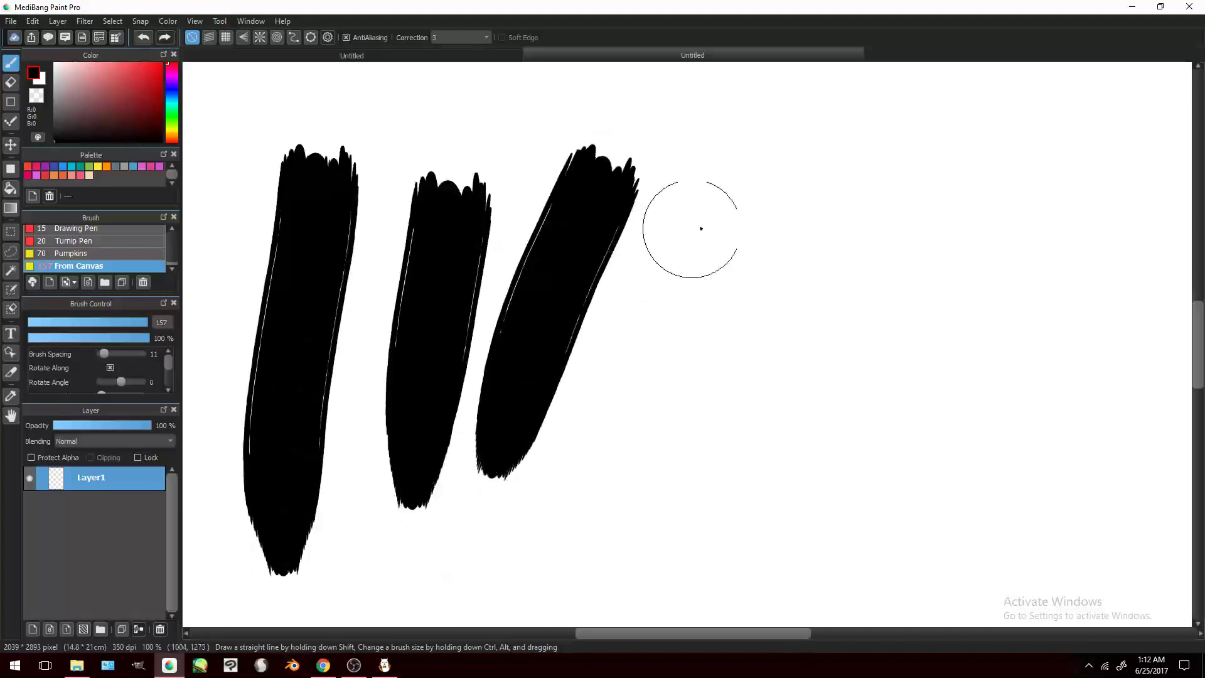
pyautogui.moveTo(643, 270); pyautogui.dragTo(982, 267)
pyautogui.moveTo(653, 408); pyautogui.dragTo(957, 405)
pyautogui.moveTo(681, 145); pyautogui.dragTo(909, 146)
pyautogui.moveTo(1014, 189); pyautogui.dragTo(1020, 192)
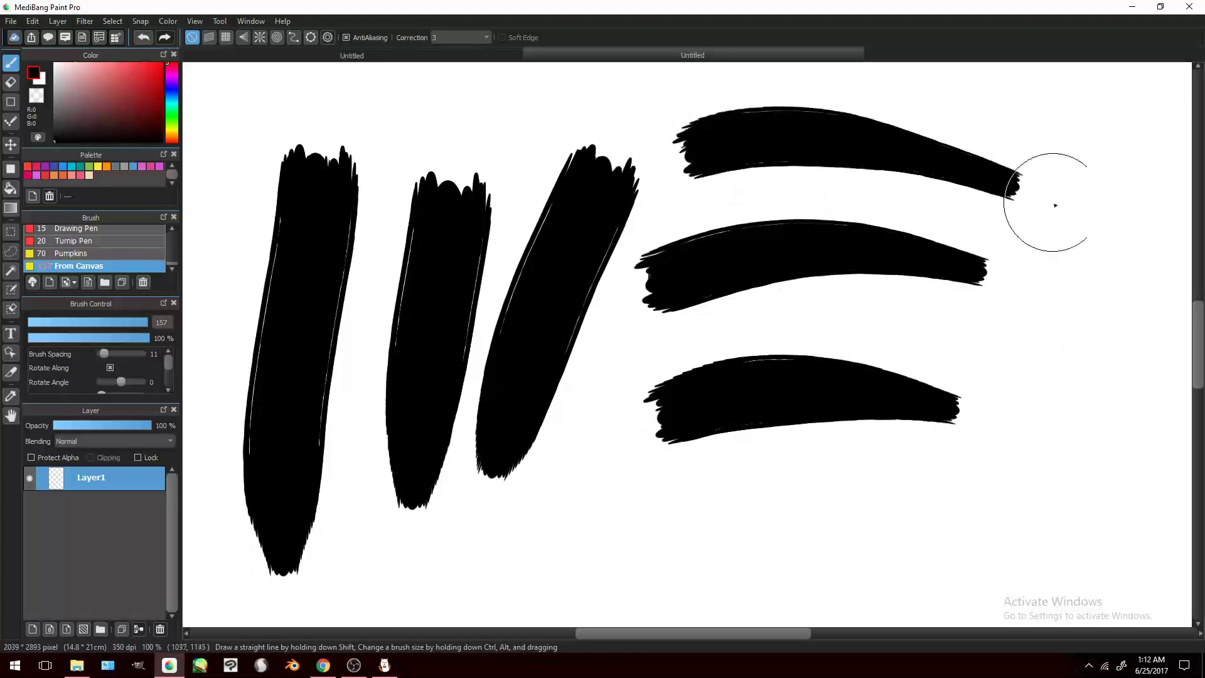
# Step: Set the From Canvas brush's minimum width to 10% and try tapered strokes around the existing ones, undoing each
pyautogui.doubleClick(54, 267)
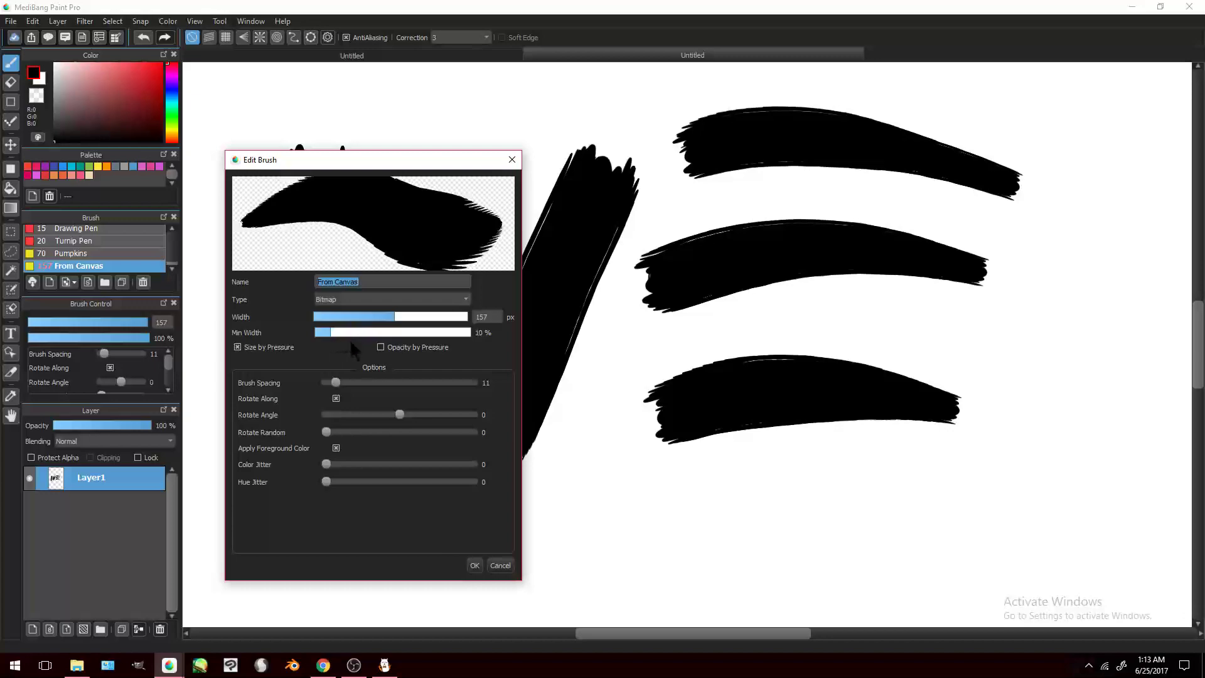
pyautogui.click(475, 563)
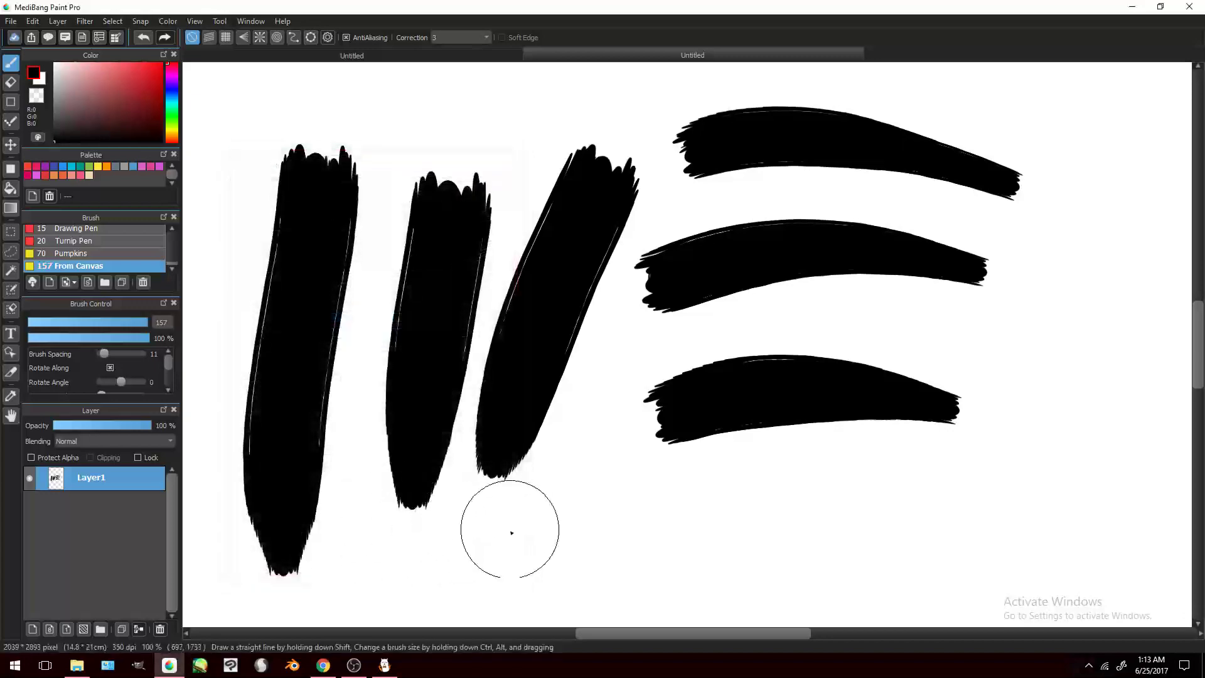
pyautogui.moveTo(449, 546); pyautogui.dragTo(870, 533)
pyautogui.hotkey('ctrl', 'z')
pyautogui.moveTo(726, 498); pyautogui.dragTo(990, 484)
pyautogui.hotkey('ctrl', 'z')
pyautogui.moveTo(1064, 457); pyautogui.dragTo(811, 516)
pyautogui.hotkey('ctrl', 'z')
pyautogui.moveTo(1079, 295); pyautogui.dragTo(848, 505)
pyautogui.hotkey('ctrl', 'z')
# Step: Set the brush spacing to 5 and try straight and wavy strokes around the existing ones, undoing each
pyautogui.moveTo(1130, 484); pyautogui.dragTo(583, 531)
pyautogui.hotkey('ctrl', 'z')
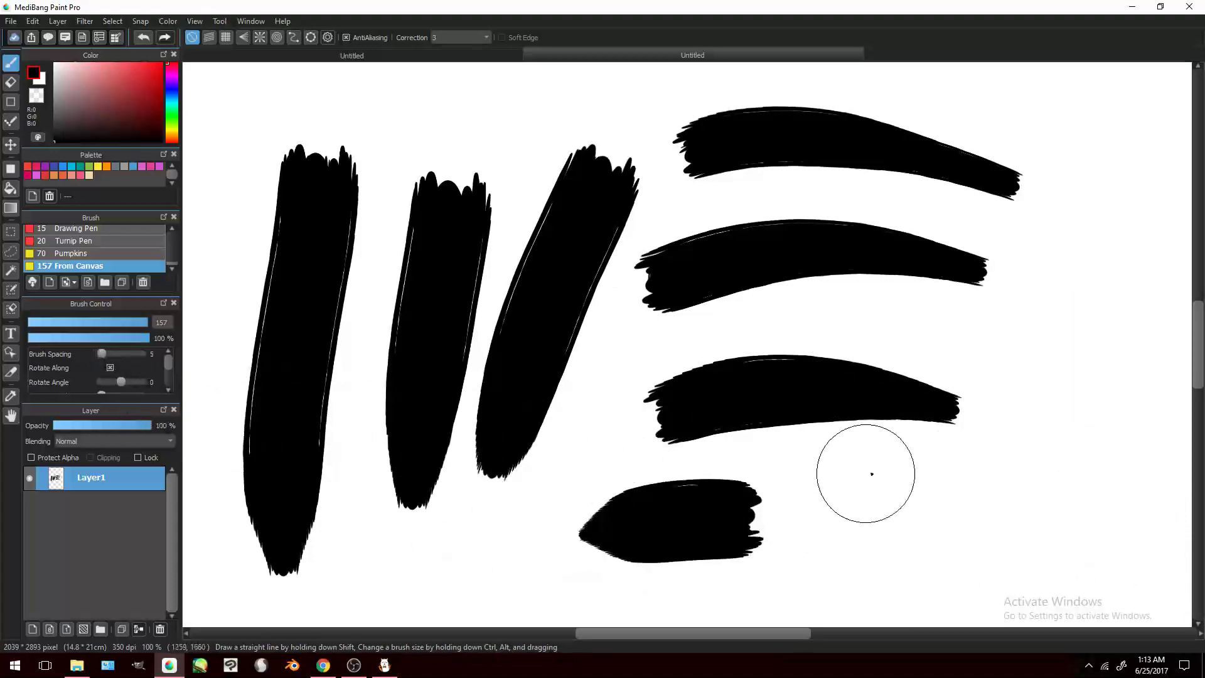
pyautogui.hotkey('ctrl', 'z')
pyautogui.moveTo(1027, 470); pyautogui.dragTo(700, 518)
pyautogui.hotkey('ctrl', 'z')
pyautogui.moveTo(996, 270)
pyautogui.mouseDown()
pyautogui.moveTo(1037, 350)
pyautogui.moveTo(741, 399)
pyautogui.mouseUp()
pyautogui.hotkey('ctrl', 'z')
pyautogui.moveTo(527, 526)
pyautogui.mouseDown()
pyautogui.moveTo(790, 531)
pyautogui.moveTo(1017, 573)
pyautogui.mouseUp()
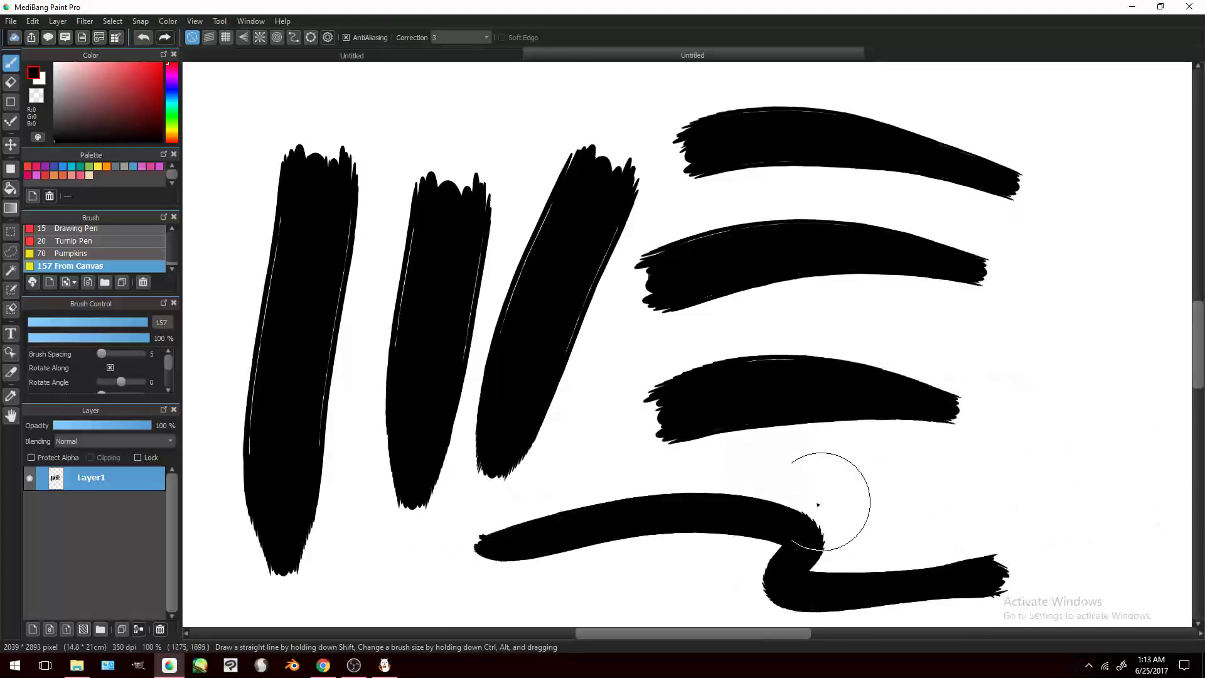
pyautogui.hotkey('ctrl', 'z')
pyautogui.moveTo(510, 535)
pyautogui.mouseDown()
pyautogui.moveTo(663, 521)
pyautogui.moveTo(920, 531)
pyautogui.moveTo(1079, 505)
pyautogui.moveTo(1118, 511)
pyautogui.mouseUp()
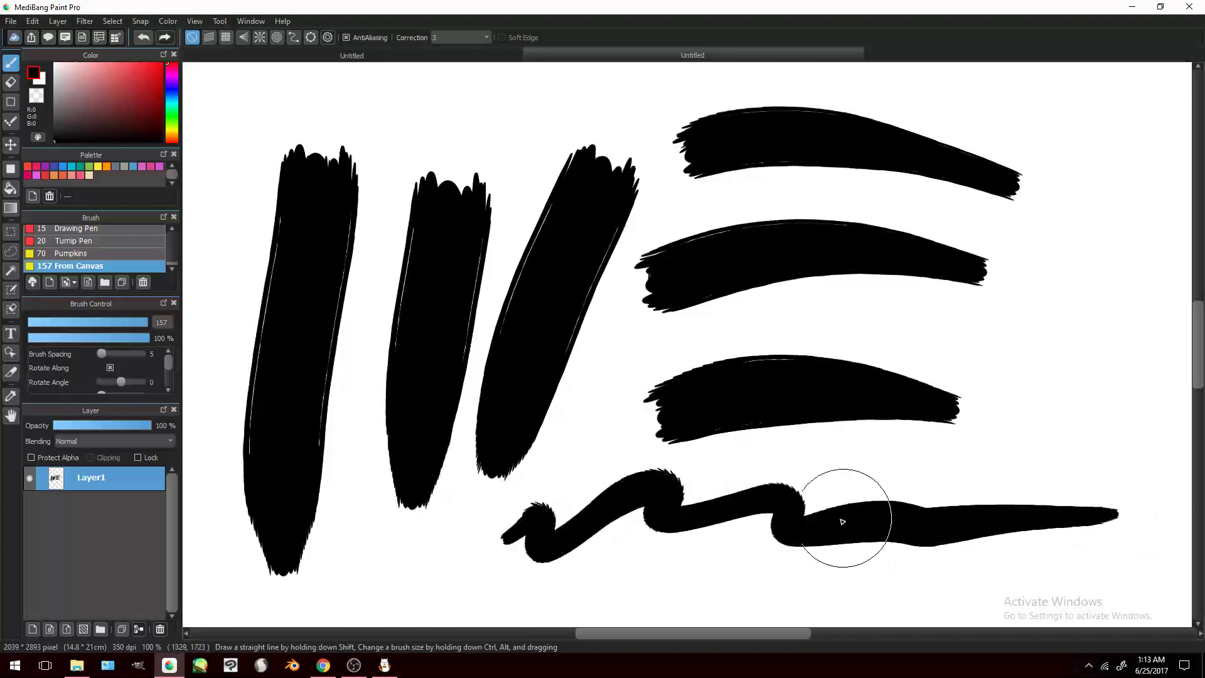
pyautogui.hotkey('ctrl', 'z')
pyautogui.moveTo(594, 545)
pyautogui.mouseDown()
pyautogui.moveTo(816, 545)
pyautogui.moveTo(875, 458)
pyautogui.mouseUp()
pyautogui.hotkey('ctrl', 'z')
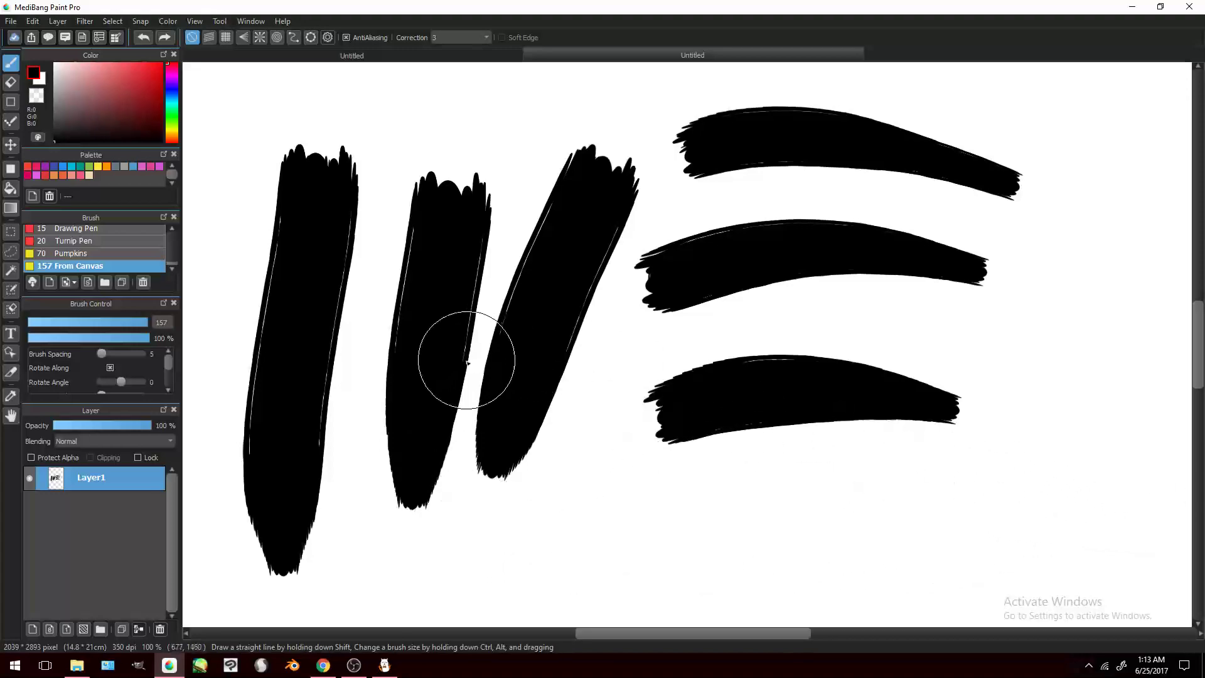
pyautogui.moveTo(433, 557); pyautogui.dragTo(961, 540)
pyautogui.hotkey('ctrl', 'z')
pyautogui.moveTo(619, 543)
pyautogui.mouseDown()
pyautogui.moveTo(640, 519)
pyautogui.moveTo(888, 490)
pyautogui.moveTo(1028, 277)
pyautogui.moveTo(1017, 266)
pyautogui.mouseUp()
pyautogui.hotkey('ctrl', 'z')
pyautogui.moveTo(593, 119)
pyautogui.mouseDown()
pyautogui.moveTo(722, 184)
pyautogui.moveTo(804, 543)
pyautogui.moveTo(1049, 538)
pyautogui.mouseUp()
pyautogui.hotkey('ctrl', 'z')
# Step: Undo the three downward and three horizontal strokes so the A5 page is blank
pyautogui.hotkey('ctrl', 'z')
pyautogui.hotkey('ctrl', 'z')
pyautogui.hotkey('ctrl', 'z')
pyautogui.hotkey('ctrl', 'z')
pyautogui.hotkey('ctrl', 'z')
pyautogui.hotkey('ctrl', 'z')
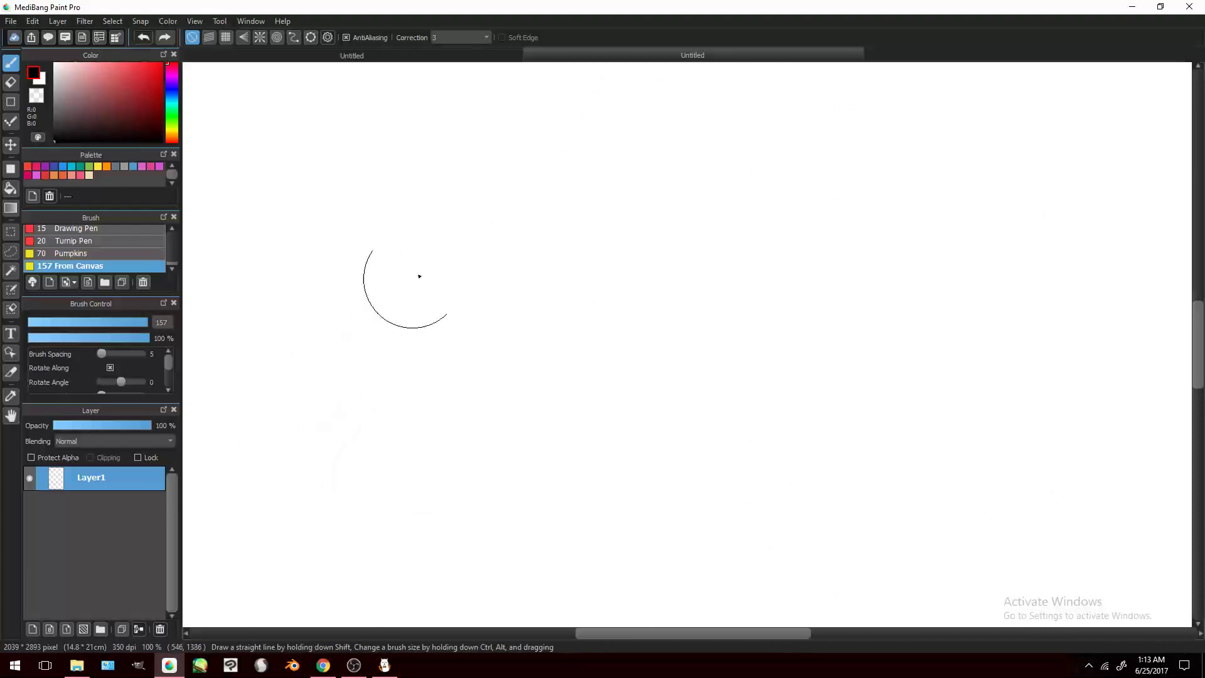
# Step: Return to the small canvas with the black ovals and add a new brush from it with type Bitmap Watercolor
pyautogui.click(441, 55)
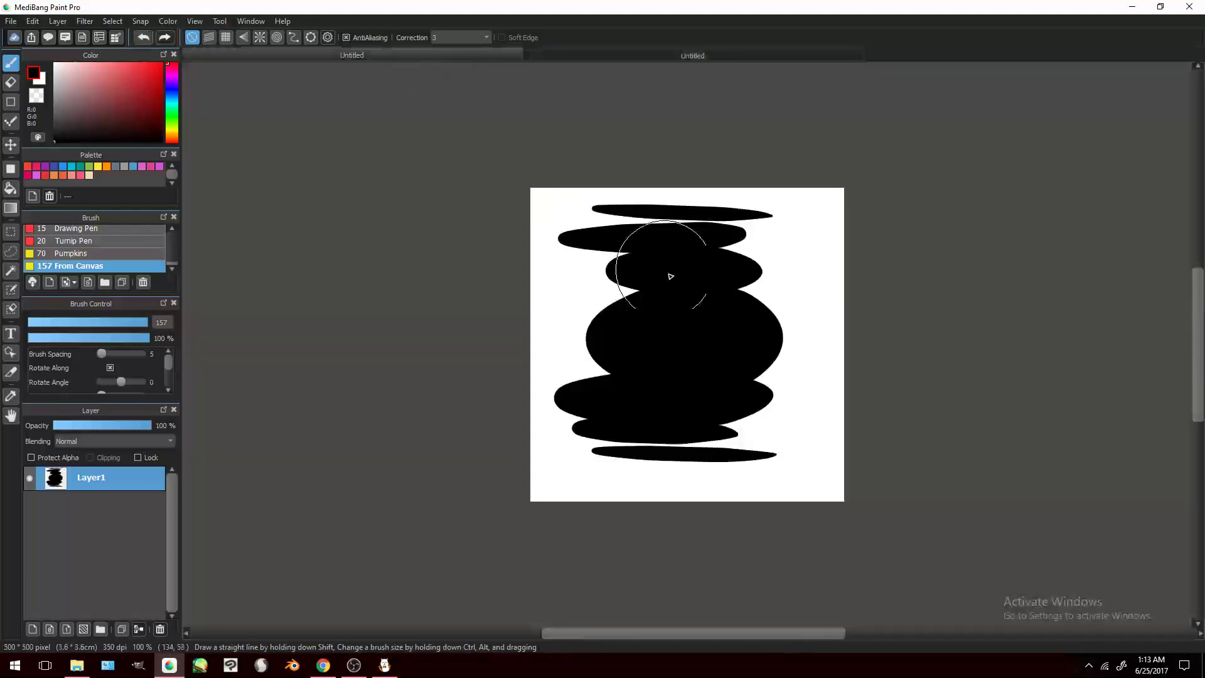
pyautogui.scroll(-3, 167, 358)
pyautogui.scroll(3, 143, 375)
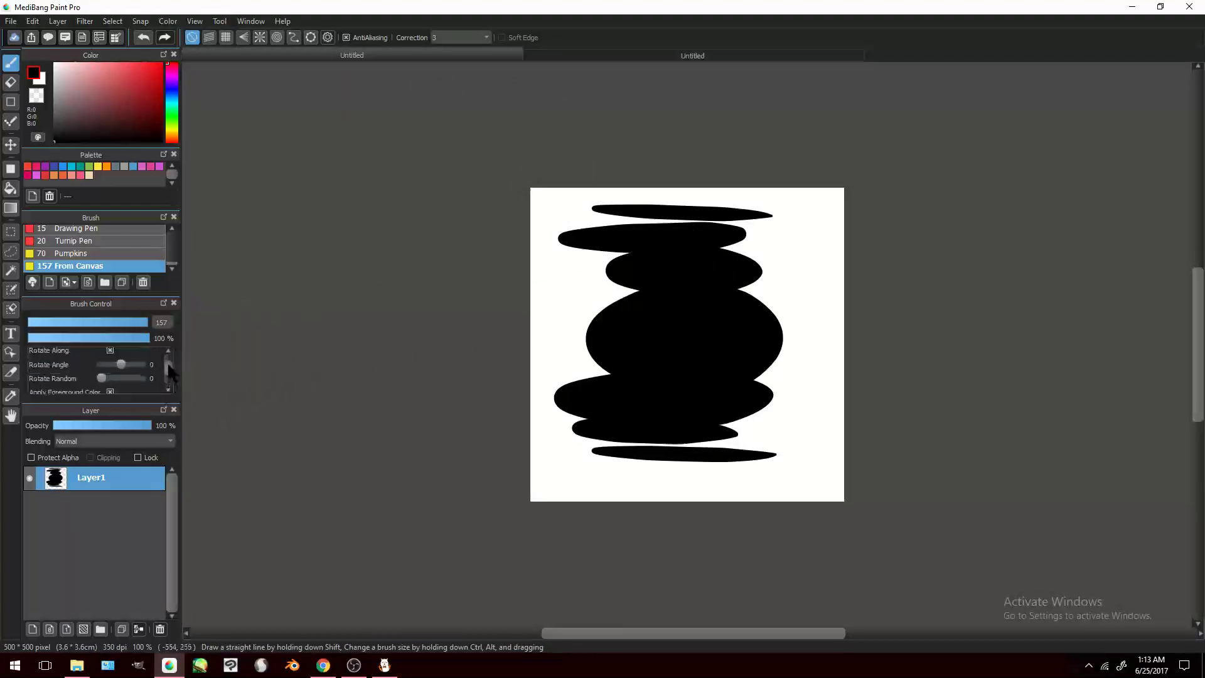
pyautogui.click(72, 284)
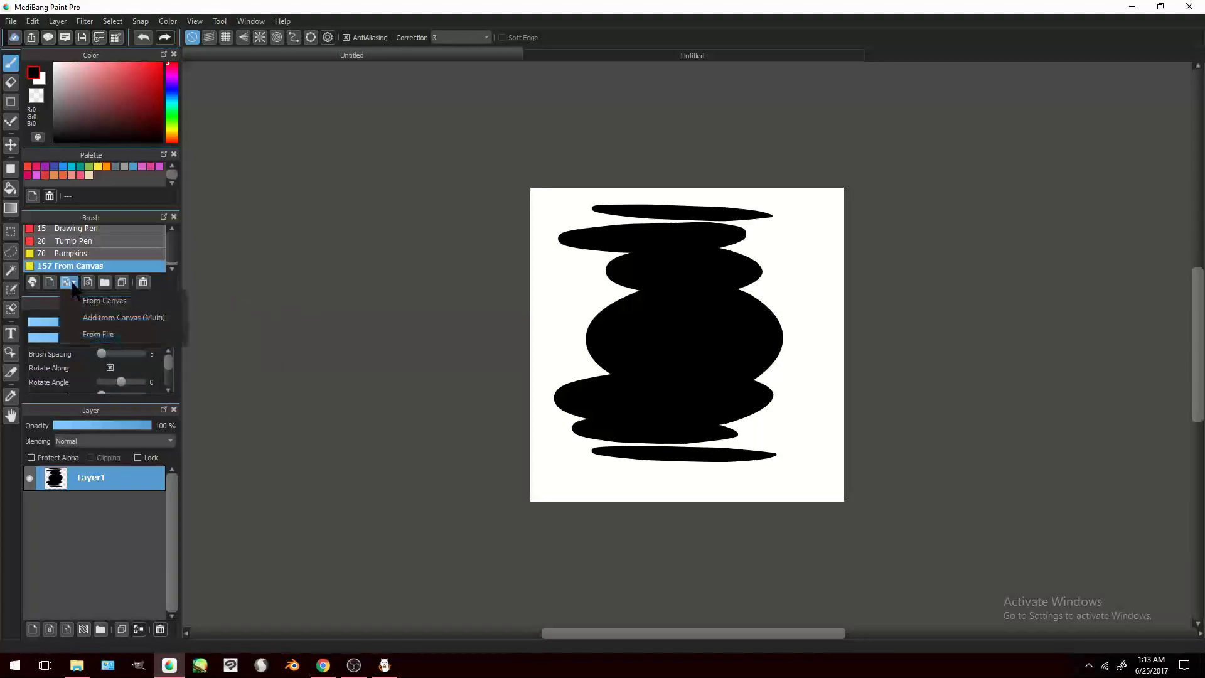
pyautogui.click(164, 301)
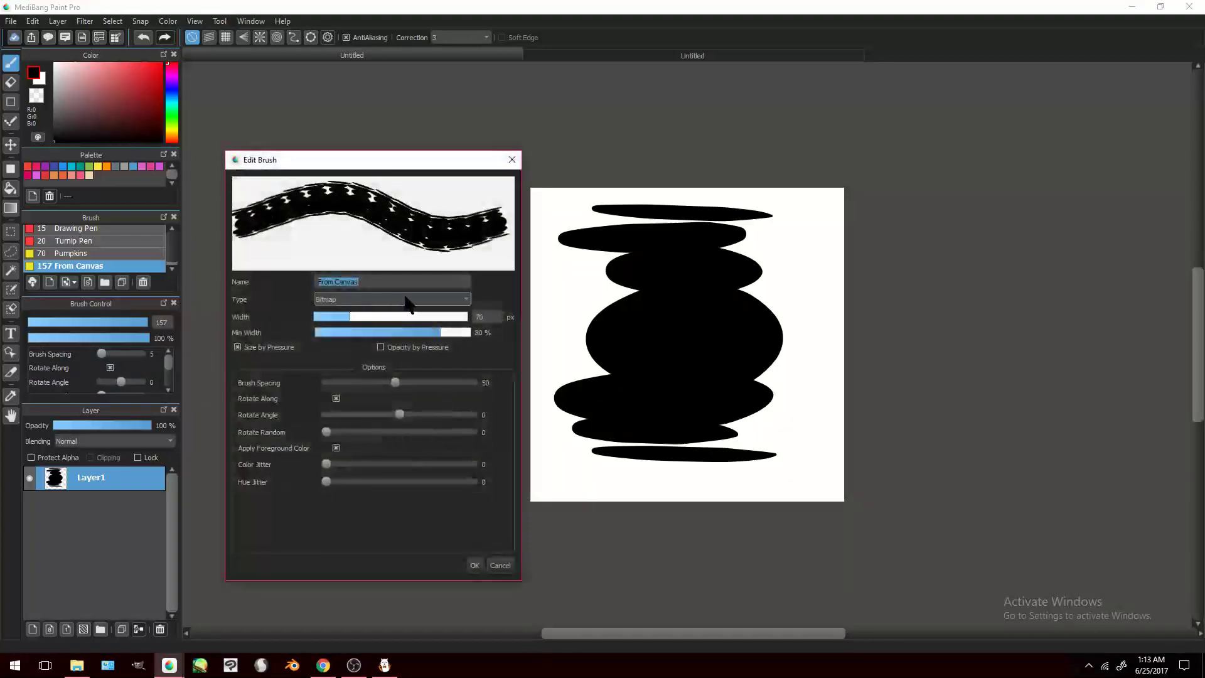
pyautogui.click(378, 300)
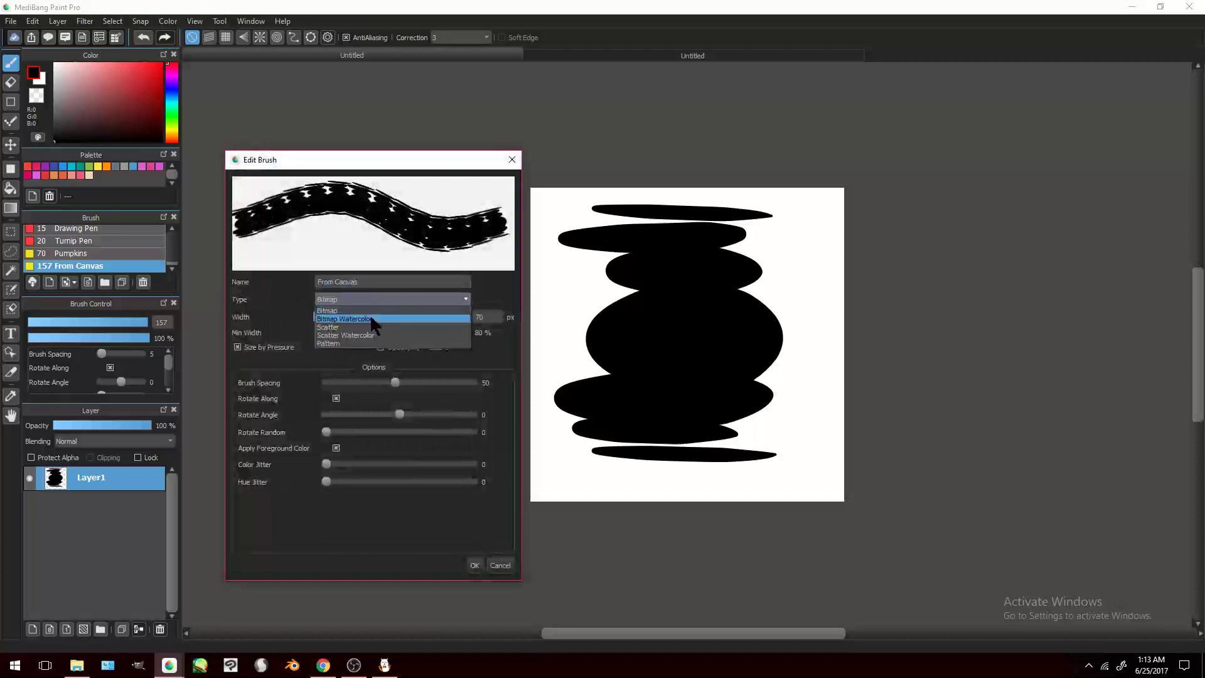
pyautogui.click(369, 319)
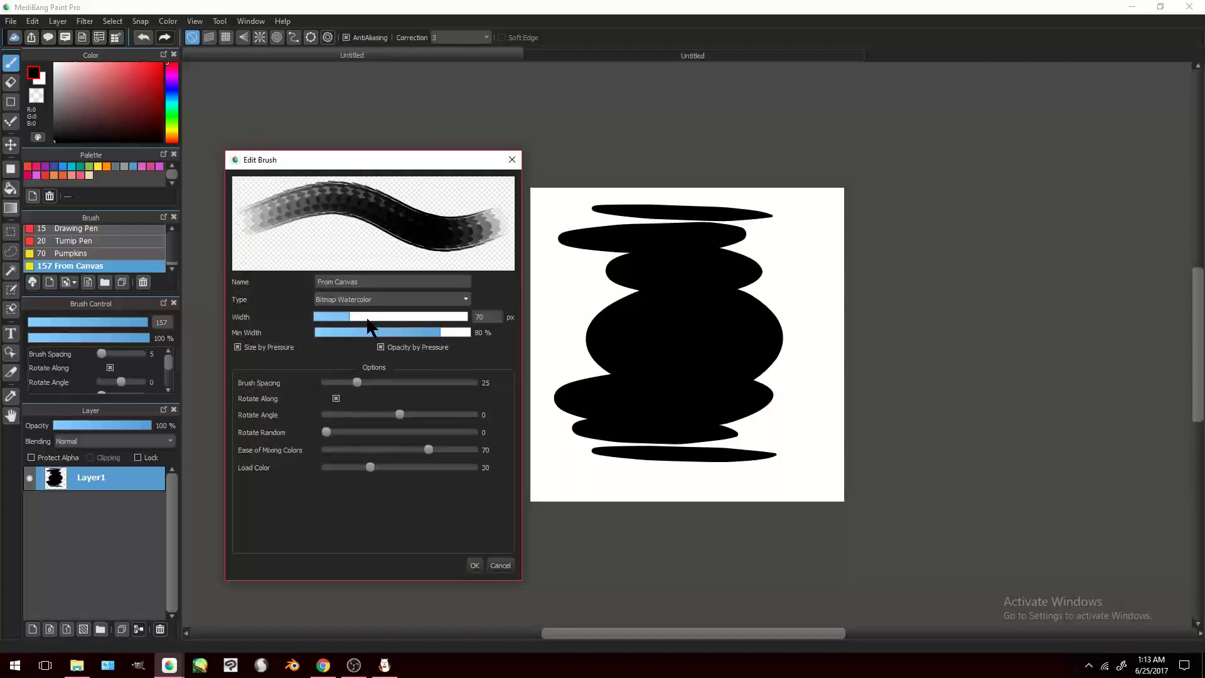
# Step: Set the new brush's spacing to 5, its width to 125 px and its minimum width to 29%
pyautogui.moveTo(350, 385); pyautogui.dragTo(316, 379)
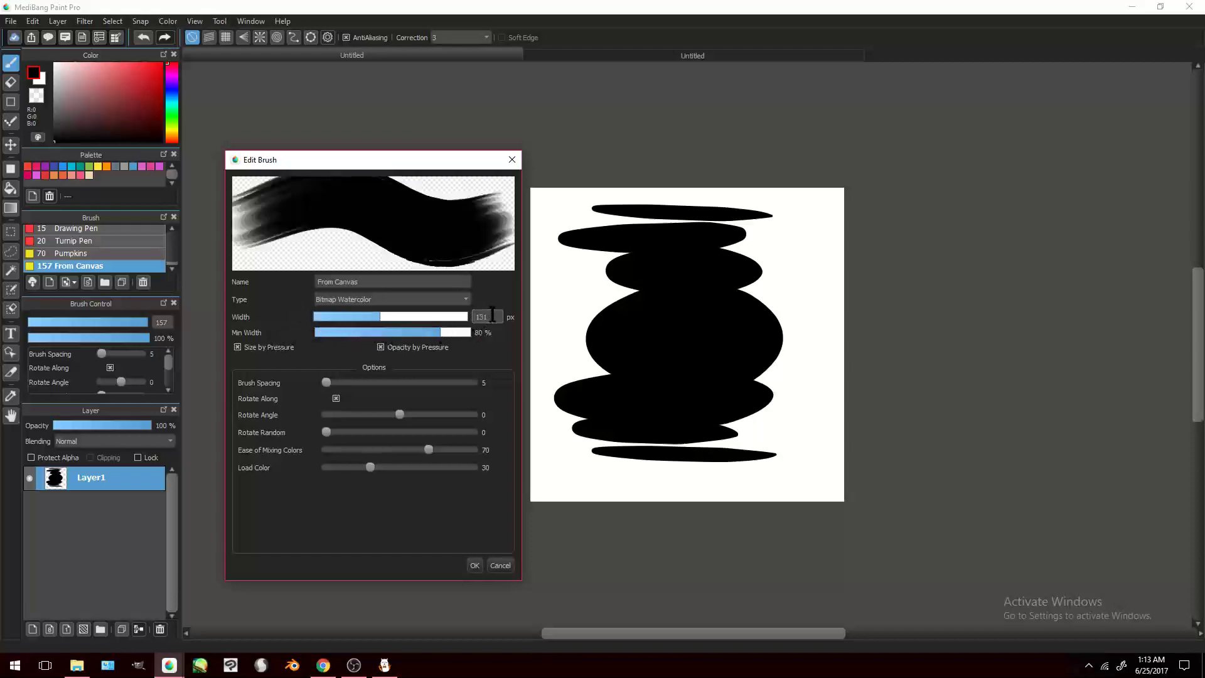
pyautogui.write('150')
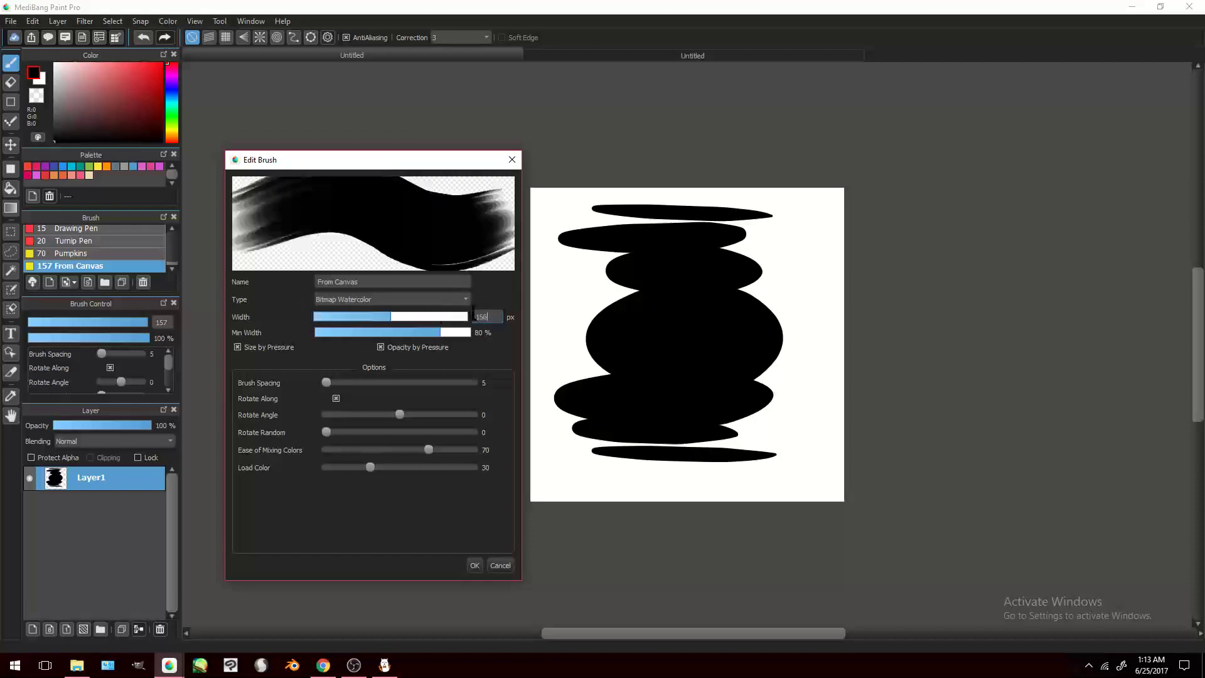
pyautogui.write('125')
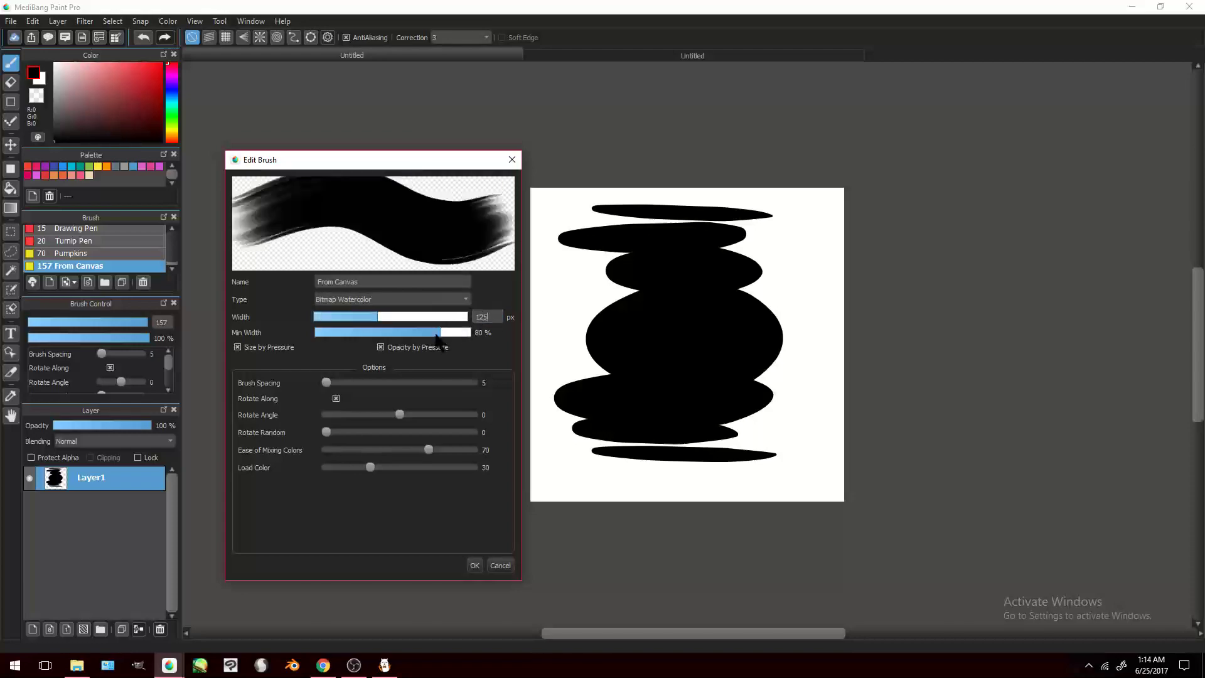
pyautogui.press('Return')
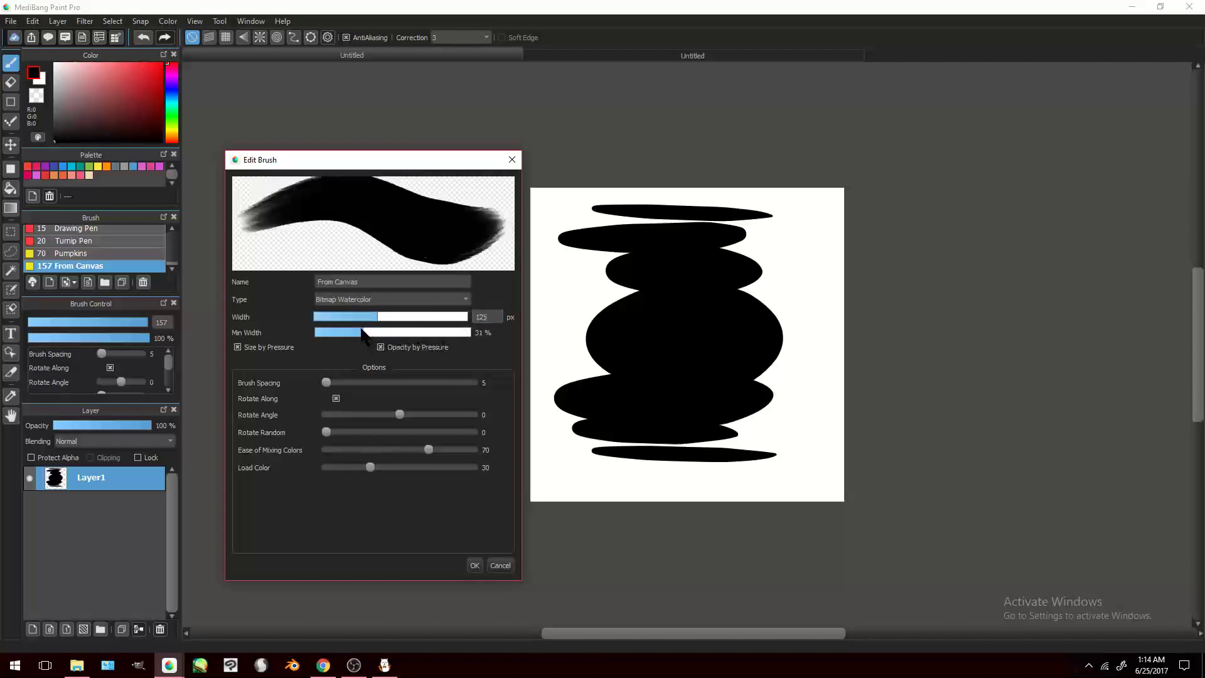
pyautogui.moveTo(363, 335); pyautogui.dragTo(281, 343)
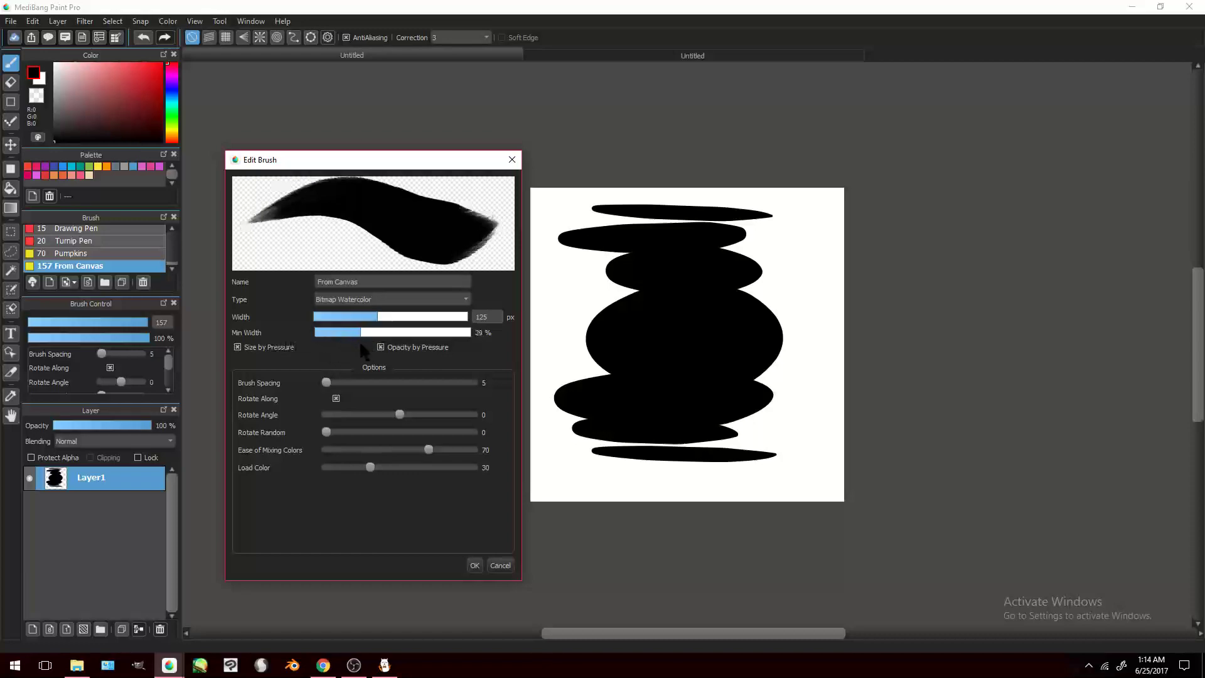
# Step: Set the brush's minimum width to 35% and Load Color to 50, save it as From Canvas 2 and return to the A5 canvas
pyautogui.click(381, 347)
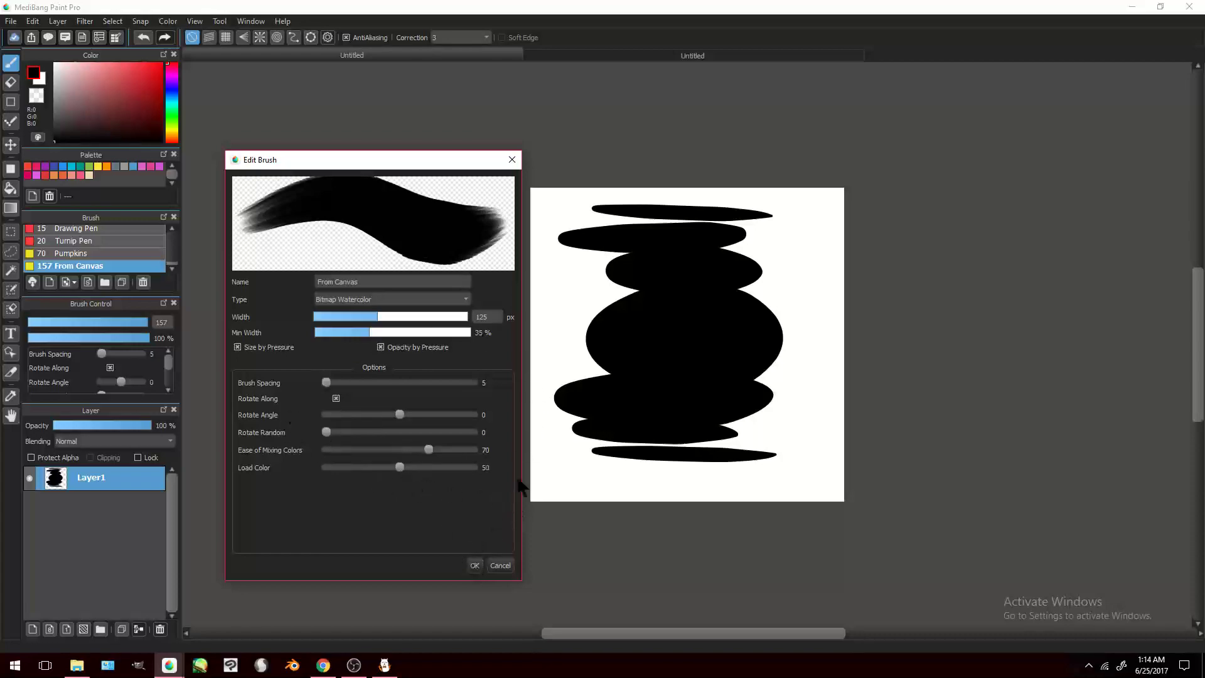
pyautogui.click(372, 283)
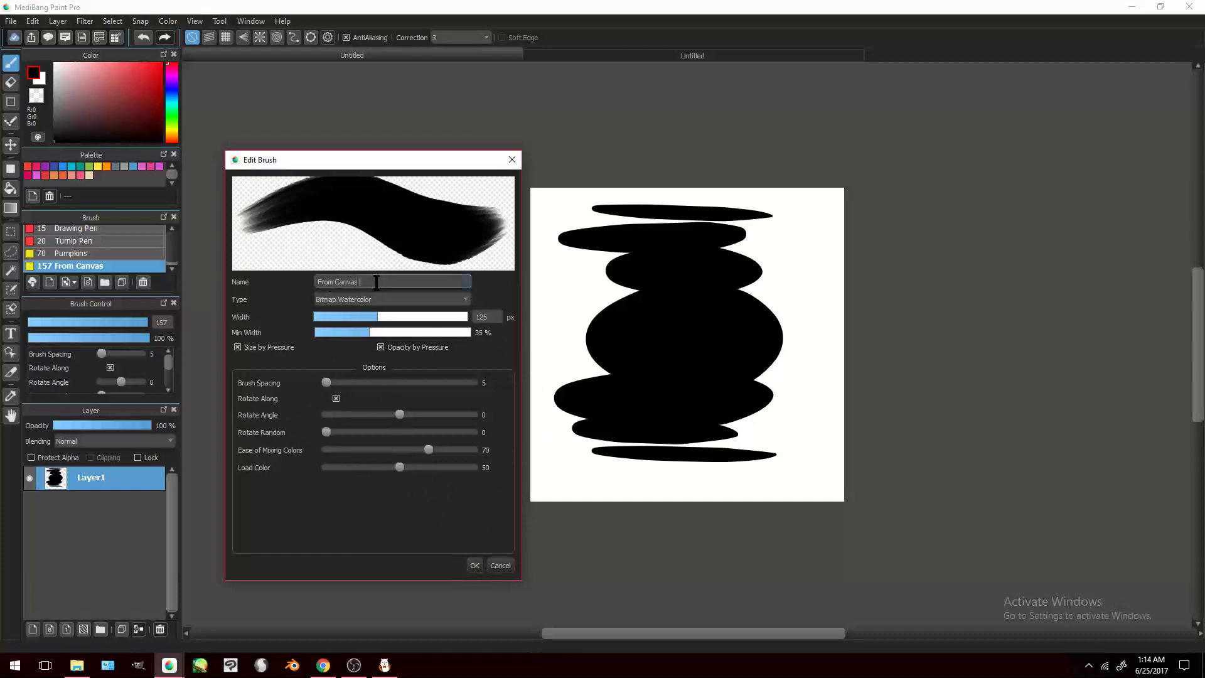
pyautogui.click(474, 565)
pyautogui.click(564, 54)
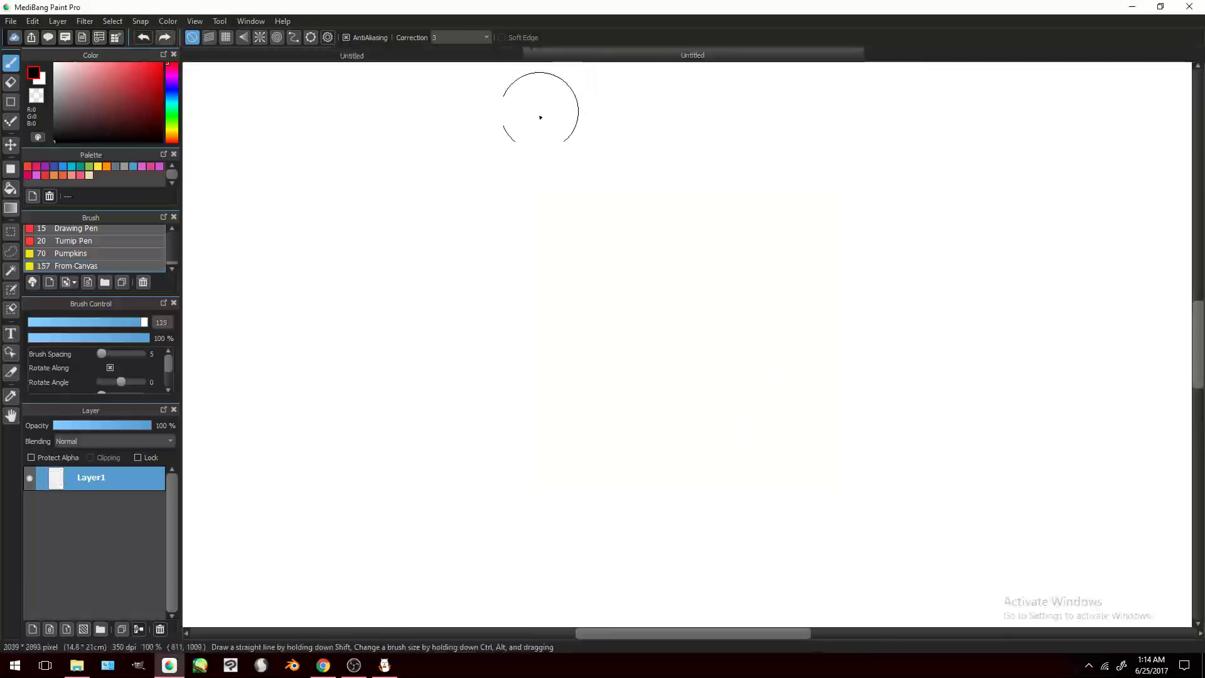
# Step: Try overlapping diagonal strokes in nuclear magenta and pastel plastic grape on the A5 page, undoing both
pyautogui.click(29, 175)
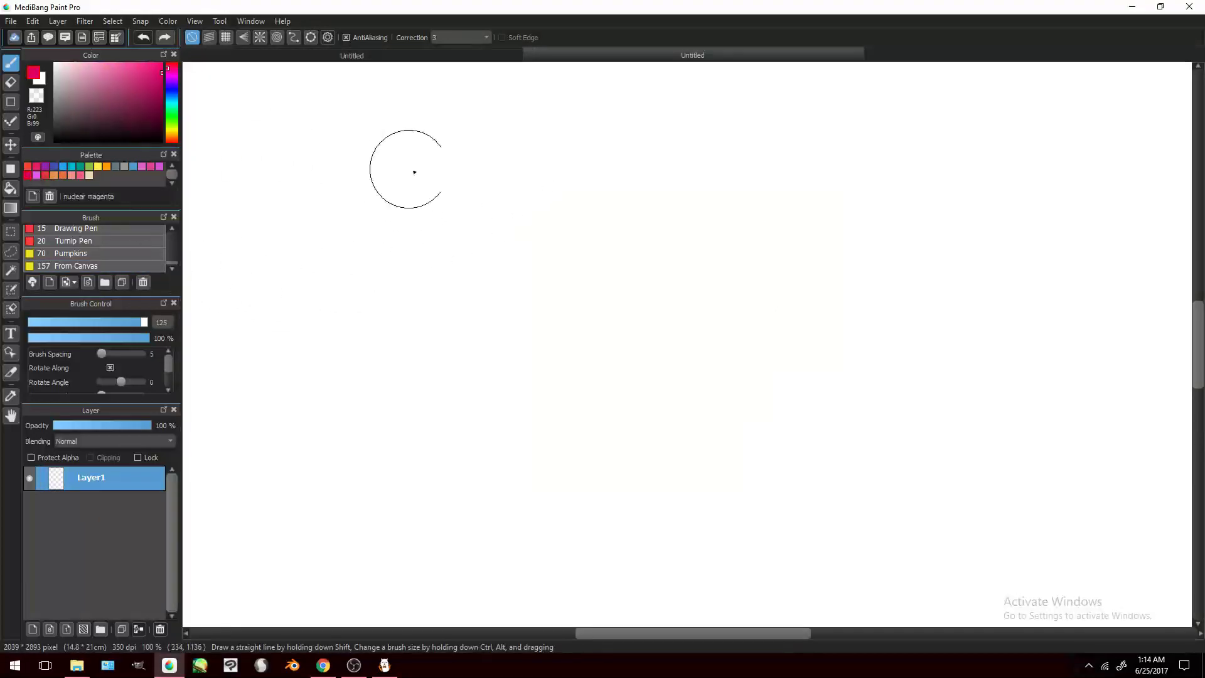
pyautogui.moveTo(449, 150); pyautogui.dragTo(220, 417)
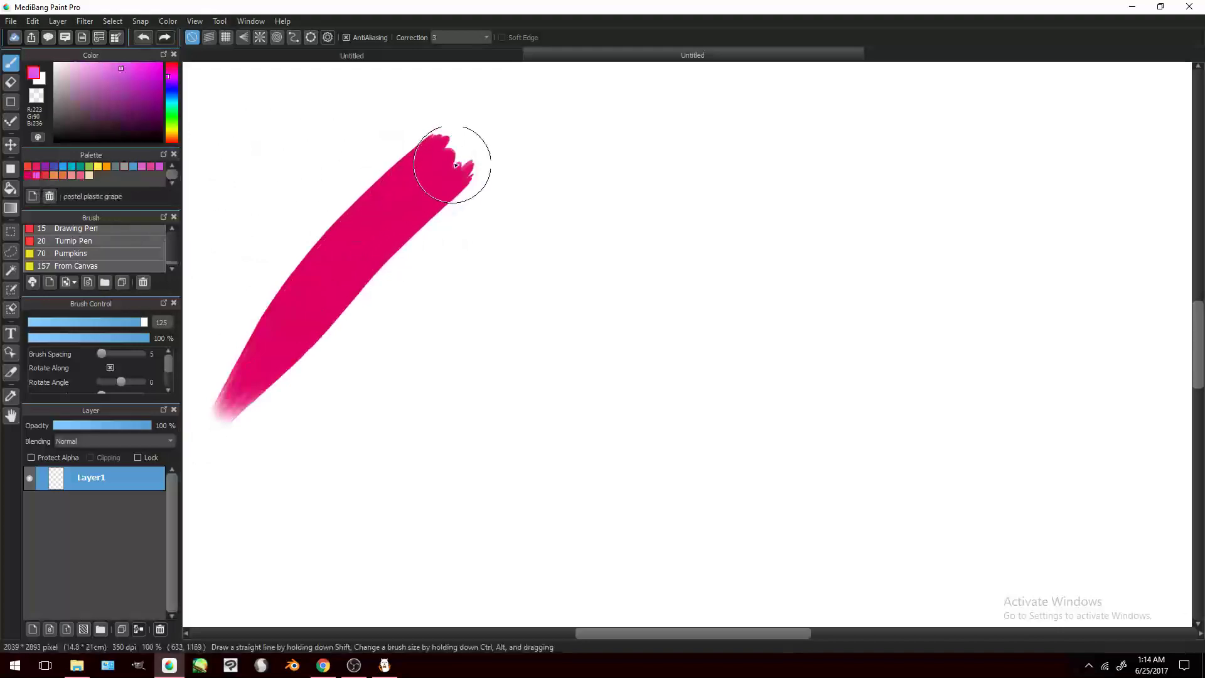
pyautogui.moveTo(477, 151); pyautogui.dragTo(267, 424)
pyautogui.click(45, 176)
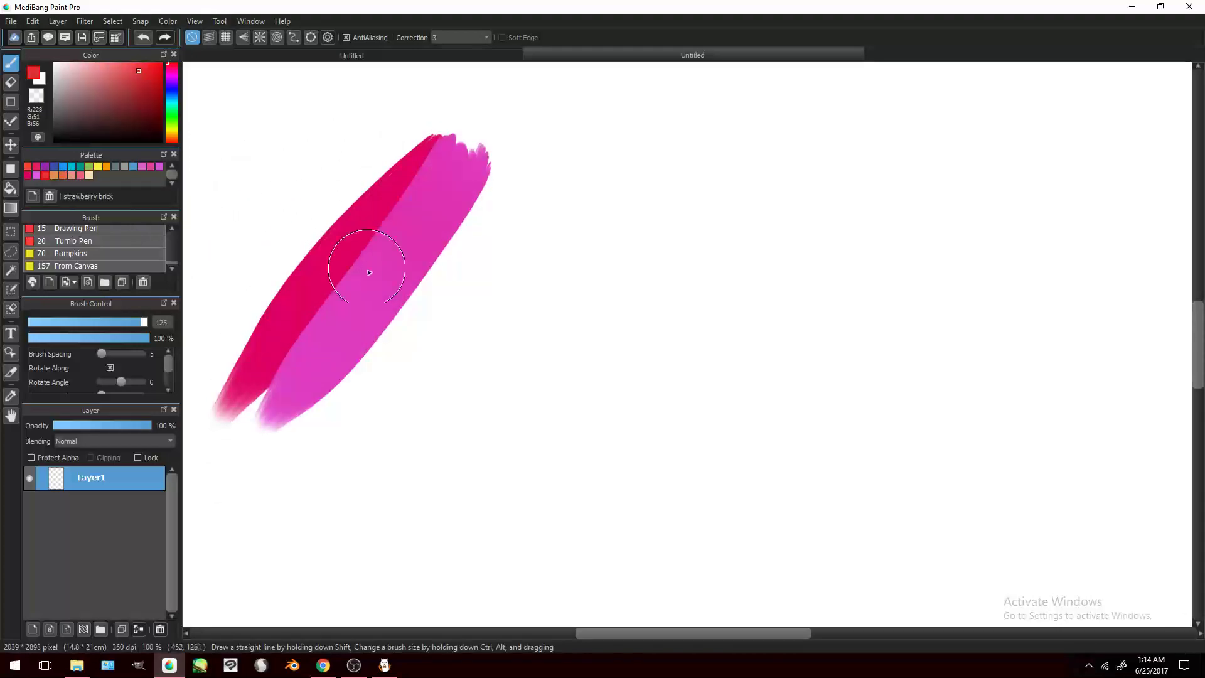
pyautogui.click(172, 269)
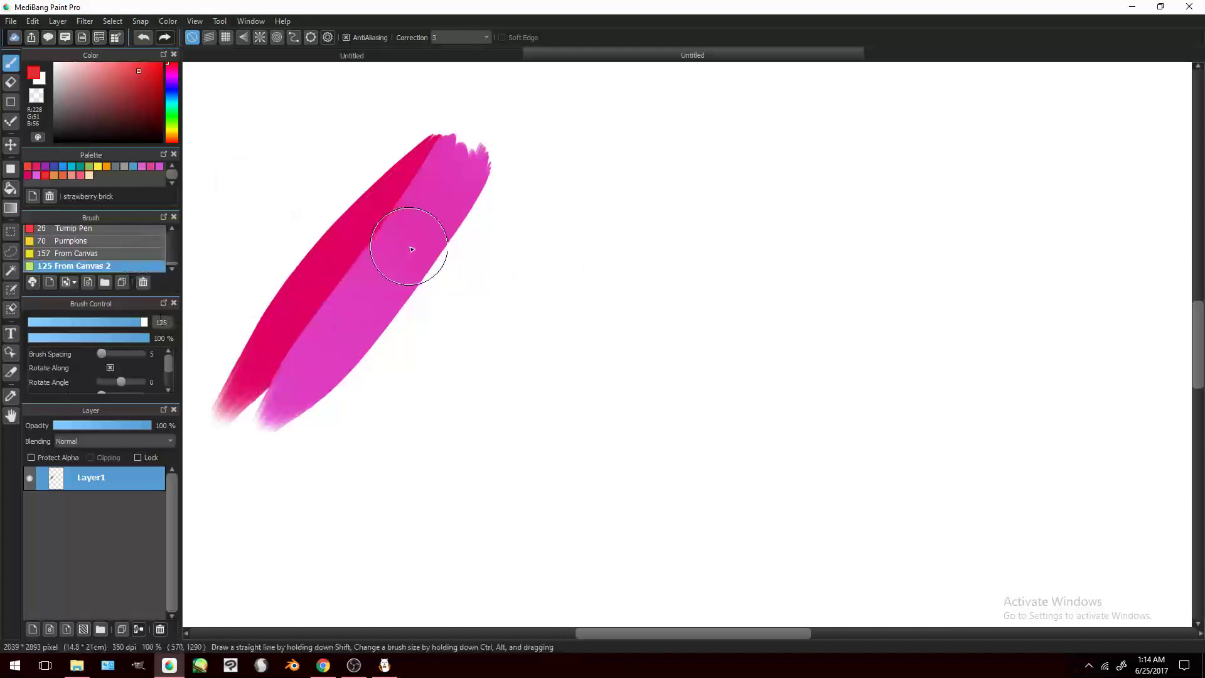
pyautogui.hotkey('ctrl', 'z')
pyautogui.hotkey('ctrl', 'z')
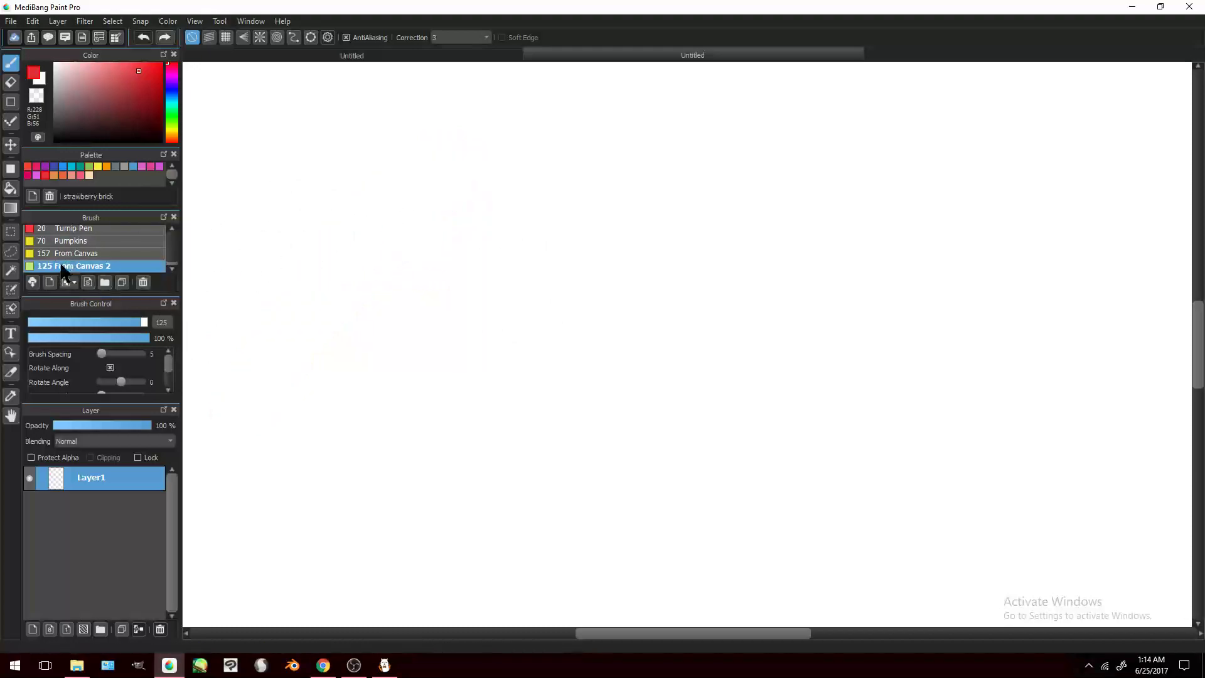
# Step: Paint a diagonal light green stroke with From Canvas 2 and overlap its upper edge with a teal stroke
pyautogui.click(93, 166)
pyautogui.moveTo(465, 147); pyautogui.dragTo(321, 289)
pyautogui.click(81, 166)
pyautogui.moveTo(439, 109)
pyautogui.mouseDown()
pyautogui.moveTo(285, 207)
pyautogui.moveTo(464, 132)
pyautogui.mouseUp()
pyautogui.hotkey('ctrl', 'z')
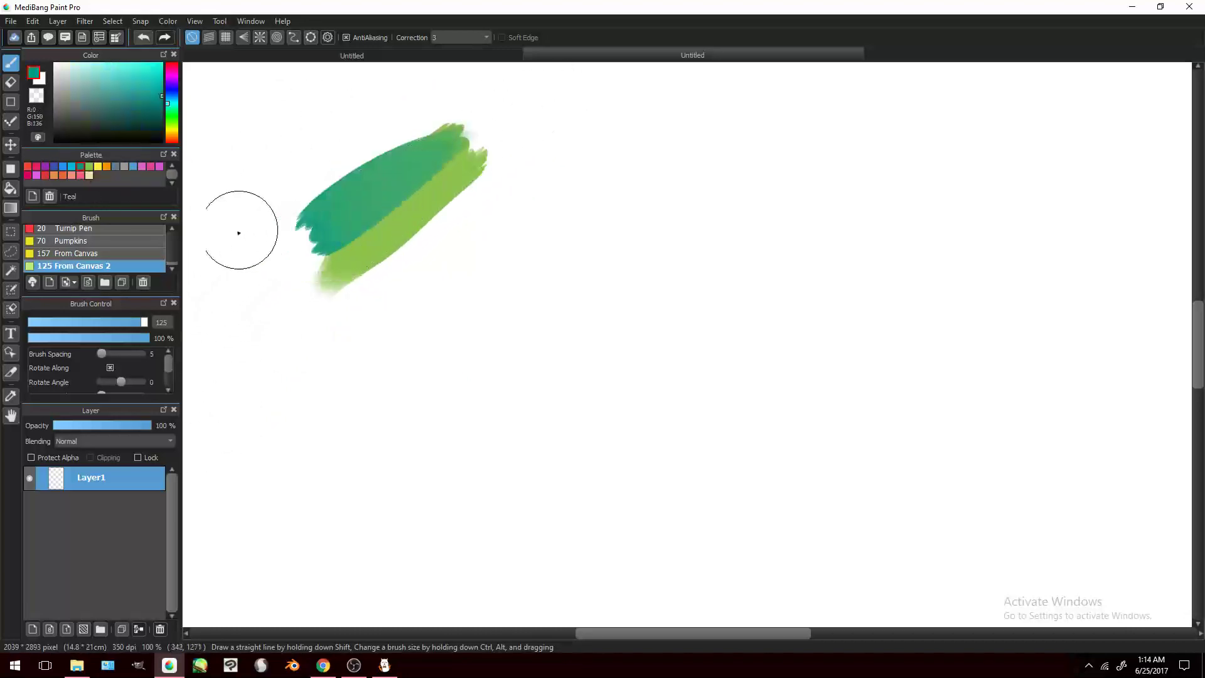
# Step: Add a yellow stroke and two ambiguous pink strokes below the green one, plus another pink stroke above the teal one
pyautogui.click(98, 167)
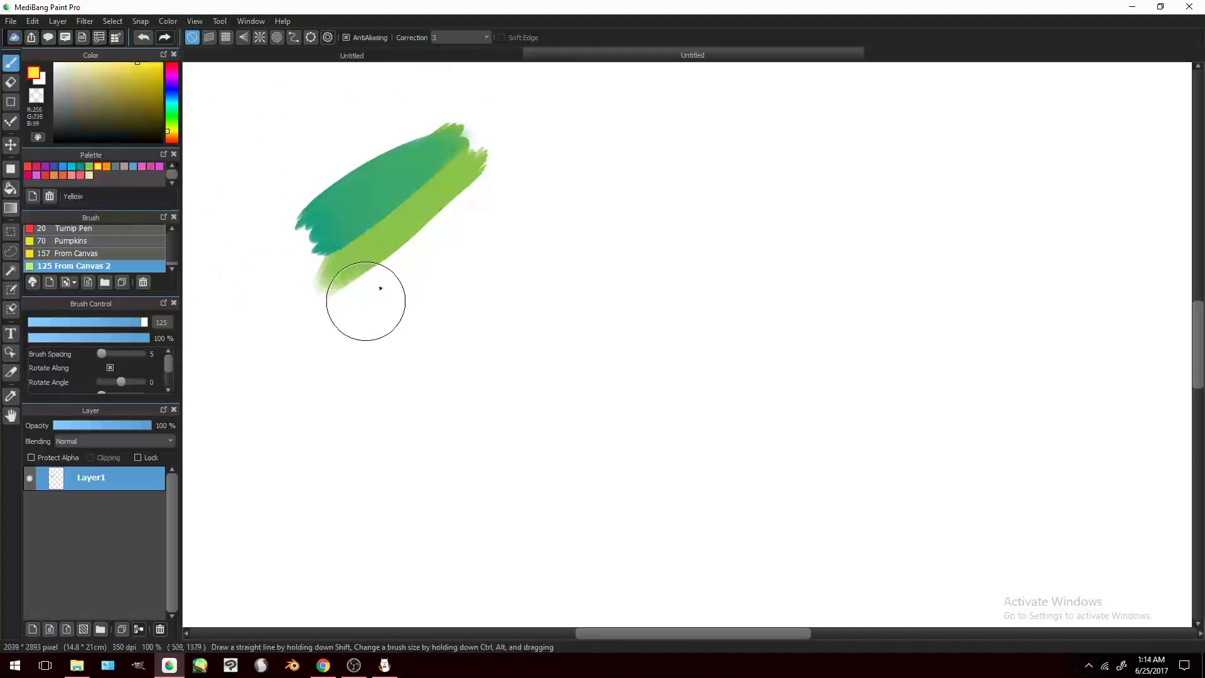
pyautogui.moveTo(368, 298); pyautogui.dragTo(440, 245)
pyautogui.click(142, 166)
pyautogui.moveTo(352, 313)
pyautogui.mouseDown()
pyautogui.moveTo(461, 258)
pyautogui.moveTo(363, 352)
pyautogui.mouseUp()
pyautogui.hotkey('ctrl', 'z')
pyautogui.moveTo(473, 284); pyautogui.dragTo(389, 351)
pyautogui.moveTo(408, 123); pyautogui.dragTo(258, 194)
# Step: Try Cyan strokes beside the lowest pink one, keeping only a short stroke running down from it
pyautogui.click(151, 166)
pyautogui.click(71, 166)
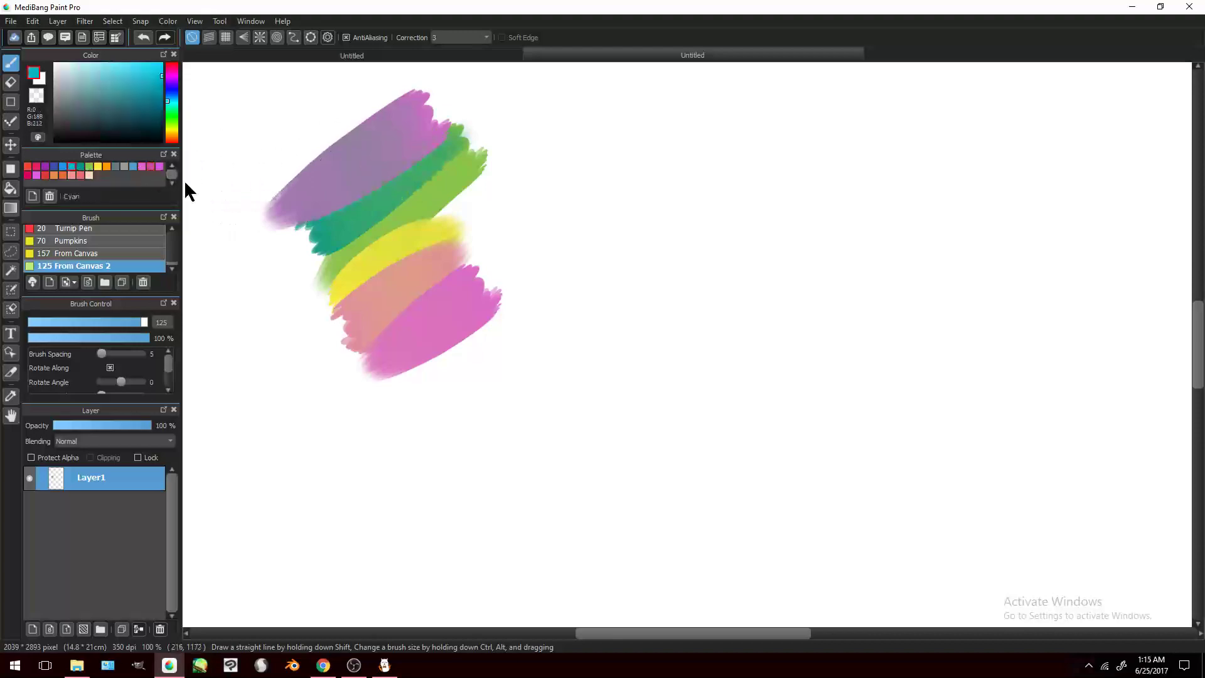
pyautogui.moveTo(525, 313); pyautogui.dragTo(370, 420)
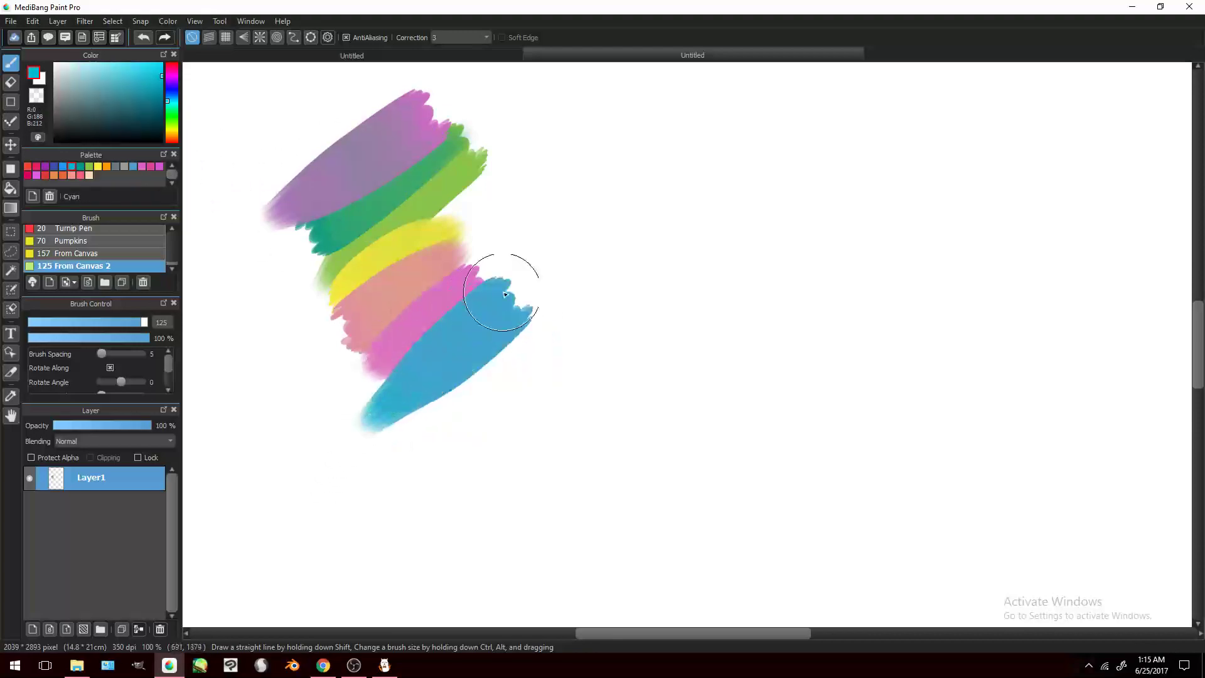
pyautogui.hotkey('ctrl', 'z')
pyautogui.moveTo(517, 261); pyautogui.dragTo(342, 396)
pyautogui.hotkey('ctrl', 'z')
pyautogui.moveTo(452, 317)
pyautogui.mouseDown()
pyautogui.moveTo(364, 369)
pyautogui.moveTo(339, 427)
pyautogui.mouseUp()
pyautogui.hotkey('ctrl', 'z')
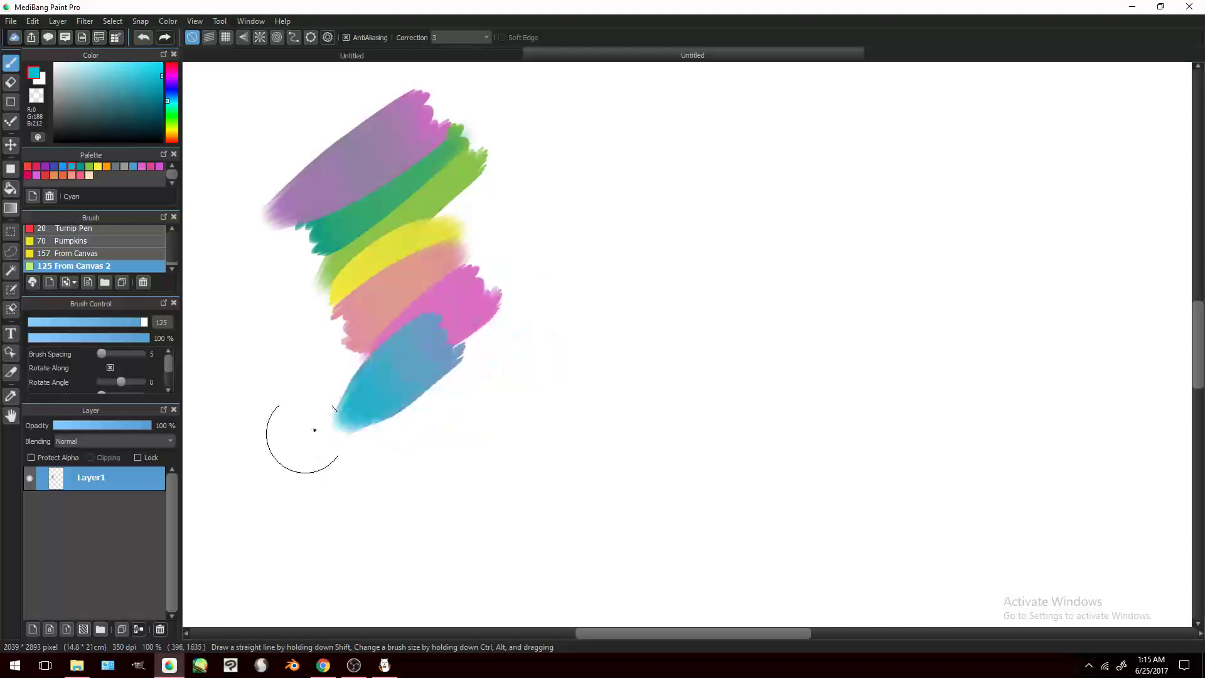
pyautogui.moveTo(546, 195); pyautogui.dragTo(484, 260)
pyautogui.hotkey('ctrl', 'z')
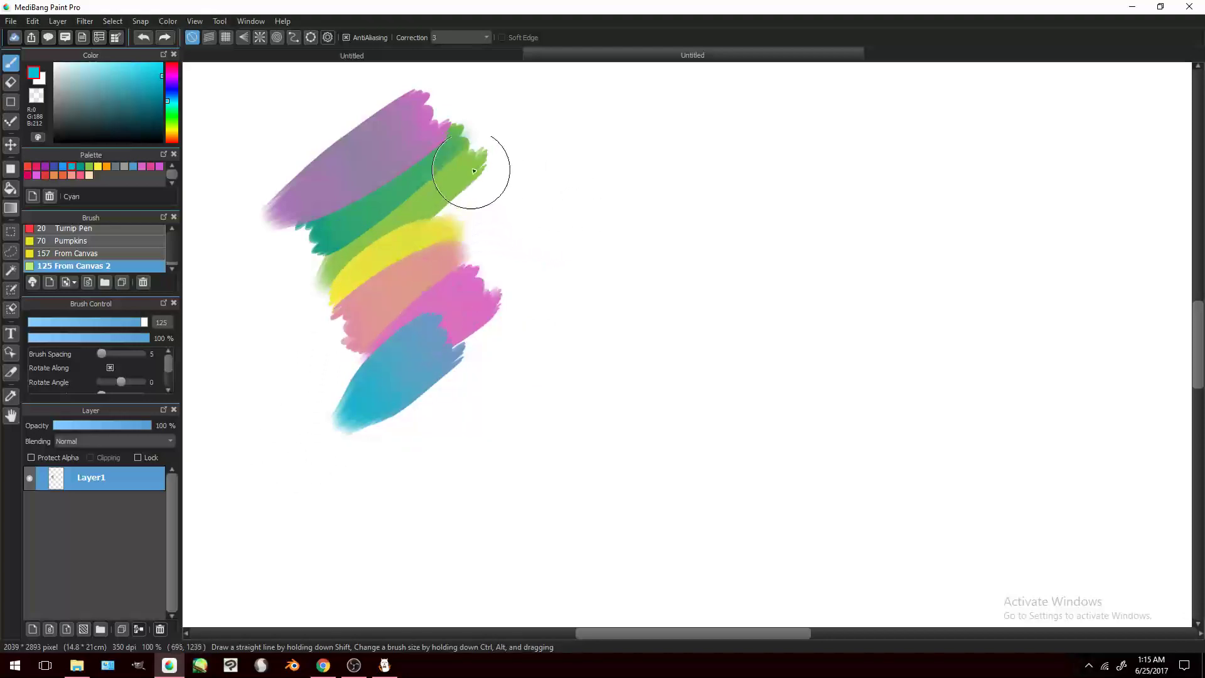
# Step: Paint four cyan strokes outward from the right ends of the green, yellow and pink strokes
pyautogui.moveTo(439, 201); pyautogui.dragTo(555, 116)
pyautogui.moveTo(439, 248); pyautogui.dragTo(517, 193)
pyautogui.moveTo(439, 276); pyautogui.dragTo(552, 220)
pyautogui.moveTo(498, 302); pyautogui.dragTo(545, 249)
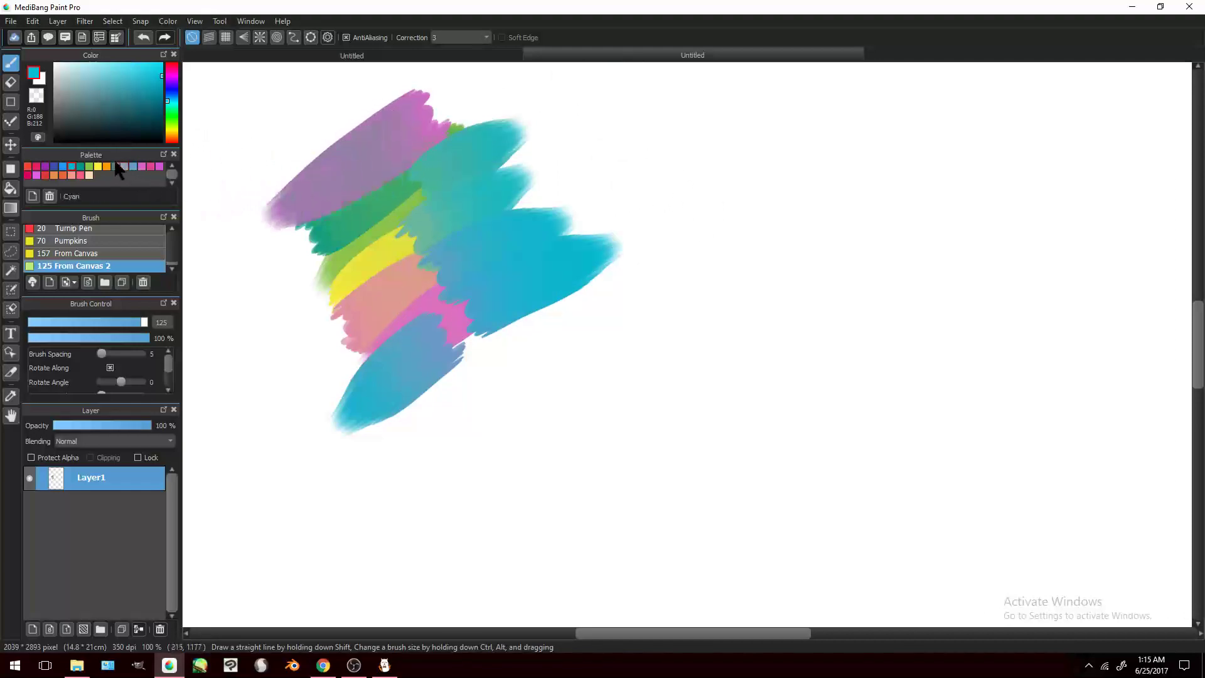
# Step: Blend Yellow over the outer ends of the cyan strokes and the top purple stroke, undoing the trial strokes on the left ends
pyautogui.click(98, 168)
pyautogui.moveTo(288, 201)
pyautogui.mouseDown()
pyautogui.moveTo(295, 269)
pyautogui.moveTo(328, 291)
pyautogui.moveTo(333, 344)
pyautogui.mouseUp()
pyautogui.hotkey('ctrl', 'z')
pyautogui.hotkey('ctrl', 'z')
pyautogui.hotkey('ctrl', 'z')
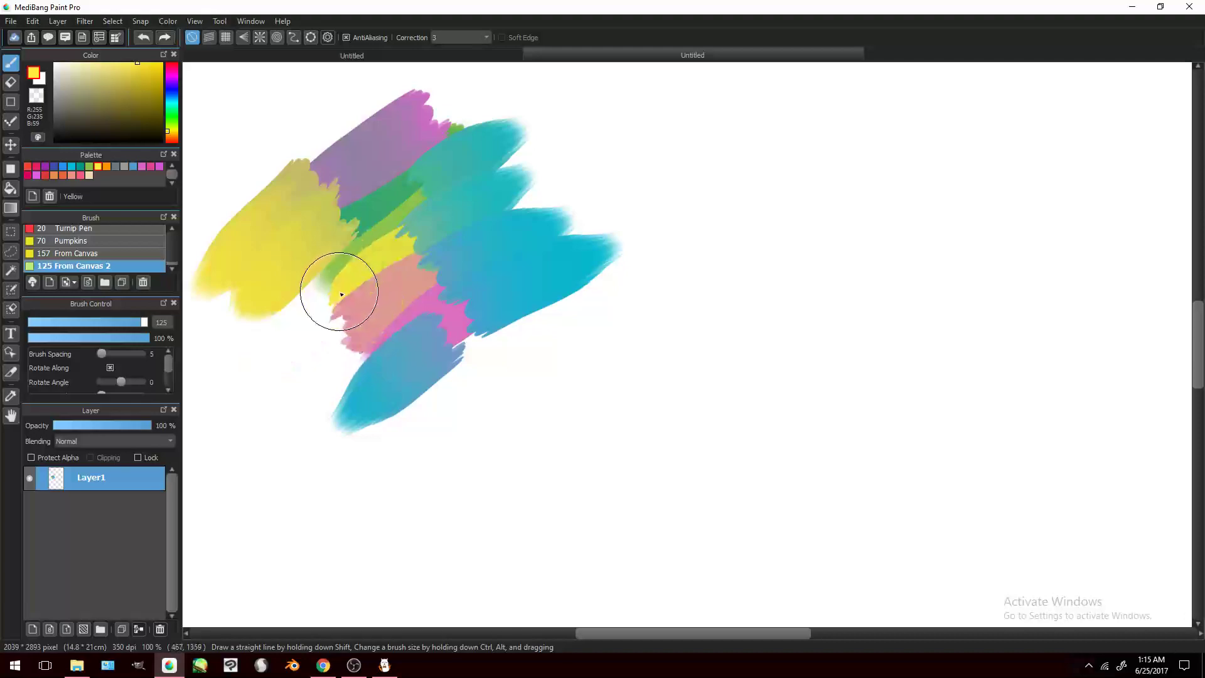
pyautogui.moveTo(402, 373); pyautogui.dragTo(347, 412)
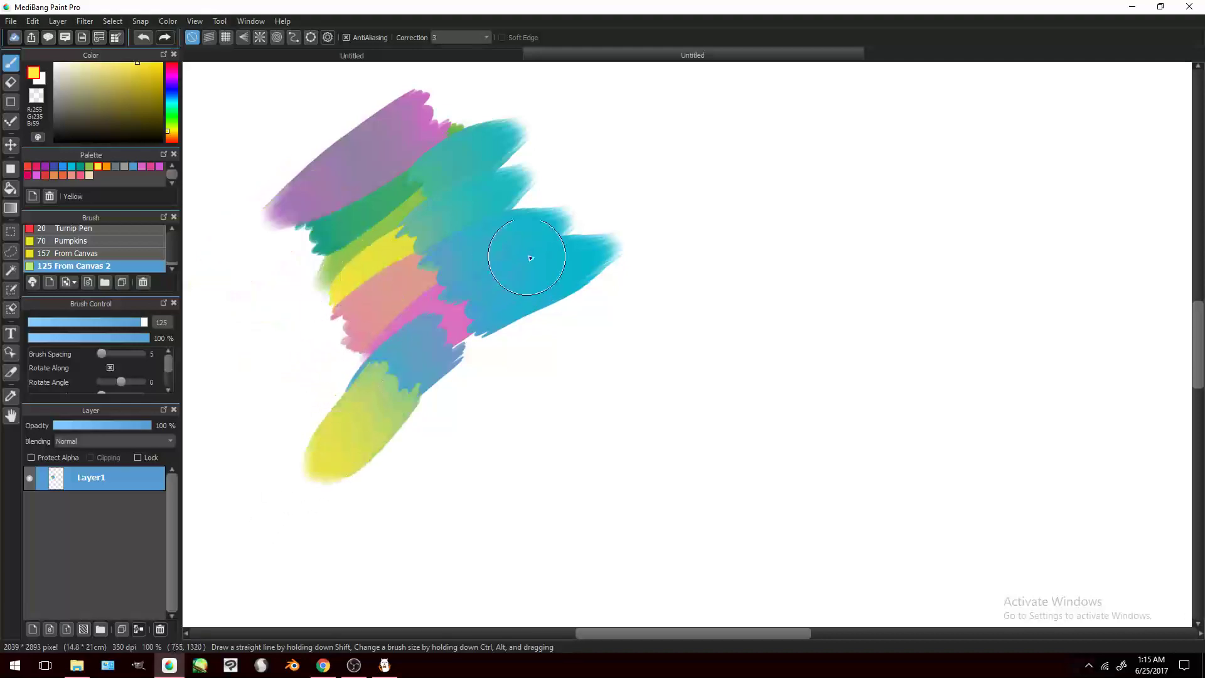
pyautogui.moveTo(568, 255); pyautogui.dragTo(659, 197)
pyautogui.moveTo(502, 195); pyautogui.dragTo(574, 157)
pyautogui.moveTo(483, 175); pyautogui.dragTo(528, 125)
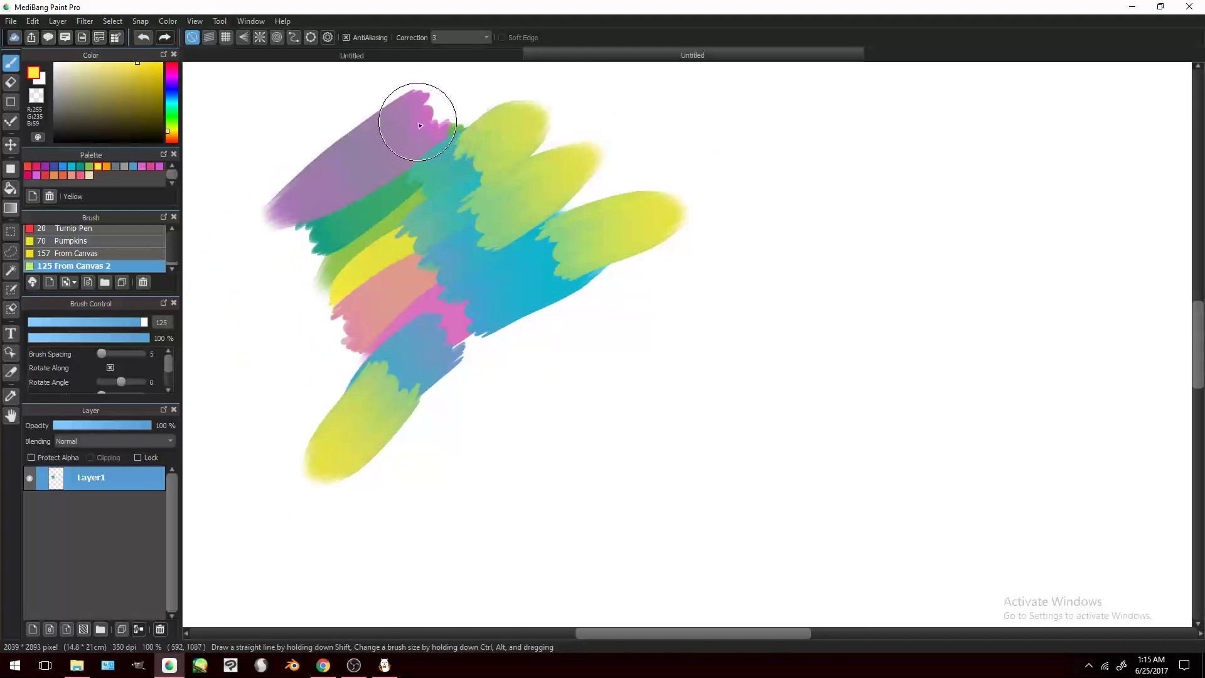
pyautogui.moveTo(417, 117); pyautogui.dragTo(449, 110)
# Step: Extend the three yellow tips on the right side of the artwork with plastic purple strokes
pyautogui.click(159, 166)
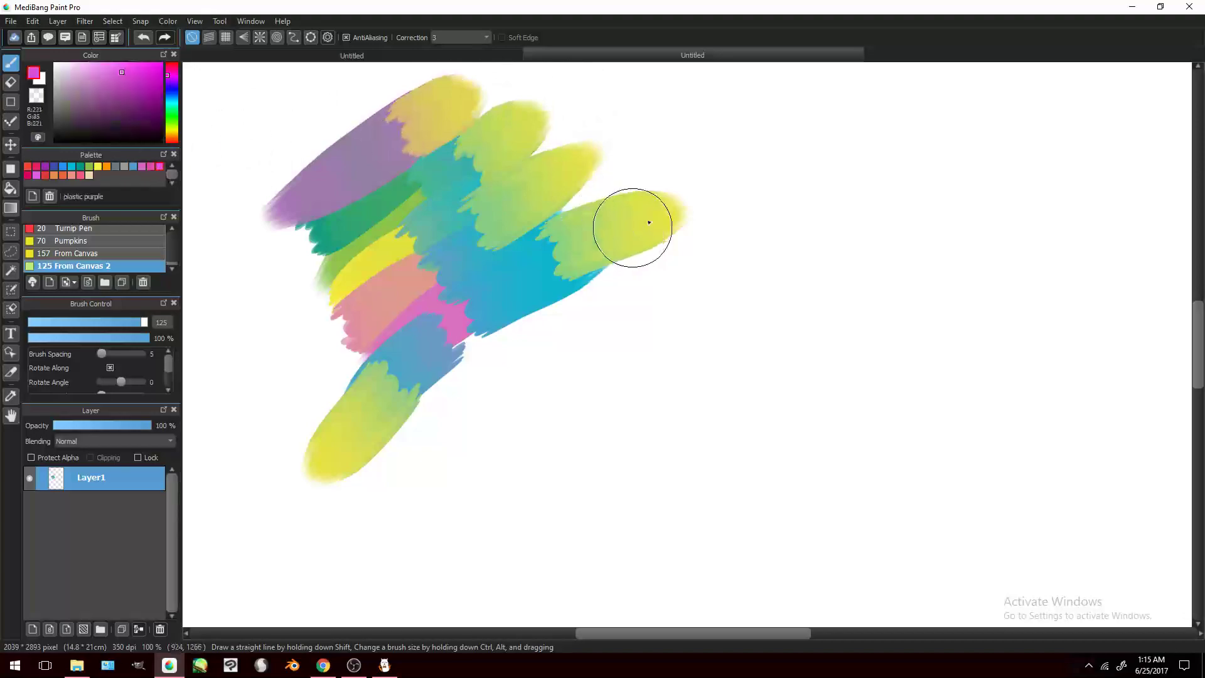
pyautogui.moveTo(631, 227); pyautogui.dragTo(678, 196)
pyautogui.moveTo(552, 173); pyautogui.dragTo(606, 145)
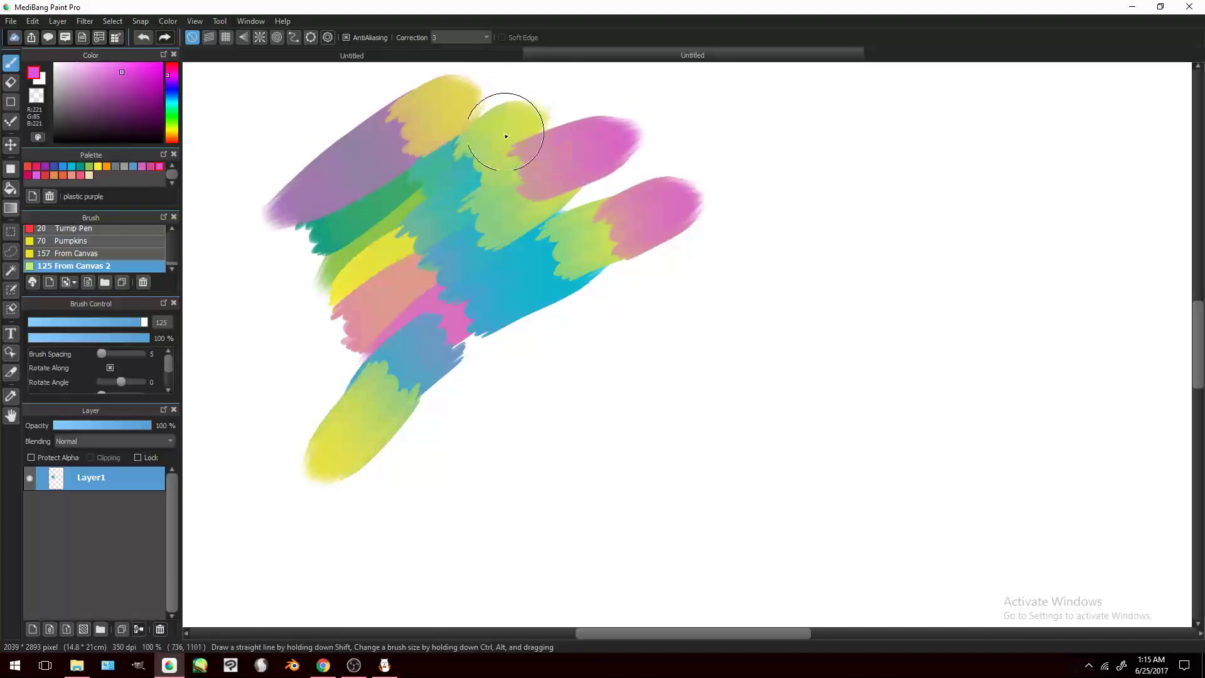
pyautogui.moveTo(511, 122); pyautogui.dragTo(549, 105)
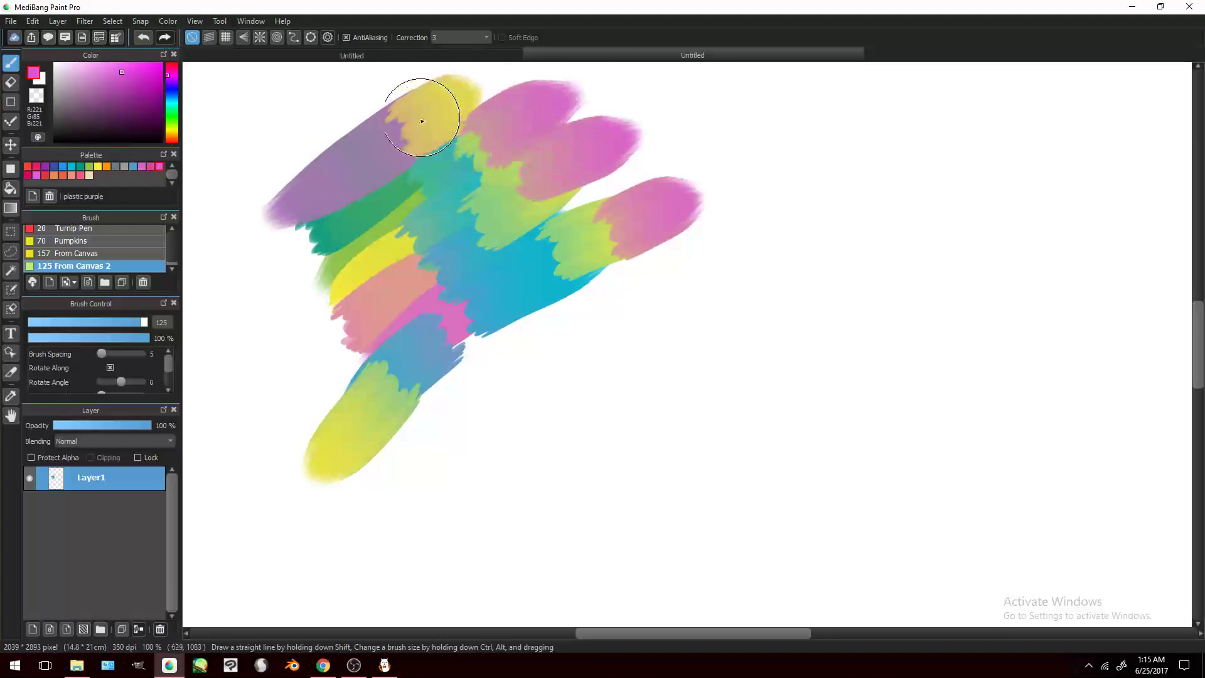
# Step: Paint Pink petal-like strokes outward along the left side and lower edge of the colored shape
pyautogui.click(37, 167)
pyautogui.moveTo(318, 183); pyautogui.dragTo(276, 223)
pyautogui.moveTo(524, 304); pyautogui.dragTo(527, 342)
pyautogui.moveTo(521, 276); pyautogui.dragTo(552, 377)
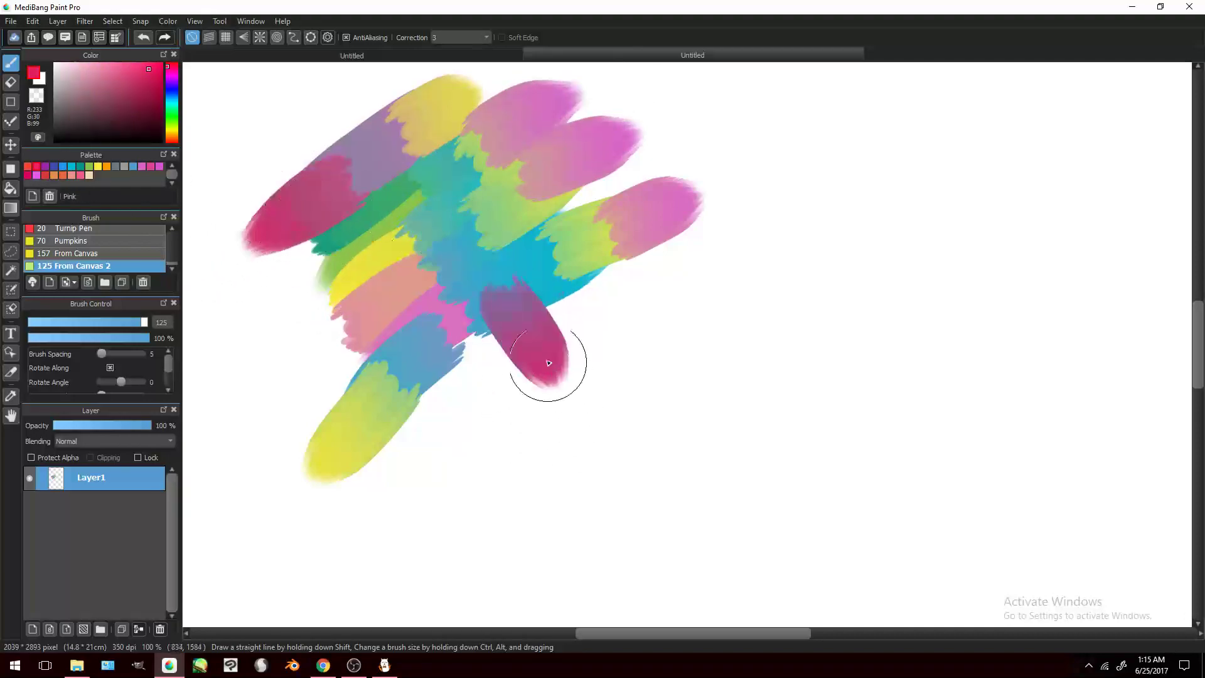
pyautogui.moveTo(540, 252); pyautogui.dragTo(619, 352)
pyautogui.moveTo(558, 223); pyautogui.dragTo(669, 323)
pyautogui.moveTo(465, 311)
pyautogui.mouseDown()
pyautogui.moveTo(457, 332)
pyautogui.moveTo(480, 405)
pyautogui.moveTo(464, 449)
pyautogui.mouseUp()
pyautogui.moveTo(377, 364)
pyautogui.mouseDown()
pyautogui.moveTo(402, 439)
pyautogui.moveTo(292, 380)
pyautogui.mouseUp()
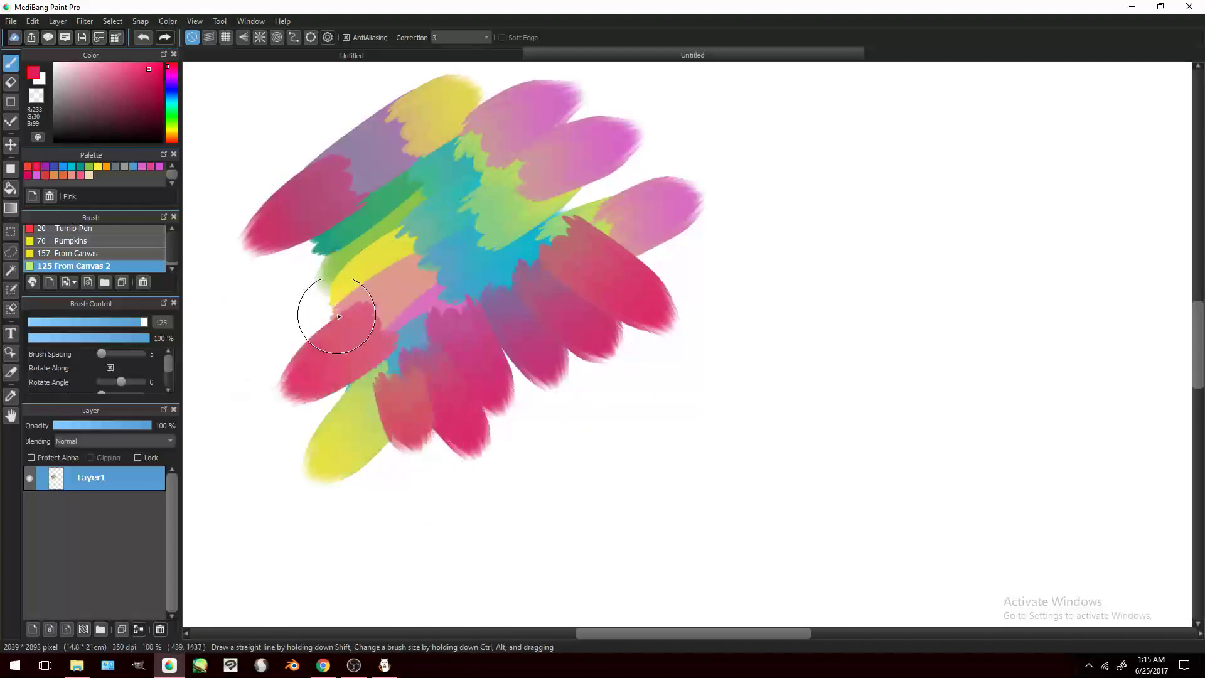
pyautogui.moveTo(367, 289); pyautogui.dragTo(267, 339)
# Step: Add four Orange strokes, two on the left side and two on the right side of the artwork
pyautogui.click(108, 167)
pyautogui.moveTo(354, 251)
pyautogui.mouseDown()
pyautogui.moveTo(251, 276)
pyautogui.moveTo(220, 307)
pyautogui.mouseUp()
pyautogui.moveTo(555, 201); pyautogui.dragTo(691, 150)
pyautogui.moveTo(681, 276)
pyautogui.mouseDown()
pyautogui.moveTo(659, 236)
pyautogui.moveTo(580, 216)
pyautogui.mouseUp()
pyautogui.moveTo(334, 141)
pyautogui.mouseDown()
pyautogui.moveTo(243, 202)
pyautogui.moveTo(295, 126)
pyautogui.mouseUp()
# Step: Compare the artwork with and without the last orange stroke, keep it, and overlap its upper end with an ambiguous pink stroke
pyautogui.hotkey('ctrl', 'z')
pyautogui.hotkey('ctrl', 'y')
pyautogui.hotkey('ctrl', 'z')
pyautogui.hotkey('ctrl', 'y')
pyautogui.hotkey('ctrl', 'z')
pyautogui.hotkey('ctrl', 'y')
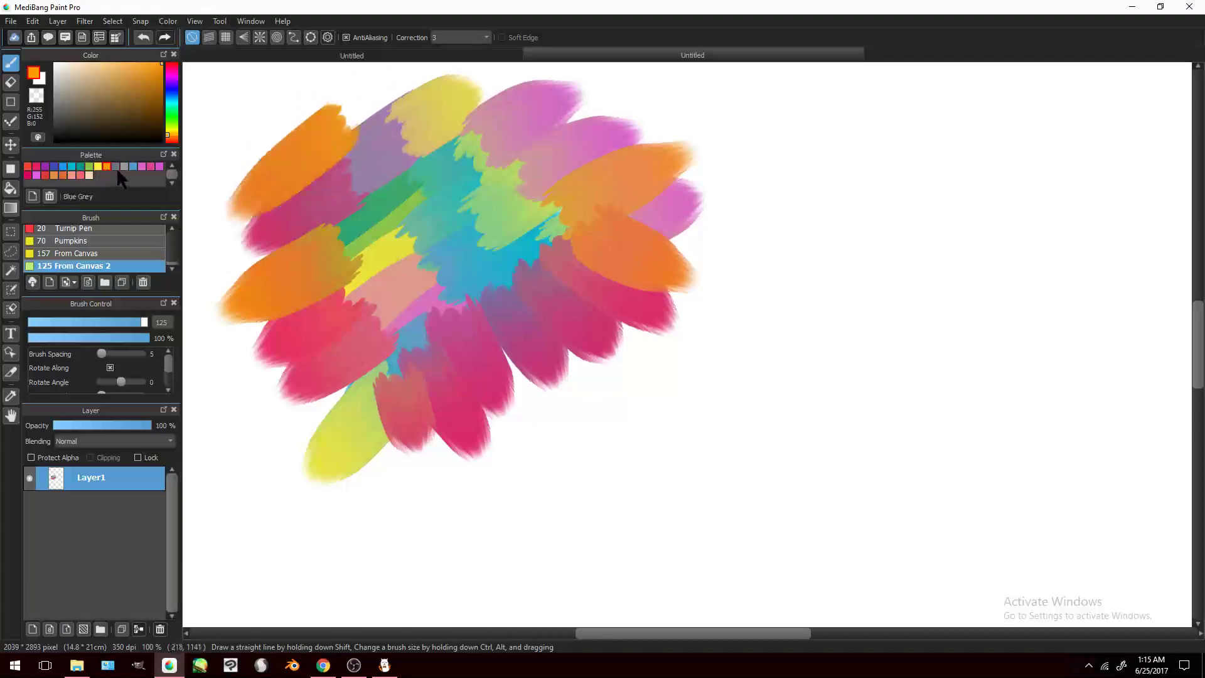
pyautogui.click(142, 166)
pyautogui.moveTo(315, 126); pyautogui.dragTo(392, 80)
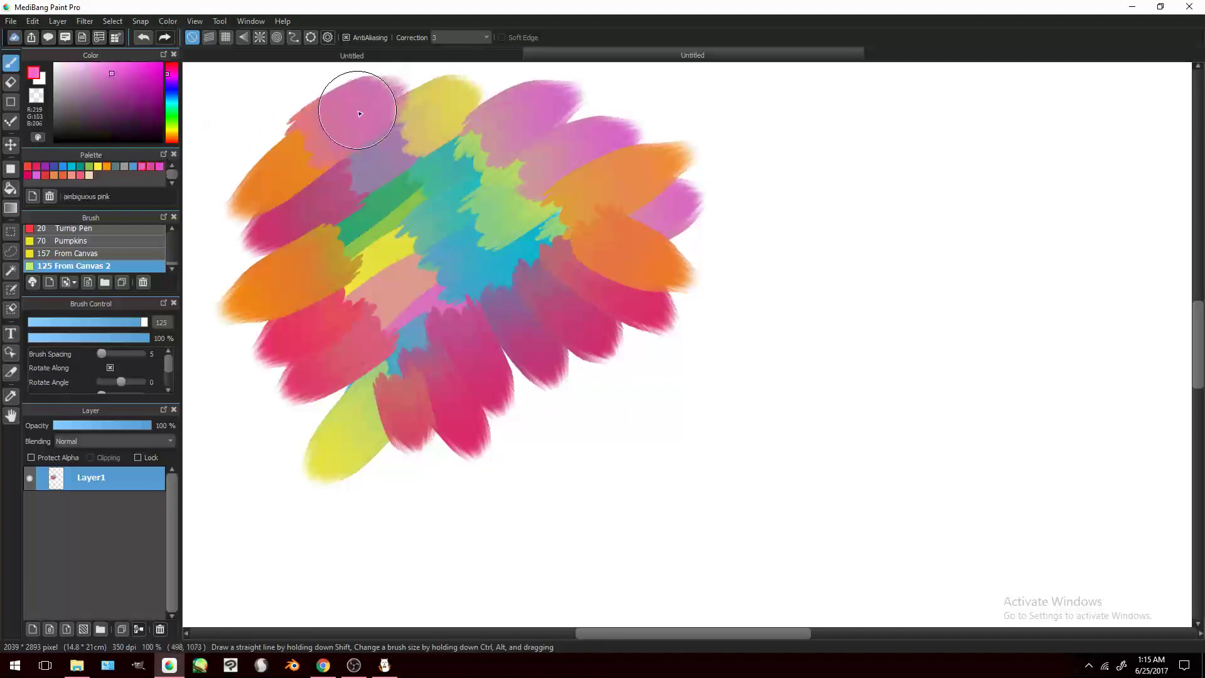
# Step: Set From Canvas 2's Load Color to 25 and try Yellow strokes along the artwork's lower right edge, undoing them
pyautogui.doubleClick(93, 266)
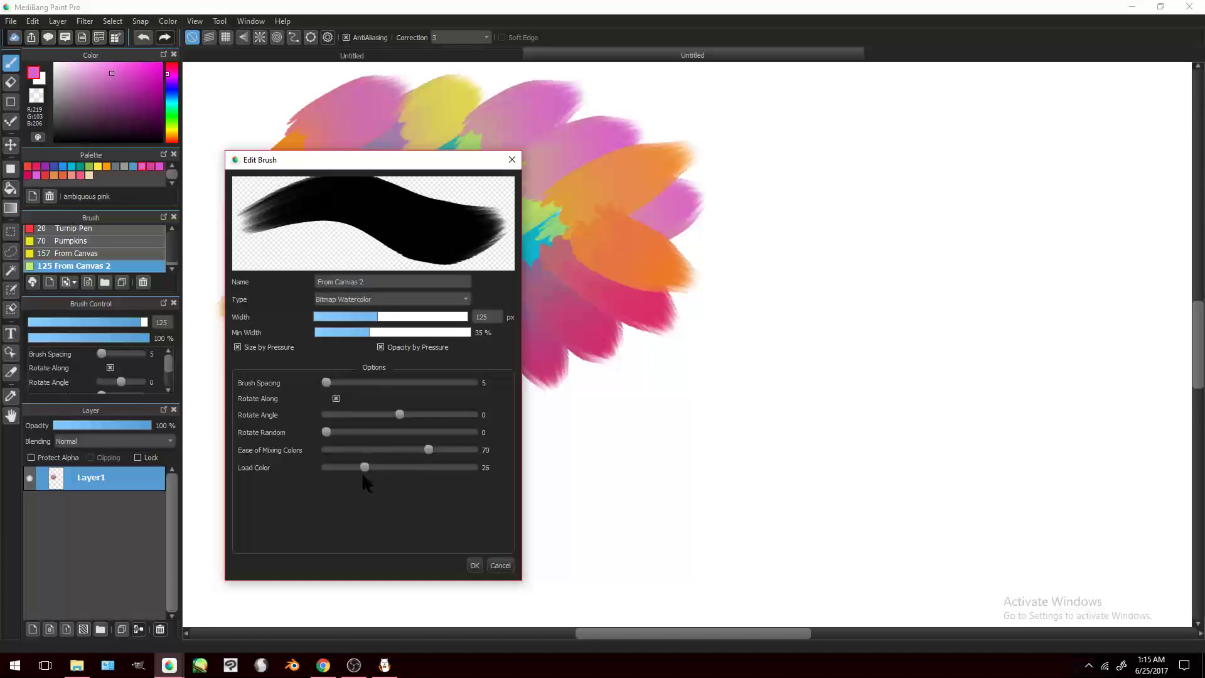
pyautogui.click(474, 565)
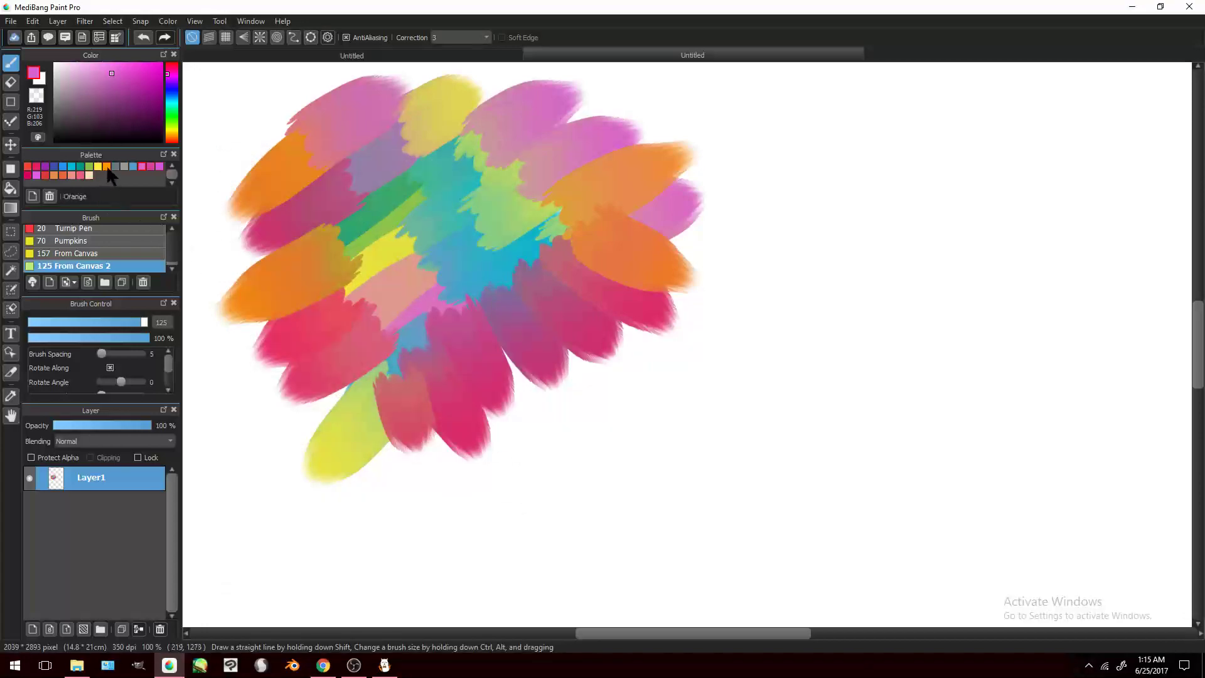
pyautogui.click(98, 166)
pyautogui.moveTo(678, 295)
pyautogui.mouseDown()
pyautogui.moveTo(484, 402)
pyautogui.moveTo(492, 371)
pyautogui.mouseUp()
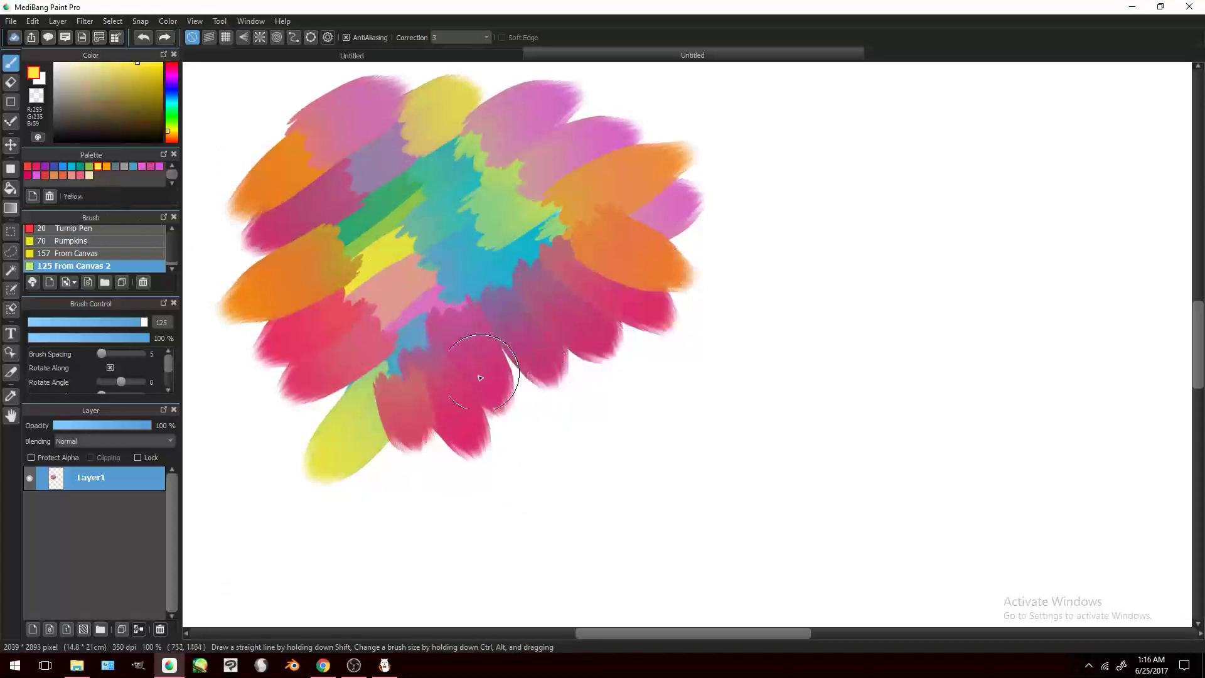
pyautogui.moveTo(623, 336); pyautogui.dragTo(384, 493)
pyautogui.moveTo(634, 344); pyautogui.dragTo(574, 365)
pyautogui.hotkey('ctrl', 'z')
pyautogui.hotkey('ctrl', 'z')
# Step: Set the brush's Load Color to 100 and try two yellow diagonal strokes across the lower part, undoing both
pyautogui.doubleClick(77, 267)
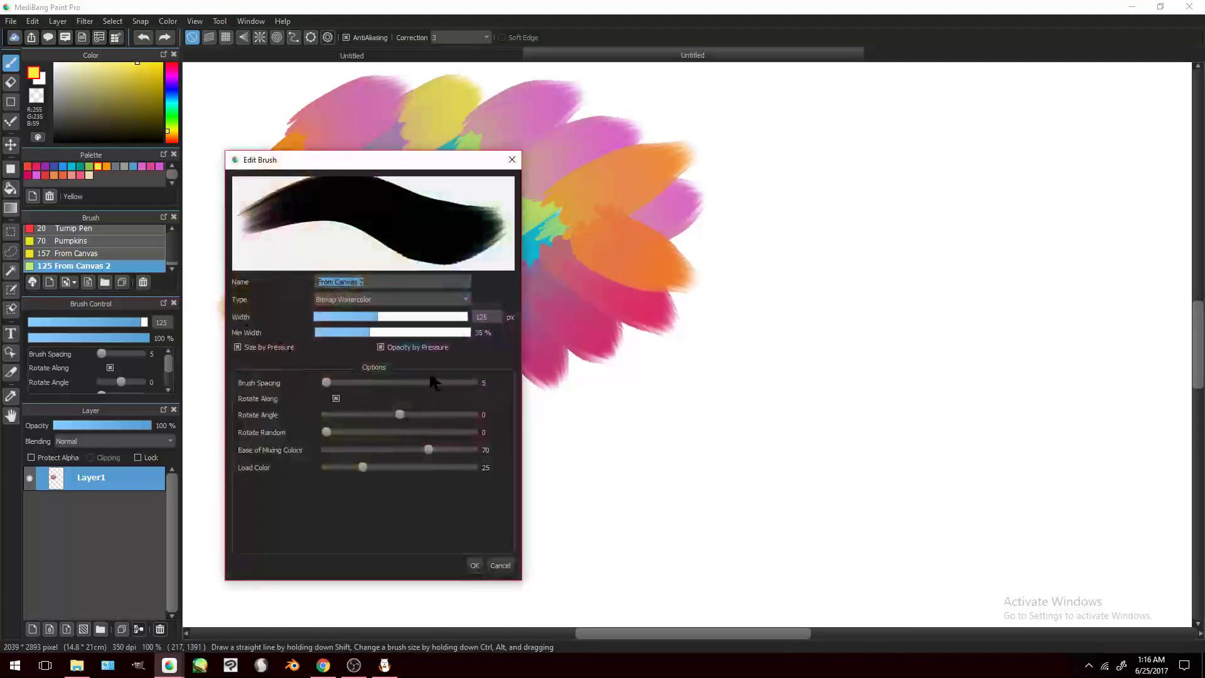
pyautogui.click(364, 467)
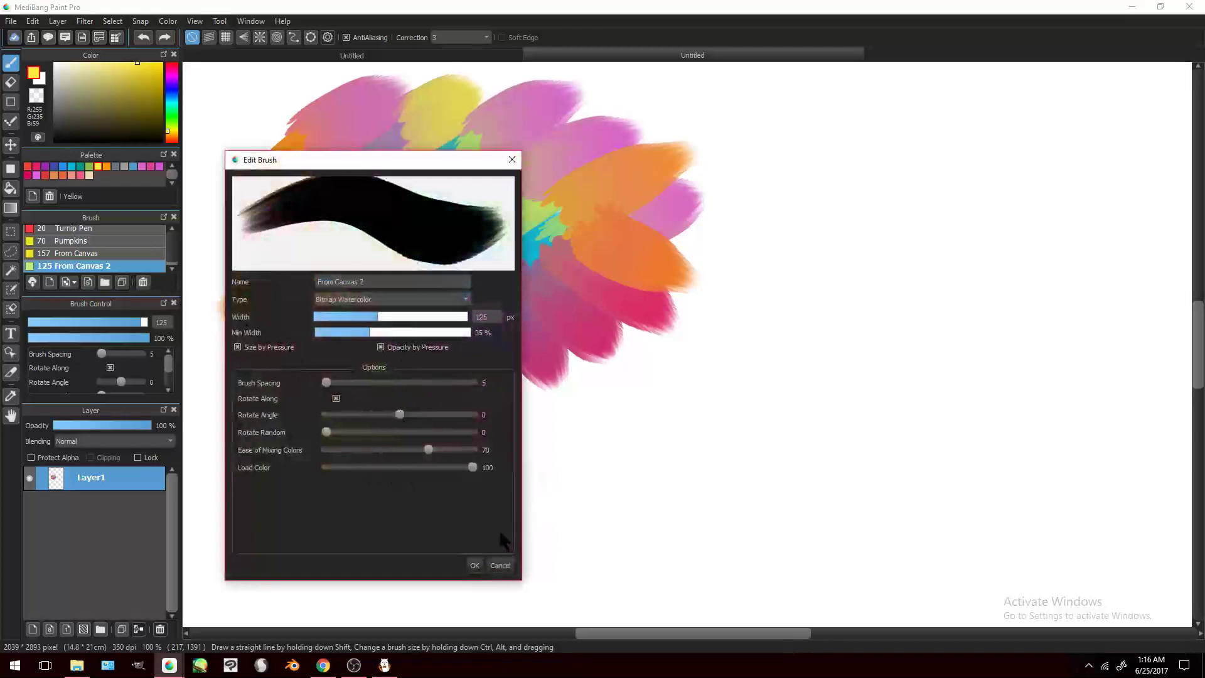
pyautogui.click(475, 565)
pyautogui.moveTo(355, 440); pyautogui.dragTo(690, 245)
pyautogui.hotkey('ctrl', 'z')
pyautogui.moveTo(446, 433); pyautogui.dragTo(609, 303)
pyautogui.hotkey('ctrl', 'z')
# Step: Set From Canvas 2's Load Color to 45 and paint a yellow stroke at the artwork's lower right edge
pyautogui.doubleClick(97, 268)
pyautogui.moveTo(472, 469); pyautogui.dragTo(386, 484)
pyautogui.click(474, 565)
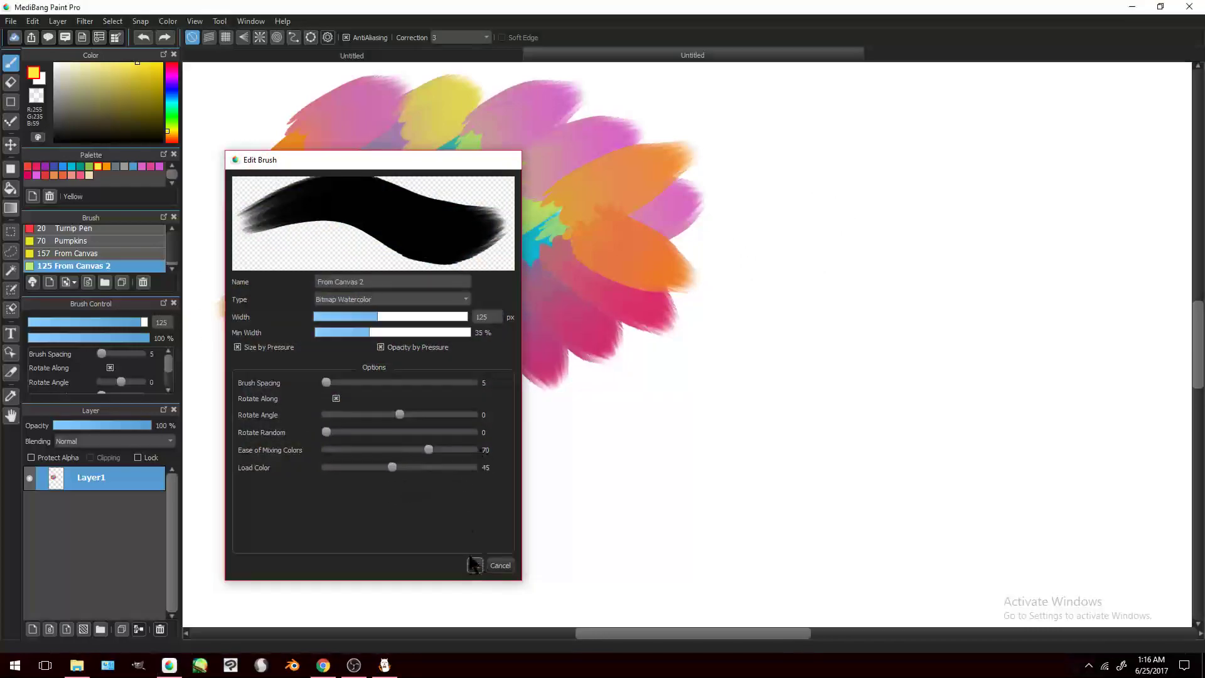
pyautogui.moveTo(651, 281); pyautogui.dragTo(624, 322)
pyautogui.hotkey('ctrl', 'z')
pyautogui.moveTo(709, 298); pyautogui.dragTo(572, 401)
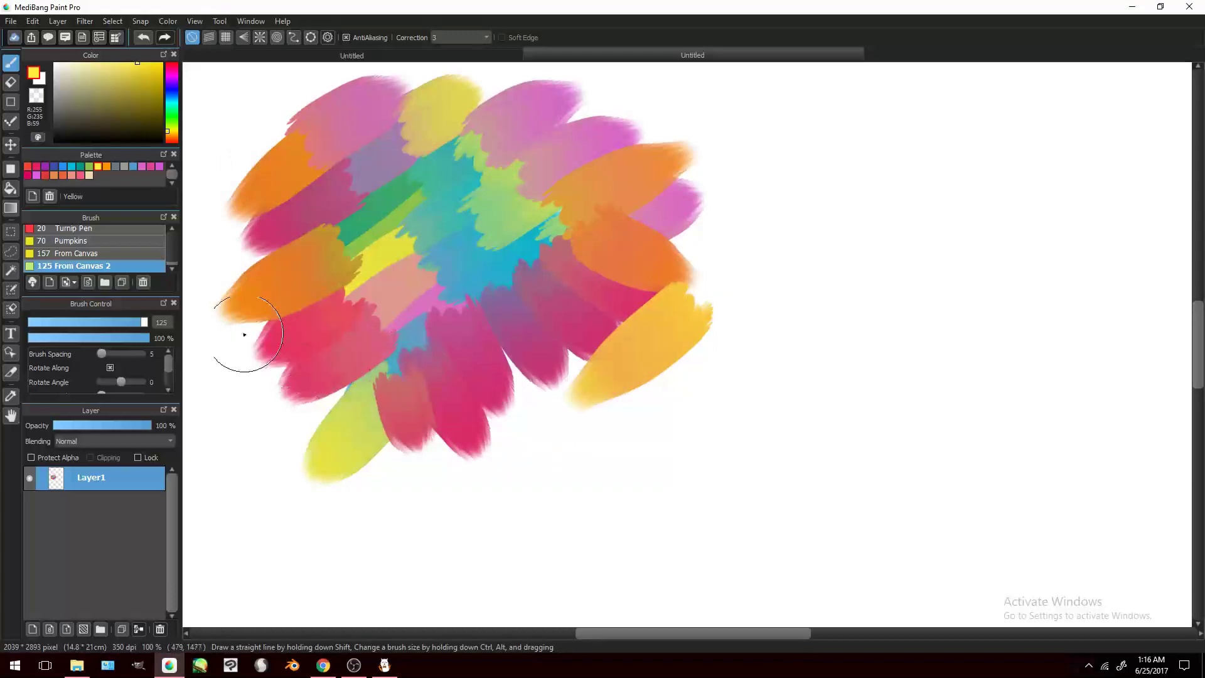
# Step: Overlap the upper end of the new yellow stroke with an ambiguous pink stroke, undoing the earlier attempts
pyautogui.click(142, 166)
pyautogui.moveTo(439, 449)
pyautogui.mouseDown()
pyautogui.moveTo(457, 404)
pyautogui.moveTo(653, 324)
pyautogui.mouseUp()
pyautogui.hotkey('ctrl', 'z')
pyautogui.moveTo(736, 316); pyautogui.dragTo(646, 349)
pyautogui.hotkey('ctrl', 'z')
pyautogui.moveTo(709, 295); pyautogui.dragTo(634, 358)
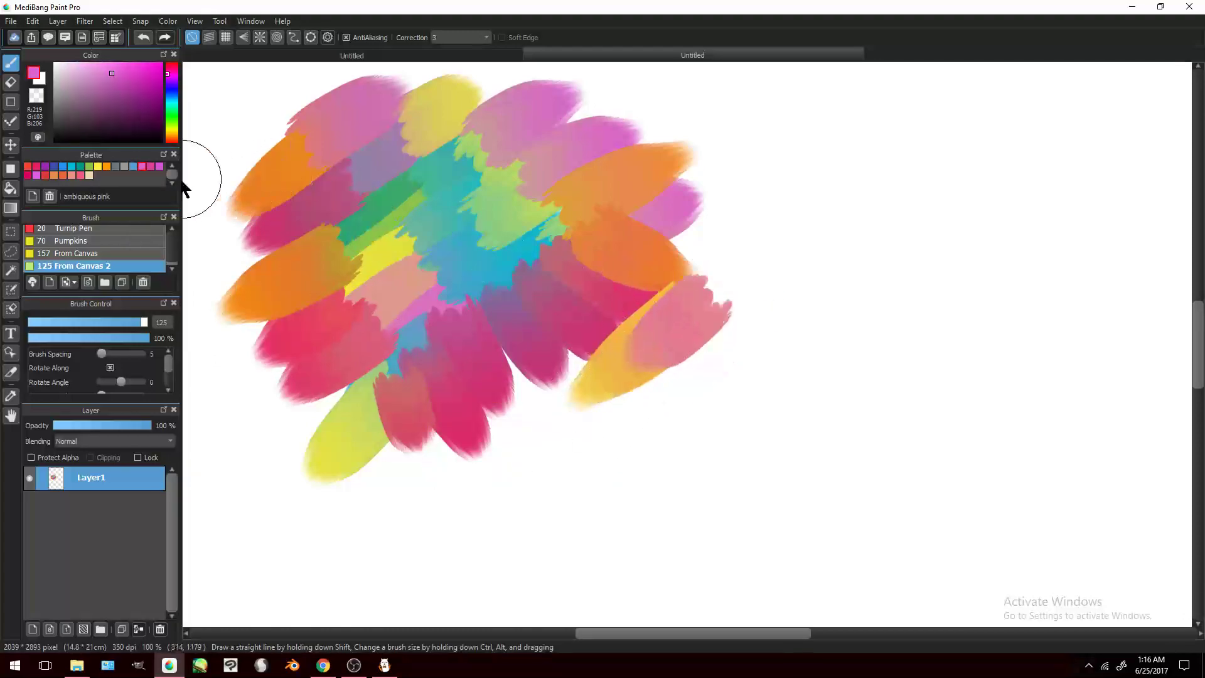
# Step: Paint a Blue stroke above the newest pink one and try another along the artwork's lower edge
pyautogui.click(64, 166)
pyautogui.moveTo(722, 255); pyautogui.dragTo(659, 295)
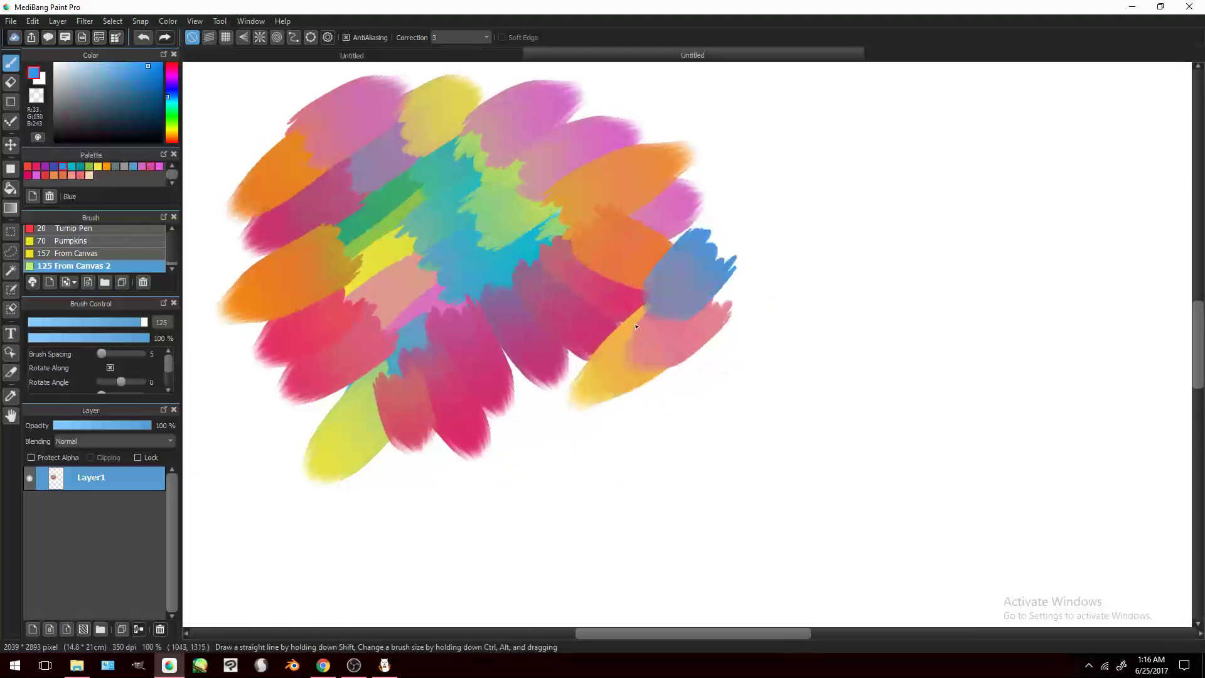
pyautogui.moveTo(521, 396); pyautogui.dragTo(449, 461)
pyautogui.hotkey('ctrl', 'z')
# Step: Set From Canvas 2's Ease of Mixing Colors to 100 and its Load Color to 25
pyautogui.doubleClick(103, 267)
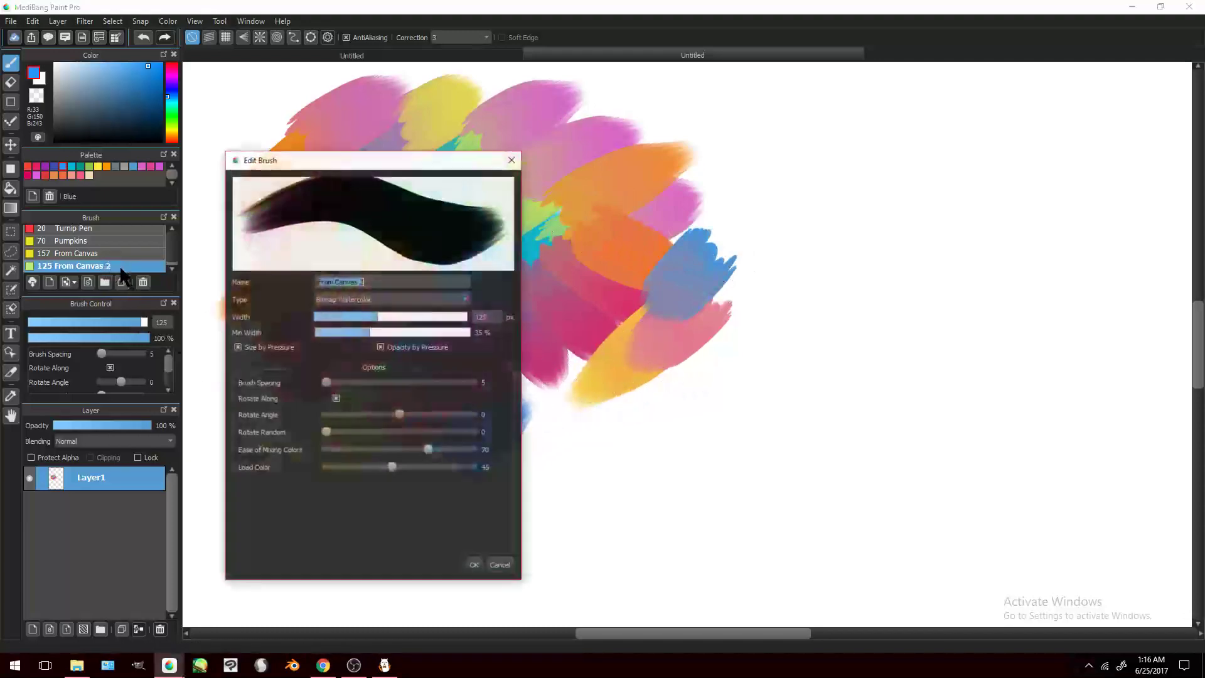
pyautogui.moveTo(391, 468); pyautogui.dragTo(378, 468)
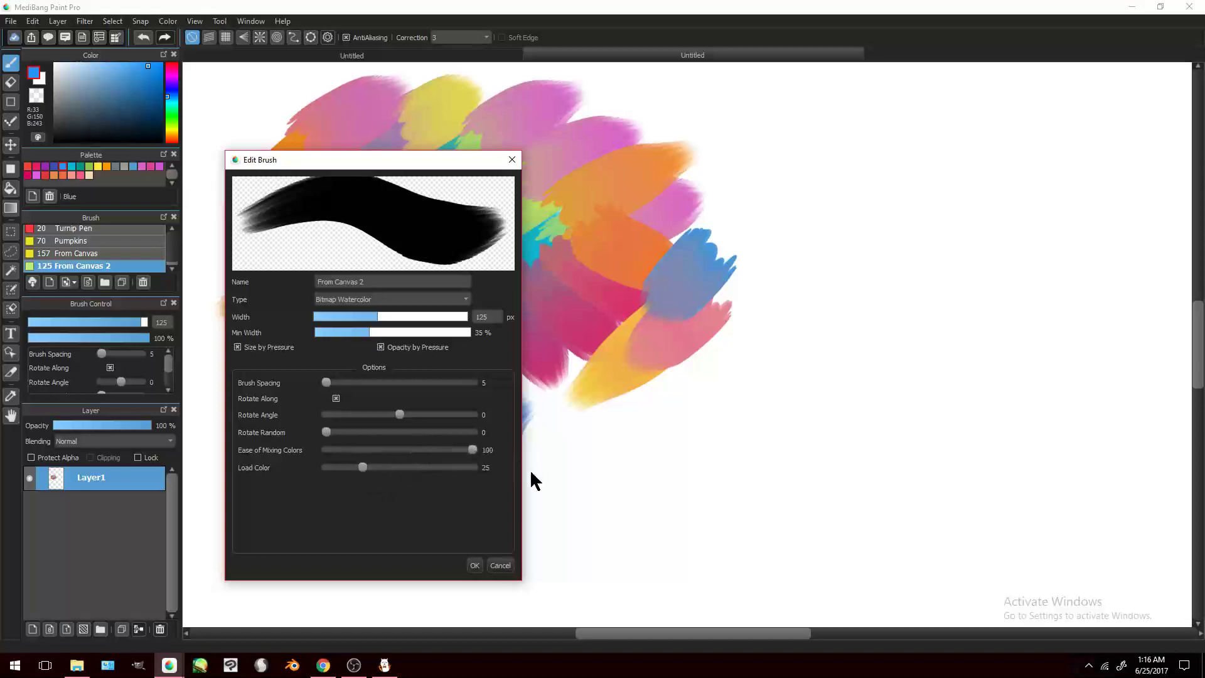
pyautogui.click(476, 566)
# Step: Paint a long Blue diagonal stroke across the middle of the artwork, undoing the first two attempts
pyautogui.moveTo(694, 328); pyautogui.dragTo(581, 412)
pyautogui.hotkey('ctrl', 'z')
pyautogui.moveTo(627, 185); pyautogui.dragTo(332, 396)
pyautogui.hotkey('ctrl', 'z')
pyautogui.moveTo(632, 194); pyautogui.dragTo(414, 349)
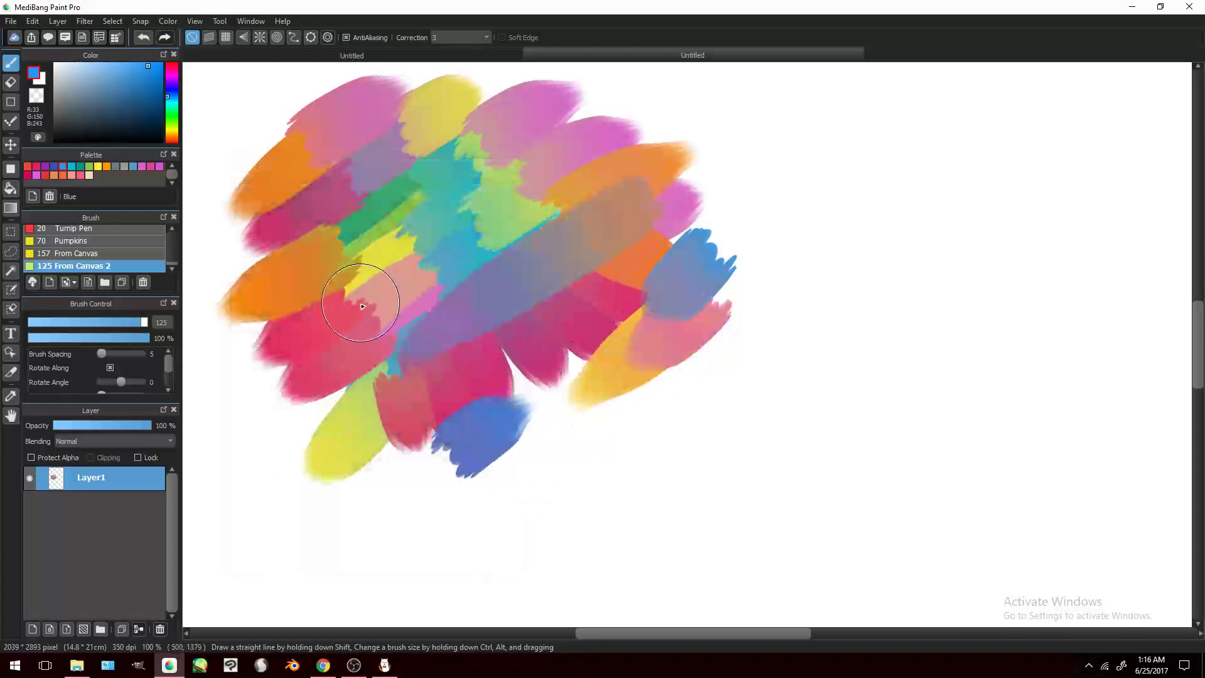
pyautogui.moveTo(389, 300)
pyautogui.mouseDown()
pyautogui.moveTo(377, 263)
pyautogui.moveTo(356, 292)
pyautogui.moveTo(383, 295)
pyautogui.mouseUp()
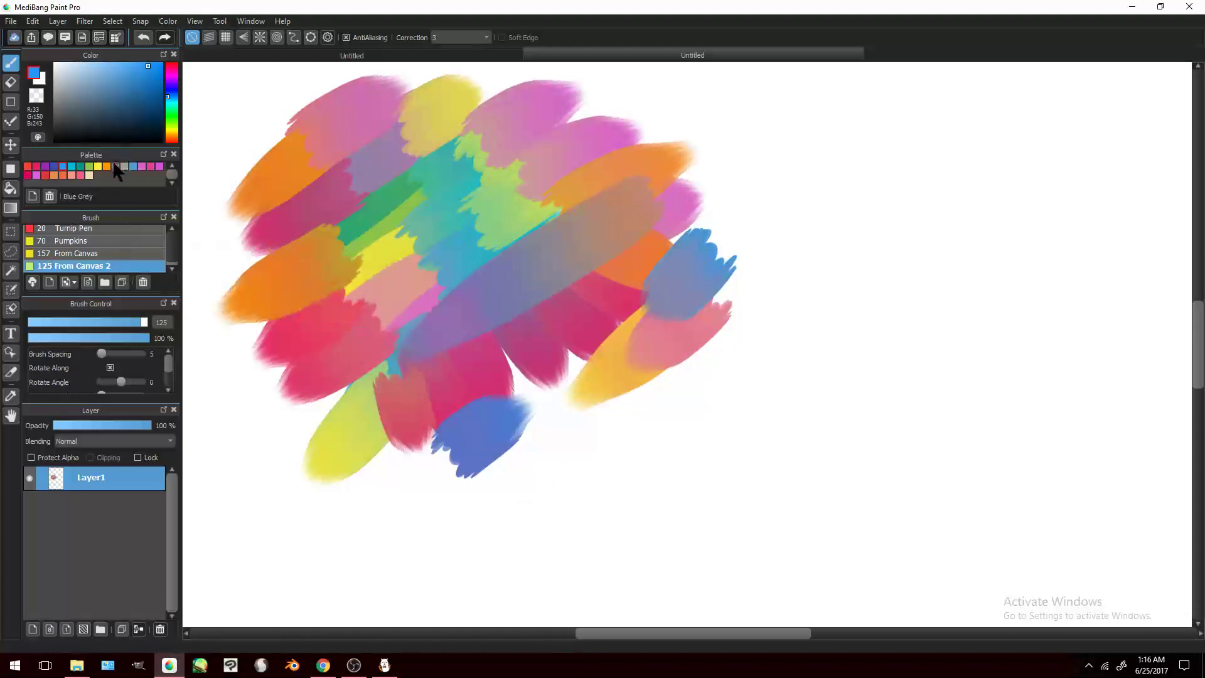
# Step: Paint a long orange diagonal stroke beside the blue one, plus Light Green diagonals above and below them
pyautogui.click(107, 167)
pyautogui.moveTo(288, 351); pyautogui.dragTo(558, 201)
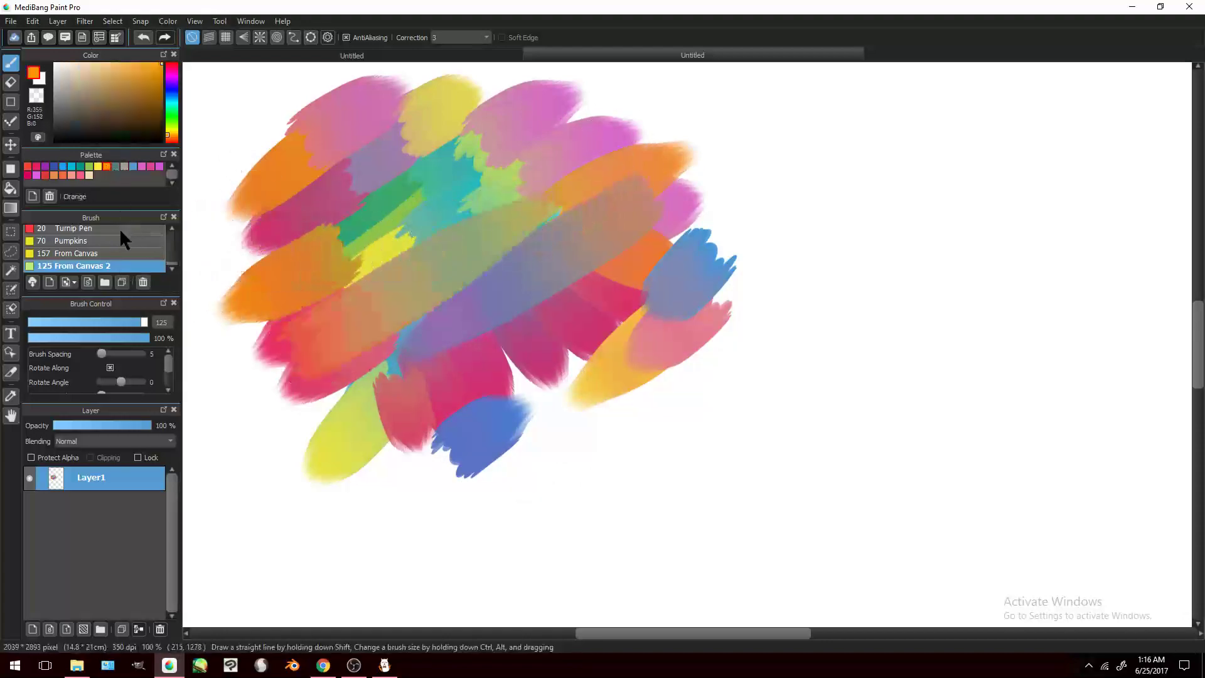
pyautogui.click(89, 166)
pyautogui.moveTo(490, 128)
pyautogui.mouseDown()
pyautogui.moveTo(511, 148)
pyautogui.moveTo(368, 216)
pyautogui.moveTo(524, 175)
pyautogui.moveTo(502, 361)
pyautogui.mouseUp()
pyautogui.moveTo(446, 394)
pyautogui.mouseDown()
pyautogui.moveTo(527, 356)
pyautogui.moveTo(575, 312)
pyautogui.mouseUp()
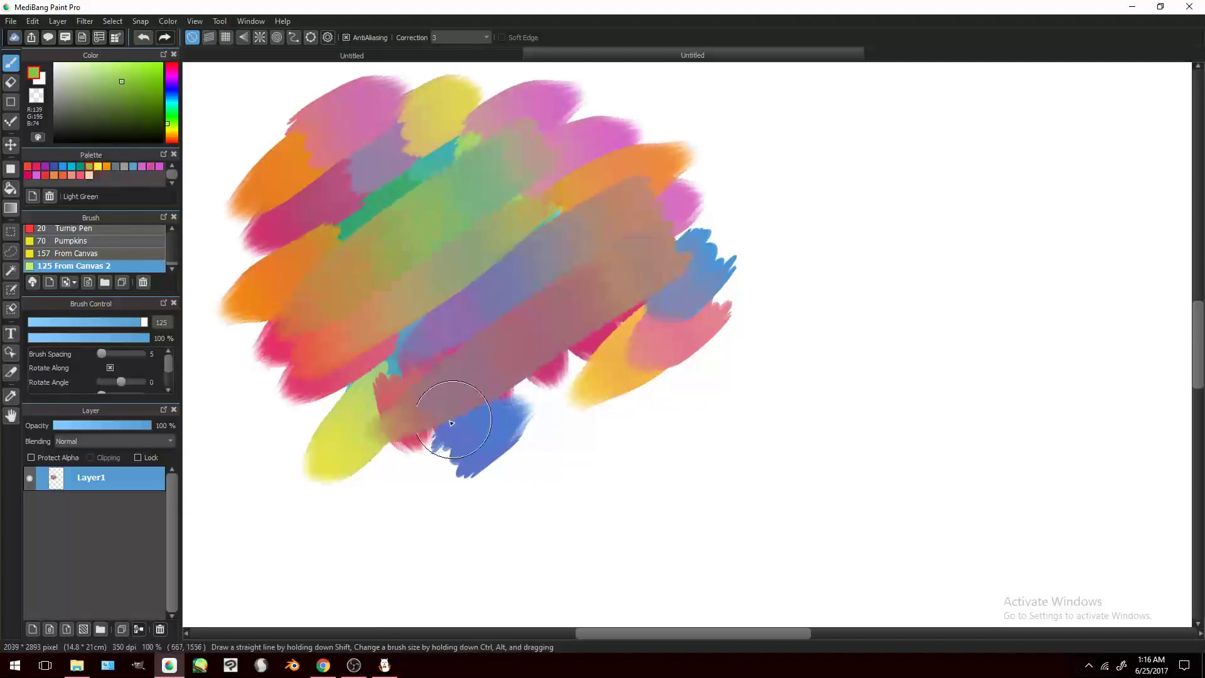
pyautogui.moveTo(458, 422); pyautogui.dragTo(602, 352)
pyautogui.moveTo(446, 493); pyautogui.dragTo(628, 352)
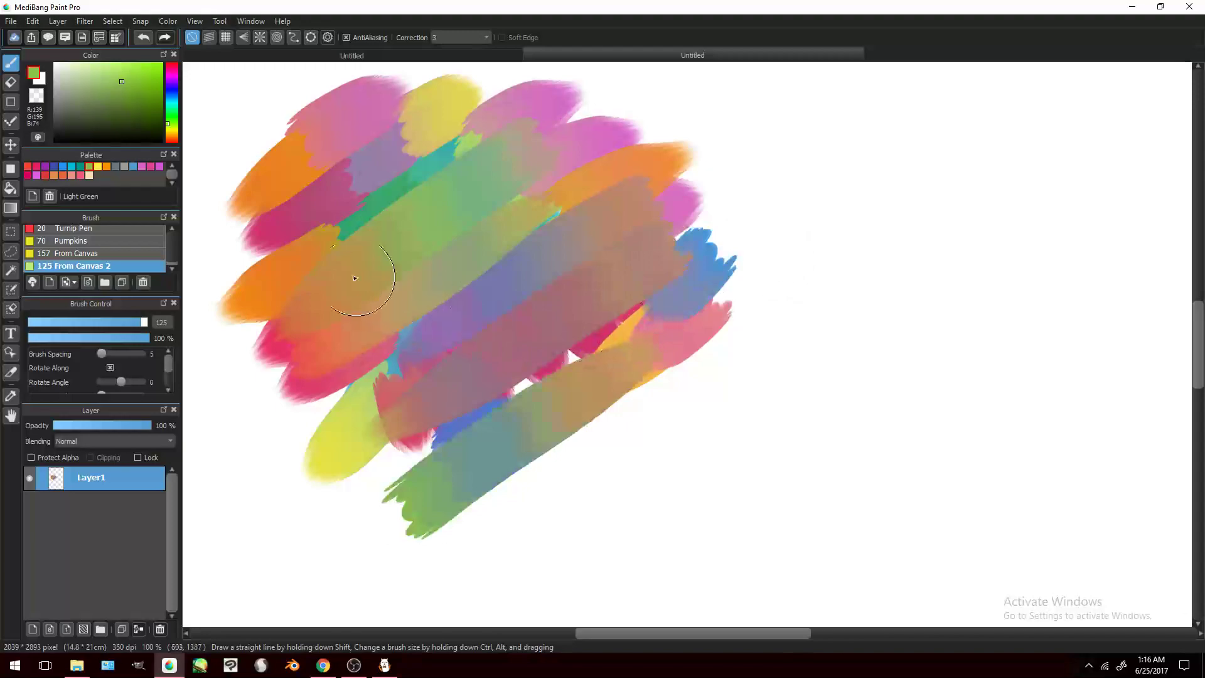
# Step: Paint a Purple diagonal stroke at the artwork's upper left and two Blue strokes along its left edge
pyautogui.click(46, 167)
pyautogui.moveTo(191, 188); pyautogui.dragTo(411, 60)
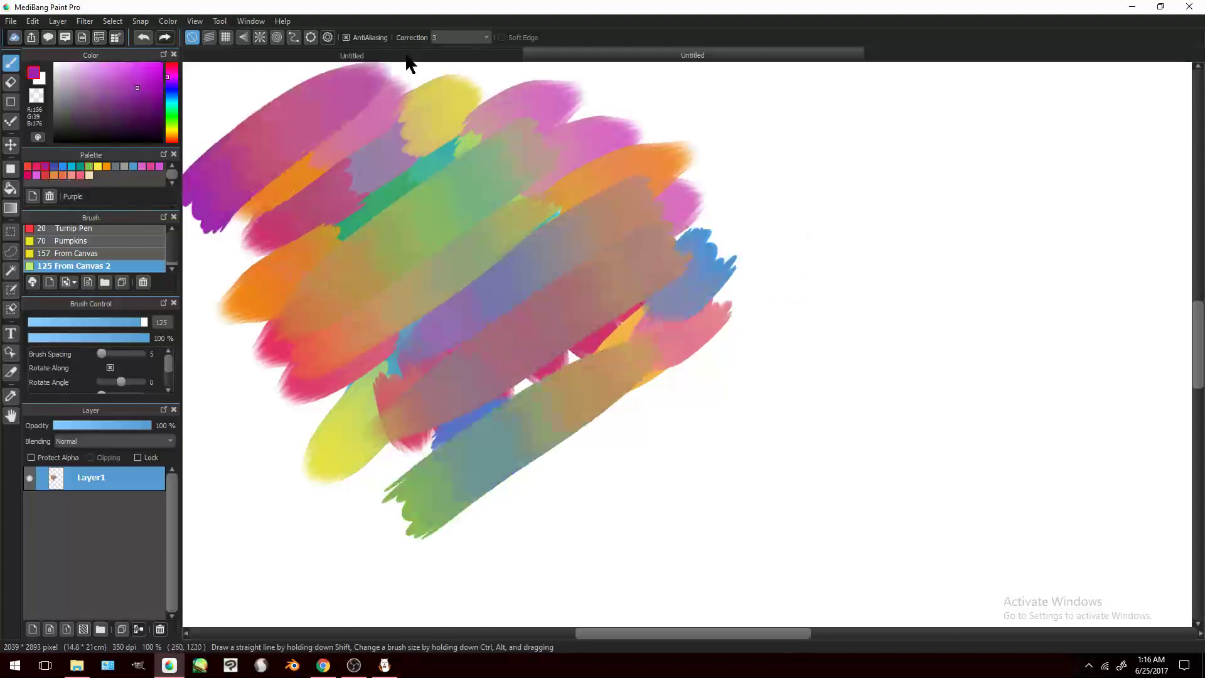
pyautogui.click(63, 167)
pyautogui.moveTo(215, 317)
pyautogui.mouseDown()
pyautogui.moveTo(354, 203)
pyautogui.moveTo(278, 221)
pyautogui.moveTo(233, 313)
pyautogui.moveTo(397, 232)
pyautogui.mouseUp()
pyautogui.moveTo(242, 404); pyautogui.dragTo(283, 430)
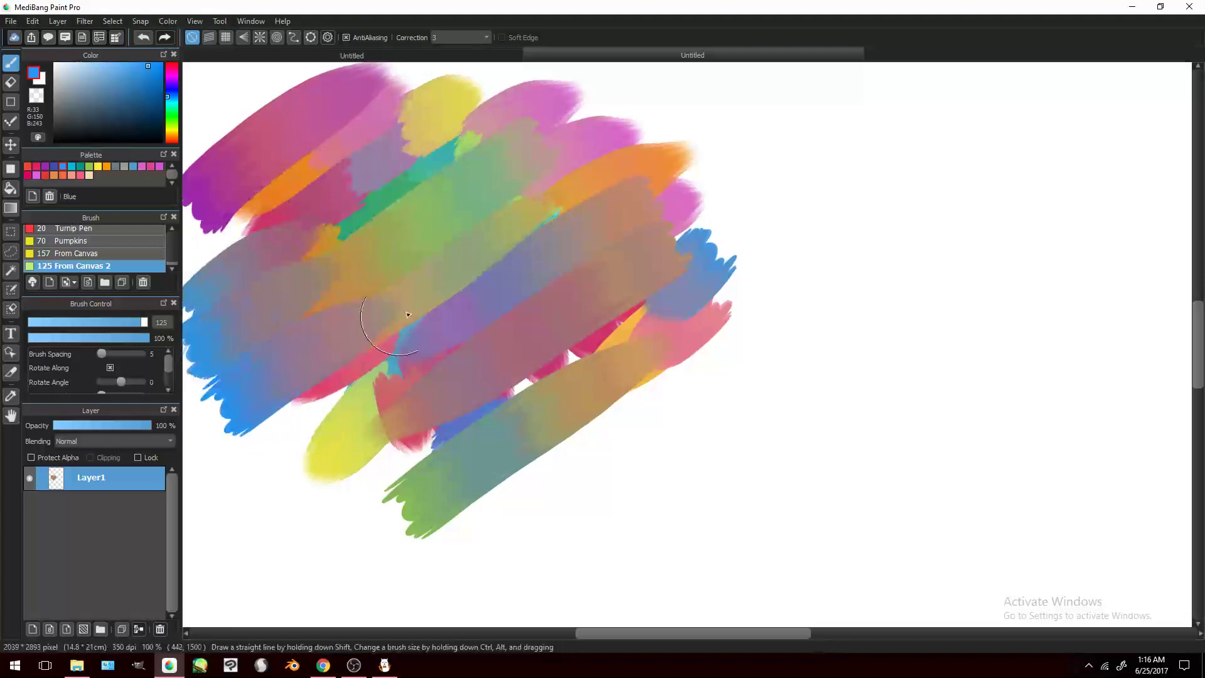
# Step: Paint a Blue stroke crossing the existing diagonals and try a Teal one beside it, undoing the Teal stroke
pyautogui.moveTo(436, 114); pyautogui.dragTo(666, 377)
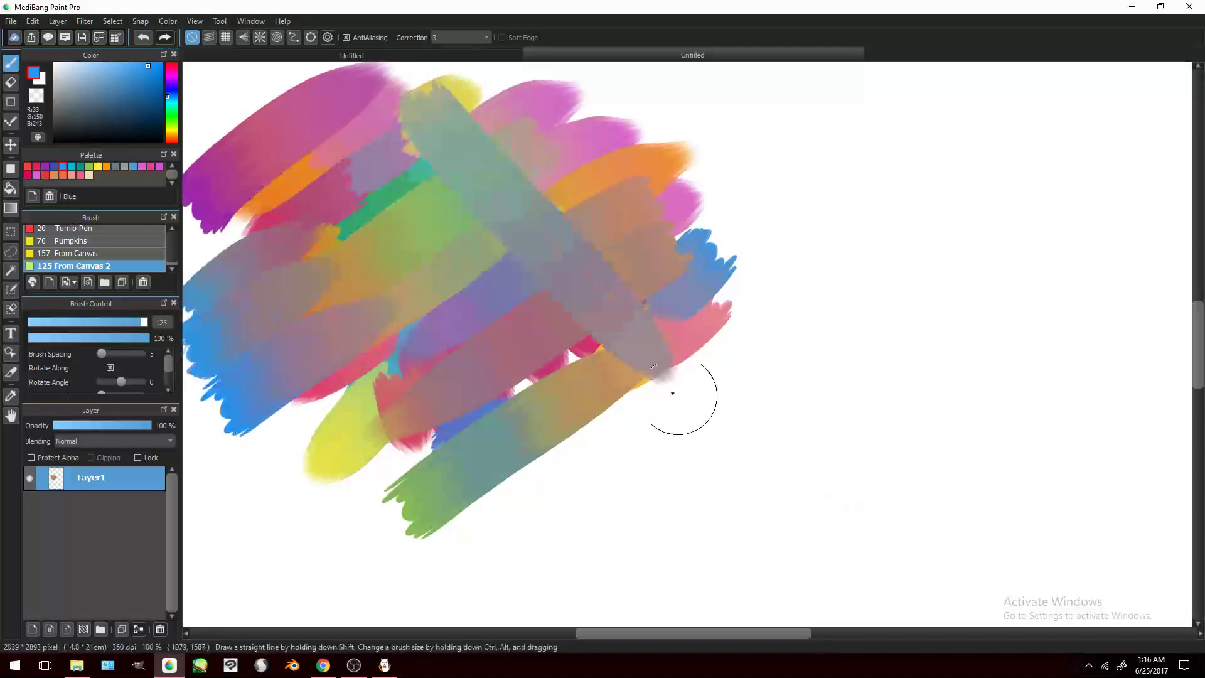
pyautogui.click(81, 175)
pyautogui.moveTo(282, 189)
pyautogui.mouseDown()
pyautogui.moveTo(509, 483)
pyautogui.moveTo(665, 621)
pyautogui.mouseUp()
pyautogui.hotkey('ctrl', 'z')
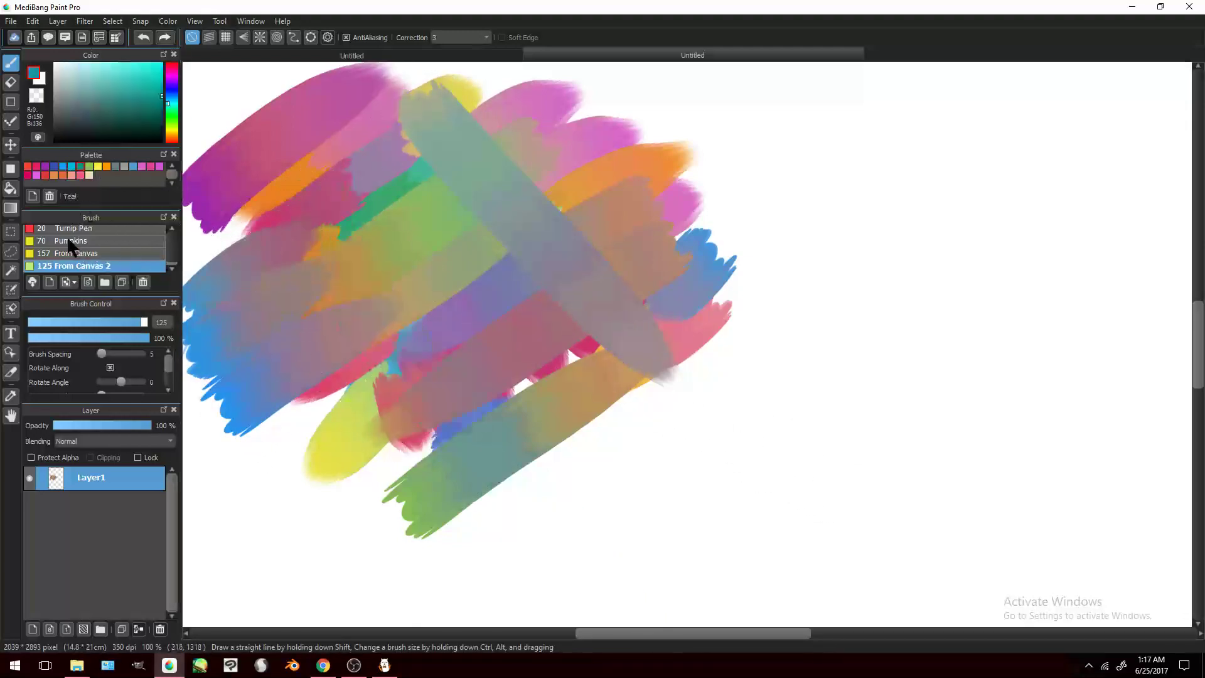
# Step: Set From Canvas 2's Load Color to 49
pyautogui.doubleClick(80, 267)
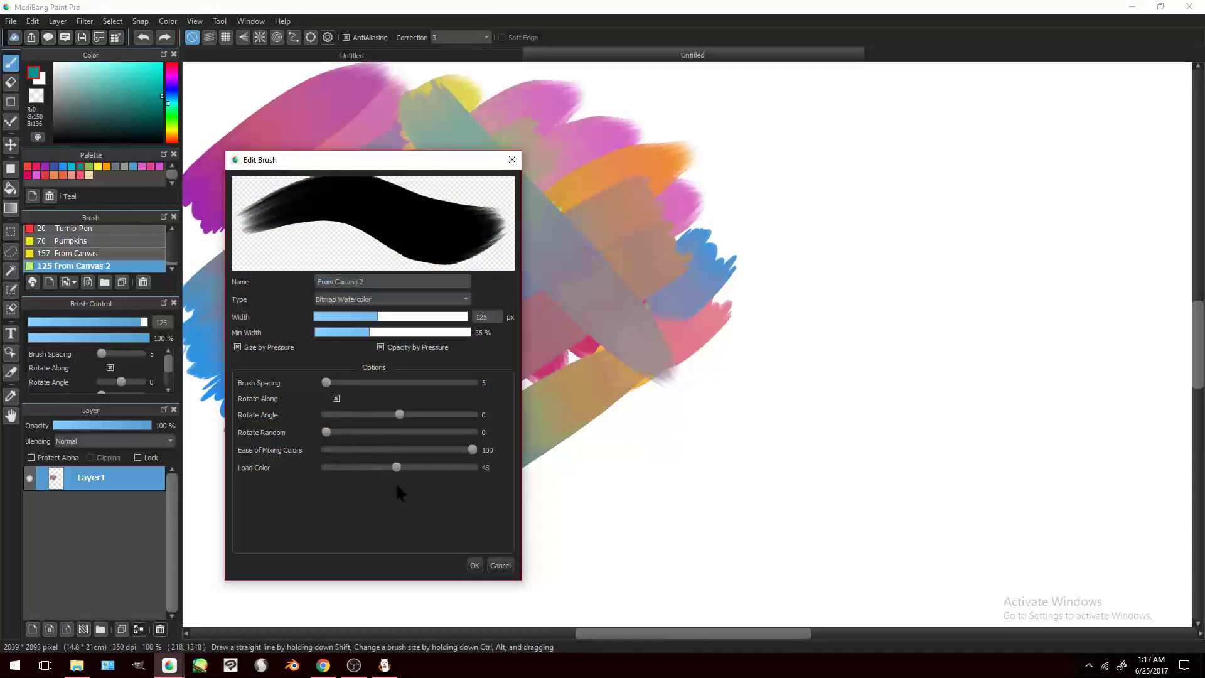
pyautogui.moveTo(399, 467); pyautogui.dragTo(398, 467)
pyautogui.click(474, 565)
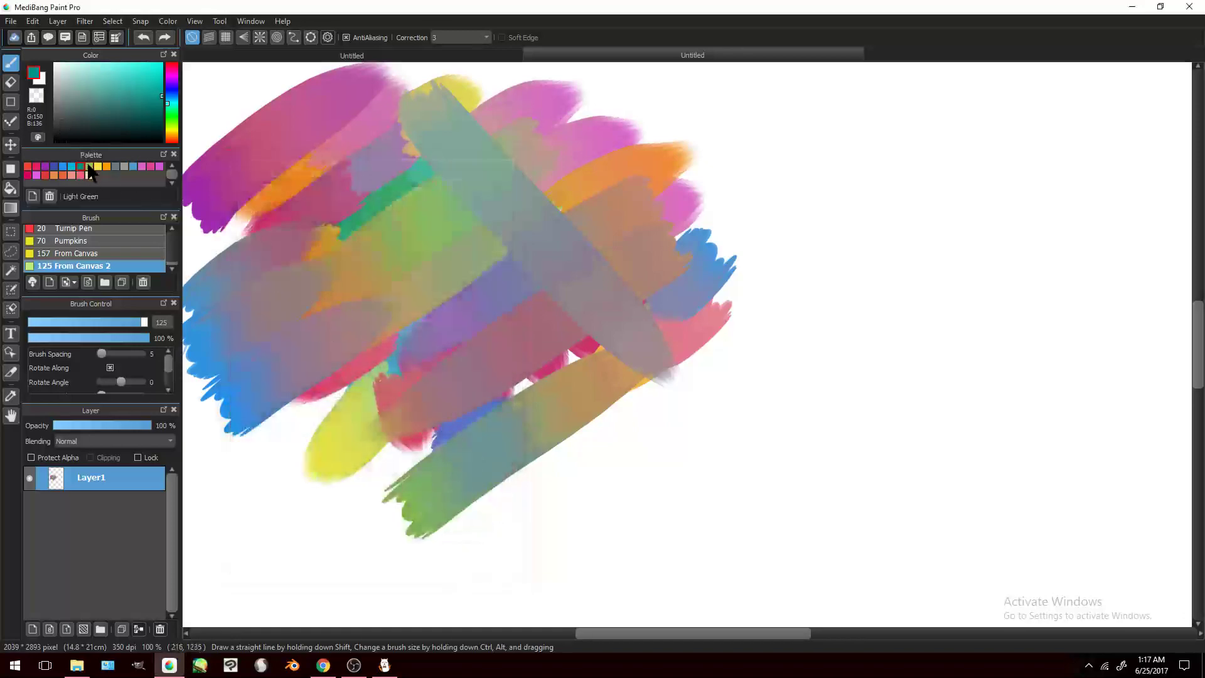
# Step: Paint three parallel Yellow diagonal strokes over the artwork and try a Purple stroke across them, undoing the Purple one
pyautogui.click(97, 166)
pyautogui.moveTo(552, 132); pyautogui.dragTo(301, 345)
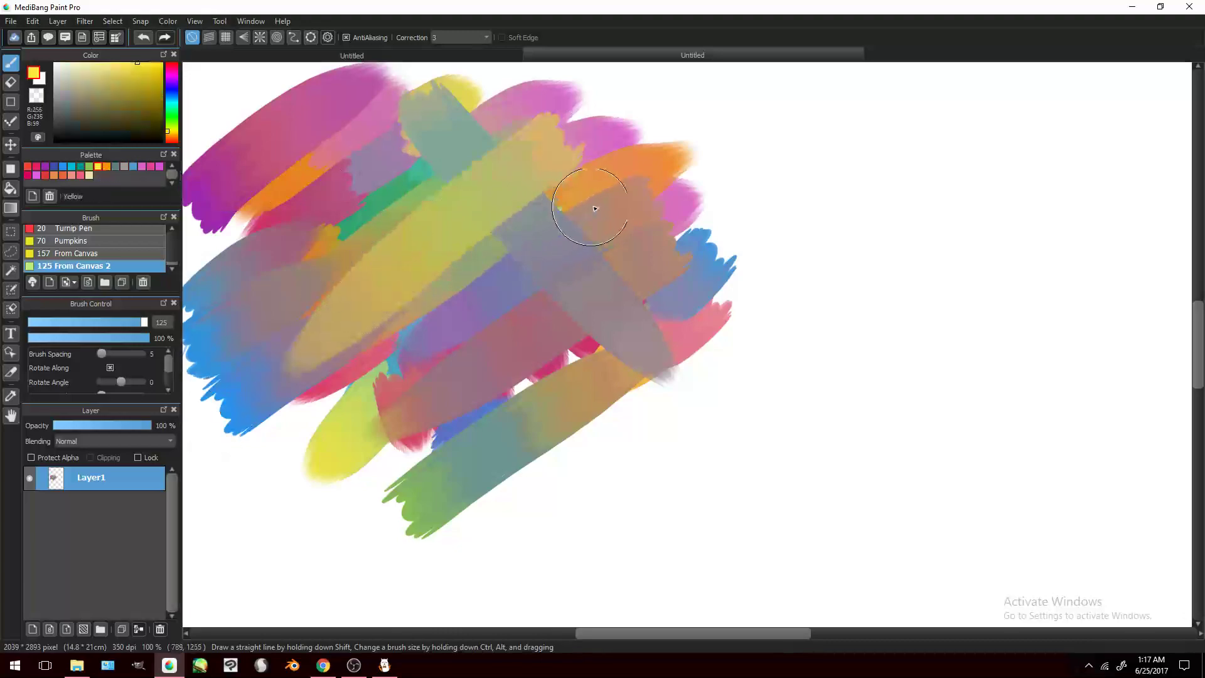
pyautogui.moveTo(590, 211); pyautogui.dragTo(383, 408)
pyautogui.moveTo(697, 232); pyautogui.dragTo(465, 455)
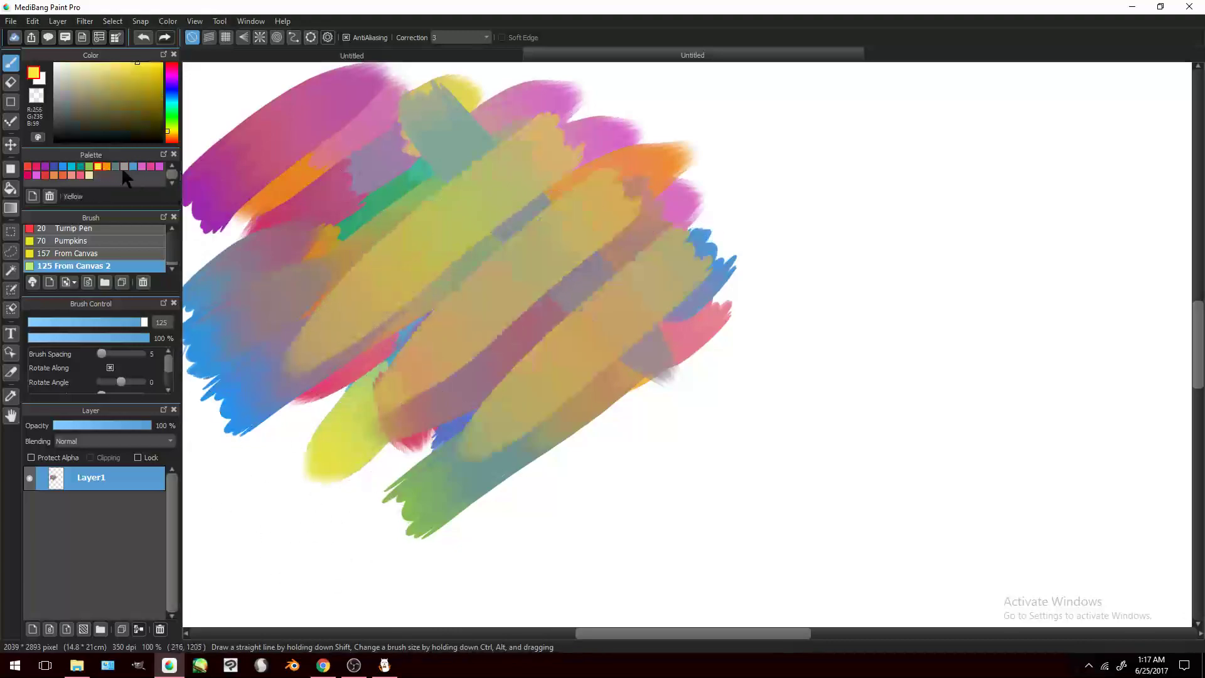
pyautogui.click(46, 167)
pyautogui.moveTo(276, 195); pyautogui.dragTo(604, 423)
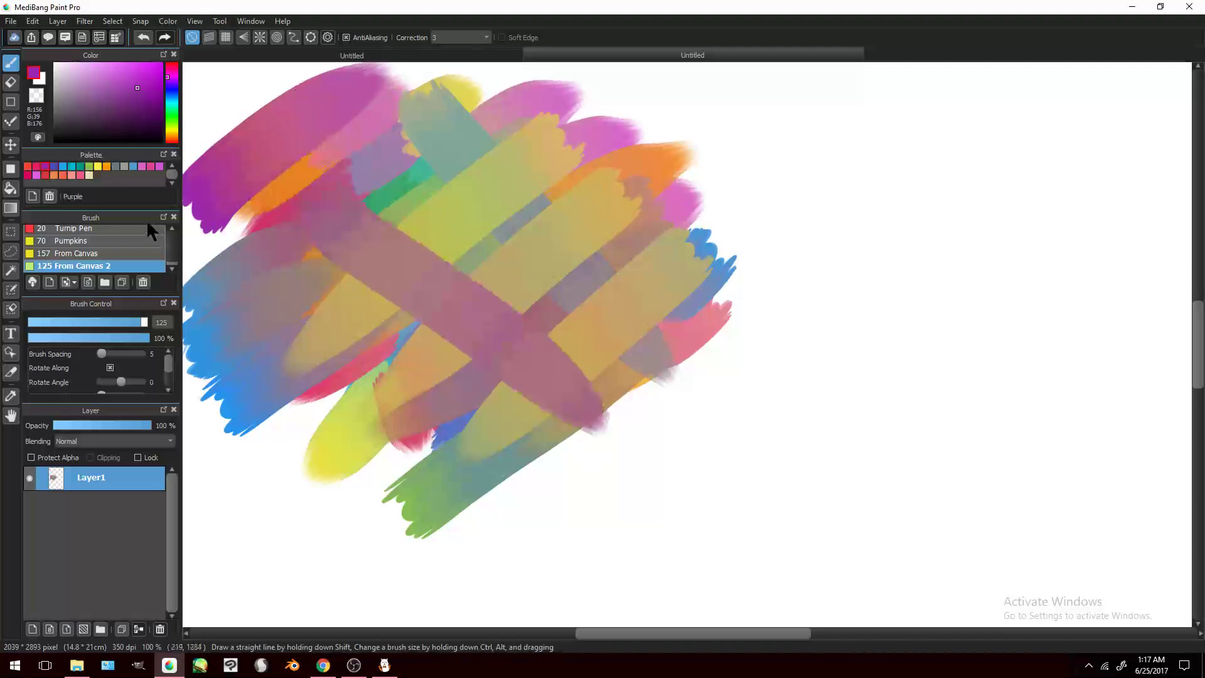
pyautogui.hotkey('ctrl', 'z')
# Step: Paint a Blue stroke across the yellow diagonals, then add several nuclear magenta strokes around the artwork
pyautogui.click(62, 166)
pyautogui.moveTo(279, 182); pyautogui.dragTo(493, 452)
pyautogui.click(36, 175)
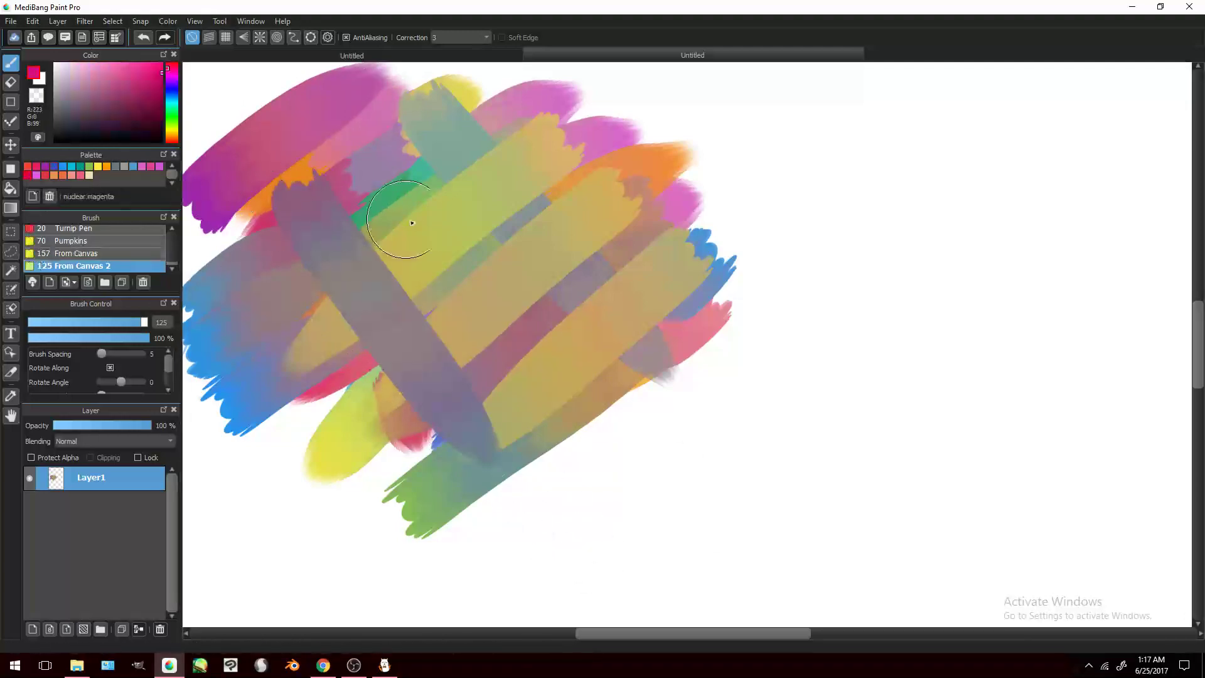
pyautogui.moveTo(367, 160); pyautogui.dragTo(587, 412)
pyautogui.moveTo(671, 270); pyautogui.dragTo(439, 468)
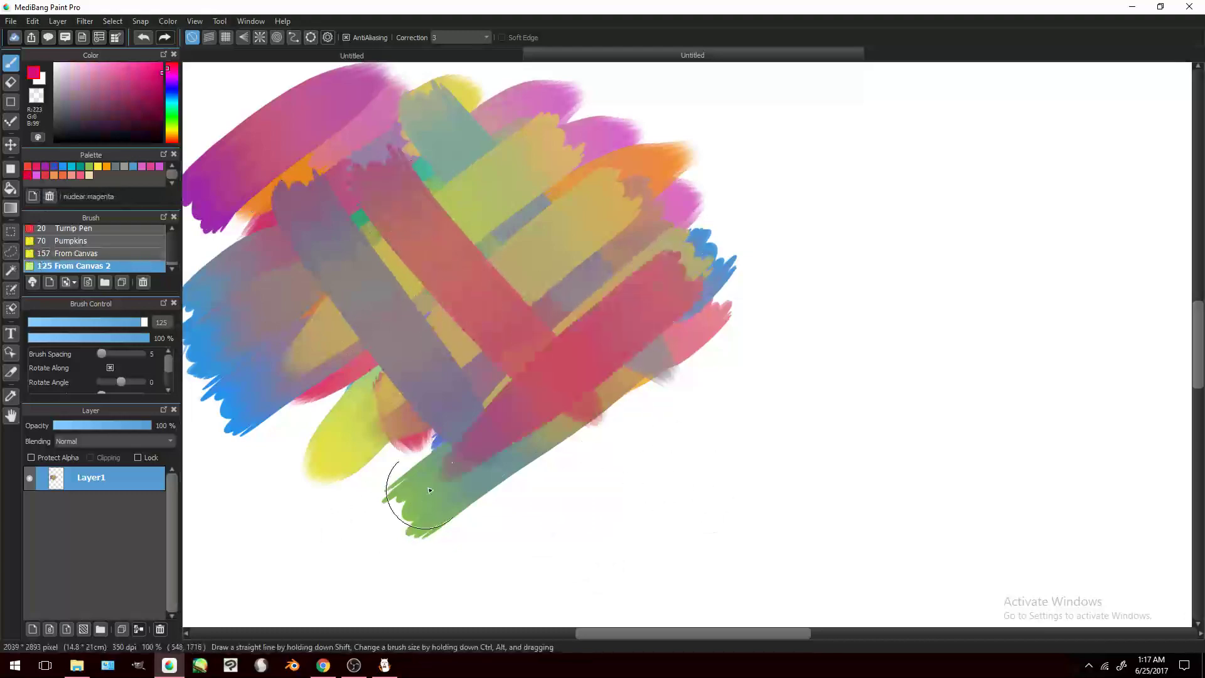
pyautogui.moveTo(195, 364); pyautogui.dragTo(327, 264)
pyautogui.moveTo(275, 359)
pyautogui.mouseDown()
pyautogui.moveTo(298, 342)
pyautogui.moveTo(377, 527)
pyautogui.mouseUp()
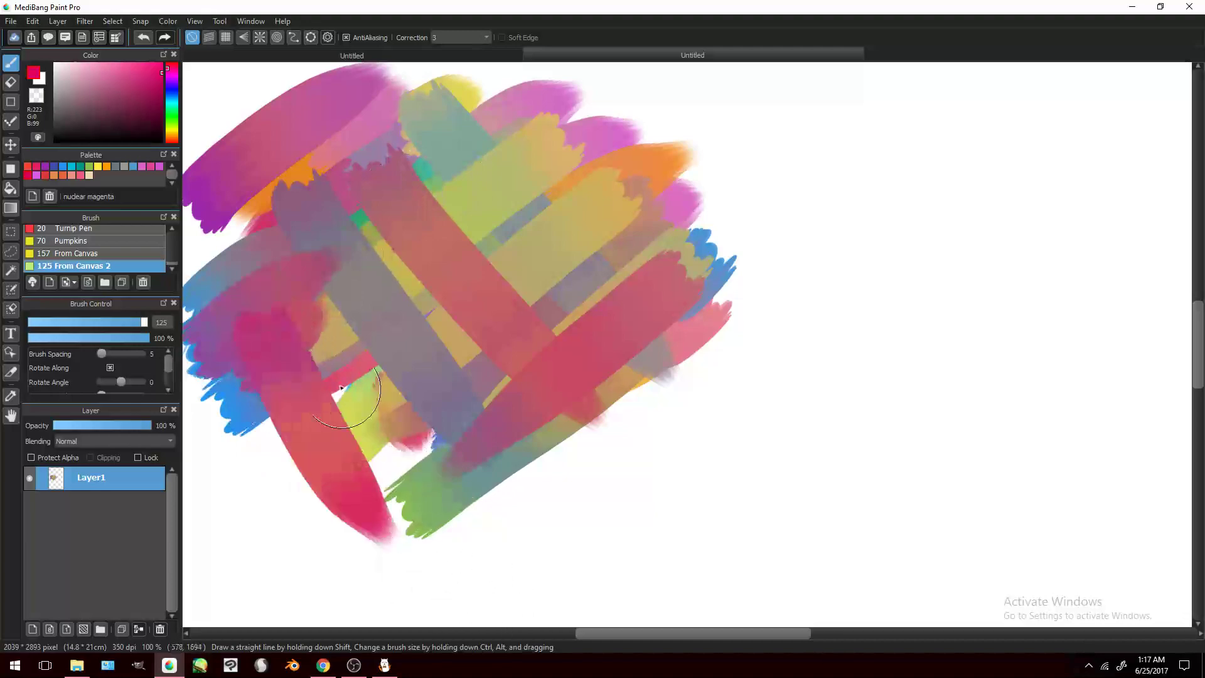
pyautogui.moveTo(307, 320); pyautogui.dragTo(417, 496)
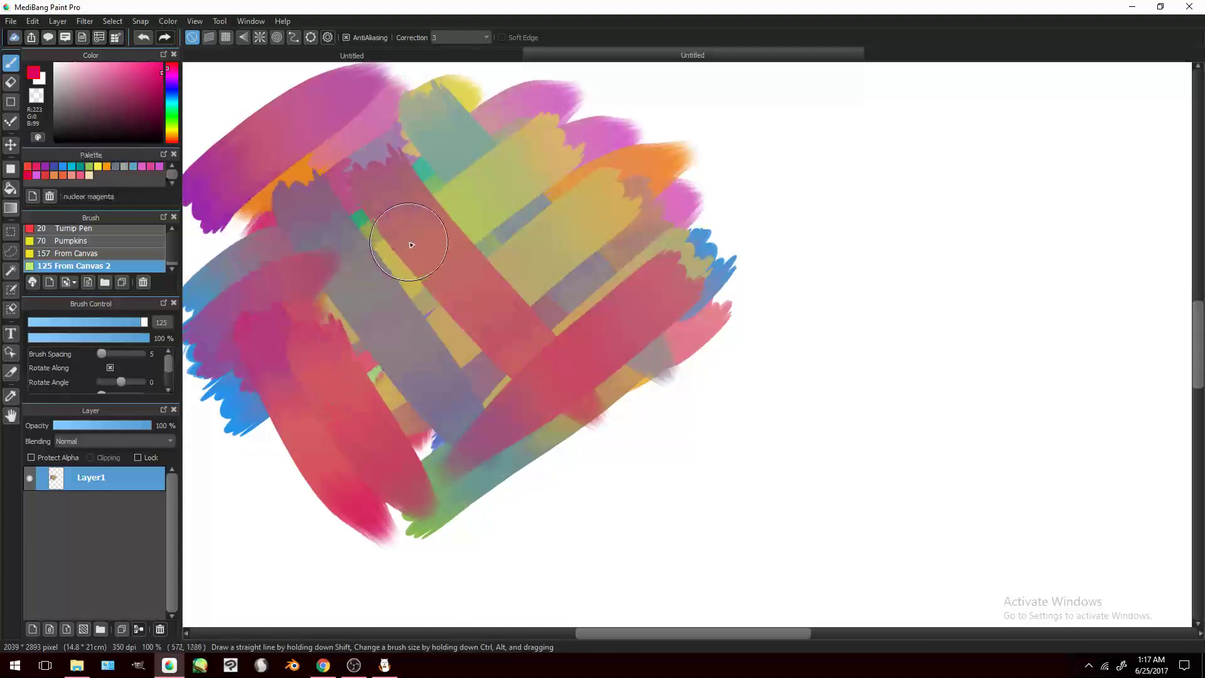
# Step: Undo the magenta, crossing blue and three yellow test strokes
pyautogui.hotkey('ctrl', 'z')
pyautogui.hotkey('ctrl', 'z')
pyautogui.hotkey('ctrl', 'z')
pyautogui.hotkey('ctrl', 'z')
pyautogui.hotkey('ctrl', 'z')
pyautogui.hotkey('ctrl', 'z')
pyautogui.hotkey('ctrl', 'z')
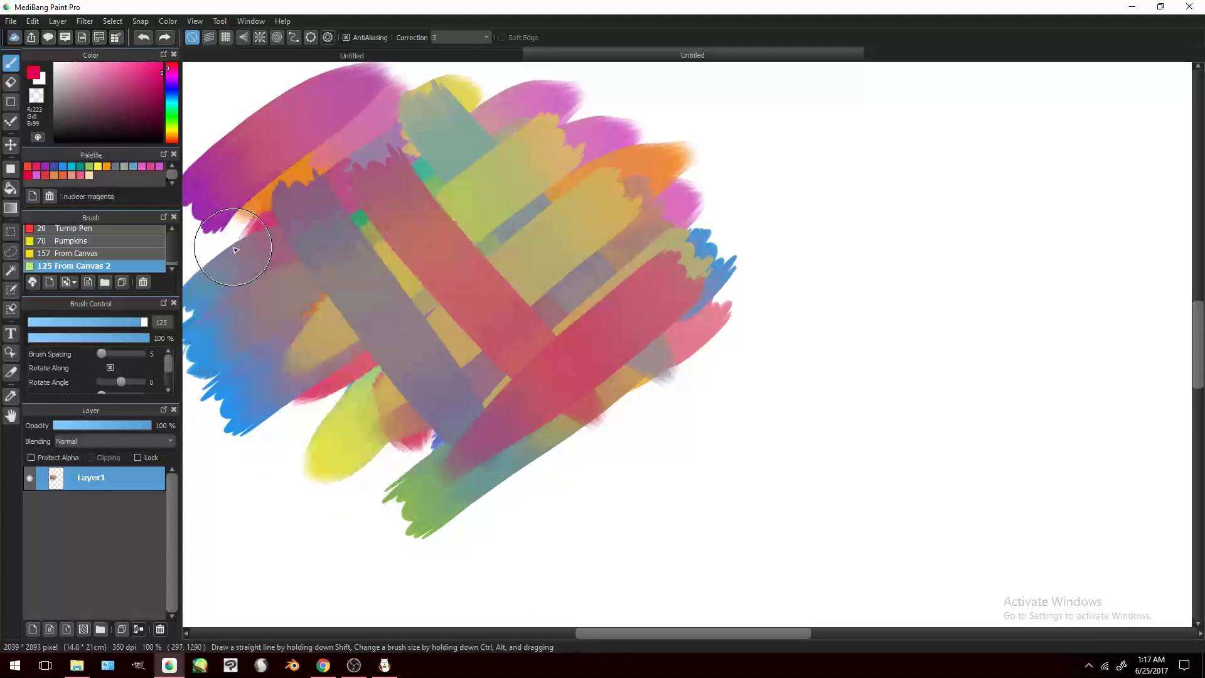
pyautogui.hotkey('ctrl', 'z')
pyautogui.hotkey('ctrl', 'z')
pyautogui.hotkey('ctrl', 'z')
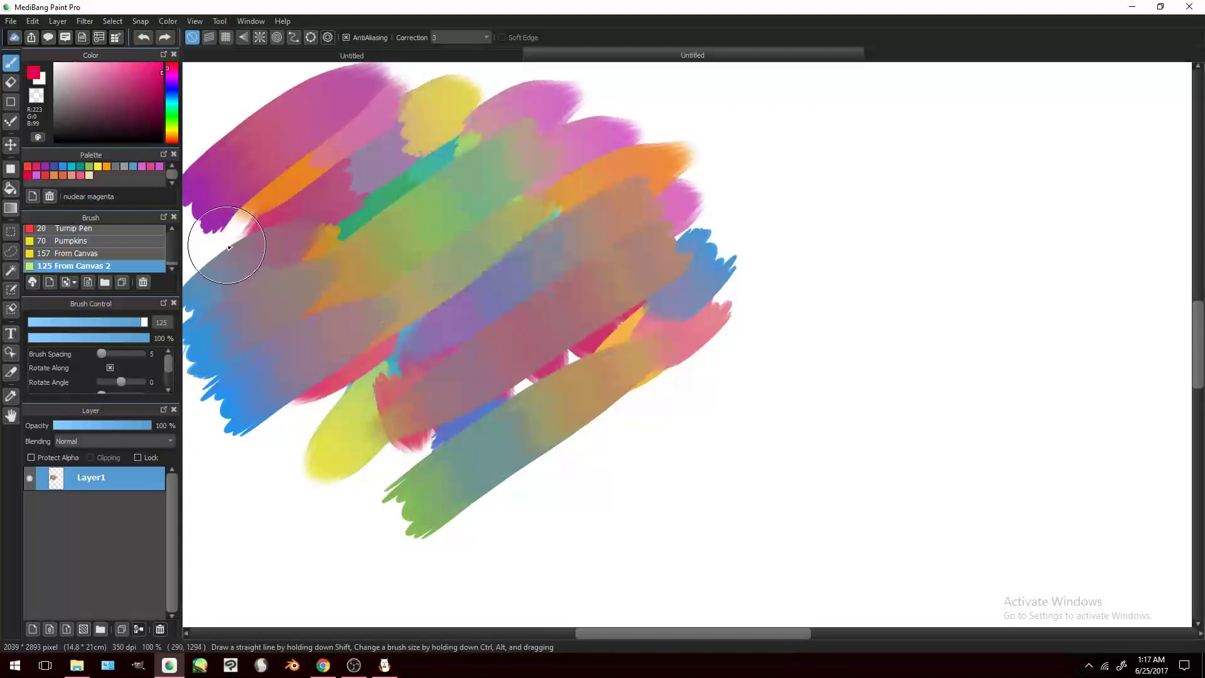
# Step: Paint a curved MediBang blue stroke across the artwork's middle, undoing the attempts before and after it
pyautogui.click(133, 166)
pyautogui.moveTo(195, 179); pyautogui.dragTo(848, 396)
pyautogui.hotkey('ctrl', 'z')
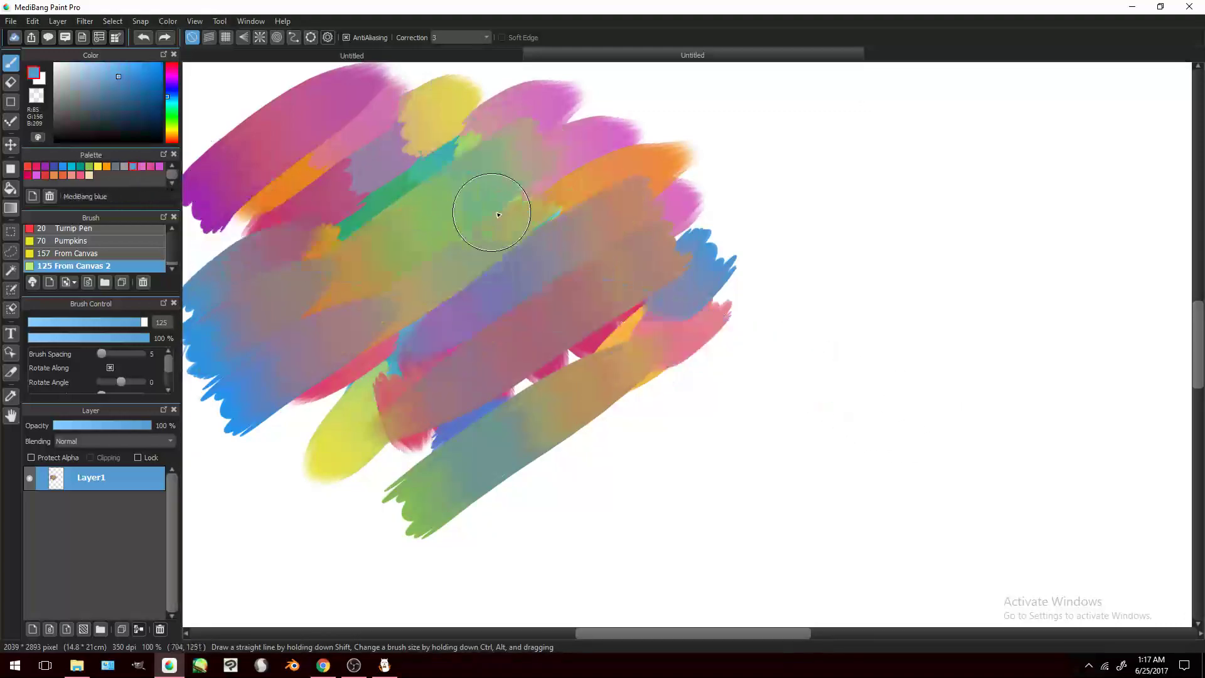
pyautogui.moveTo(226, 295); pyautogui.dragTo(744, 211)
pyautogui.moveTo(606, 246)
pyautogui.mouseDown()
pyautogui.moveTo(401, 408)
pyautogui.moveTo(283, 207)
pyautogui.moveTo(552, 226)
pyautogui.moveTo(508, 348)
pyautogui.mouseUp()
pyautogui.hotkey('ctrl', 'z')
# Step: Try a Yellow stroke over the curved blue one and undo it
pyautogui.click(107, 166)
pyautogui.click(98, 167)
pyautogui.moveTo(269, 239)
pyautogui.mouseDown()
pyautogui.moveTo(514, 402)
pyautogui.moveTo(352, 200)
pyautogui.moveTo(351, 245)
pyautogui.moveTo(483, 327)
pyautogui.mouseUp()
pyautogui.hotkey('ctrl', 'z')
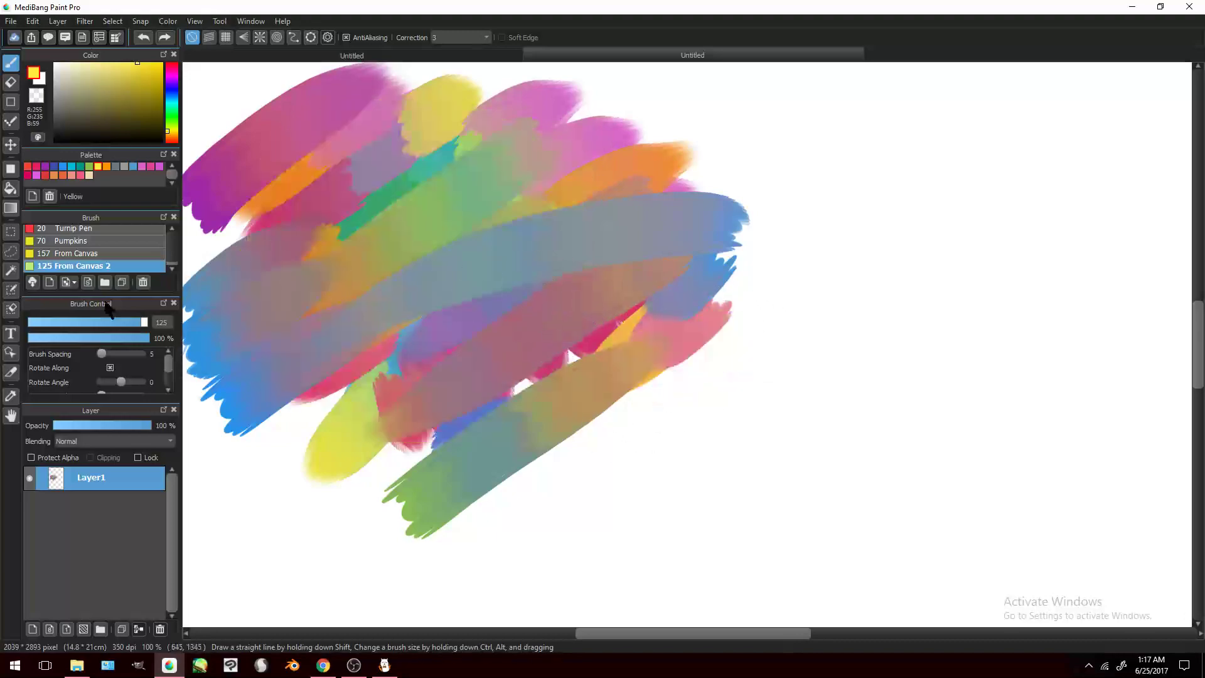
# Step: Set both Ease of Mixing Colors and Load Color of From Canvas 2 to 100
pyautogui.doubleClick(113, 267)
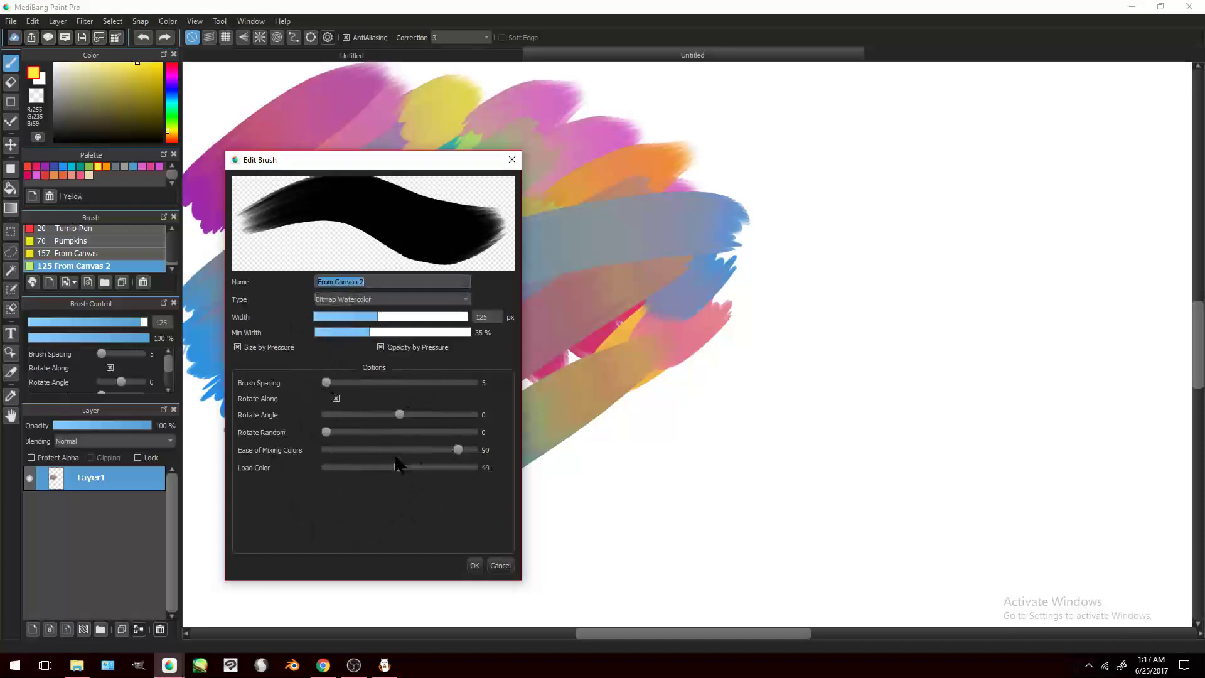
pyautogui.moveTo(453, 452); pyautogui.dragTo(232, 487)
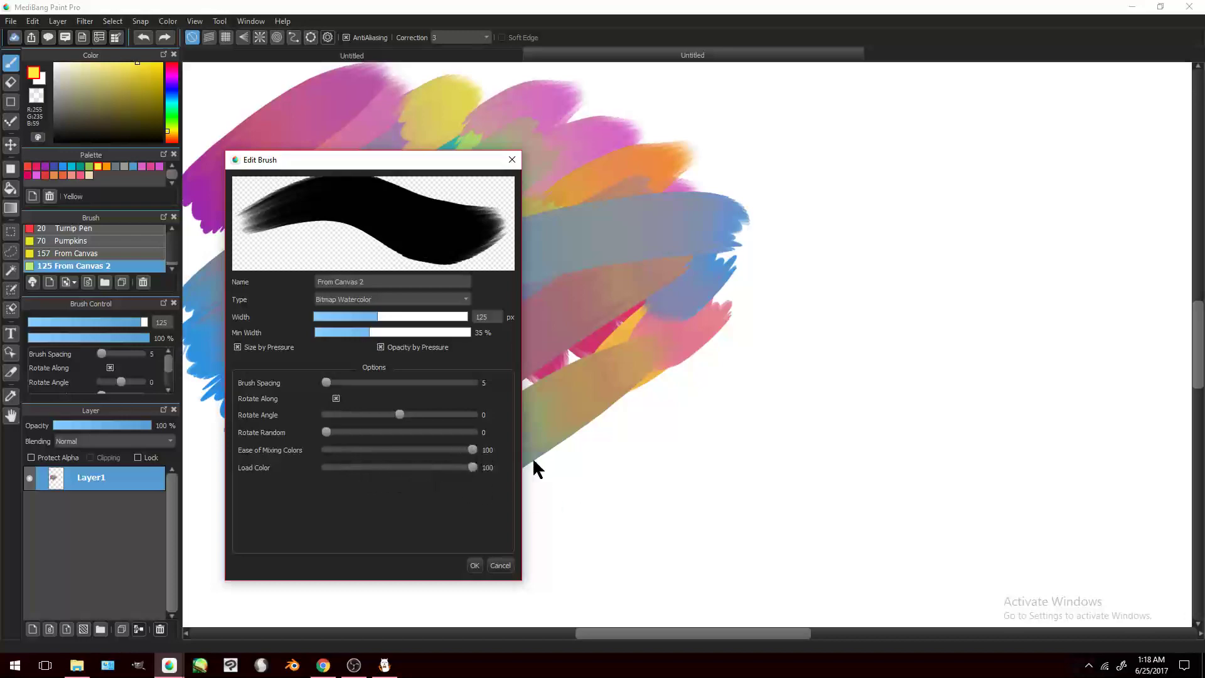
pyautogui.click(476, 564)
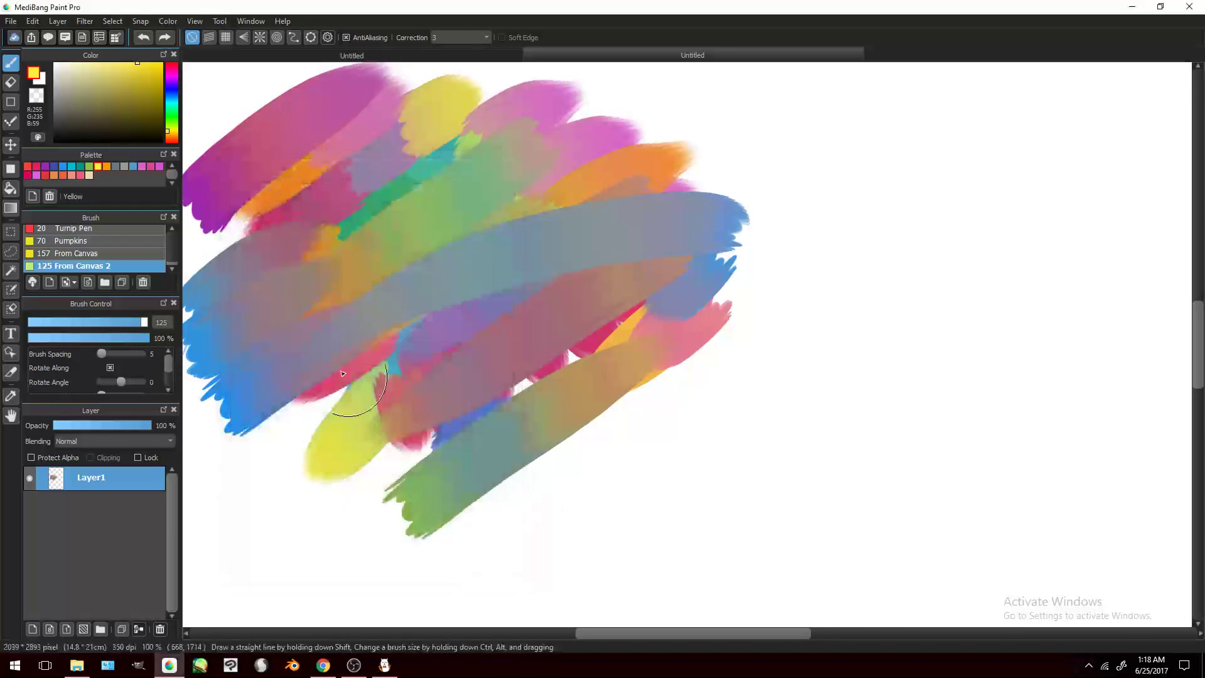
# Step: Try an ambiguous pink stroke and two Yellow strokes across the artwork, undoing each one
pyautogui.click(142, 167)
pyautogui.moveTo(559, 457); pyautogui.dragTo(216, 201)
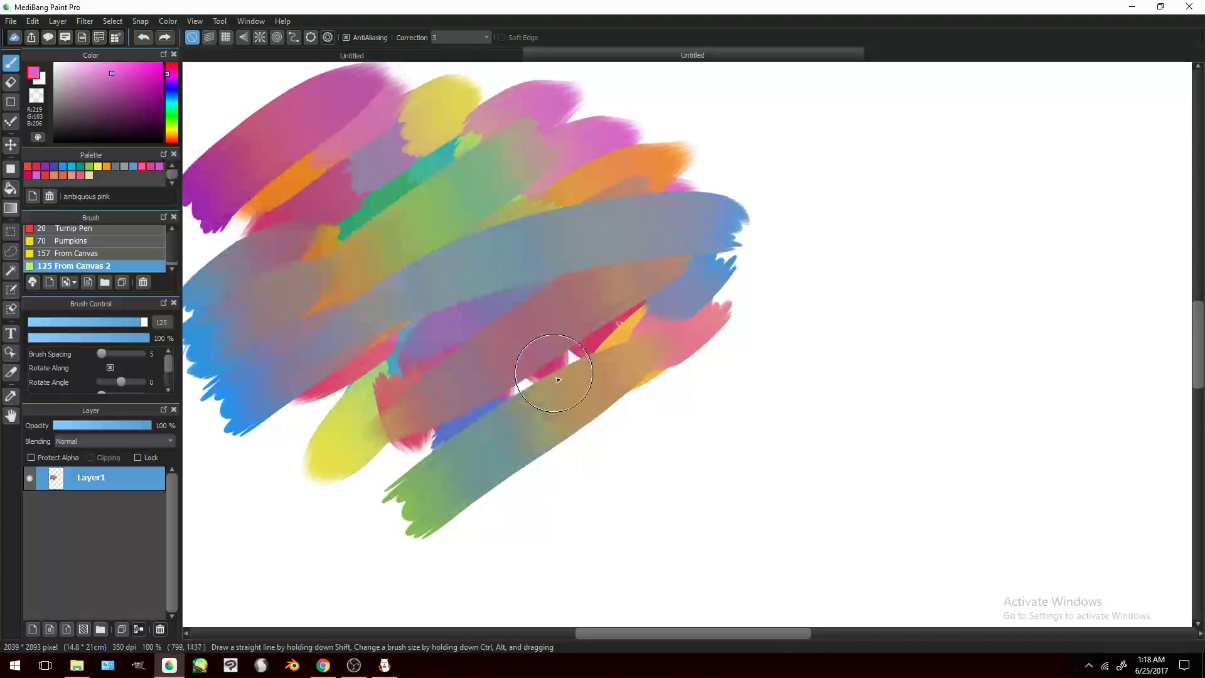
pyautogui.hotkey('ctrl', 'z')
pyautogui.click(98, 167)
pyautogui.moveTo(270, 308)
pyautogui.mouseDown()
pyautogui.moveTo(478, 269)
pyautogui.moveTo(688, 269)
pyautogui.moveTo(515, 240)
pyautogui.mouseUp()
pyautogui.hotkey('ctrl', 'z')
pyautogui.moveTo(403, 317); pyautogui.dragTo(829, 151)
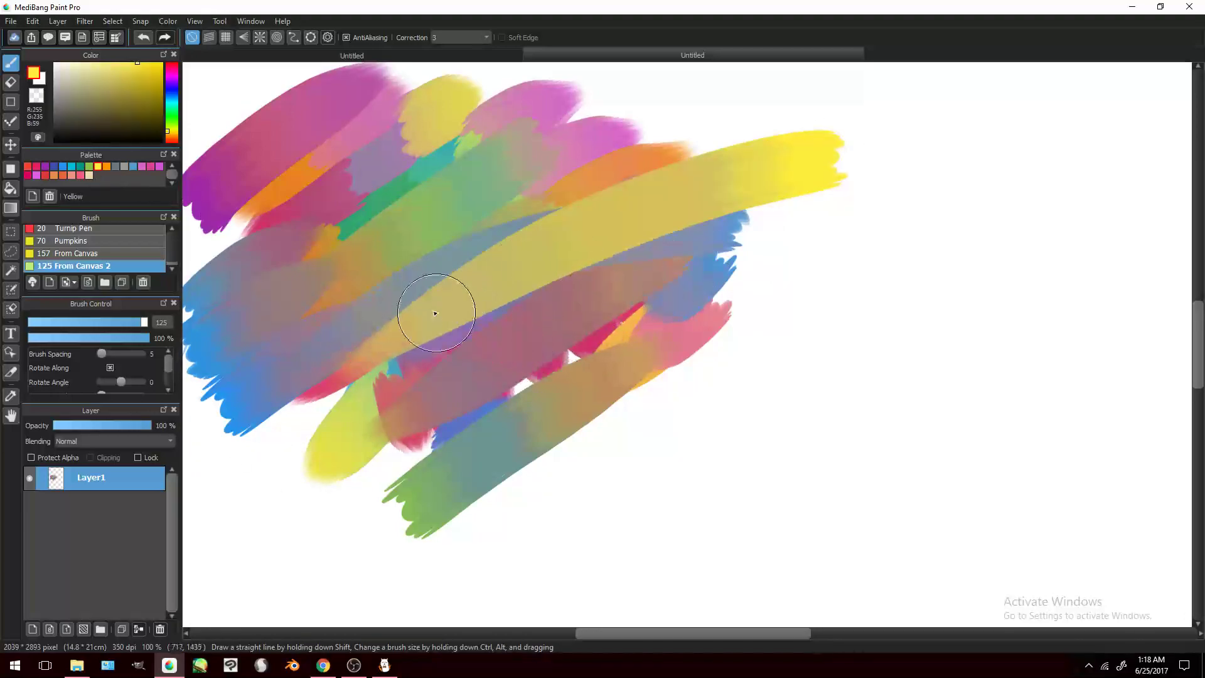
pyautogui.hotkey('ctrl', 'z')
# Step: Set From Canvas 2's Load Color to 40 and try a Yellow stroke over the curved blue one
pyautogui.doubleClick(94, 266)
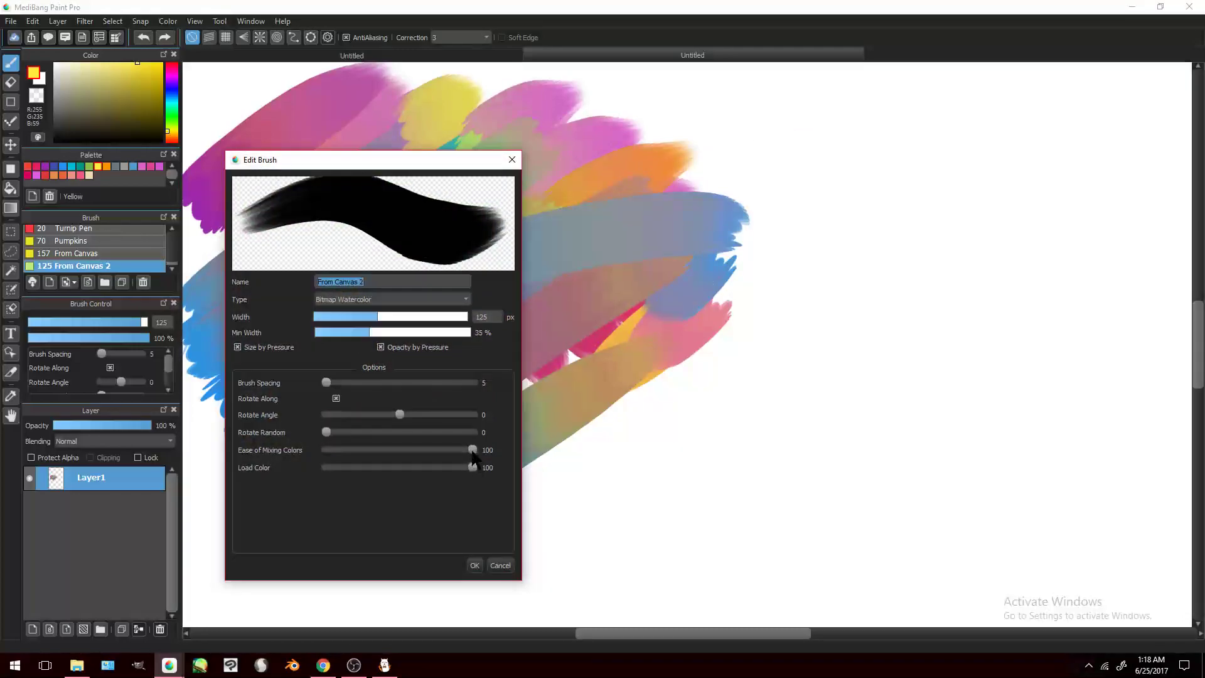
pyautogui.moveTo(472, 468); pyautogui.dragTo(441, 468)
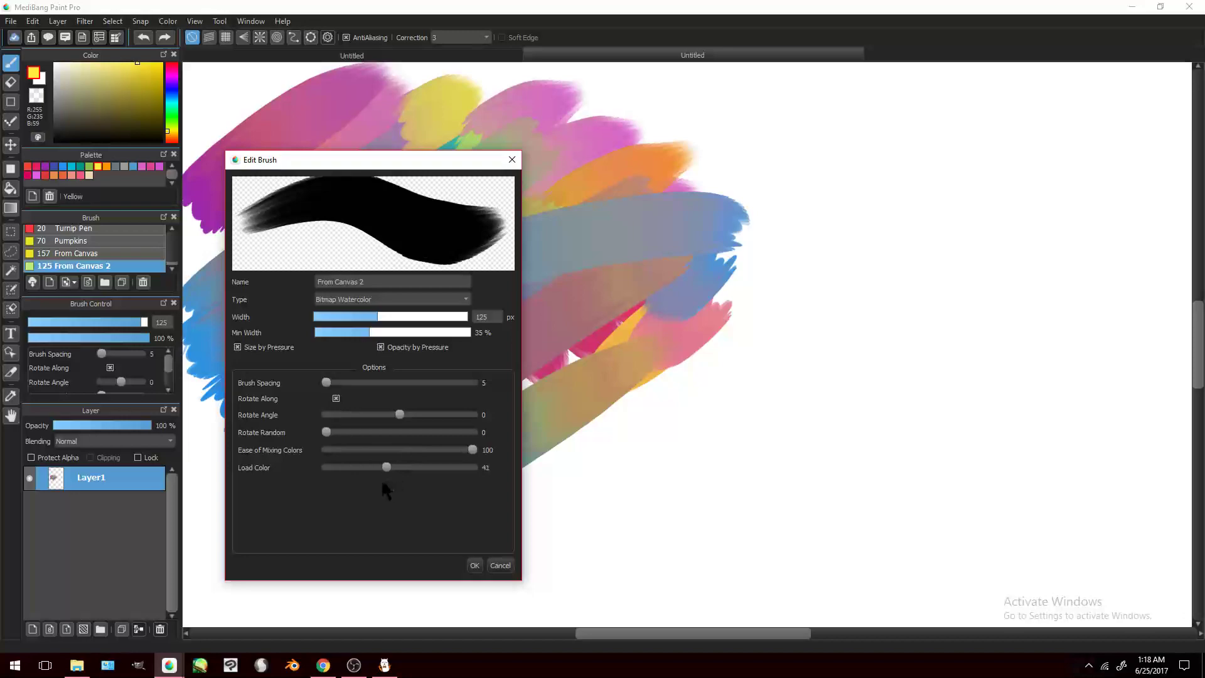
pyautogui.click(493, 563)
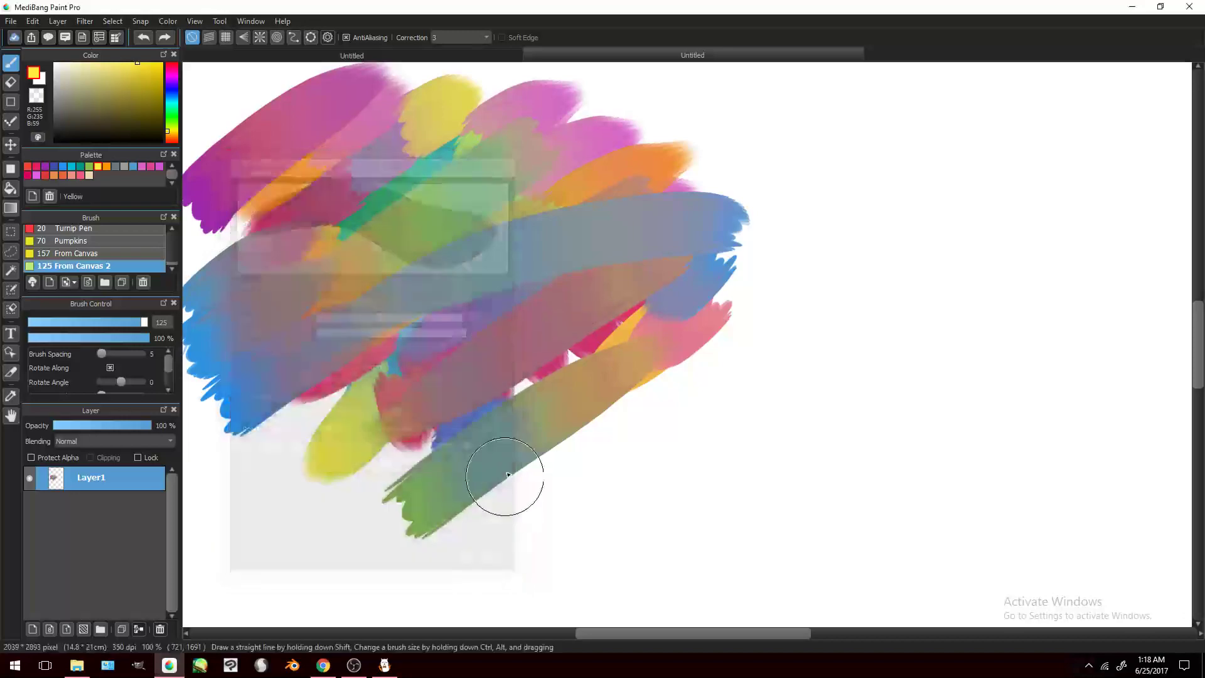
pyautogui.moveTo(342, 257)
pyautogui.mouseDown()
pyautogui.moveTo(673, 239)
pyautogui.moveTo(719, 207)
pyautogui.mouseUp()
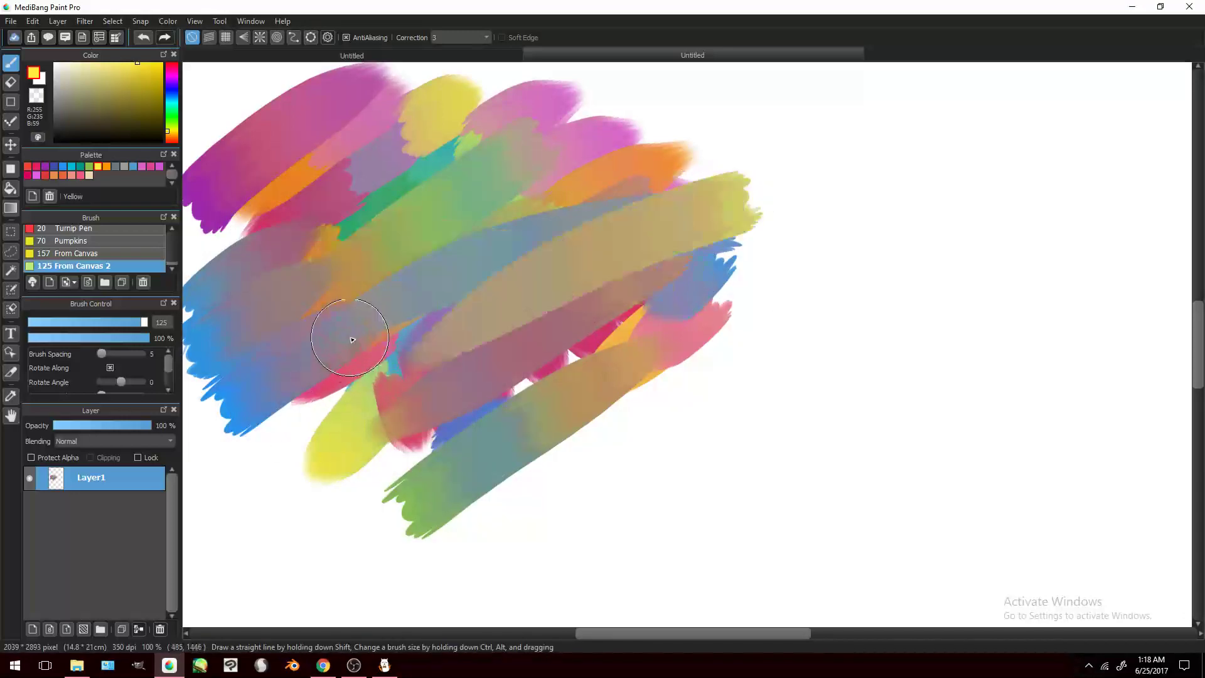
# Step: Set From Canvas 2's Ease of Mixing Colors to 84, try two Yellow strokes across the artwork and undo each one
pyautogui.doubleClick(106, 266)
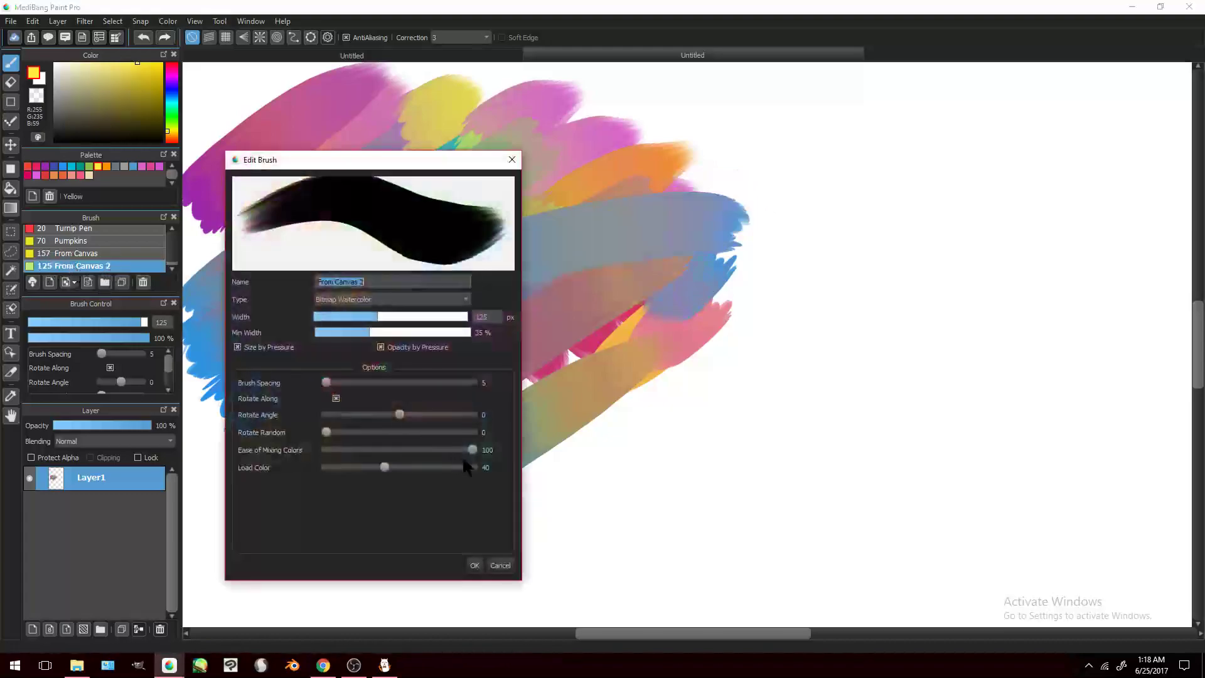
pyautogui.moveTo(469, 450); pyautogui.dragTo(453, 456)
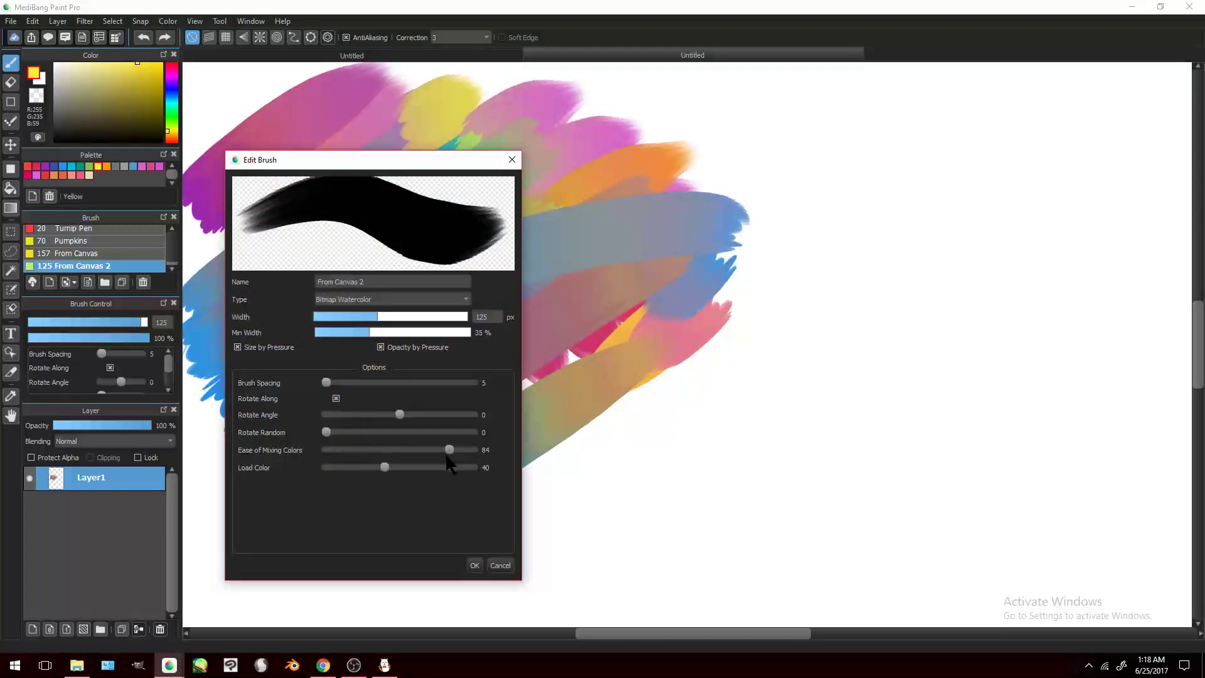
pyautogui.click(475, 565)
pyautogui.moveTo(264, 364); pyautogui.dragTo(615, 251)
pyautogui.hotkey('ctrl', 'z')
pyautogui.moveTo(377, 351)
pyautogui.mouseDown()
pyautogui.moveTo(571, 370)
pyautogui.moveTo(270, 414)
pyautogui.mouseUp()
pyautogui.hotkey('ctrl', 'z')
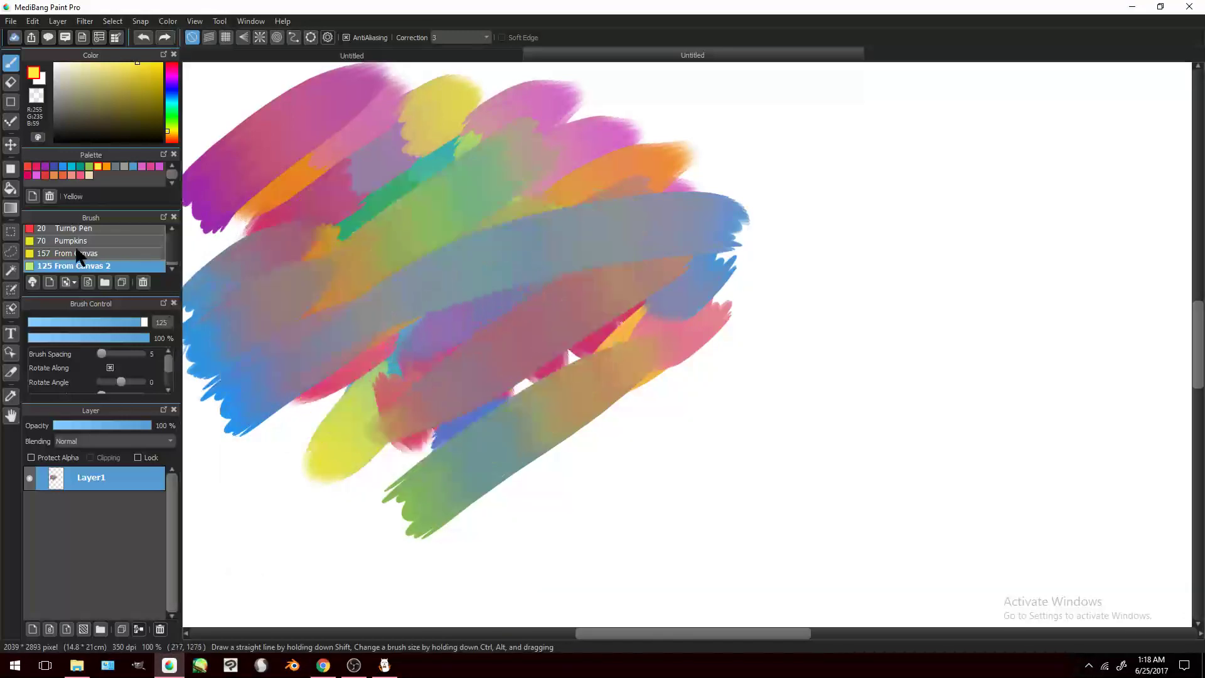
# Step: Try a large Cyan loop and another Cyan stroke over the artwork, undoing each one
pyautogui.click(71, 166)
pyautogui.moveTo(295, 182)
pyautogui.mouseDown()
pyautogui.moveTo(327, 376)
pyautogui.moveTo(506, 308)
pyautogui.mouseUp()
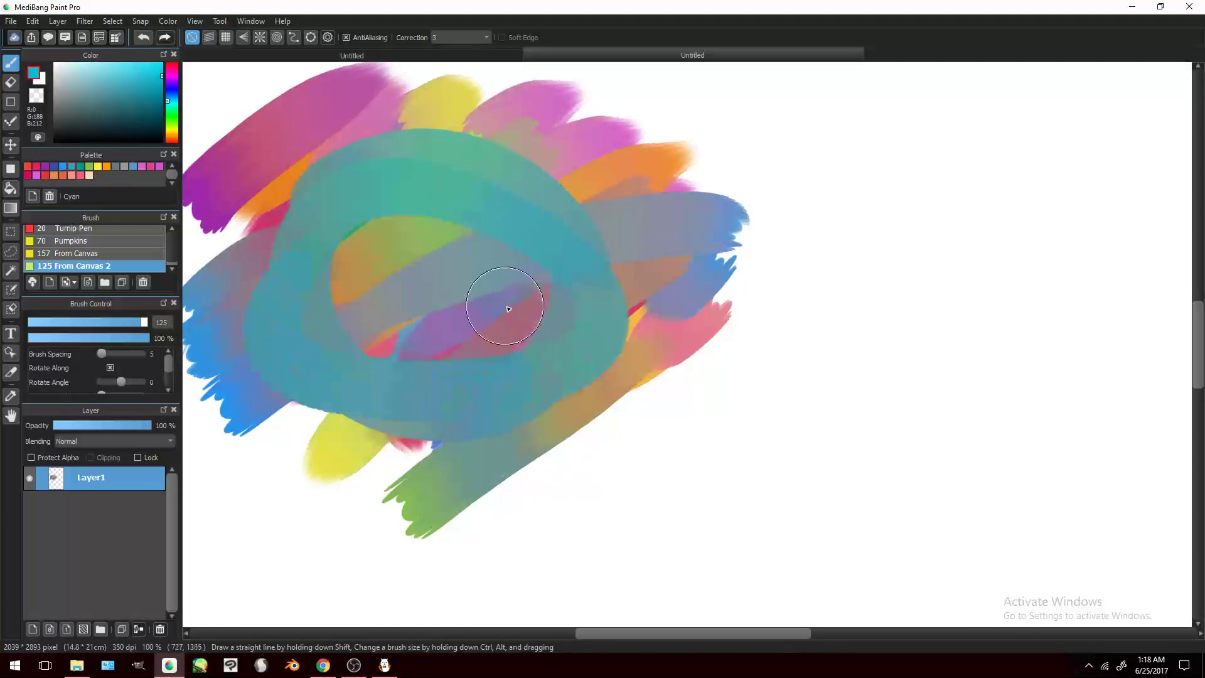
pyautogui.hotkey('ctrl', 'z')
pyautogui.moveTo(376, 167)
pyautogui.mouseDown()
pyautogui.moveTo(408, 107)
pyautogui.moveTo(408, 314)
pyautogui.mouseUp()
pyautogui.hotkey('ctrl', 'z')
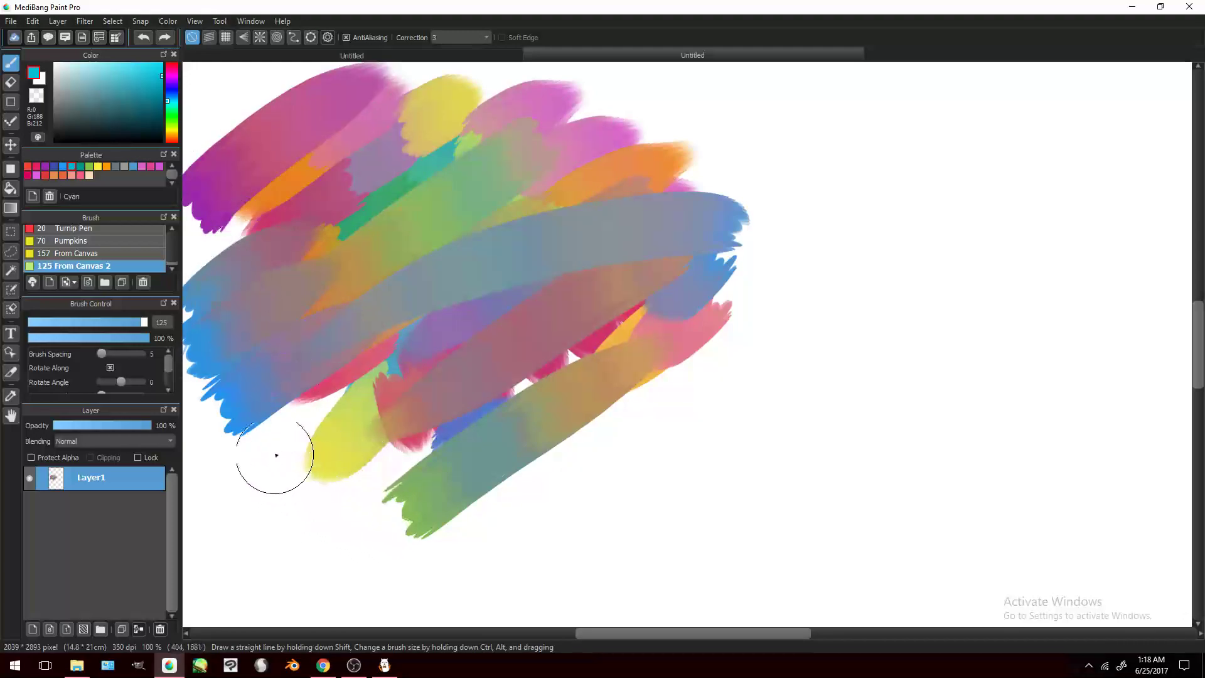
# Step: Delete the From Canvas 2 and From Canvas brushes from the brush list
pyautogui.click(143, 282)
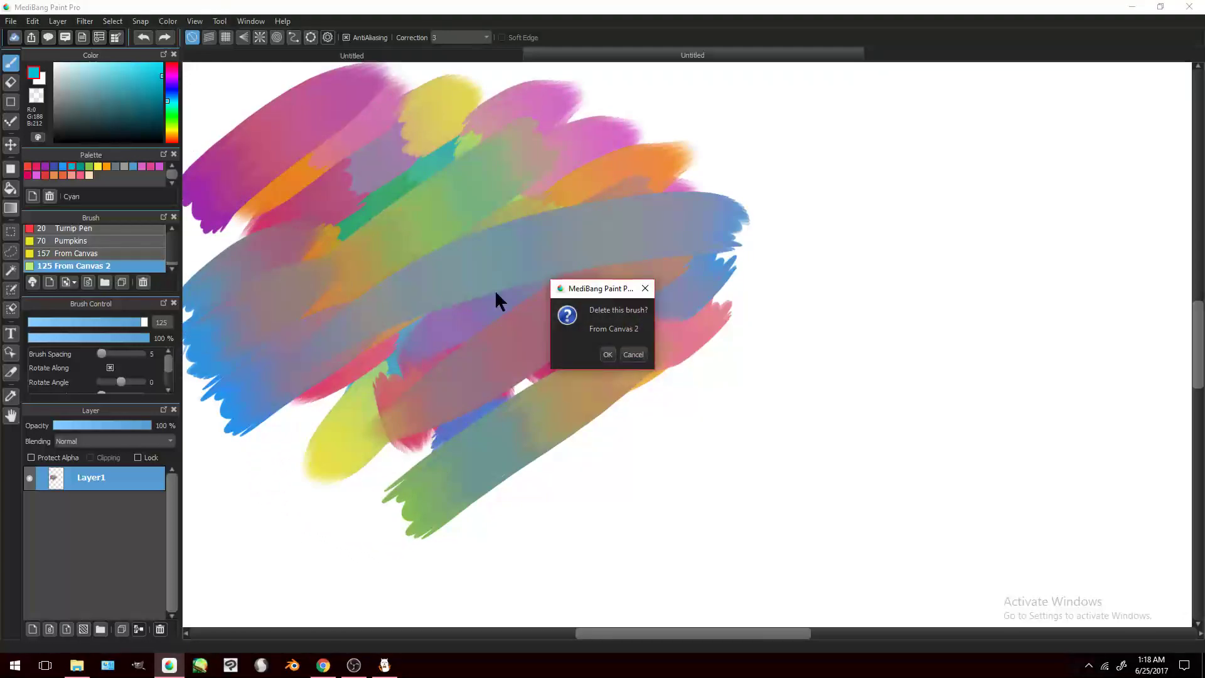
pyautogui.click(608, 354)
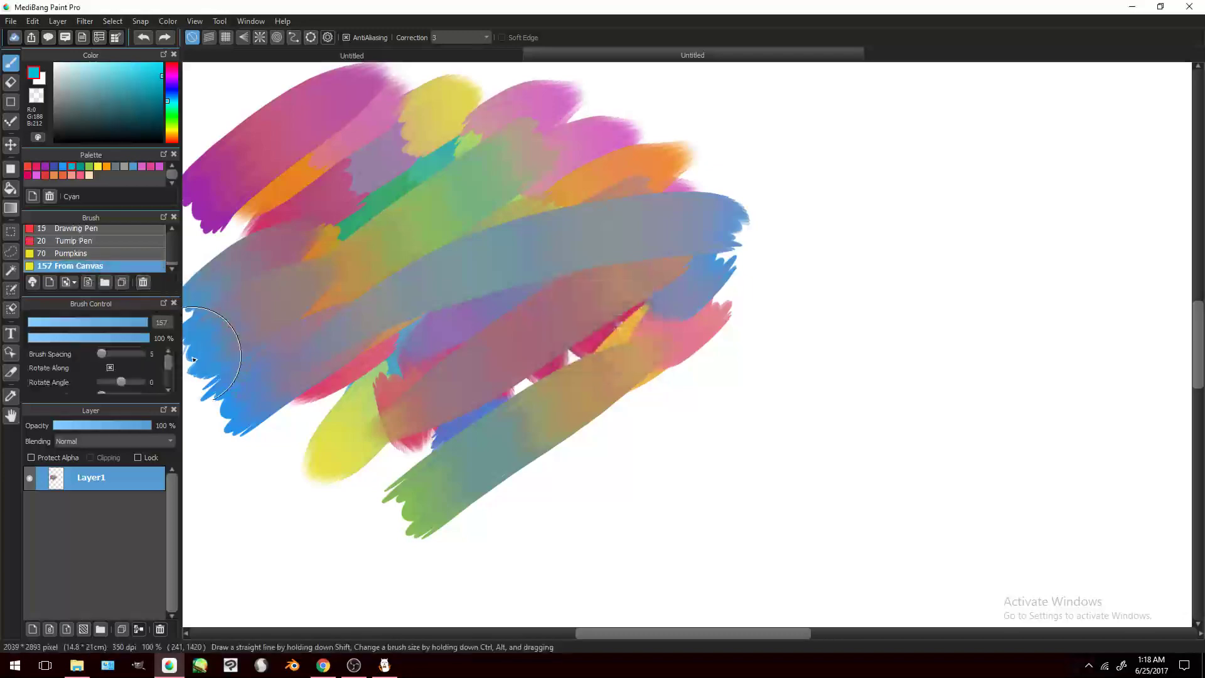
pyautogui.click(143, 283)
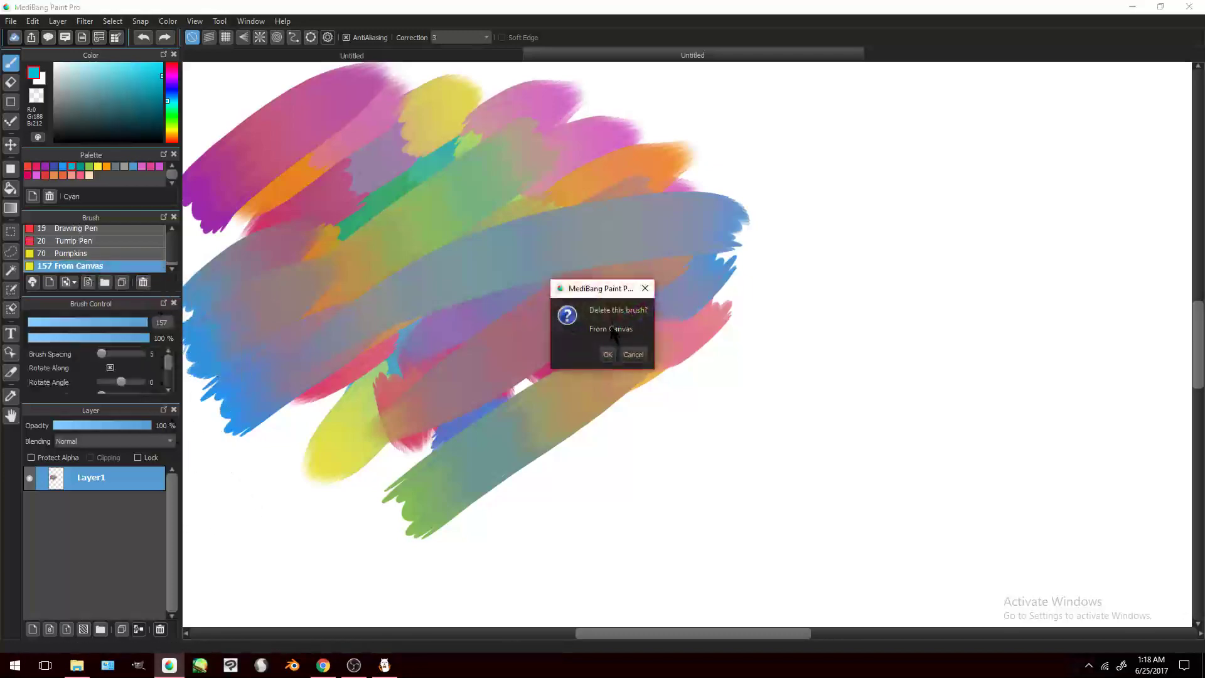
pyautogui.click(608, 354)
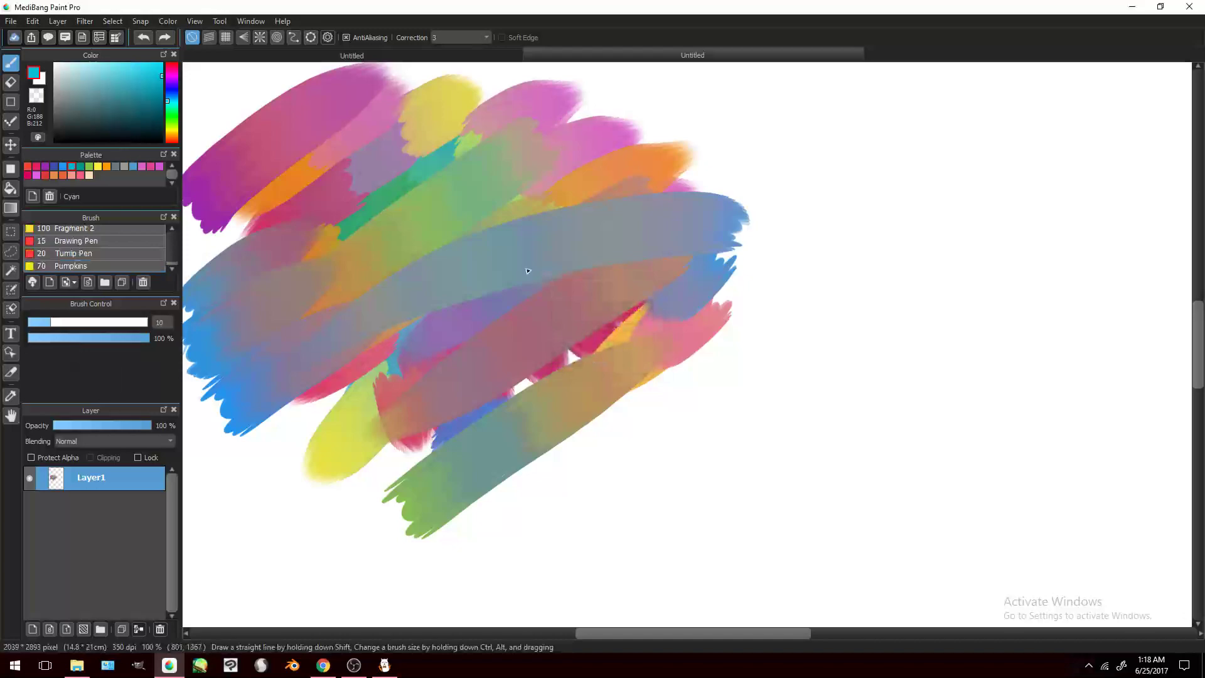
# Step: Save the black brush-shape drawing from the other document to the Desktop as a transparent PNG named NEW BRUSH
pyautogui.click(326, 56)
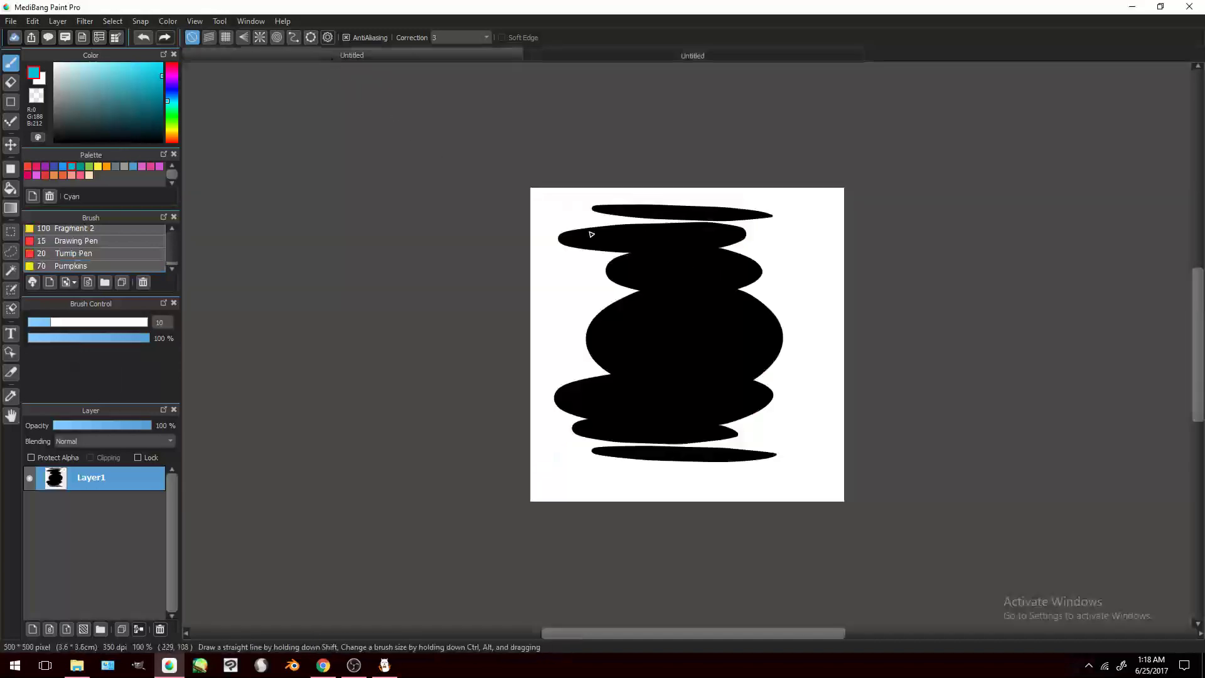
pyautogui.click(10, 20)
pyautogui.click(69, 165)
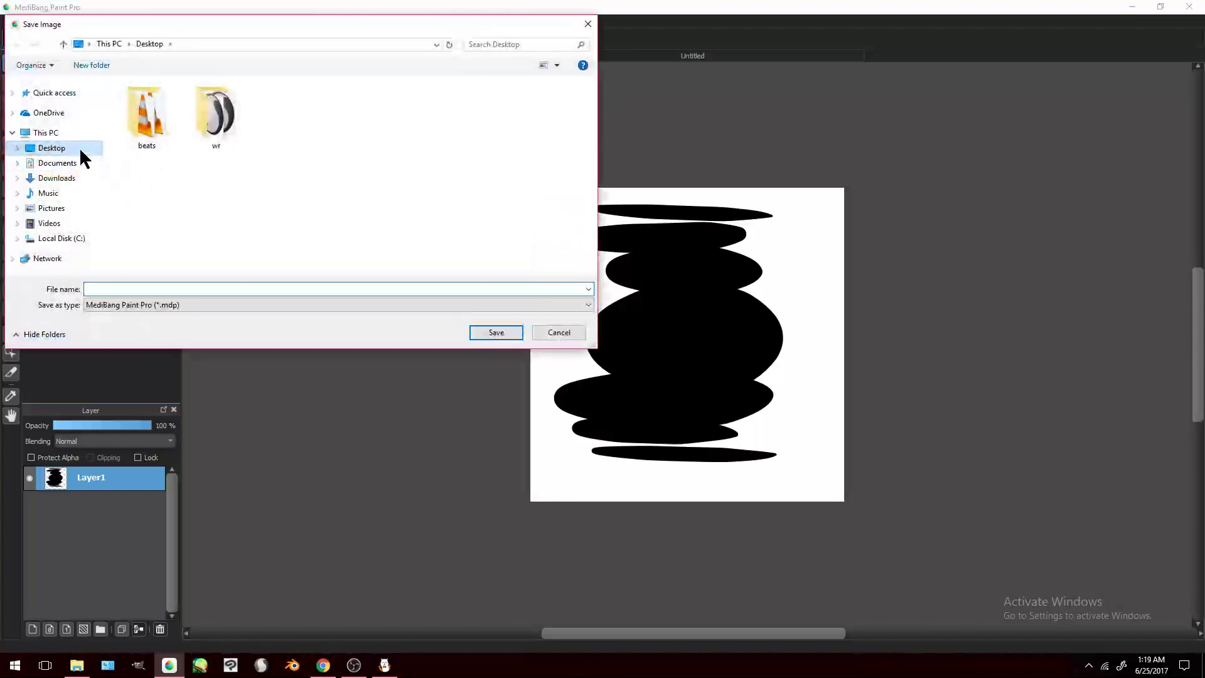
pyautogui.click(178, 303)
pyautogui.click(132, 322)
pyautogui.click(121, 288)
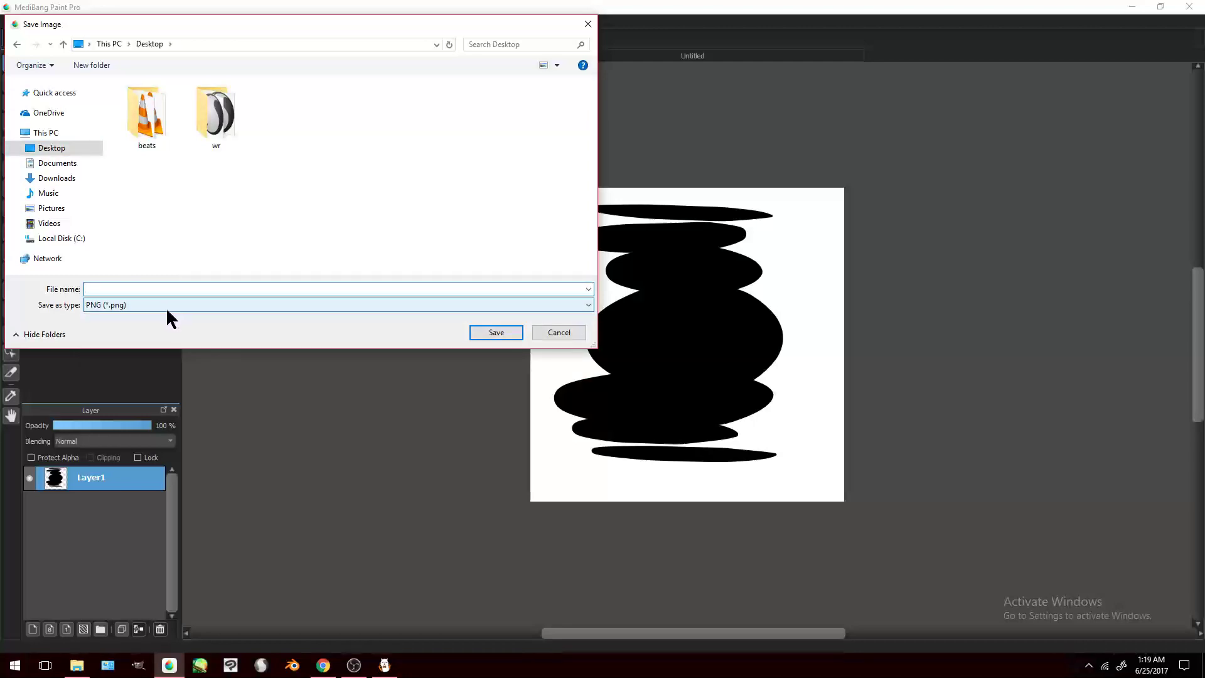
pyautogui.write('new')
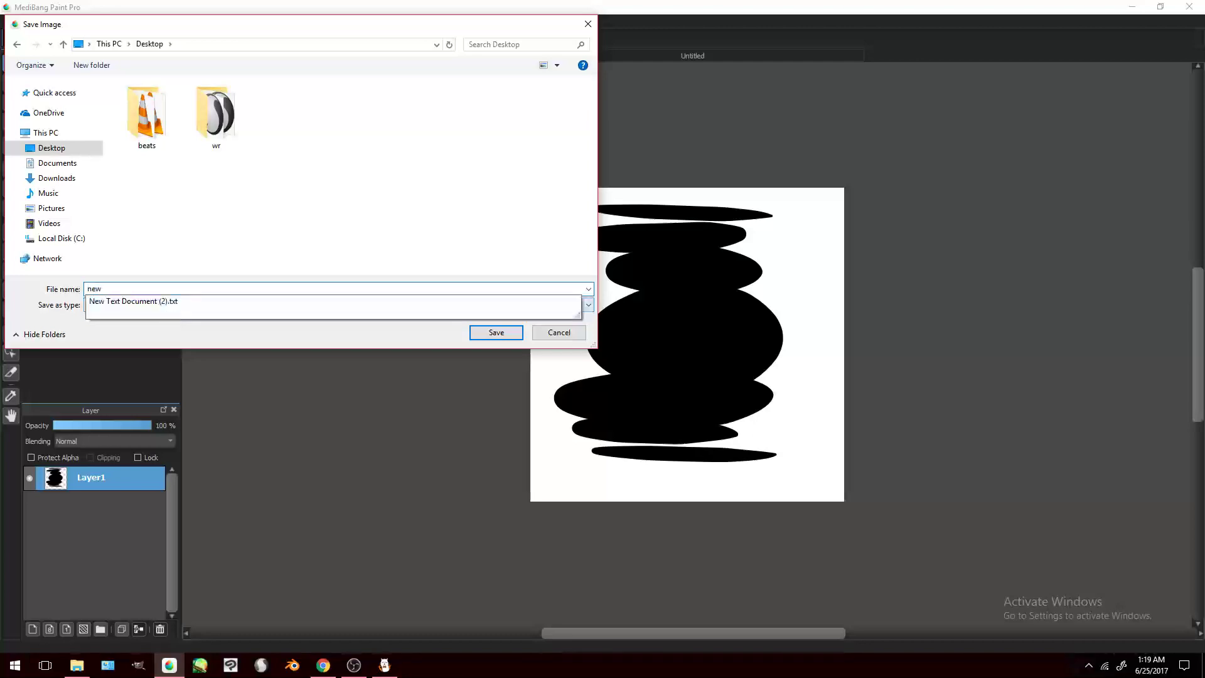
pyautogui.hotkey('ctrl', 'a')
pyautogui.write('NEW B')
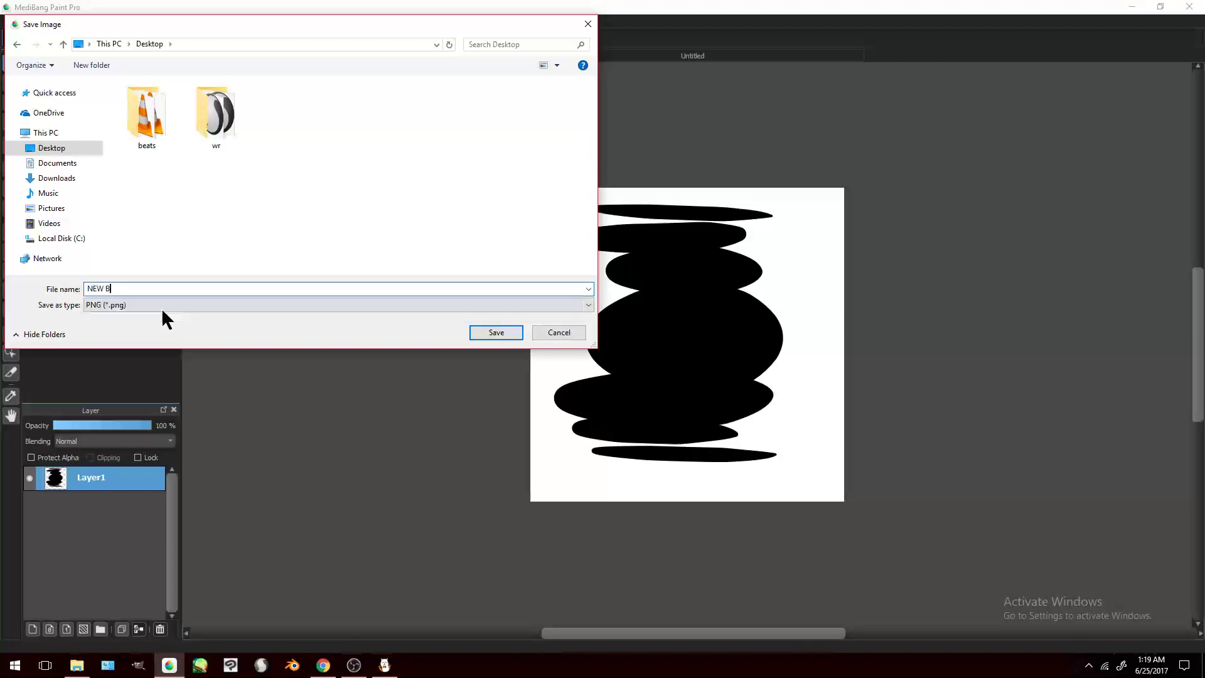
pyautogui.write('RUSH')
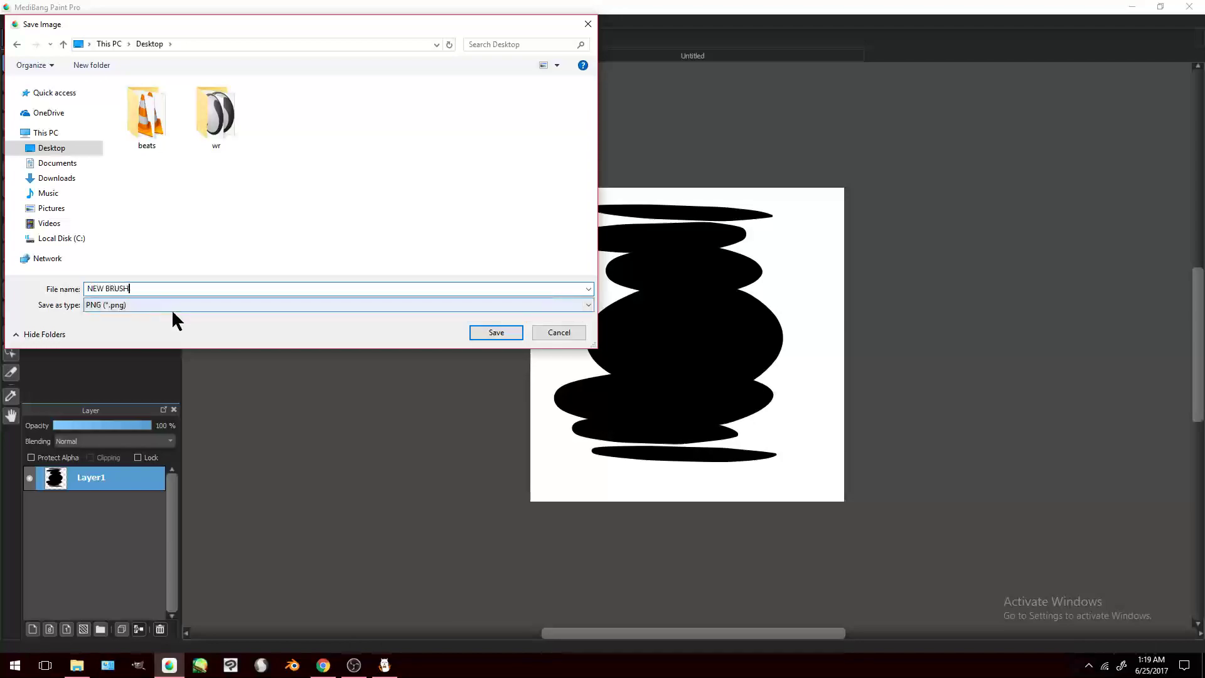
pyautogui.click(501, 332)
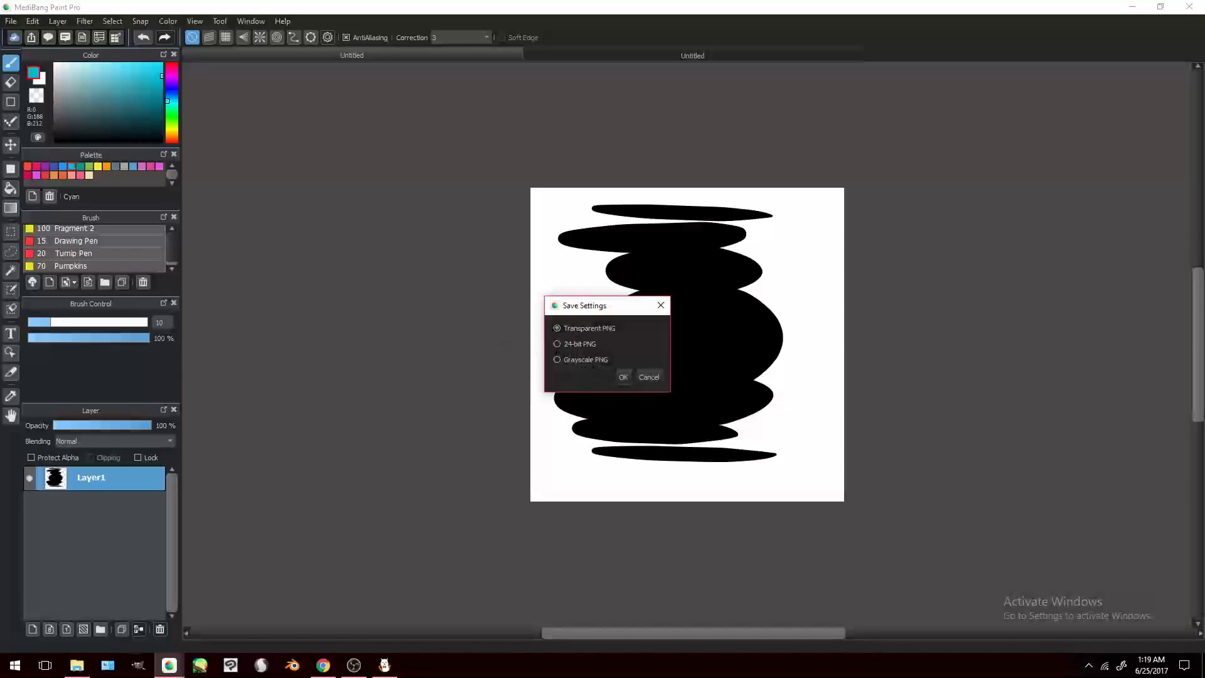
pyautogui.click(624, 380)
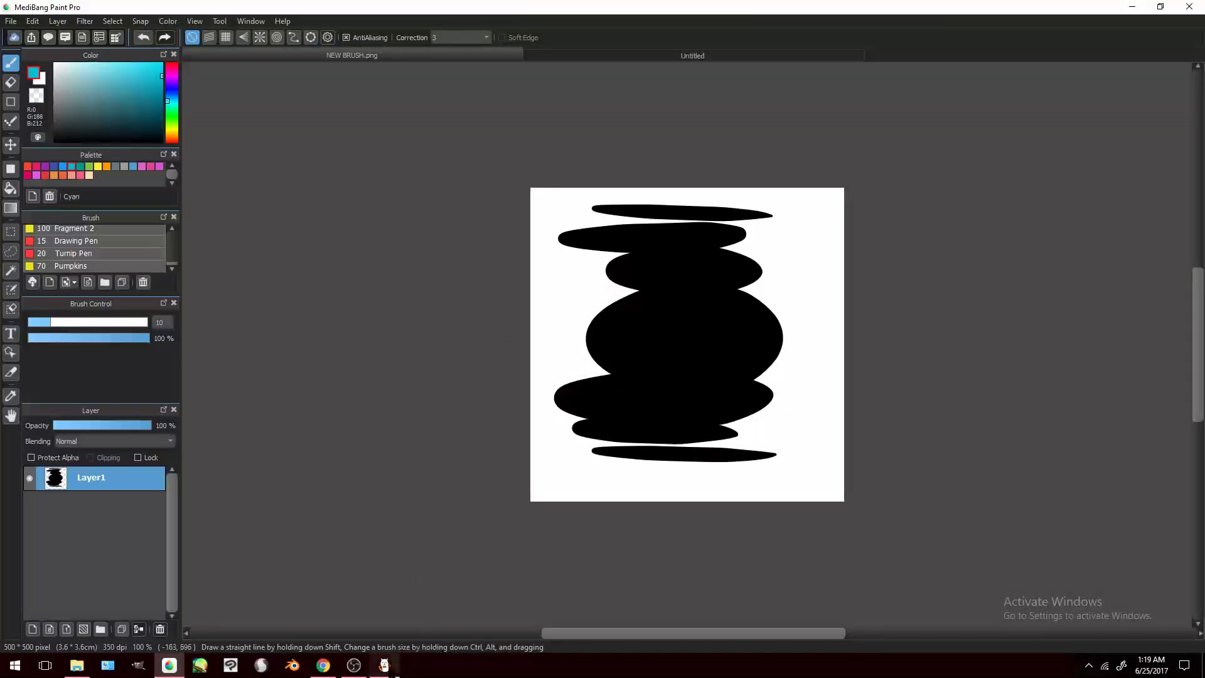
# Step: Switch to FireAlpaca and create a new A6 image, 10.5 by 14.8 cm, at 350 dpi
pyautogui.click(386, 663)
pyautogui.click(13, 21)
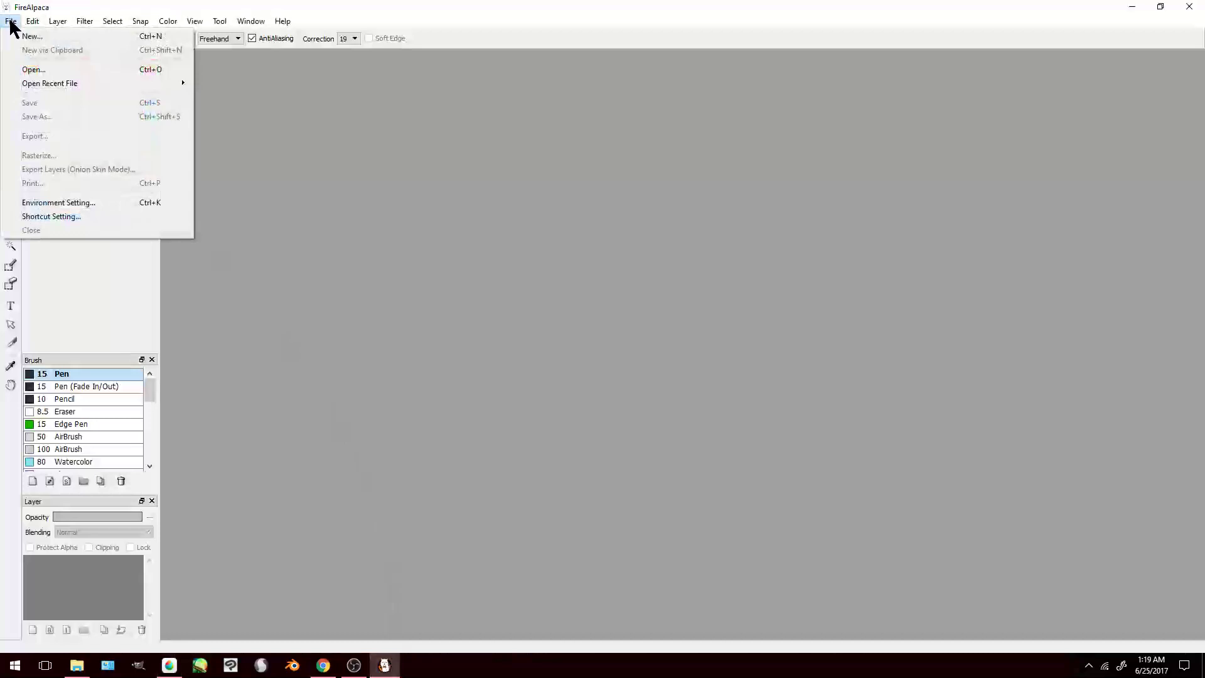
pyautogui.click(39, 35)
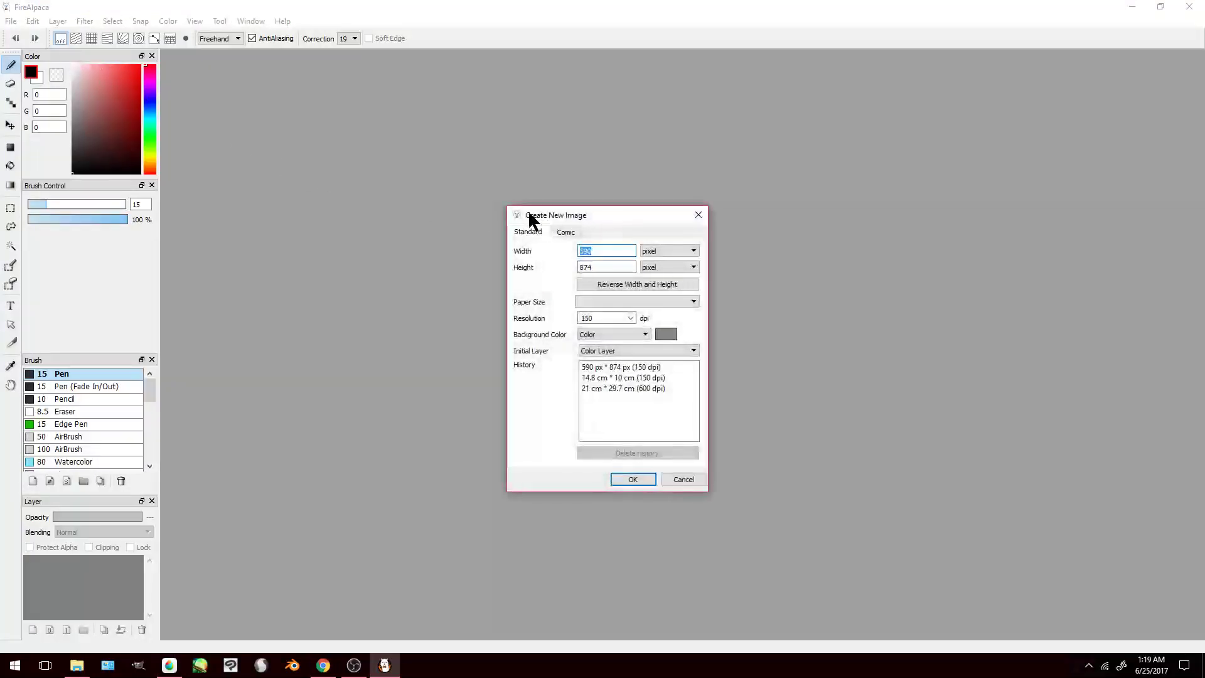
pyautogui.click(567, 231)
pyautogui.click(532, 232)
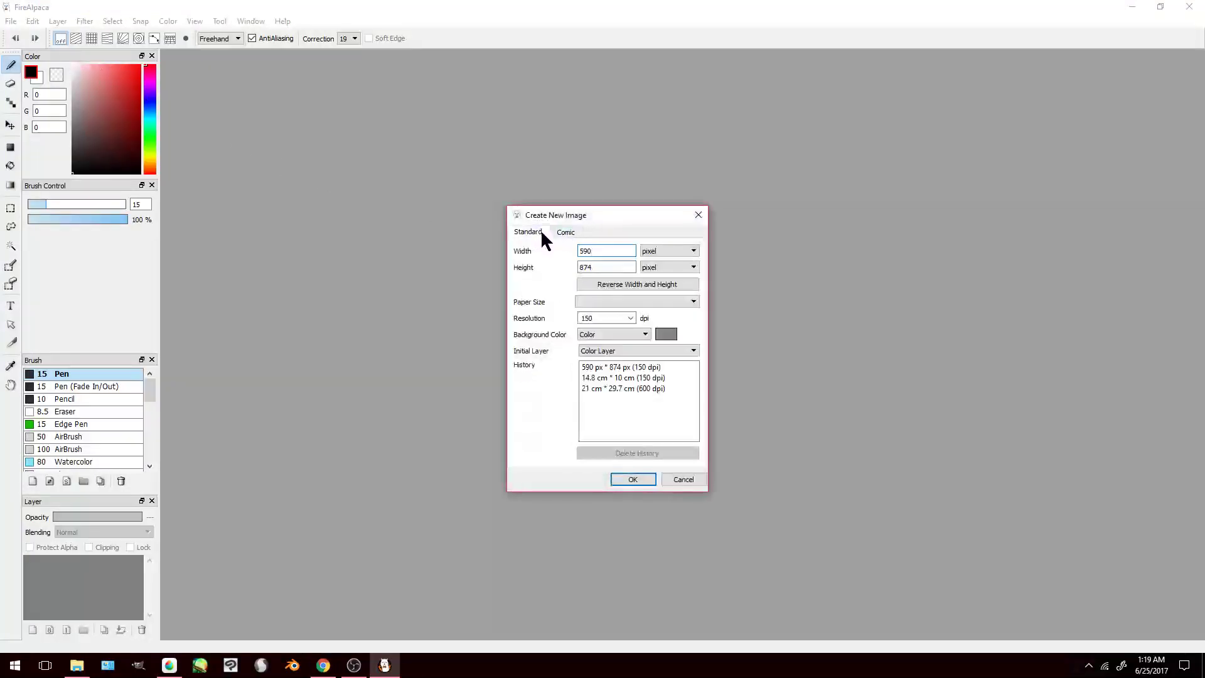
pyautogui.click(627, 302)
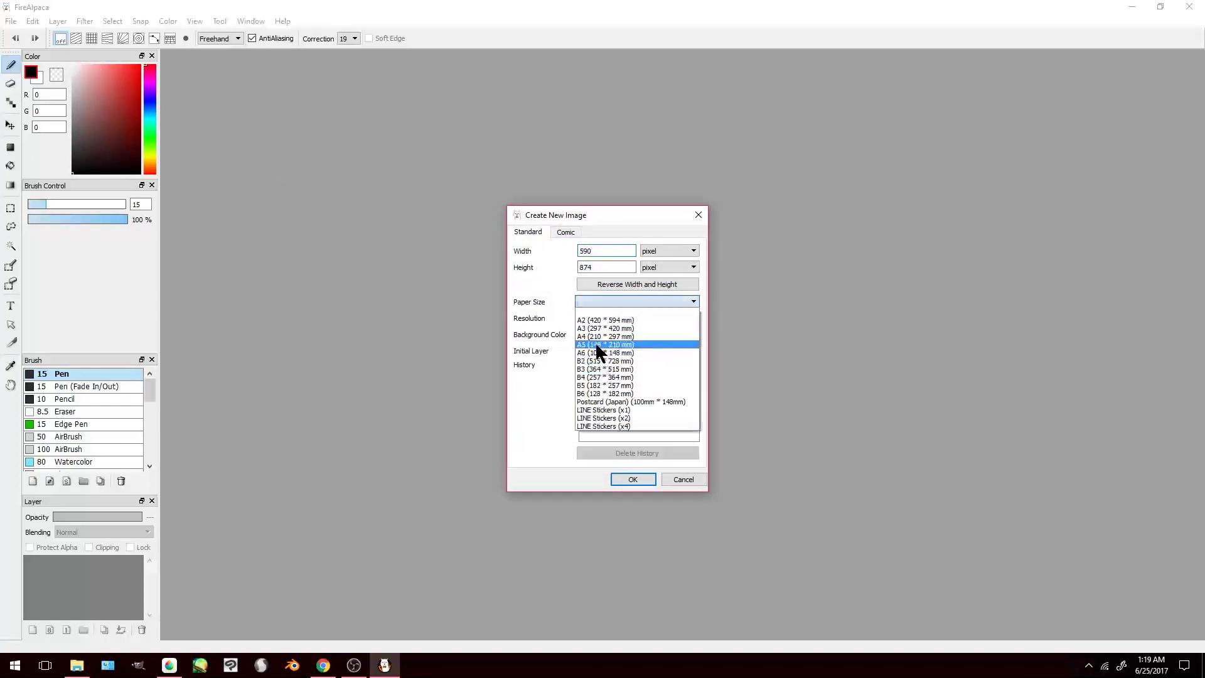
pyautogui.click(595, 352)
pyautogui.click(630, 318)
pyautogui.click(618, 328)
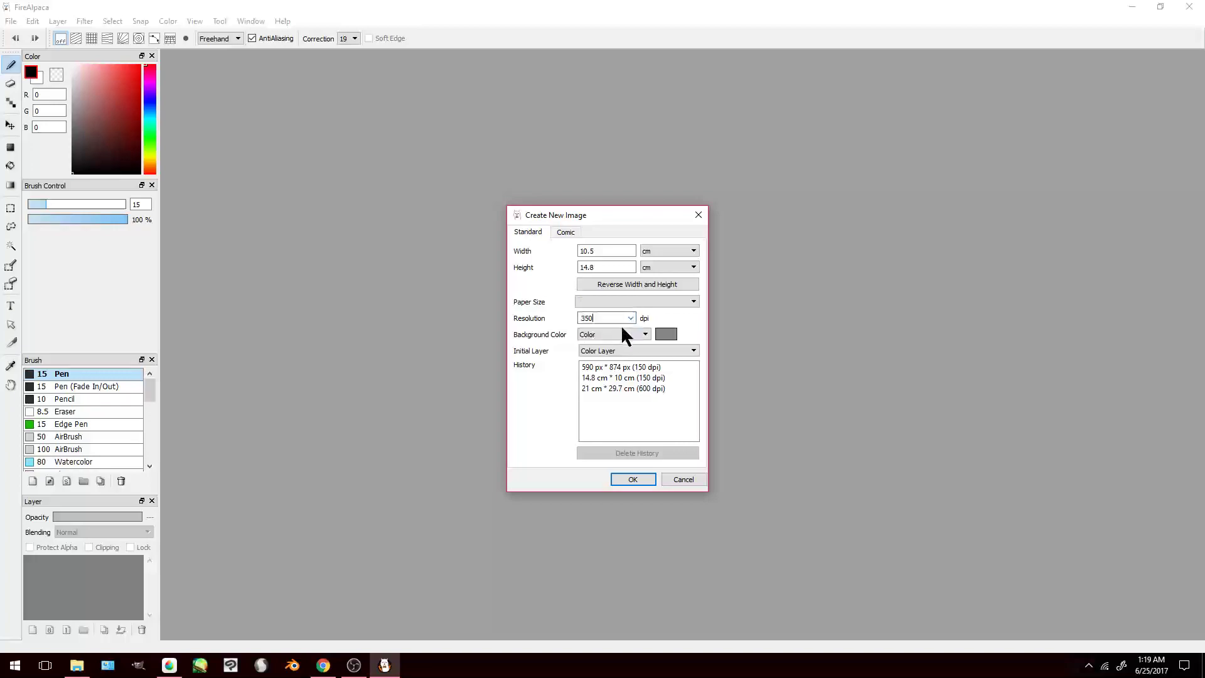
pyautogui.click(635, 479)
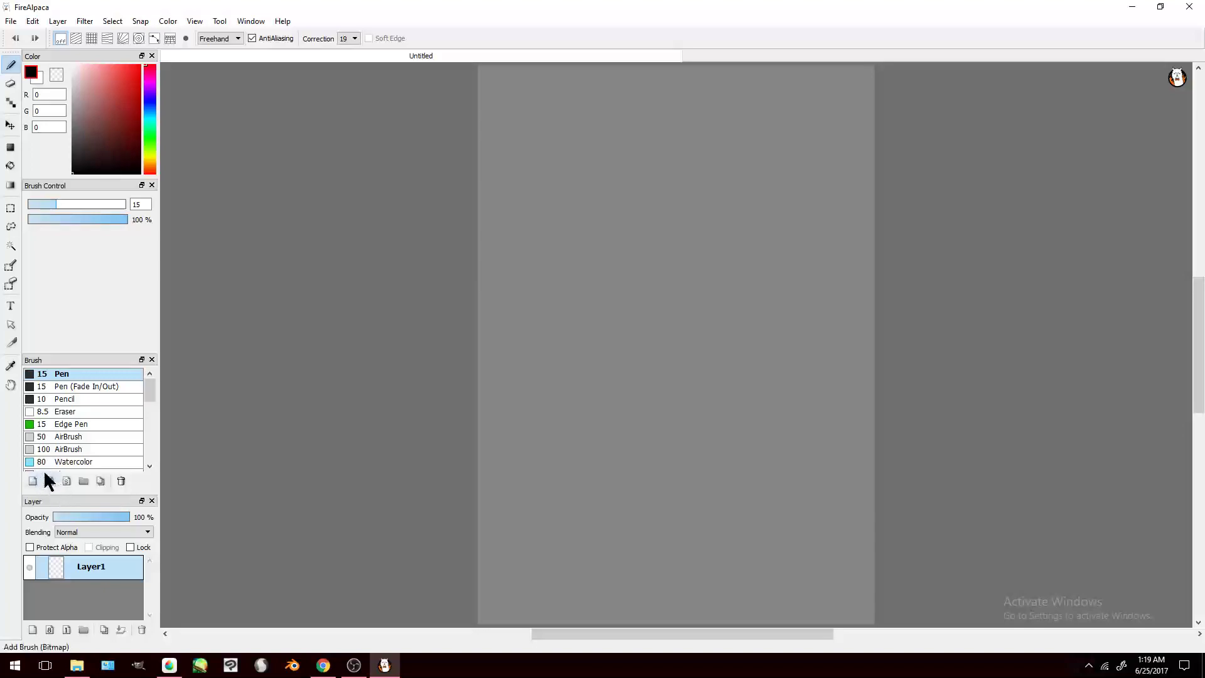
# Step: Add a bitmap brush from the NEW BRUSH image on the Desktop and set its type to Scatter Watercolor
pyautogui.click(49, 481)
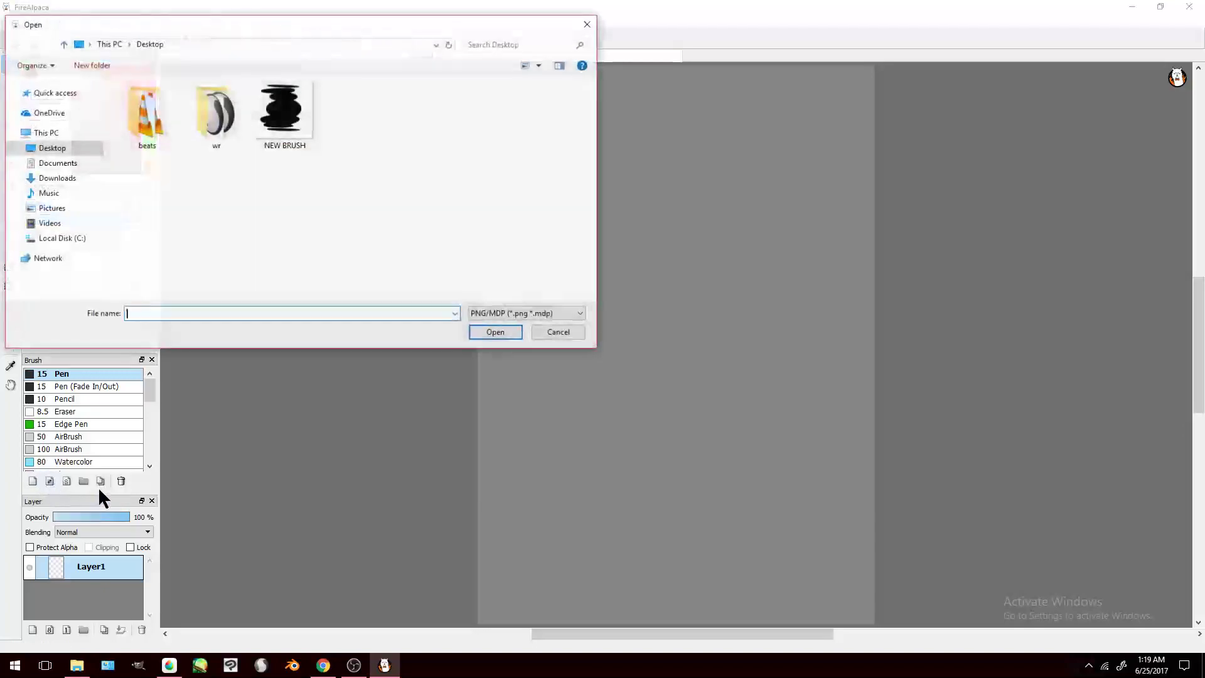
pyautogui.click(284, 113)
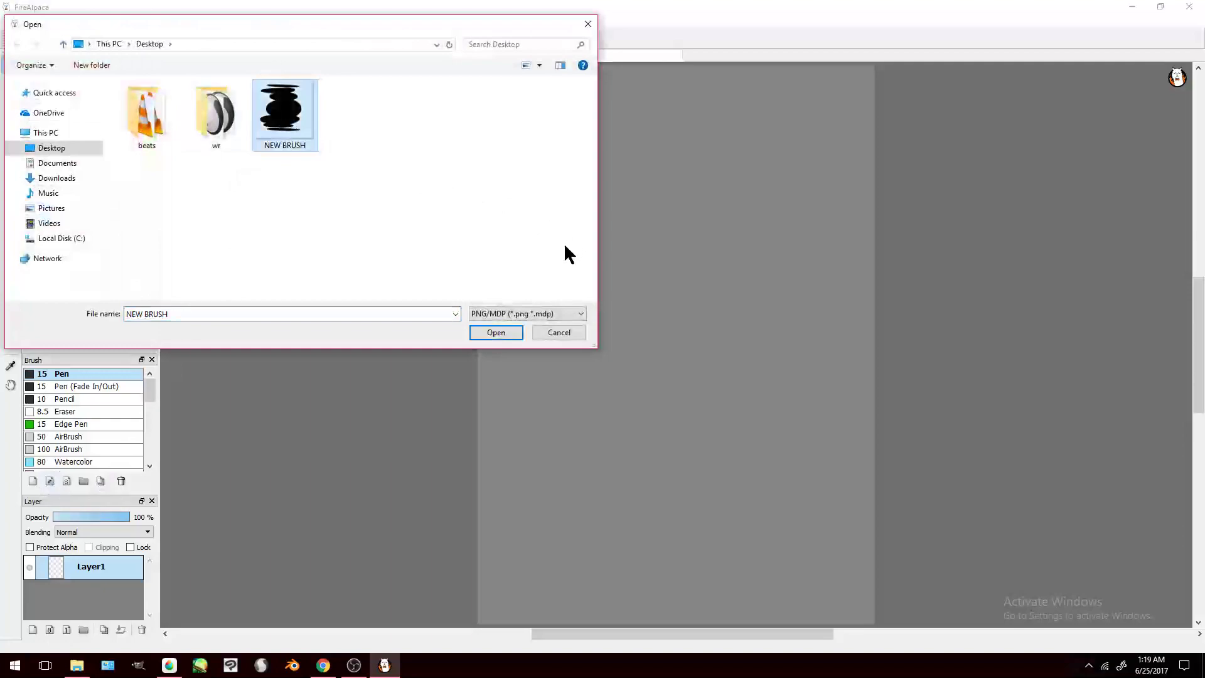
pyautogui.click(496, 332)
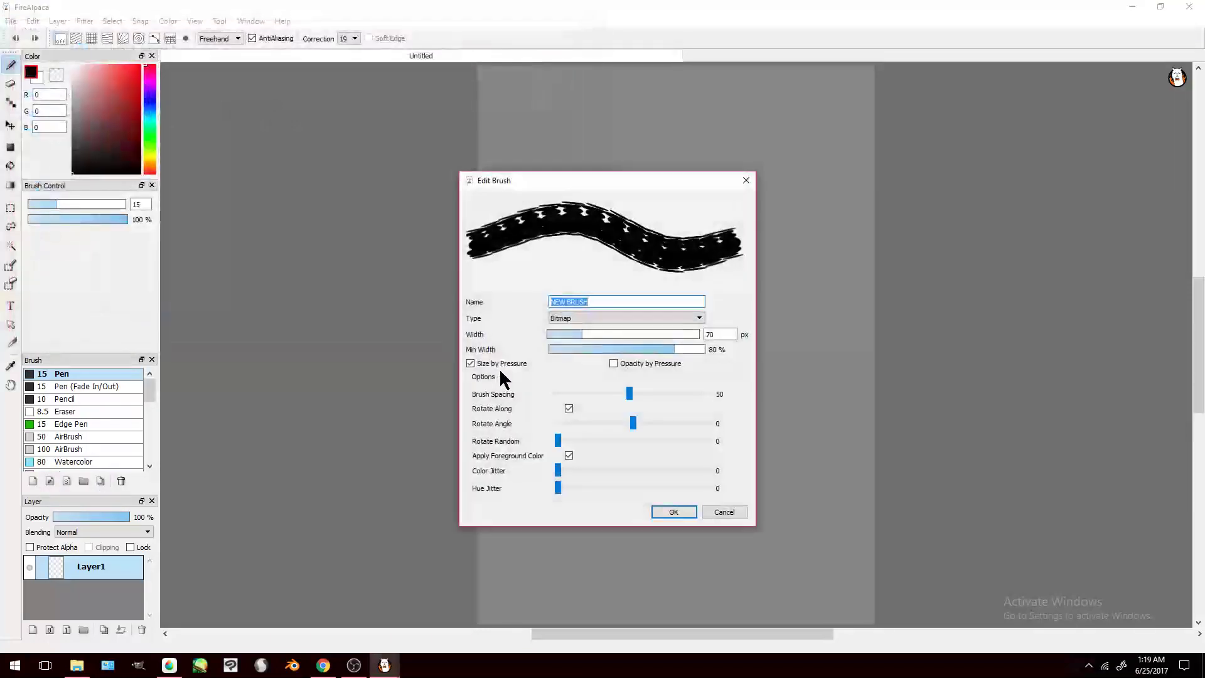
pyautogui.click(610, 318)
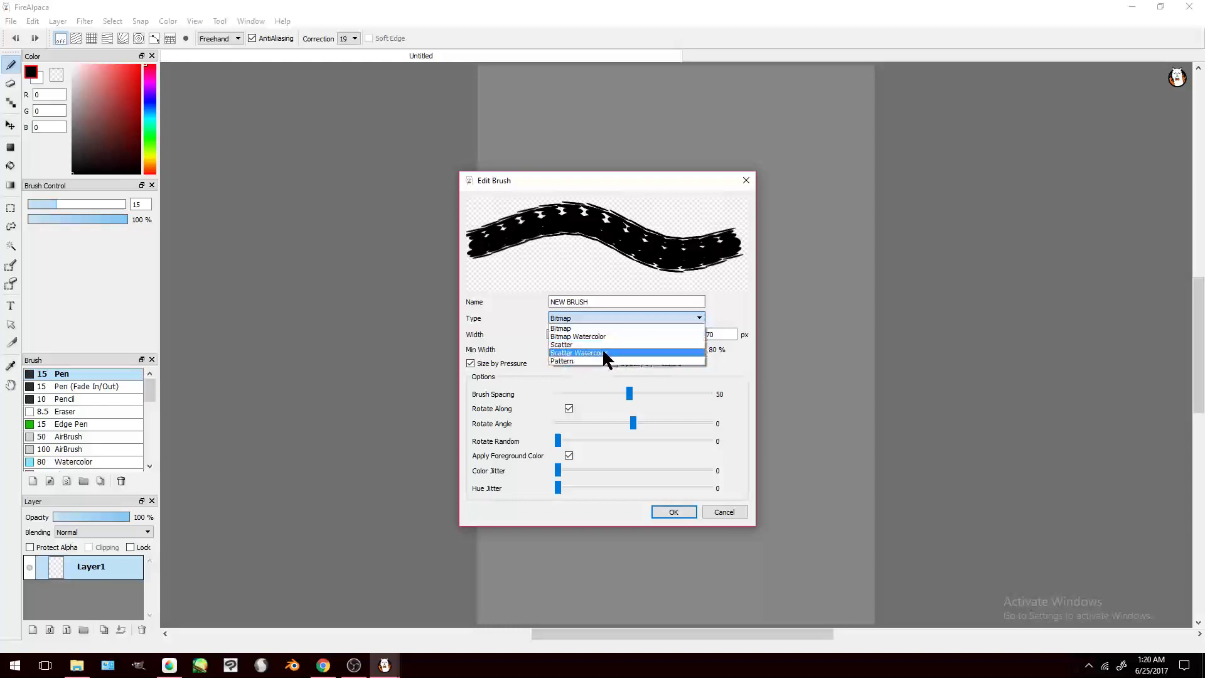
pyautogui.click(602, 353)
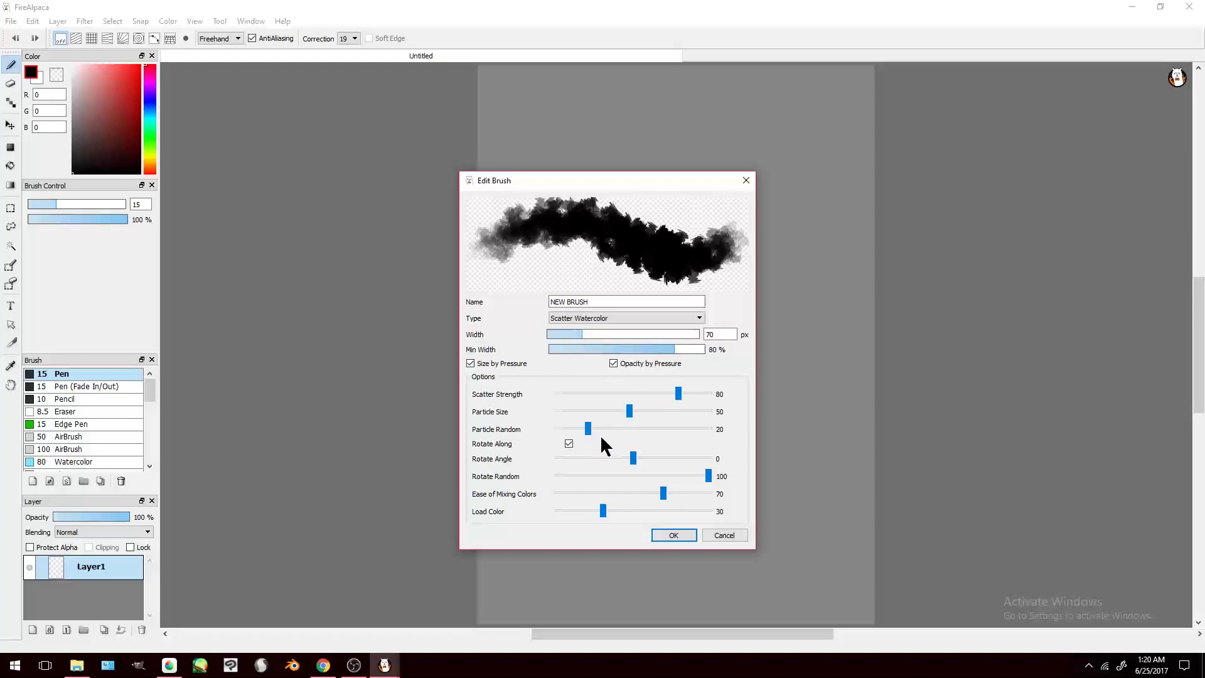
pyautogui.click(680, 534)
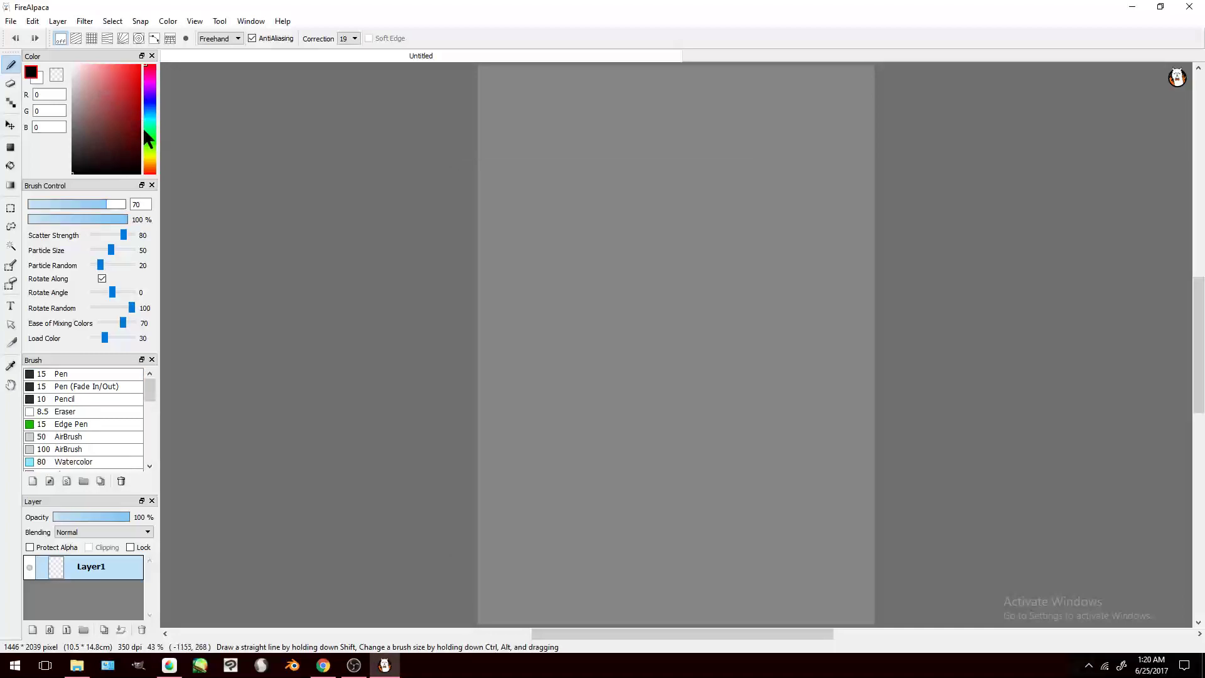
# Step: Set the foreground color to green with RGB 79, 142, 57 and the brush size to 100
pyautogui.click(143, 135)
pyautogui.click(145, 143)
pyautogui.click(97, 147)
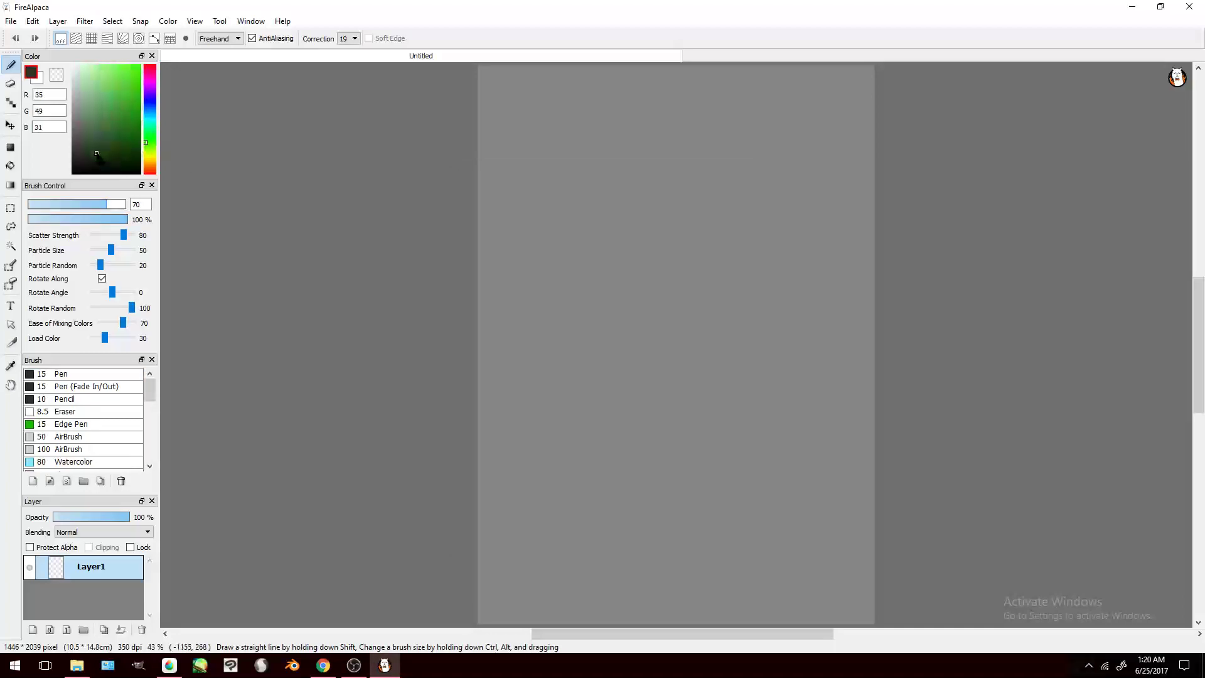
pyautogui.moveTo(99, 147)
pyautogui.mouseDown()
pyautogui.moveTo(125, 89)
pyautogui.moveTo(113, 112)
pyautogui.mouseUp()
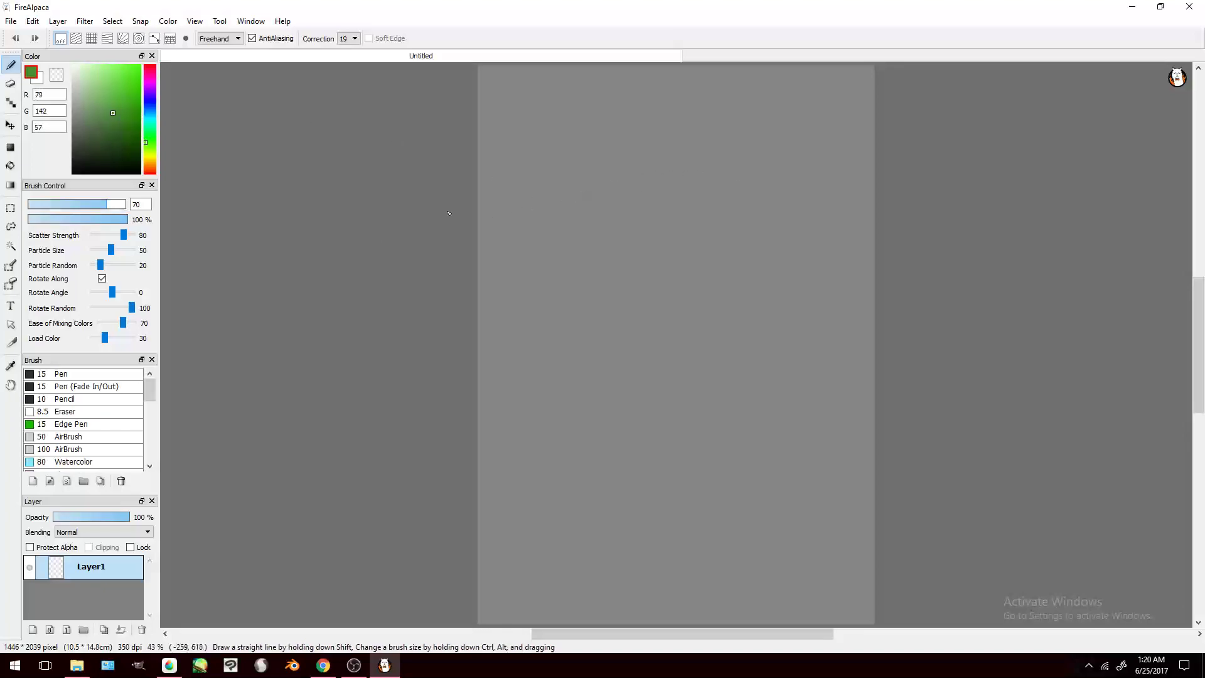
pyautogui.write('100')
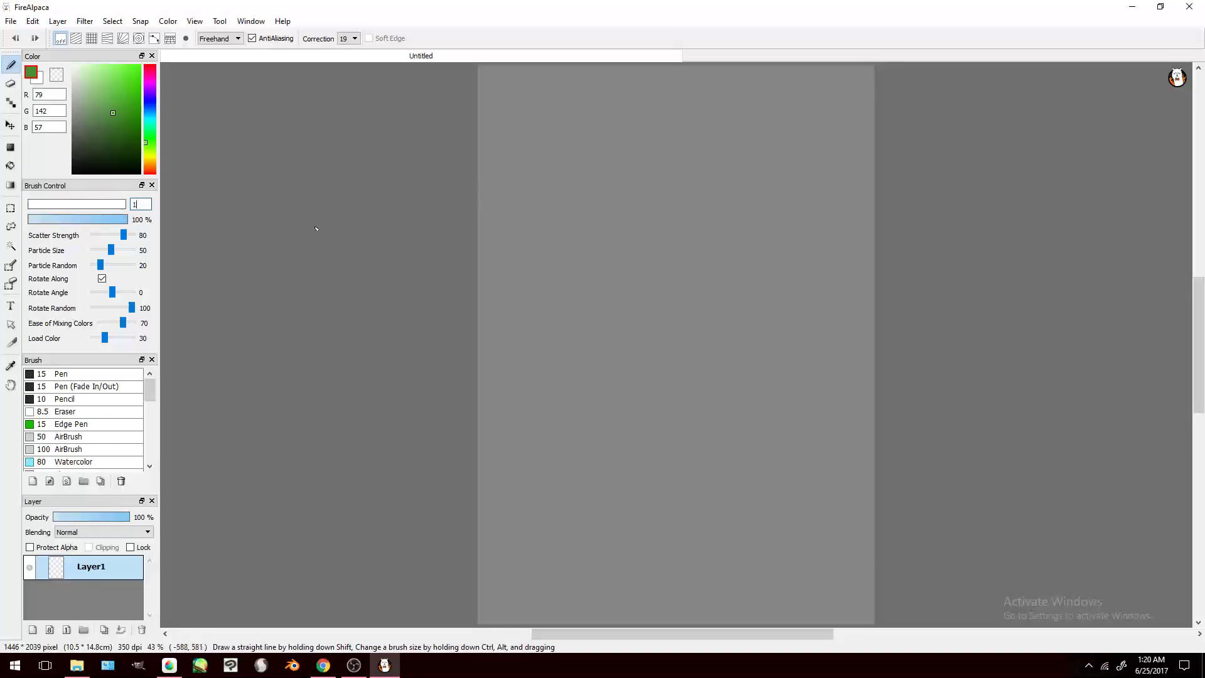
# Step: Undo a first trial stroke, and paint a large green pine tree shape with spreading branches on Layer1
pyautogui.moveTo(719, 208)
pyautogui.mouseDown()
pyautogui.moveTo(761, 204)
pyautogui.moveTo(710, 299)
pyautogui.moveTo(722, 257)
pyautogui.moveTo(754, 311)
pyautogui.moveTo(722, 311)
pyautogui.mouseUp()
pyautogui.hotkey('ctrl', 'z')
pyautogui.moveTo(772, 125)
pyautogui.mouseDown()
pyautogui.moveTo(709, 185)
pyautogui.moveTo(752, 224)
pyautogui.moveTo(809, 176)
pyautogui.moveTo(870, 246)
pyautogui.mouseUp()
pyautogui.moveTo(734, 211)
pyautogui.mouseDown()
pyautogui.moveTo(653, 276)
pyautogui.moveTo(758, 261)
pyautogui.moveTo(835, 276)
pyautogui.moveTo(778, 351)
pyautogui.moveTo(627, 401)
pyautogui.moveTo(824, 400)
pyautogui.moveTo(816, 339)
pyautogui.moveTo(678, 439)
pyautogui.moveTo(753, 471)
pyautogui.moveTo(771, 415)
pyautogui.moveTo(860, 521)
pyautogui.moveTo(628, 427)
pyautogui.moveTo(534, 502)
pyautogui.moveTo(594, 347)
pyautogui.moveTo(527, 380)
pyautogui.mouseUp()
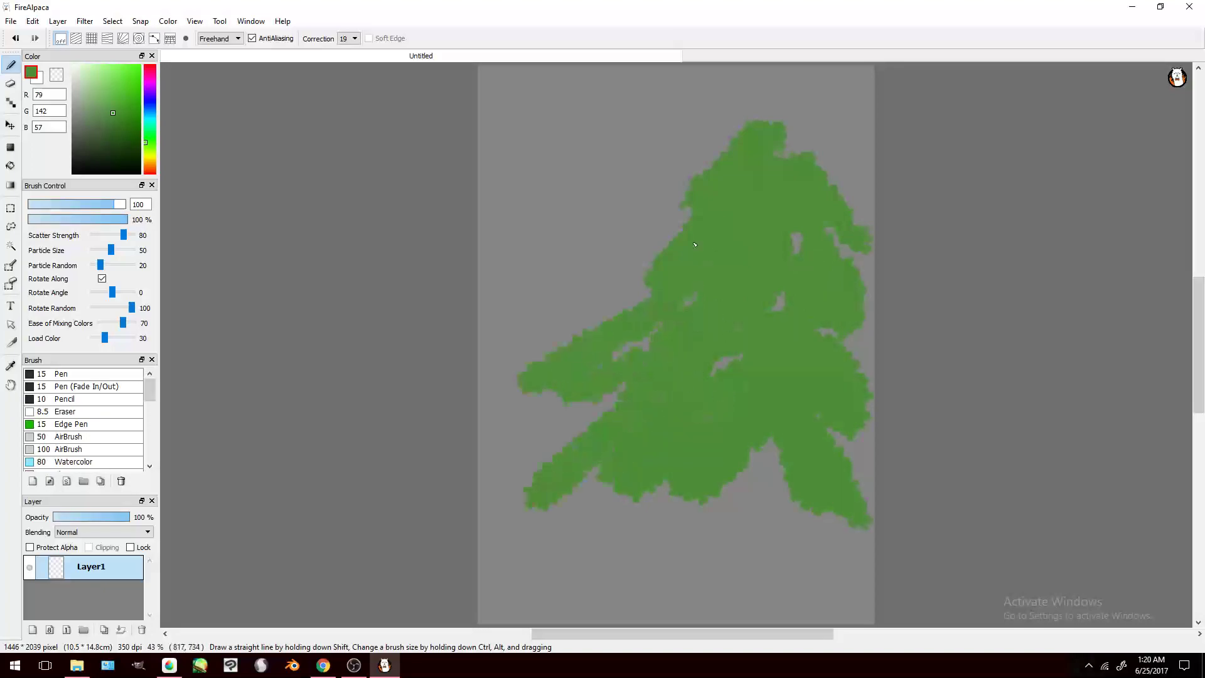
pyautogui.moveTo(671, 219); pyautogui.dragTo(531, 292)
pyautogui.moveTo(652, 189)
pyautogui.mouseDown()
pyautogui.moveTo(747, 113)
pyautogui.moveTo(816, 142)
pyautogui.moveTo(854, 200)
pyautogui.moveTo(860, 282)
pyautogui.mouseUp()
pyautogui.moveTo(902, 424)
pyautogui.mouseDown()
pyautogui.moveTo(841, 351)
pyautogui.moveTo(894, 307)
pyautogui.moveTo(944, 336)
pyautogui.moveTo(882, 322)
pyautogui.moveTo(941, 371)
pyautogui.moveTo(801, 444)
pyautogui.moveTo(821, 493)
pyautogui.moveTo(882, 475)
pyautogui.moveTo(734, 442)
pyautogui.moveTo(810, 536)
pyautogui.moveTo(837, 442)
pyautogui.moveTo(851, 453)
pyautogui.moveTo(734, 444)
pyautogui.moveTo(638, 499)
pyautogui.moveTo(668, 452)
pyautogui.moveTo(576, 480)
pyautogui.mouseUp()
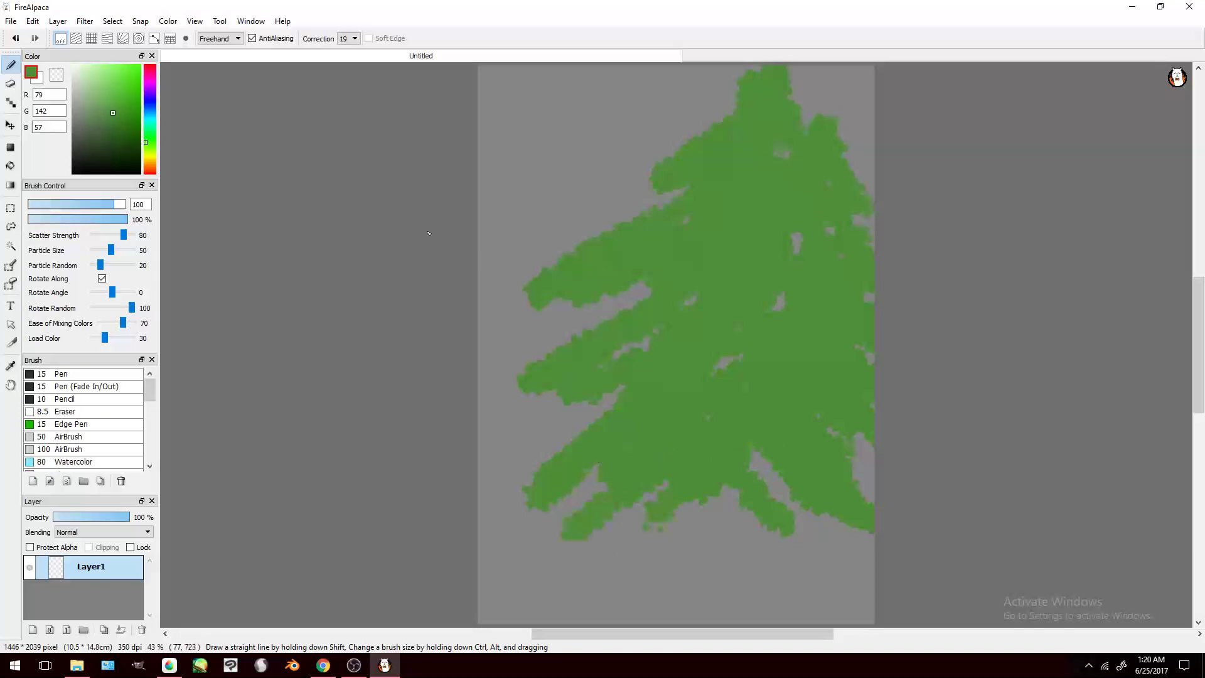
# Step: Set the foreground color to dark green, RGB 10, 81, 3, and paint shading strokes over the lower half of the tree
pyautogui.click(104, 147)
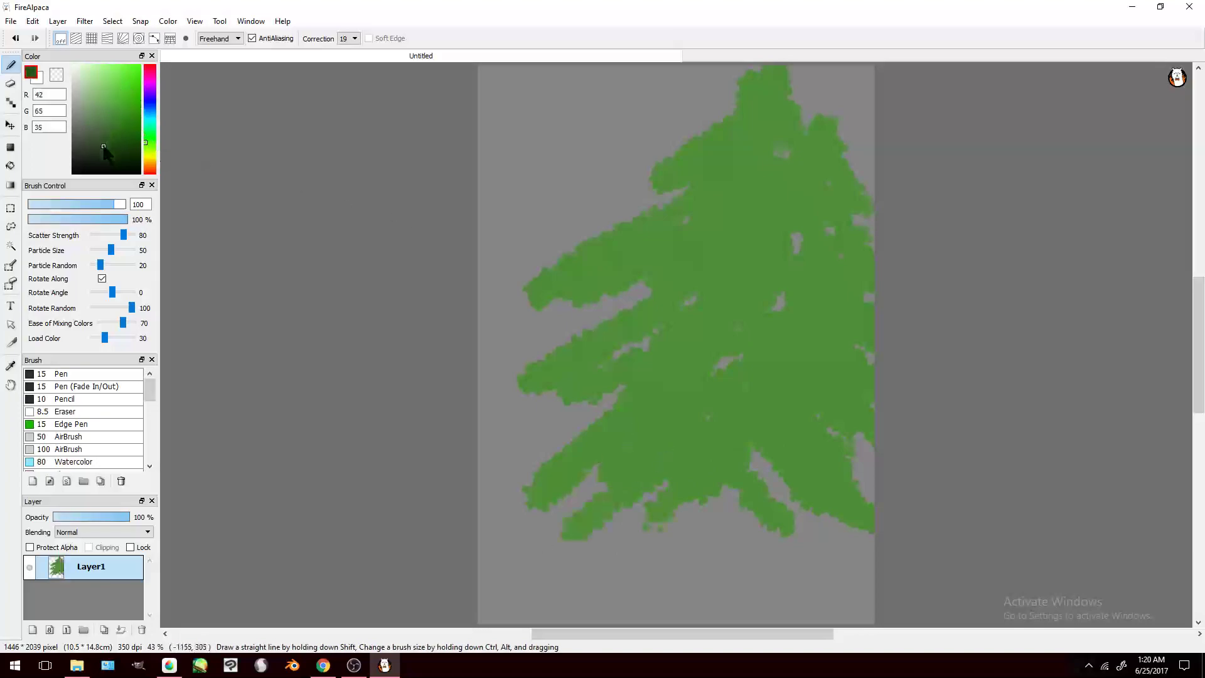
pyautogui.click(146, 143)
pyautogui.moveTo(128, 148); pyautogui.dragTo(138, 138)
pyautogui.moveTo(656, 279)
pyautogui.mouseDown()
pyautogui.moveTo(540, 364)
pyautogui.moveTo(644, 279)
pyautogui.moveTo(557, 324)
pyautogui.moveTo(628, 325)
pyautogui.moveTo(540, 405)
pyautogui.mouseUp()
pyautogui.moveTo(666, 333); pyautogui.dragTo(575, 439)
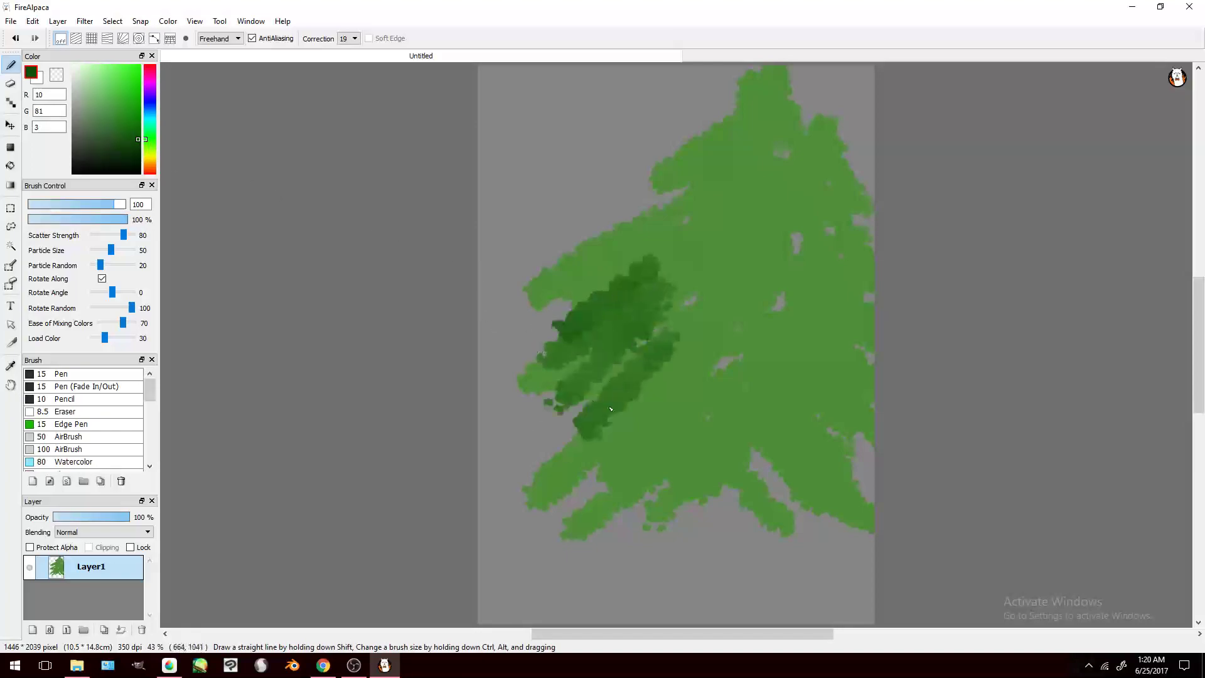
pyautogui.moveTo(690, 383); pyautogui.dragTo(574, 514)
pyautogui.moveTo(728, 386)
pyautogui.mouseDown()
pyautogui.moveTo(627, 511)
pyautogui.moveTo(703, 525)
pyautogui.mouseUp()
pyautogui.moveTo(690, 399); pyautogui.dragTo(804, 502)
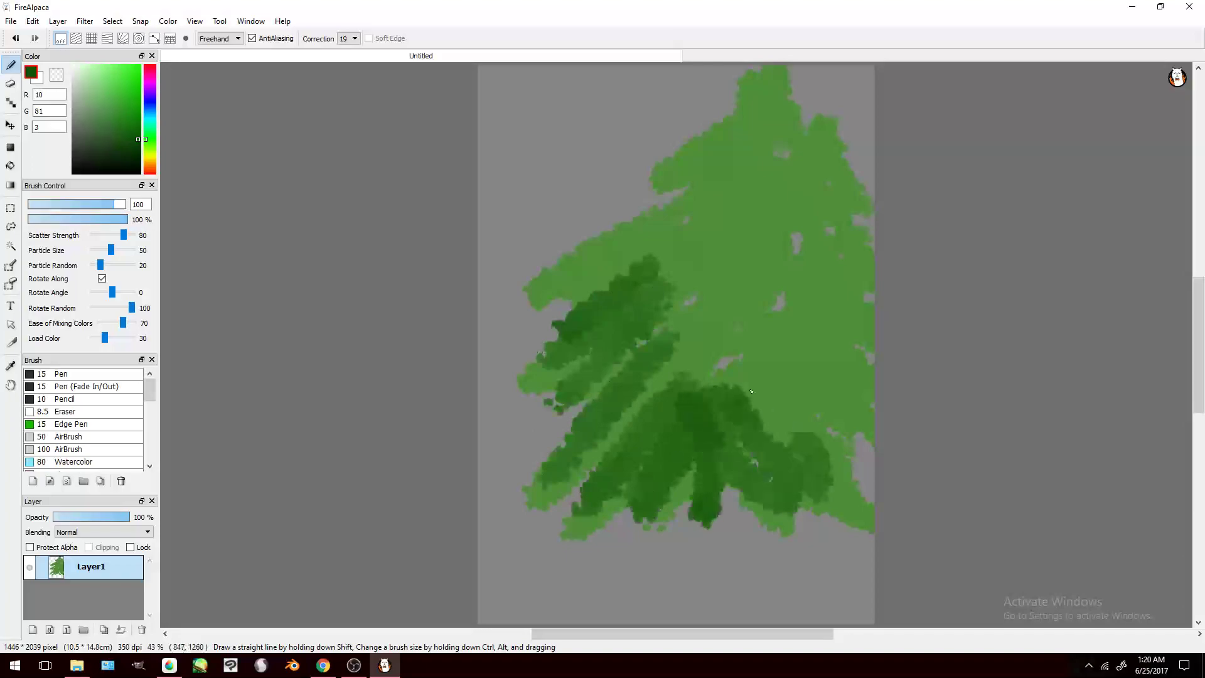
pyautogui.moveTo(728, 383); pyautogui.dragTo(872, 471)
pyautogui.moveTo(697, 264); pyautogui.dragTo(653, 389)
pyautogui.moveTo(703, 295)
pyautogui.mouseDown()
pyautogui.moveTo(680, 364)
pyautogui.moveTo(741, 326)
pyautogui.moveTo(834, 352)
pyautogui.moveTo(873, 332)
pyautogui.mouseUp()
# Step: Adjust the dark green slightly and add two more shading strokes among the tree's lower right branches
pyautogui.click(135, 145)
pyautogui.moveTo(722, 420)
pyautogui.mouseDown()
pyautogui.moveTo(781, 496)
pyautogui.moveTo(835, 502)
pyautogui.mouseUp()
pyautogui.moveTo(800, 377)
pyautogui.mouseDown()
pyautogui.moveTo(901, 431)
pyautogui.moveTo(876, 408)
pyautogui.mouseUp()
# Step: Set the color to dark olive, RGB 51, 68, 5, and paint strokes over the upper left branches and down toward the tree's middle
pyautogui.click(148, 150)
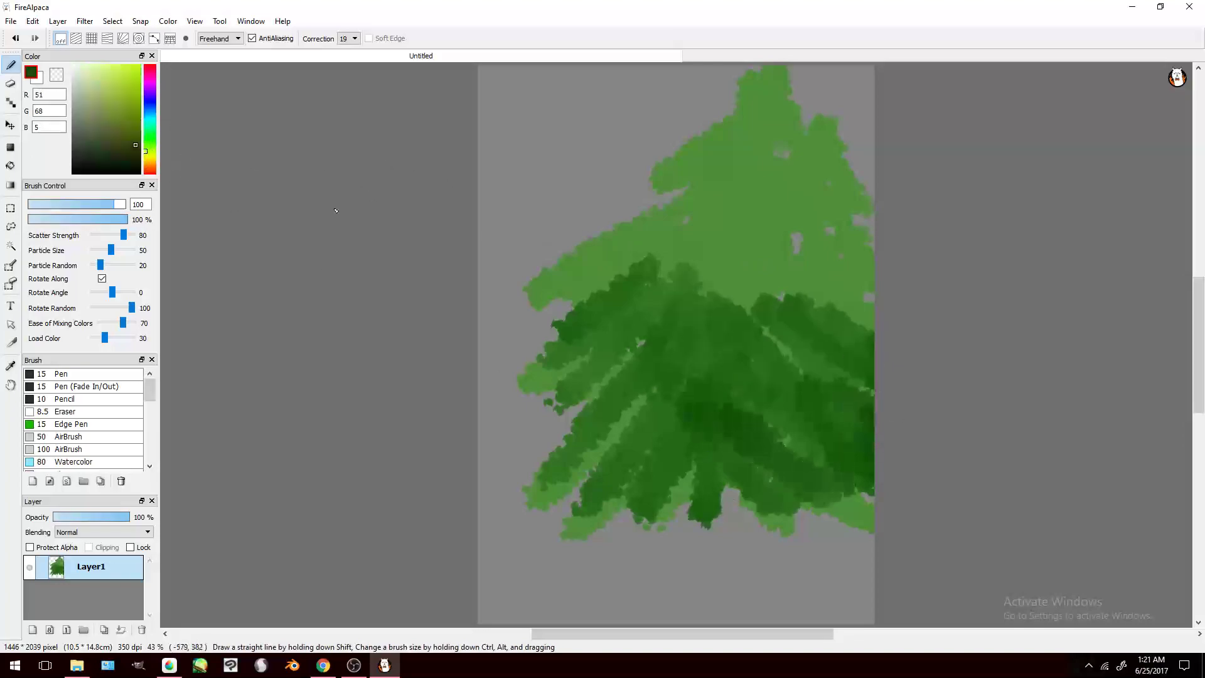
pyautogui.moveTo(706, 189); pyautogui.dragTo(568, 270)
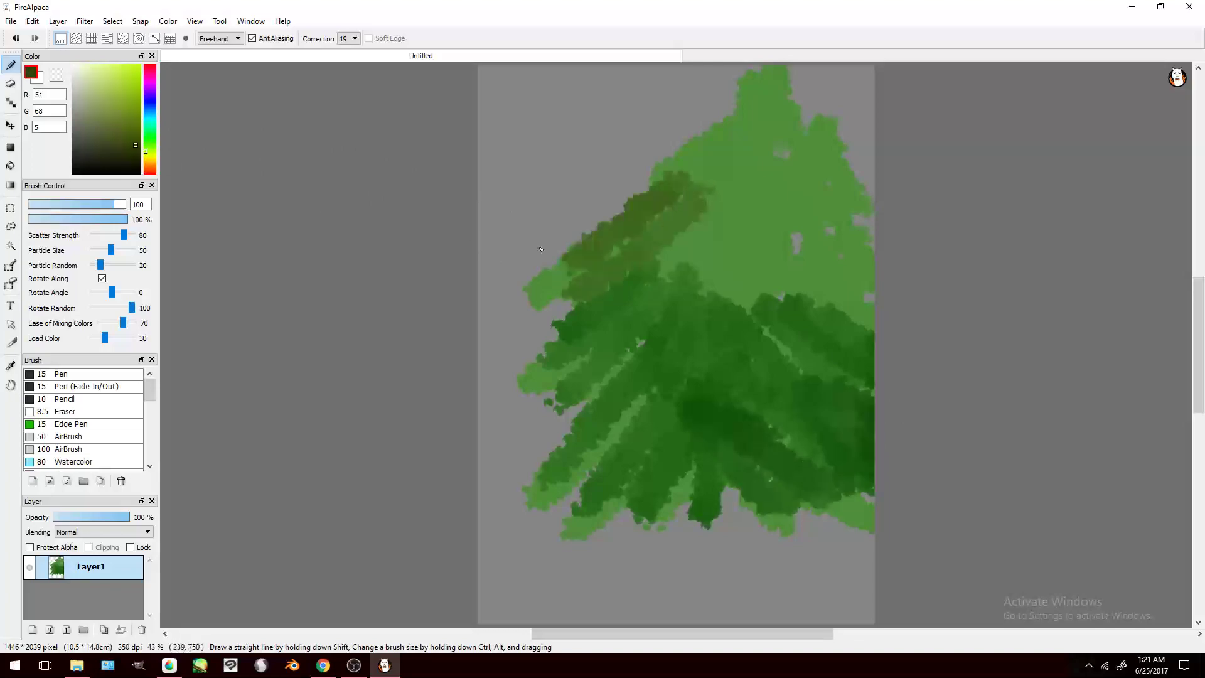
pyautogui.moveTo(678, 152); pyautogui.dragTo(565, 244)
pyautogui.moveTo(621, 178)
pyautogui.mouseDown()
pyautogui.moveTo(740, 94)
pyautogui.moveTo(656, 226)
pyautogui.mouseUp()
pyautogui.moveTo(607, 271); pyautogui.dragTo(741, 179)
pyautogui.moveTo(735, 213)
pyautogui.mouseDown()
pyautogui.moveTo(653, 289)
pyautogui.moveTo(684, 351)
pyautogui.mouseUp()
# Step: Set the color to lime, RGB 188, 255, 0, and paint bright strokes over the upper left, center and tip of the tree
pyautogui.moveTo(134, 135); pyautogui.dragTo(139, 65)
pyautogui.moveTo(687, 74); pyautogui.dragTo(650, 185)
pyautogui.moveTo(719, 113); pyautogui.dragTo(599, 217)
pyautogui.moveTo(618, 229); pyautogui.dragTo(568, 279)
pyautogui.moveTo(684, 196); pyautogui.dragTo(587, 295)
pyautogui.moveTo(718, 164); pyautogui.dragTo(624, 314)
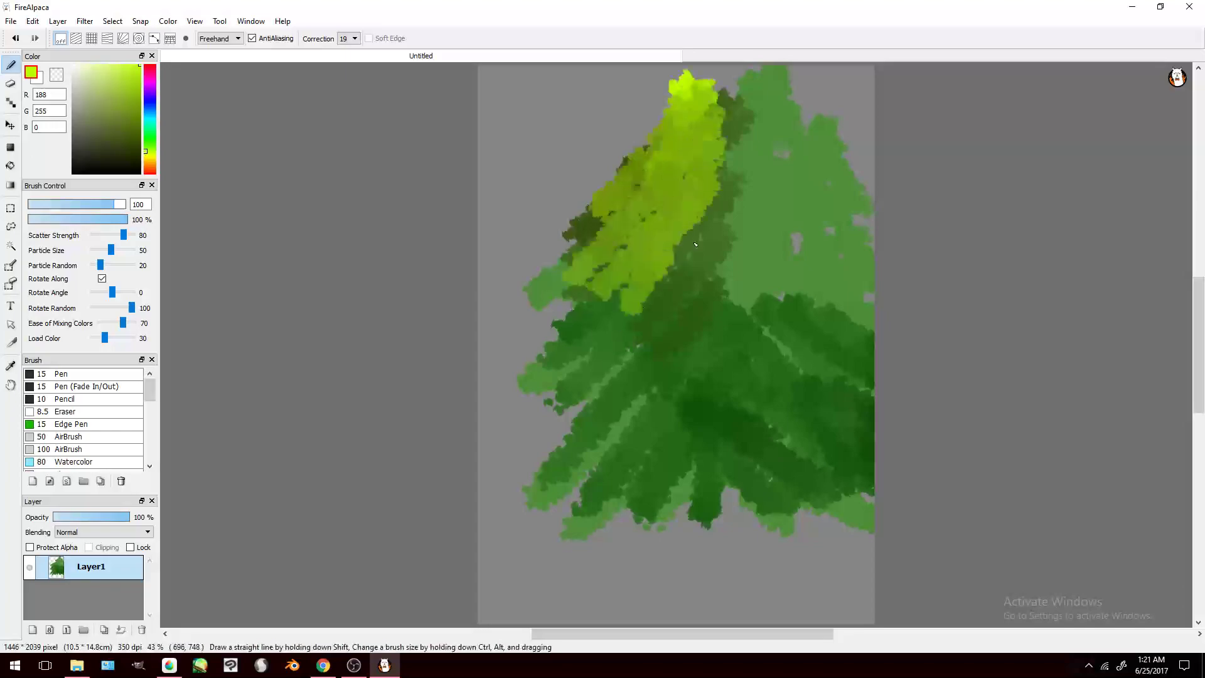
pyautogui.moveTo(737, 195); pyautogui.dragTo(697, 295)
pyautogui.moveTo(776, 188); pyautogui.dragTo(718, 348)
pyautogui.moveTo(782, 171); pyautogui.dragTo(807, 295)
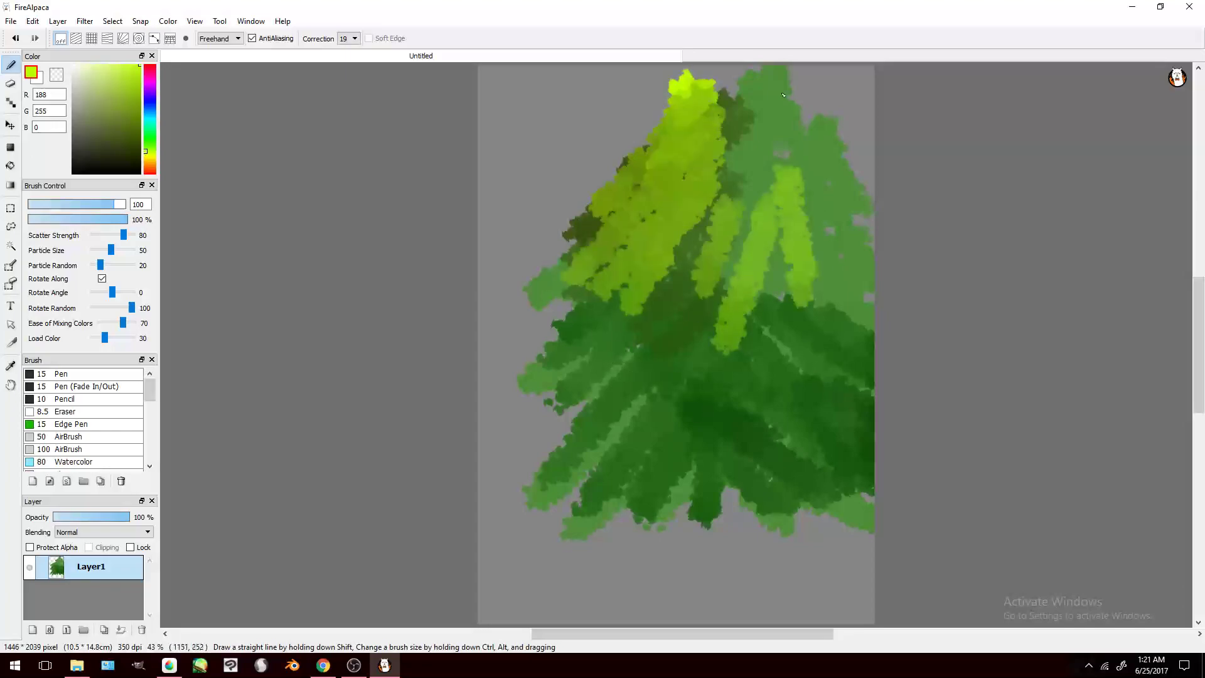
pyautogui.moveTo(769, 74); pyautogui.dragTo(750, 119)
pyautogui.moveTo(741, 70); pyautogui.dragTo(728, 114)
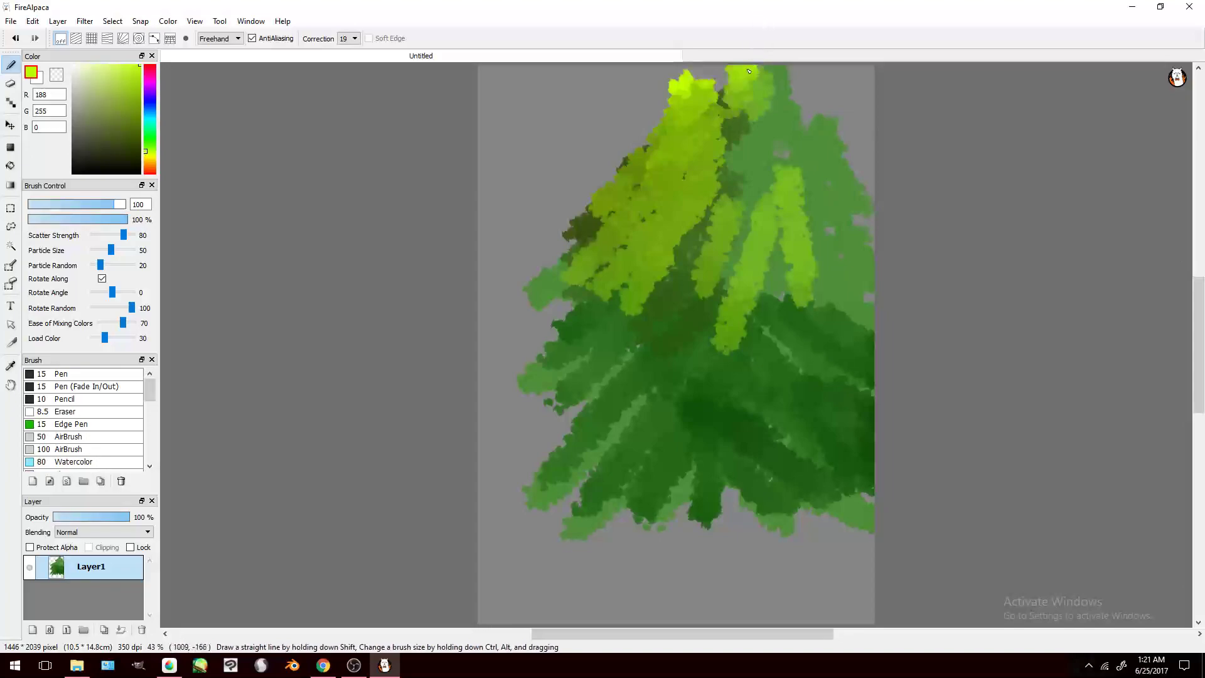
# Step: Set the color to yellow, RGB 249, 255, 0, and paint highlight strokes on the upper center and upper right branches
pyautogui.moveTo(148, 151); pyautogui.dragTo(147, 159)
pyautogui.click(146, 155)
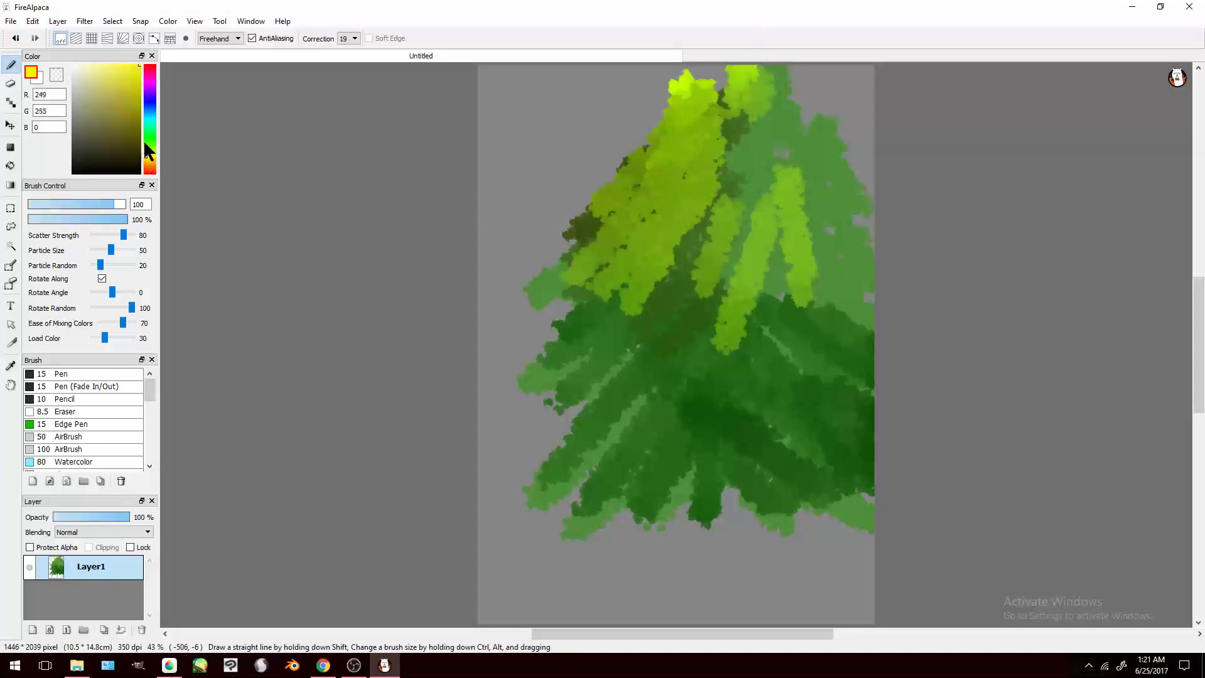
pyautogui.moveTo(697, 151); pyautogui.dragTo(678, 123)
pyautogui.moveTo(747, 68)
pyautogui.mouseDown()
pyautogui.moveTo(681, 126)
pyautogui.moveTo(728, 73)
pyautogui.moveTo(816, 107)
pyautogui.moveTo(832, 148)
pyautogui.mouseUp()
pyautogui.moveTo(812, 76); pyautogui.dragTo(828, 207)
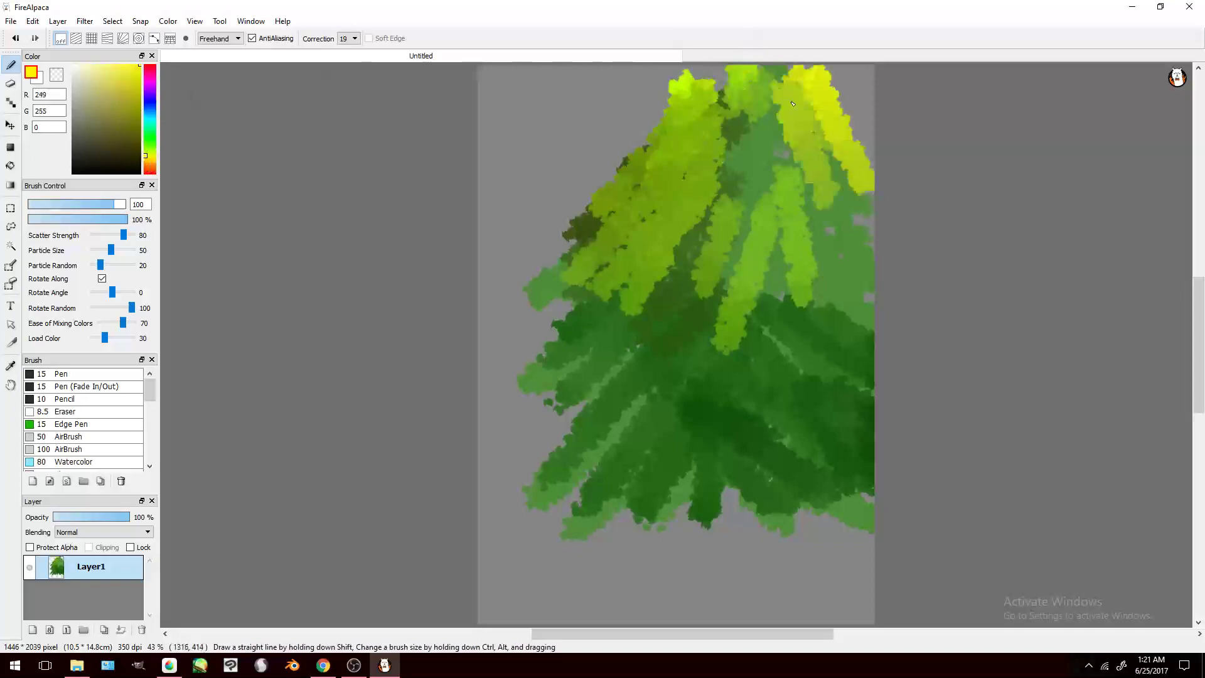
pyautogui.moveTo(779, 104); pyautogui.dragTo(741, 222)
pyautogui.moveTo(759, 91); pyautogui.dragTo(735, 195)
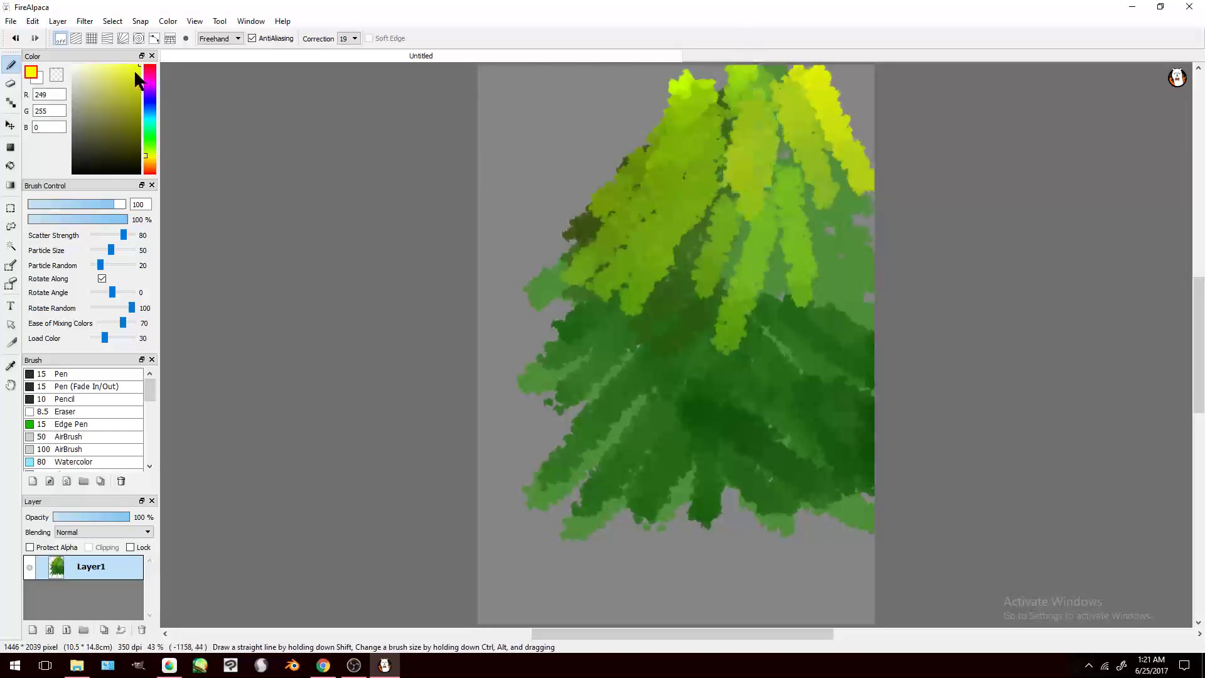
# Step: Set the color to orange, RGB 255, 191, 0, and paint accent strokes across the upper half of the tree
pyautogui.click(148, 161)
pyautogui.moveTo(706, 67)
pyautogui.mouseDown()
pyautogui.moveTo(681, 107)
pyautogui.moveTo(719, 69)
pyautogui.mouseUp()
pyautogui.moveTo(688, 148); pyautogui.dragTo(621, 233)
pyautogui.moveTo(706, 176); pyautogui.dragTo(640, 283)
pyautogui.moveTo(753, 213); pyautogui.dragTo(696, 320)
pyautogui.moveTo(776, 210)
pyautogui.mouseDown()
pyautogui.moveTo(754, 286)
pyautogui.moveTo(763, 314)
pyautogui.mouseUp()
pyautogui.moveTo(841, 210); pyautogui.dragTo(816, 314)
pyautogui.moveTo(860, 233); pyautogui.dragTo(841, 302)
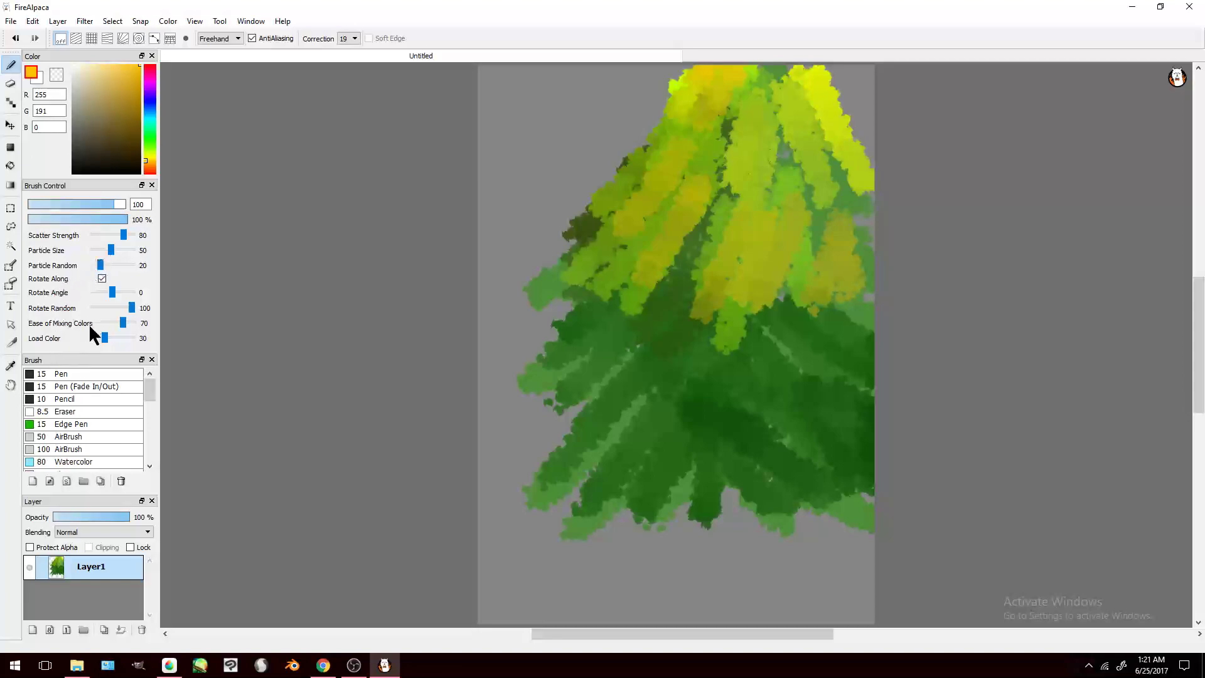
# Step: Set the NEW BRUSH's minimum width to 50% and test it with an orange stroke at the tree's upper left edge
pyautogui.moveTo(148, 389)
pyautogui.mouseDown()
pyautogui.moveTo(122, 483)
pyautogui.moveTo(78, 462)
pyautogui.mouseUp()
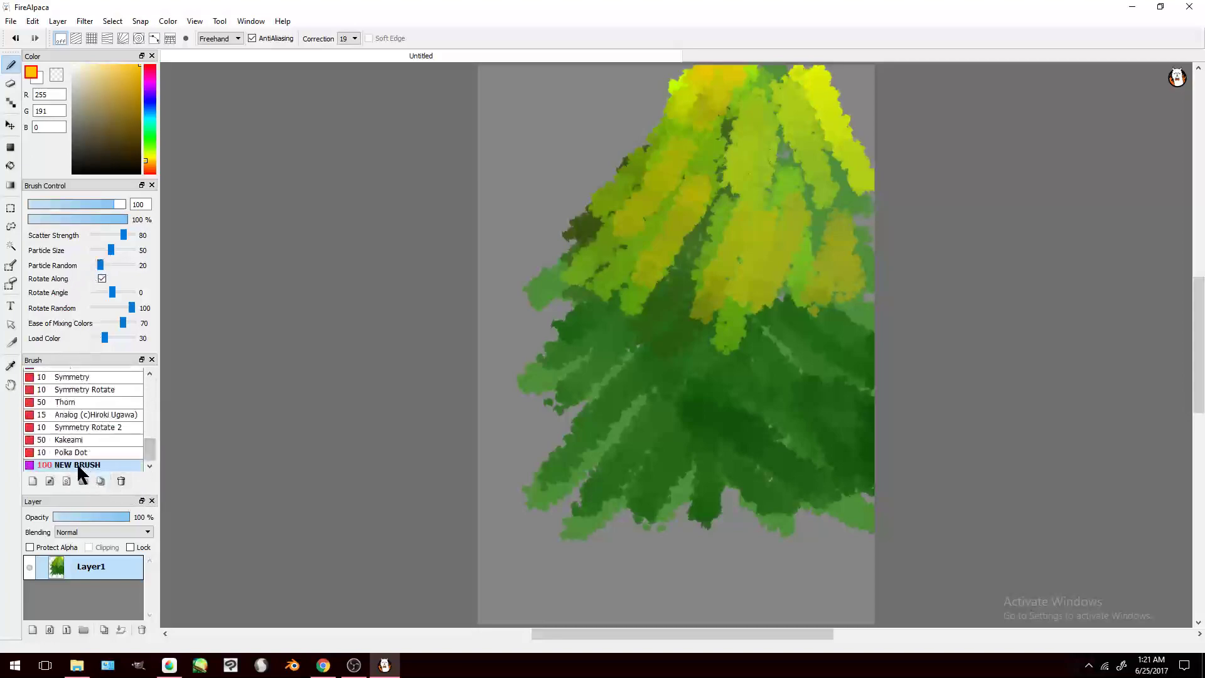
pyautogui.doubleClick(68, 466)
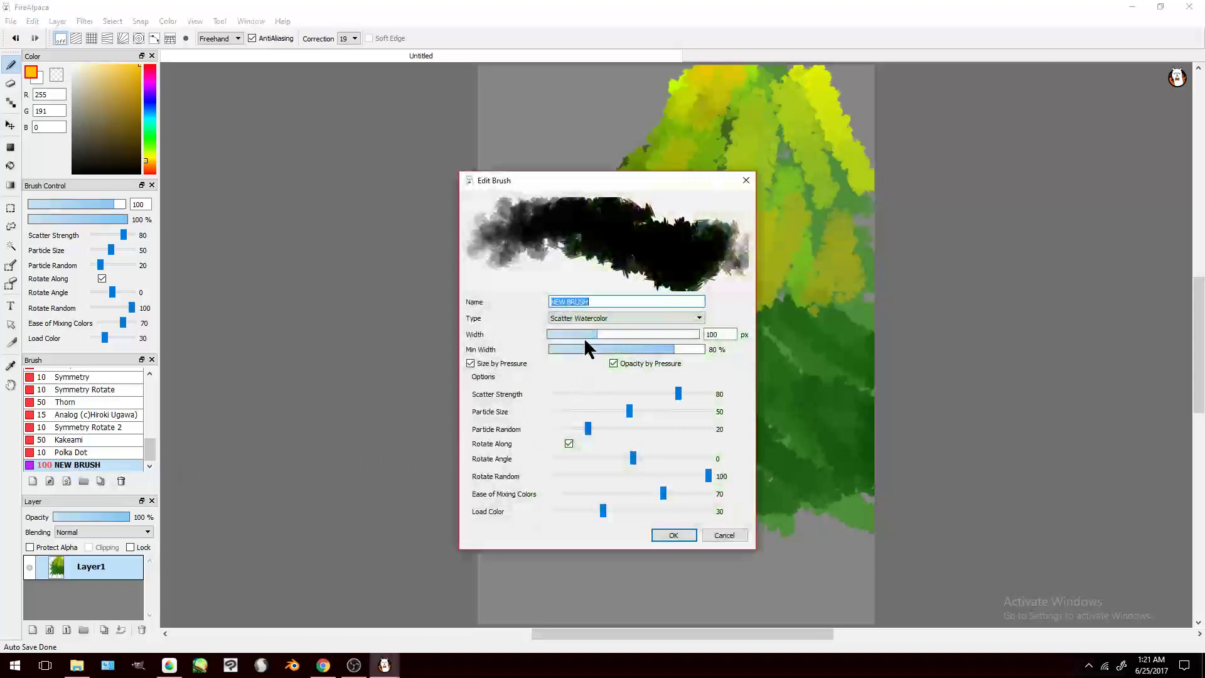
pyautogui.moveTo(663, 353); pyautogui.dragTo(628, 353)
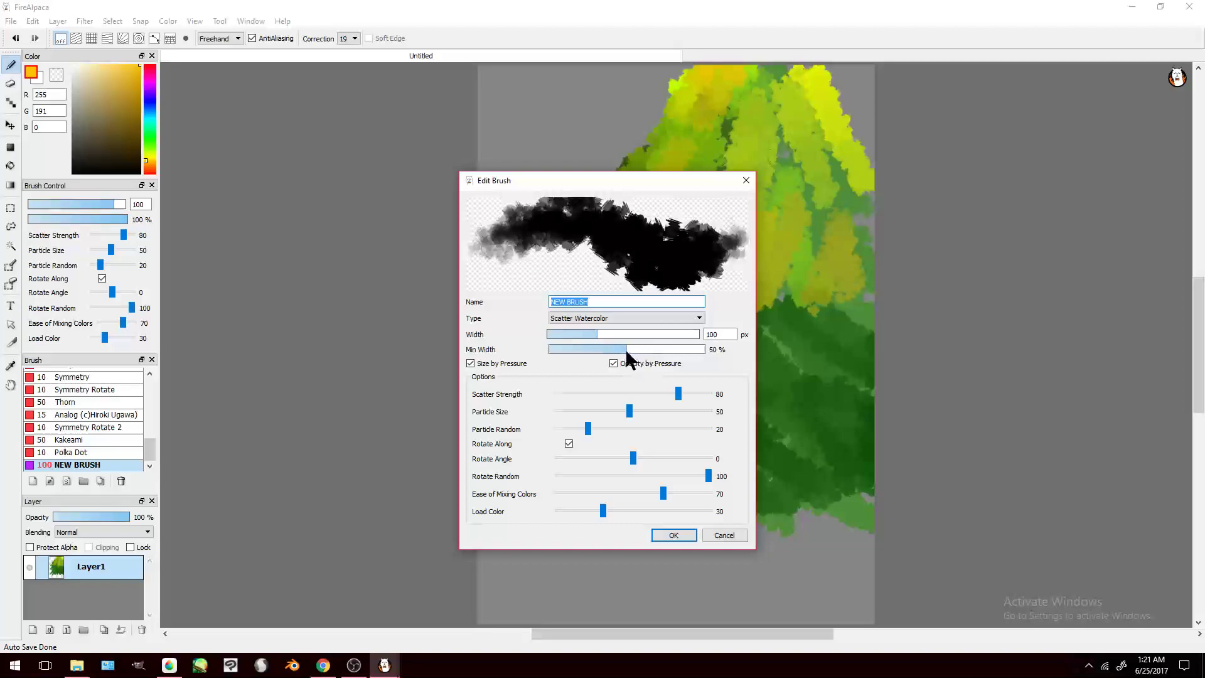
pyautogui.click(673, 535)
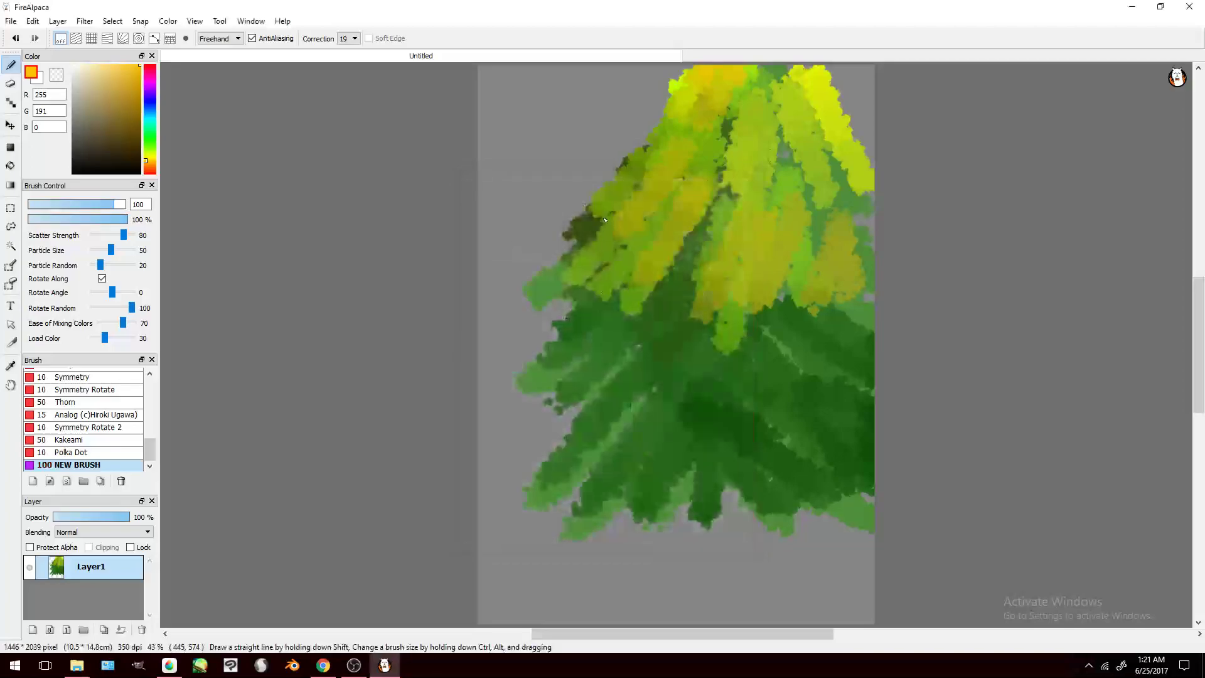
pyautogui.moveTo(670, 101); pyautogui.dragTo(651, 135)
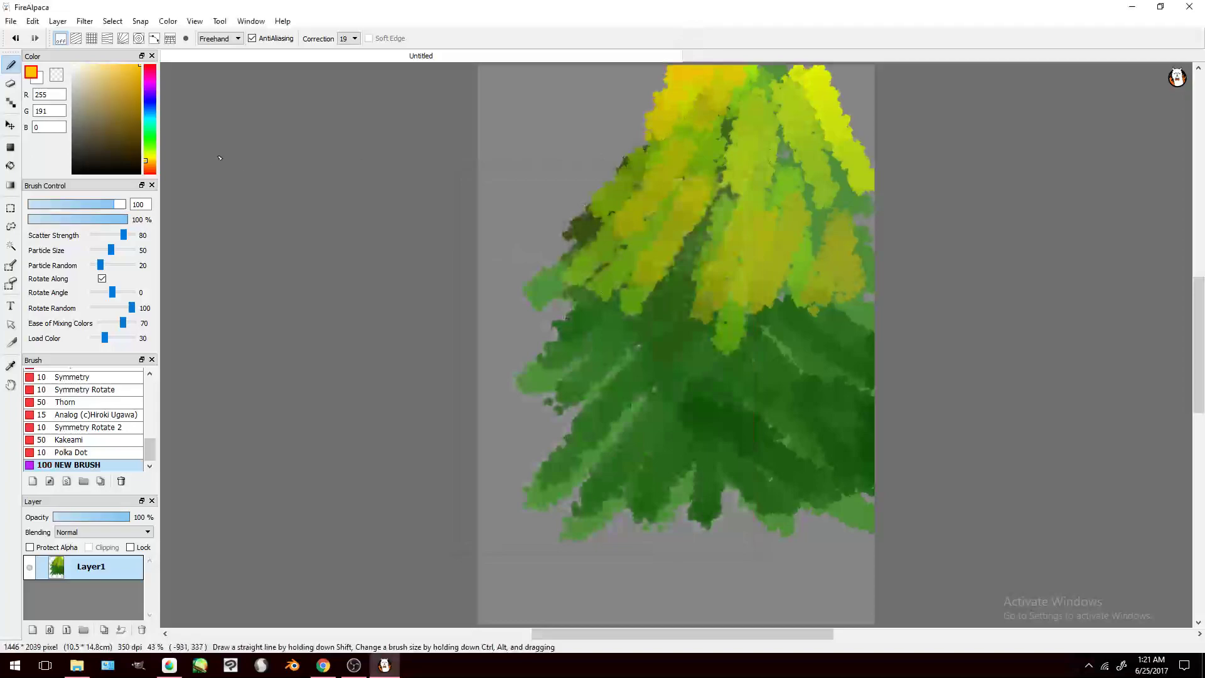
# Step: Change the color to pale yellow, RGB 255, 254, 196, and try strokes along the upper left edge, undoing the unwanted ones
pyautogui.moveTo(145, 159); pyautogui.dragTo(145, 155)
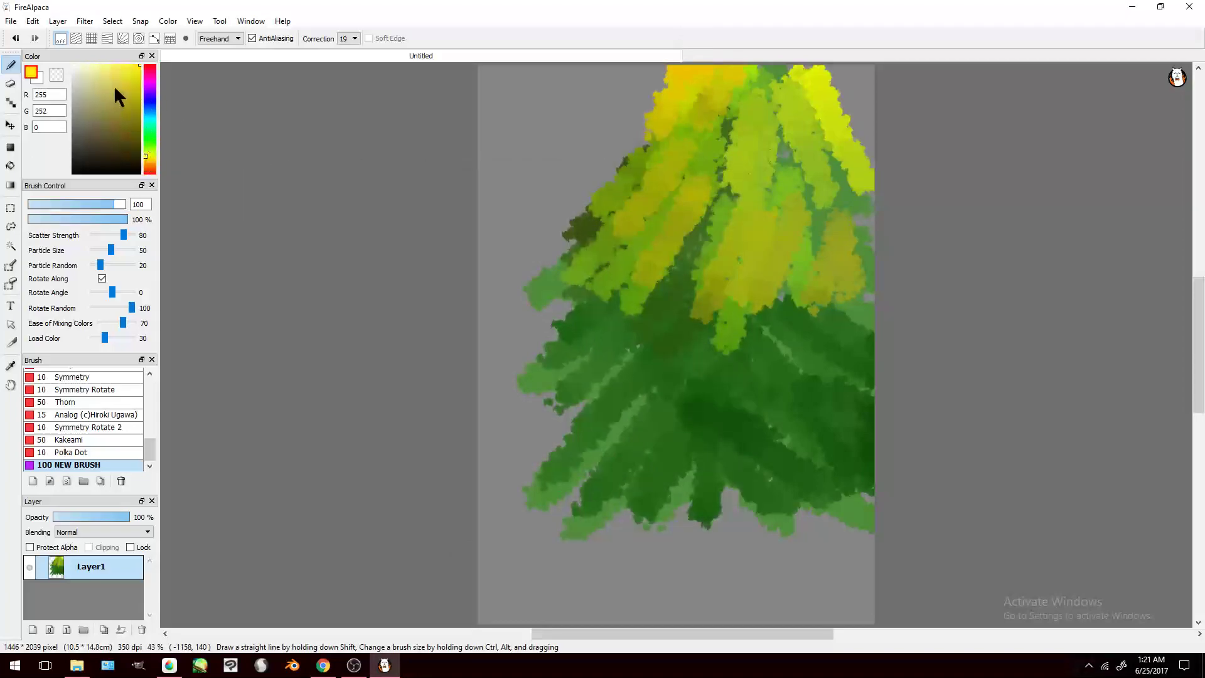
pyautogui.moveTo(679, 71)
pyautogui.mouseDown()
pyautogui.moveTo(612, 132)
pyautogui.moveTo(531, 243)
pyautogui.mouseUp()
pyautogui.hotkey('ctrl', 'z')
pyautogui.moveTo(650, 139); pyautogui.dragTo(485, 268)
pyautogui.hotkey('ctrl', 'z')
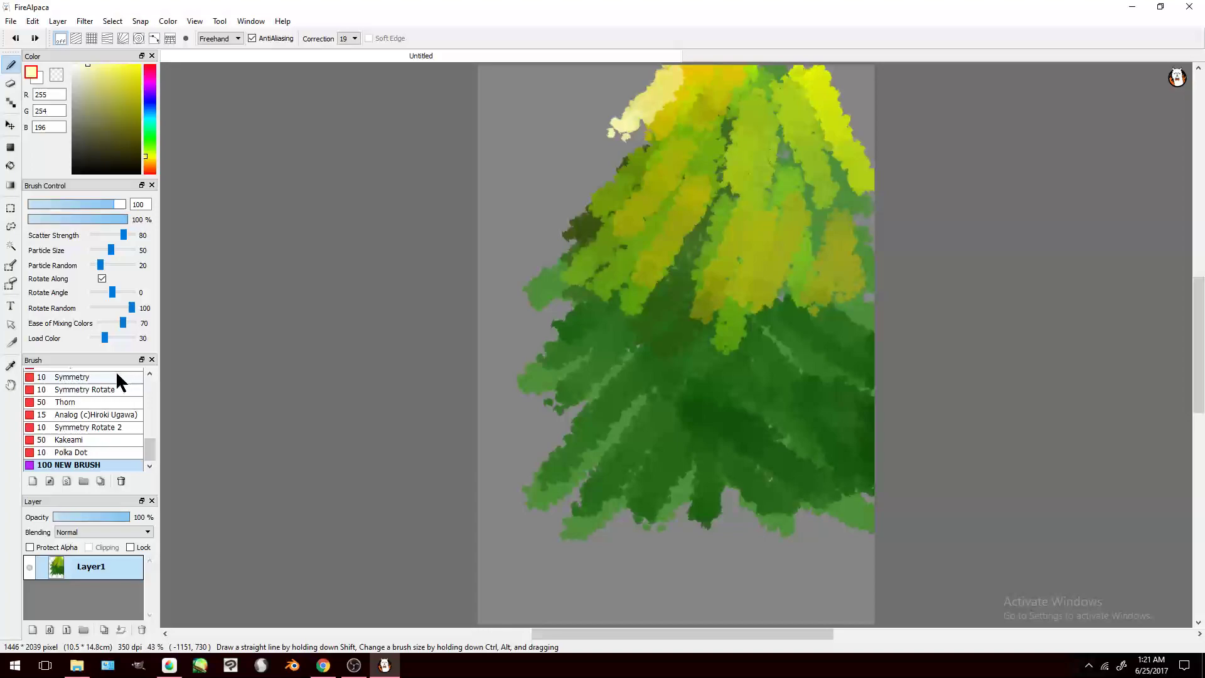
# Step: Reduce the NEW BRUSH's minimum width to 25%
pyautogui.doubleClick(92, 464)
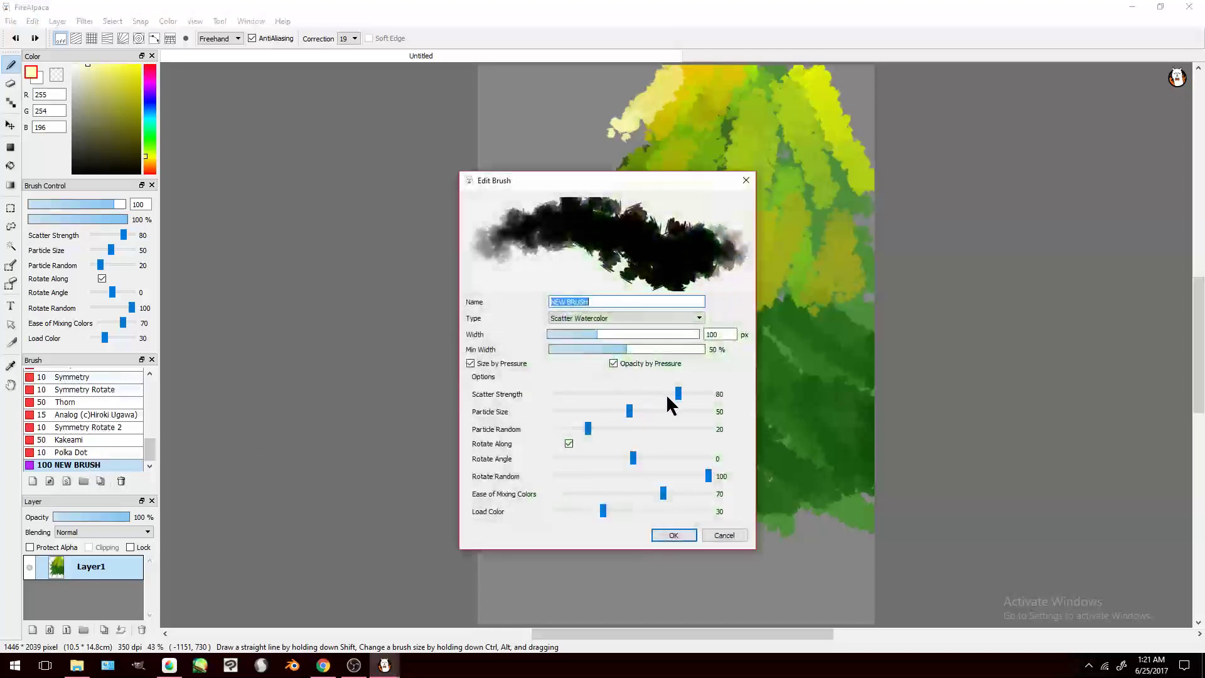
pyautogui.moveTo(618, 350); pyautogui.dragTo(589, 351)
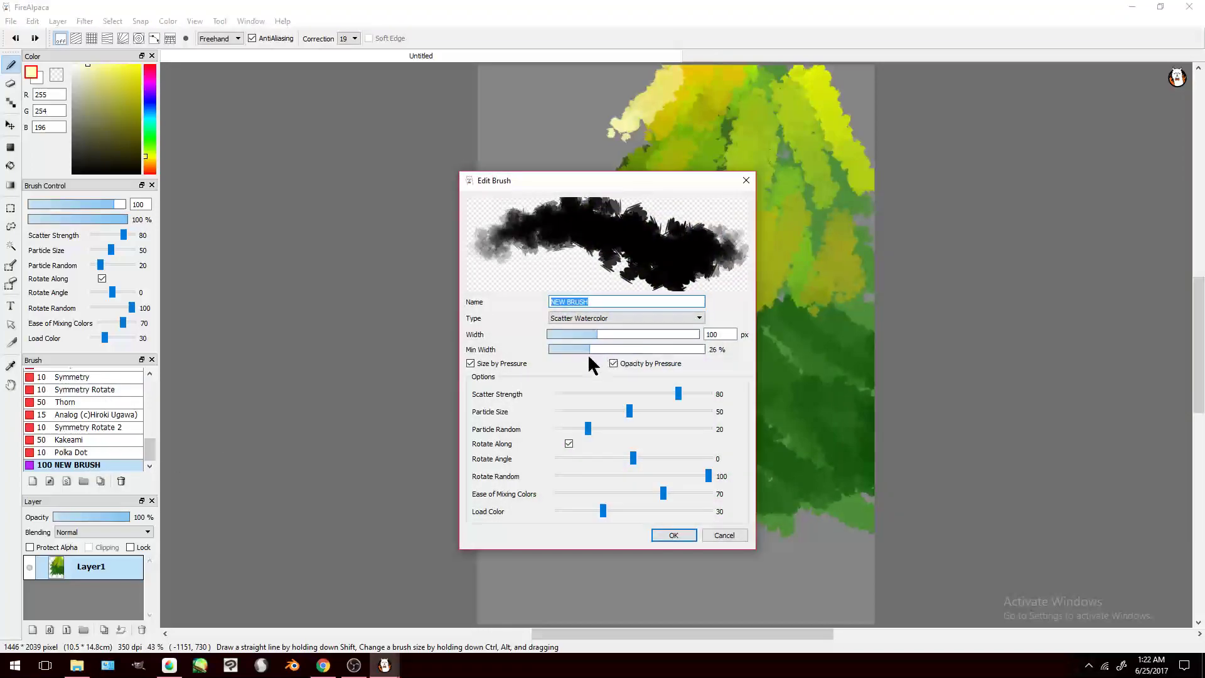
pyautogui.click(671, 537)
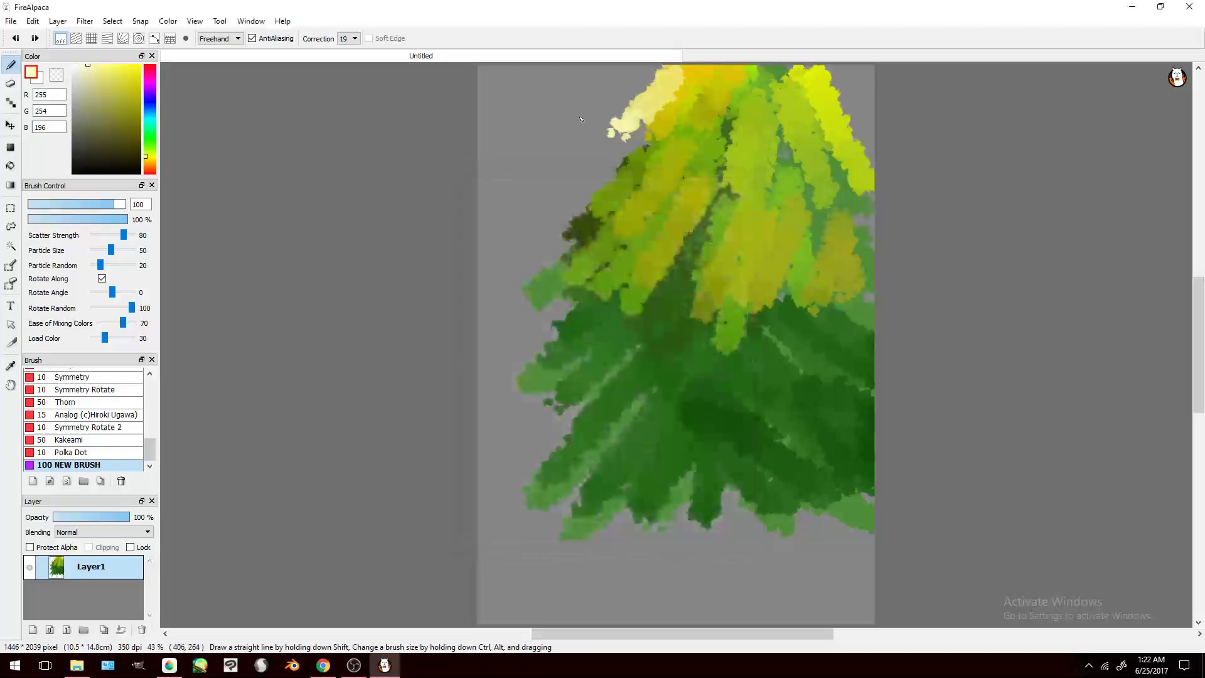
# Step: Paint pale yellow highlights on the branch tips all along the tree's left edge, undoing unwanted trial strokes
pyautogui.moveTo(650, 136); pyautogui.dragTo(502, 276)
pyautogui.hotkey('ctrl', 'z')
pyautogui.moveTo(651, 136); pyautogui.dragTo(499, 282)
pyautogui.hotkey('ctrl', 'z')
pyautogui.moveTo(637, 295); pyautogui.dragTo(484, 386)
pyautogui.moveTo(597, 392); pyautogui.dragTo(505, 471)
pyautogui.moveTo(596, 420)
pyautogui.mouseDown()
pyautogui.moveTo(534, 480)
pyautogui.moveTo(532, 520)
pyautogui.mouseUp()
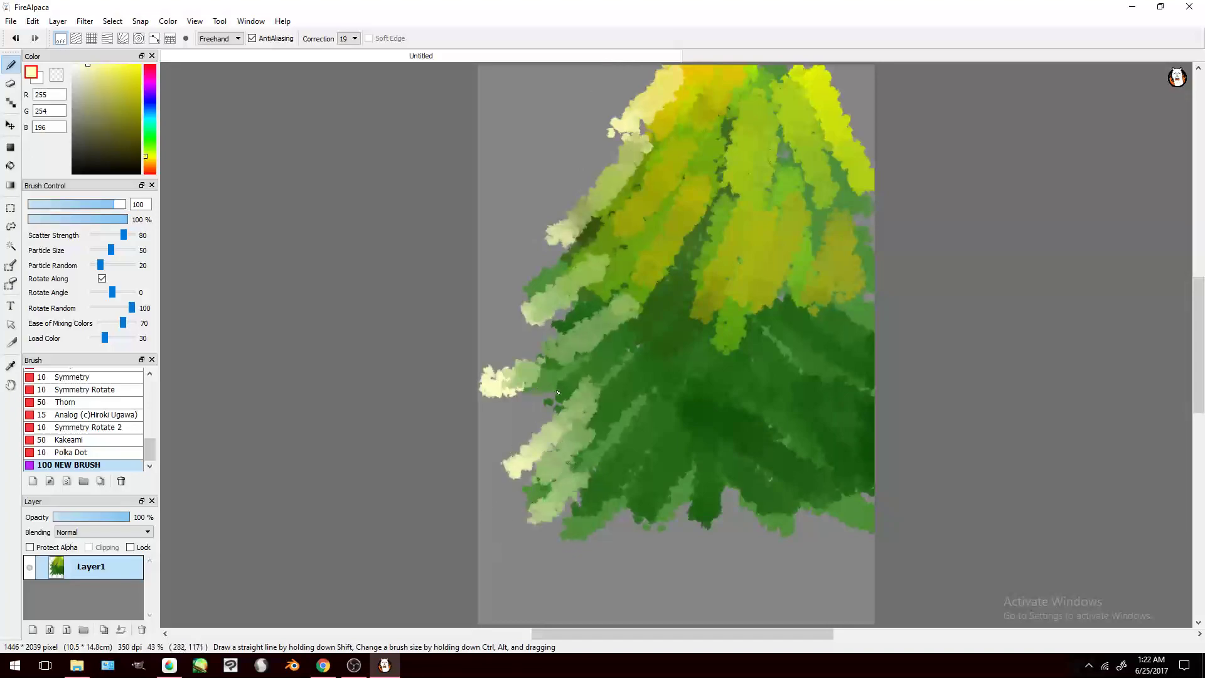
pyautogui.moveTo(555, 394); pyautogui.dragTo(518, 426)
pyautogui.moveTo(572, 295); pyautogui.dragTo(511, 357)
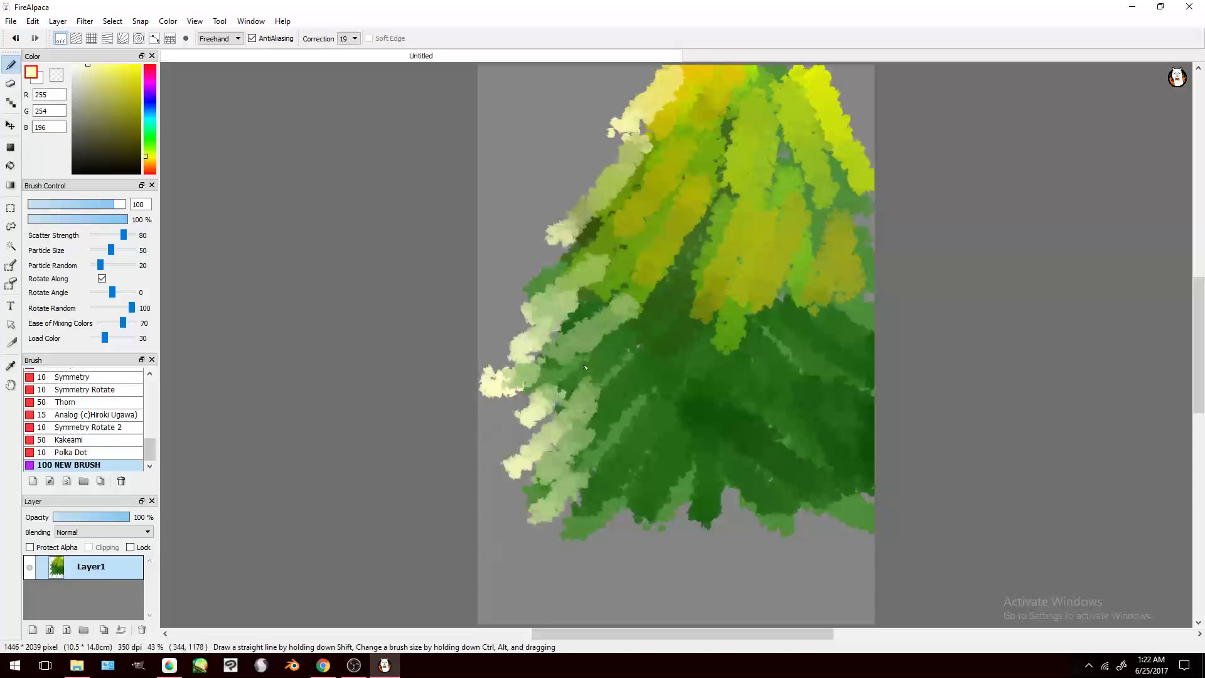
# Step: Add short pale yellow highlights across the lower middle of the tree and on the branch tips along its bottom edge
pyautogui.moveTo(631, 392); pyautogui.dragTo(604, 415)
pyautogui.moveTo(696, 393); pyautogui.dragTo(659, 439)
pyautogui.moveTo(781, 376); pyautogui.dragTo(731, 437)
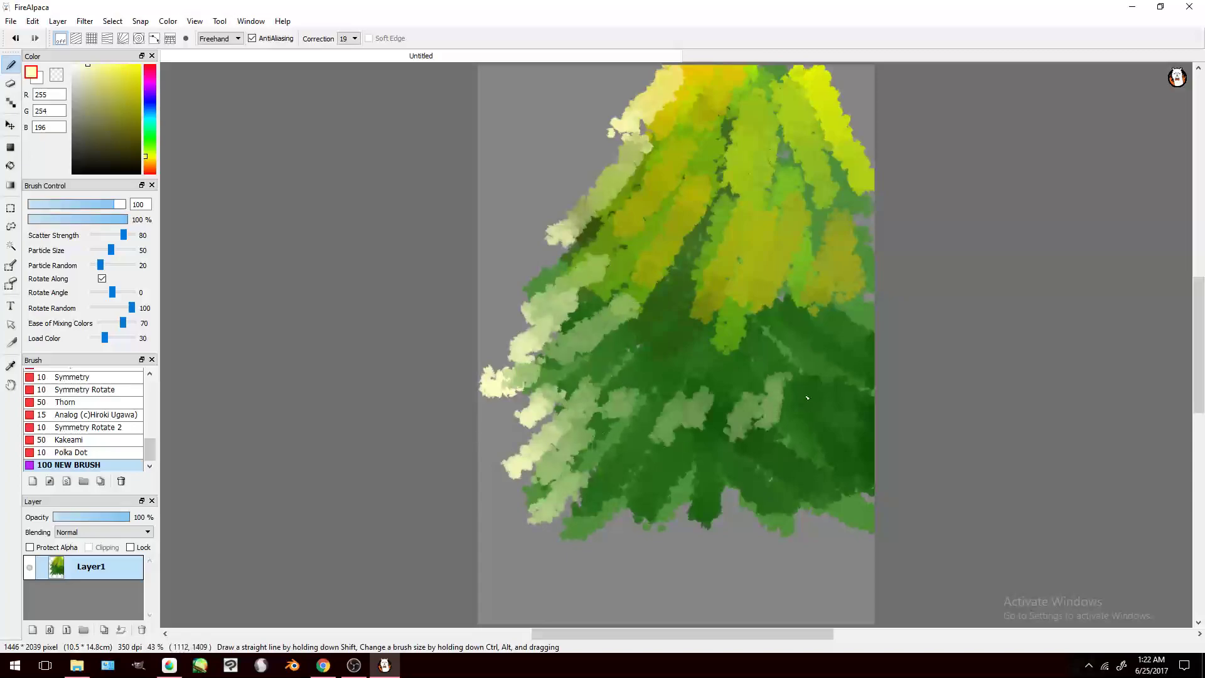
pyautogui.moveTo(593, 496)
pyautogui.mouseDown()
pyautogui.moveTo(562, 552)
pyautogui.moveTo(568, 530)
pyautogui.mouseUp()
pyautogui.moveTo(659, 480)
pyautogui.mouseDown()
pyautogui.moveTo(628, 546)
pyautogui.moveTo(656, 552)
pyautogui.mouseUp()
pyautogui.moveTo(756, 489); pyautogui.dragTo(731, 556)
pyautogui.moveTo(816, 521); pyautogui.dragTo(791, 564)
pyautogui.moveTo(539, 480); pyautogui.dragTo(479, 550)
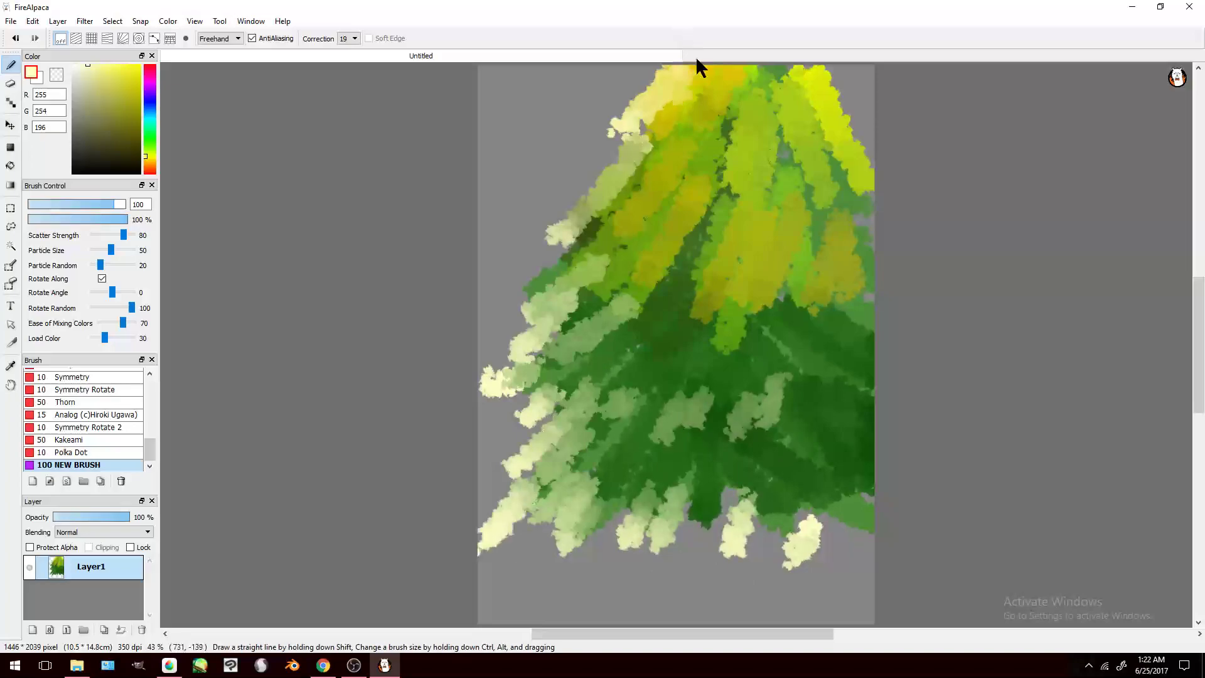
# Step: Set the color to dark teal green, RGB 0, 95, 59, and paint shading strokes on the lower right branches
pyautogui.moveTo(143, 146)
pyautogui.mouseDown()
pyautogui.moveTo(122, 89)
pyautogui.moveTo(221, 146)
pyautogui.mouseUp()
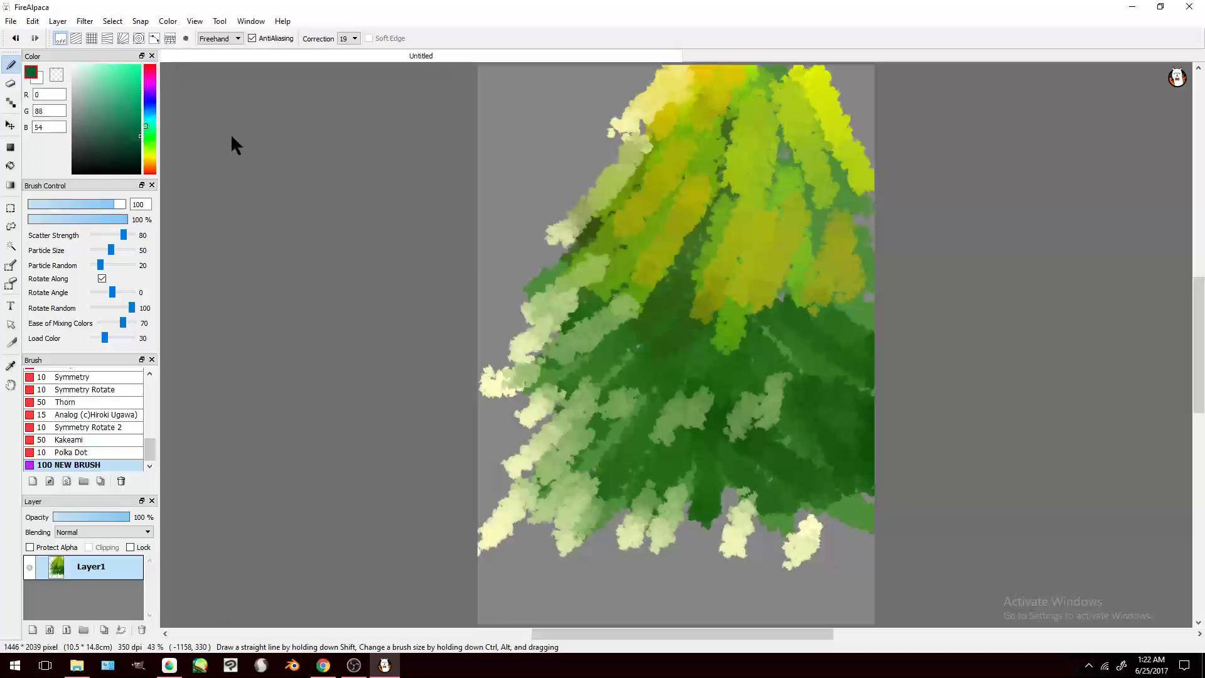
pyautogui.moveTo(785, 440); pyautogui.dragTo(841, 527)
pyautogui.moveTo(772, 389); pyautogui.dragTo(810, 452)
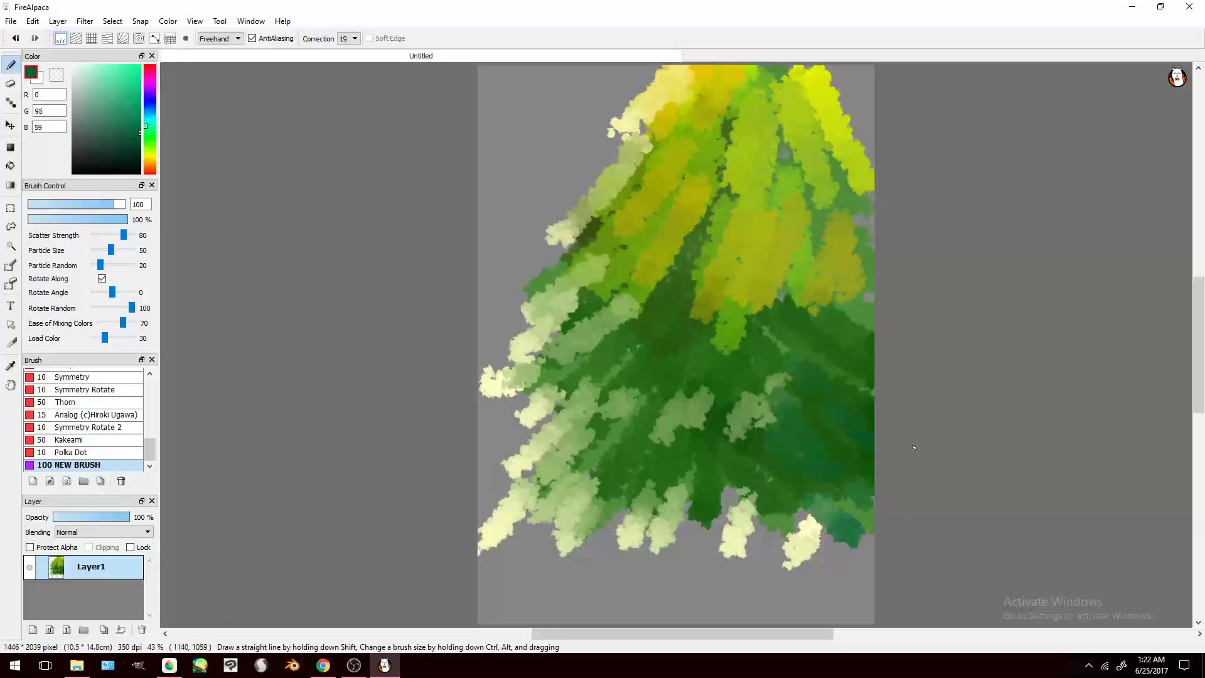
# Step: Set the color to dark blue, RGB 0, 59, 95, and paint shadow strokes throughout the lower half of the tree
pyautogui.moveTo(145, 125); pyautogui.dragTo(145, 112)
pyautogui.moveTo(747, 483)
pyautogui.mouseDown()
pyautogui.moveTo(744, 546)
pyautogui.moveTo(785, 549)
pyautogui.mouseUp()
pyautogui.moveTo(675, 402); pyautogui.dragTo(684, 528)
pyautogui.moveTo(728, 434); pyautogui.dragTo(725, 565)
pyautogui.moveTo(653, 440)
pyautogui.mouseDown()
pyautogui.moveTo(621, 515)
pyautogui.moveTo(590, 546)
pyautogui.mouseUp()
pyautogui.moveTo(597, 421); pyautogui.dragTo(546, 518)
pyautogui.moveTo(645, 302)
pyautogui.mouseDown()
pyautogui.moveTo(587, 399)
pyautogui.moveTo(584, 343)
pyautogui.mouseUp()
pyautogui.moveTo(606, 327); pyautogui.dragTo(554, 379)
pyautogui.moveTo(685, 357); pyautogui.dragTo(689, 398)
pyautogui.moveTo(740, 317)
pyautogui.mouseDown()
pyautogui.moveTo(722, 351)
pyautogui.moveTo(756, 418)
pyautogui.mouseUp()
pyautogui.moveTo(778, 292); pyautogui.dragTo(760, 311)
pyautogui.moveTo(822, 336); pyautogui.dragTo(794, 371)
pyautogui.moveTo(869, 309); pyautogui.dragTo(844, 339)
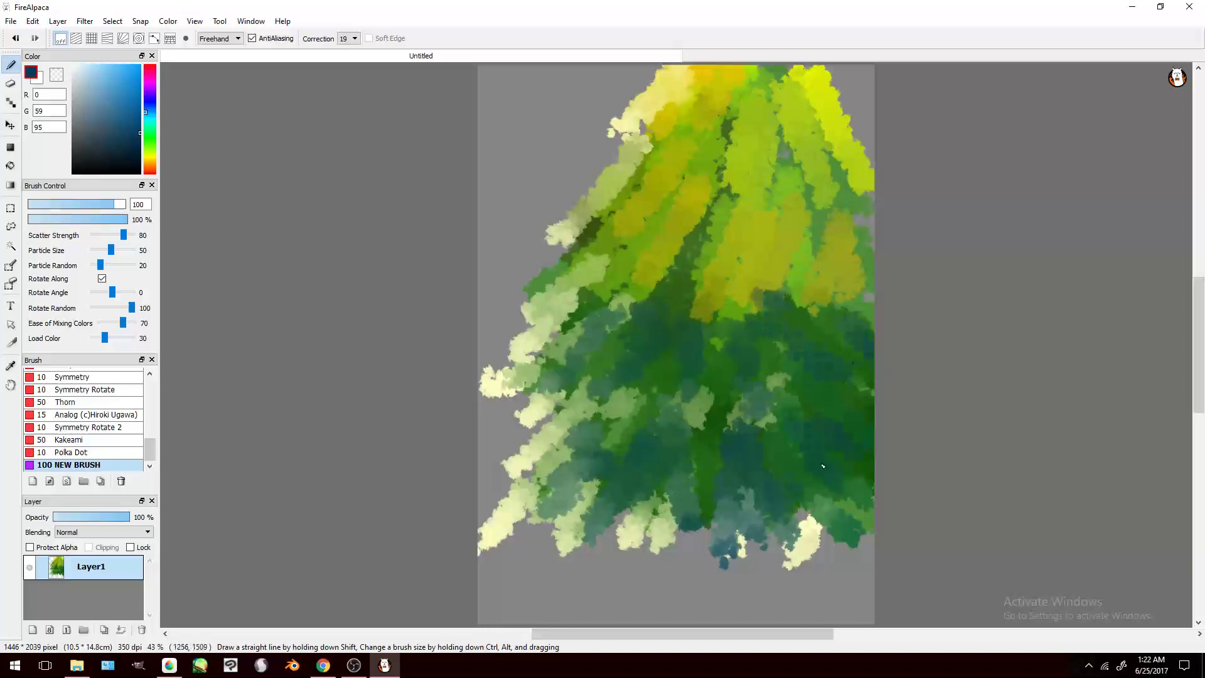
# Step: Extend the dark blue shadow strokes up through the orange and yellow branches in the tree's upper half
pyautogui.moveTo(870, 287); pyautogui.dragTo(835, 327)
pyautogui.moveTo(813, 226)
pyautogui.mouseDown()
pyautogui.moveTo(778, 305)
pyautogui.moveTo(800, 325)
pyautogui.mouseUp()
pyautogui.moveTo(822, 207)
pyautogui.mouseDown()
pyautogui.moveTo(788, 264)
pyautogui.moveTo(815, 282)
pyautogui.mouseUp()
pyautogui.moveTo(819, 216); pyautogui.dragTo(871, 280)
pyautogui.moveTo(763, 223)
pyautogui.mouseDown()
pyautogui.moveTo(747, 292)
pyautogui.moveTo(721, 276)
pyautogui.mouseUp()
pyautogui.moveTo(738, 251)
pyautogui.mouseDown()
pyautogui.moveTo(703, 298)
pyautogui.moveTo(687, 280)
pyautogui.mouseUp()
pyautogui.moveTo(544, 396); pyautogui.dragTo(517, 411)
pyautogui.moveTo(681, 195)
pyautogui.mouseDown()
pyautogui.moveTo(637, 238)
pyautogui.moveTo(628, 292)
pyautogui.mouseUp()
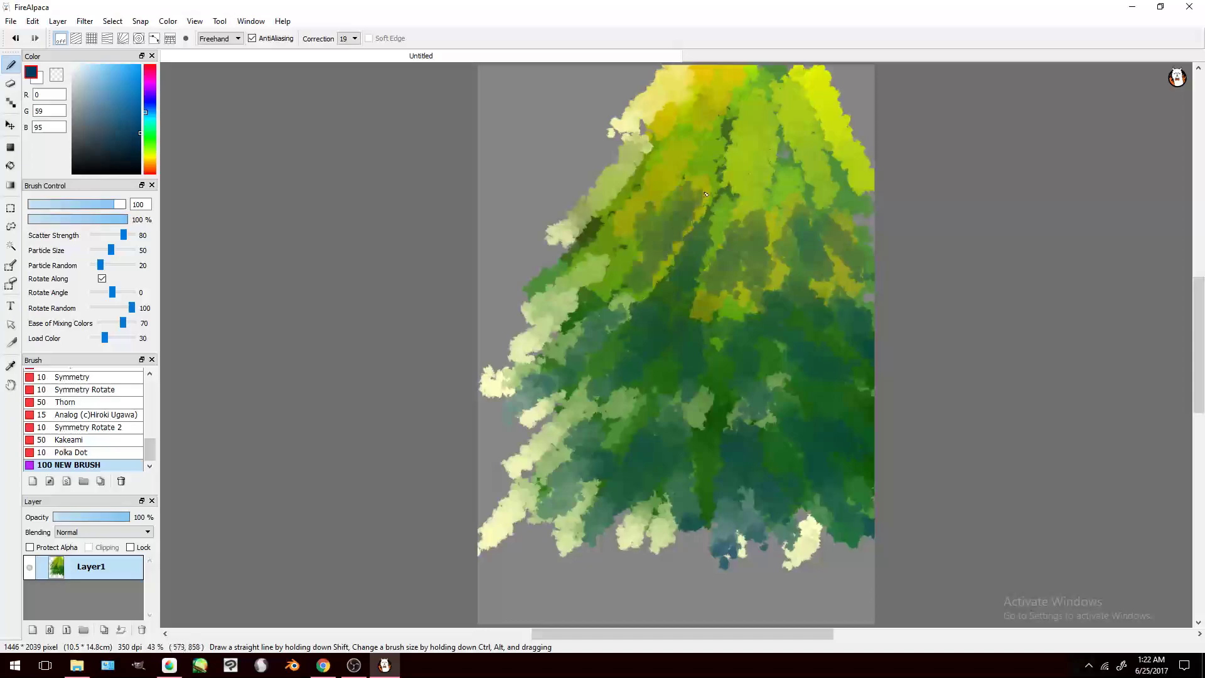
pyautogui.moveTo(741, 163); pyautogui.dragTo(721, 262)
pyautogui.moveTo(731, 132); pyautogui.dragTo(727, 167)
pyautogui.moveTo(785, 132); pyautogui.dragTo(778, 191)
pyautogui.moveTo(816, 121); pyautogui.dragTo(811, 217)
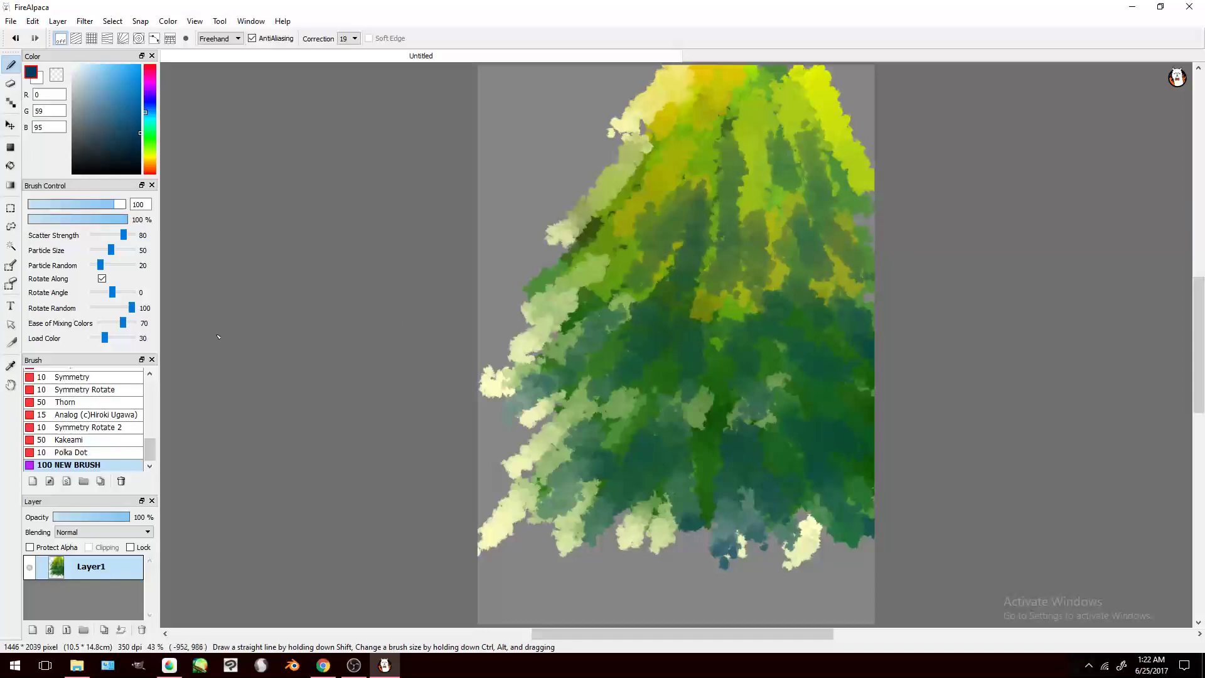
# Step: Clear everything painted on Layer1
pyautogui.click(57, 21)
pyautogui.click(80, 256)
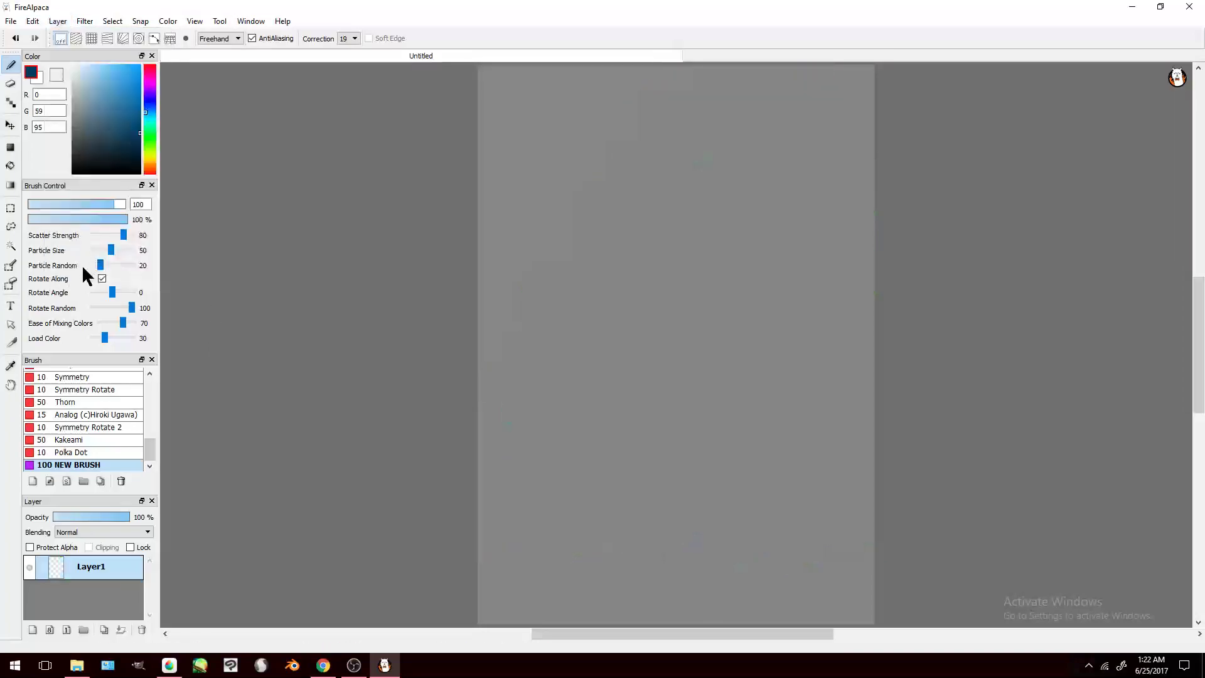
# Step: Change NEW BRUSH to the Bitmap Watercolor type and set its width to 120 px
pyautogui.doubleClick(109, 465)
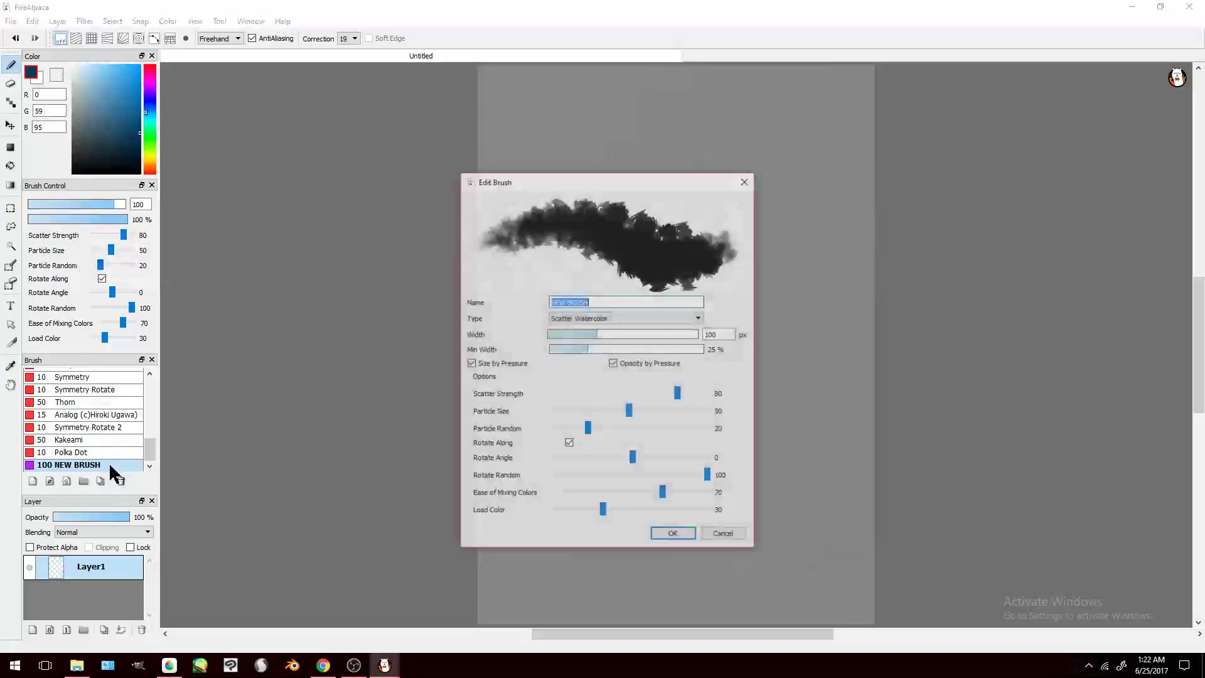
pyautogui.click(597, 317)
pyautogui.click(595, 337)
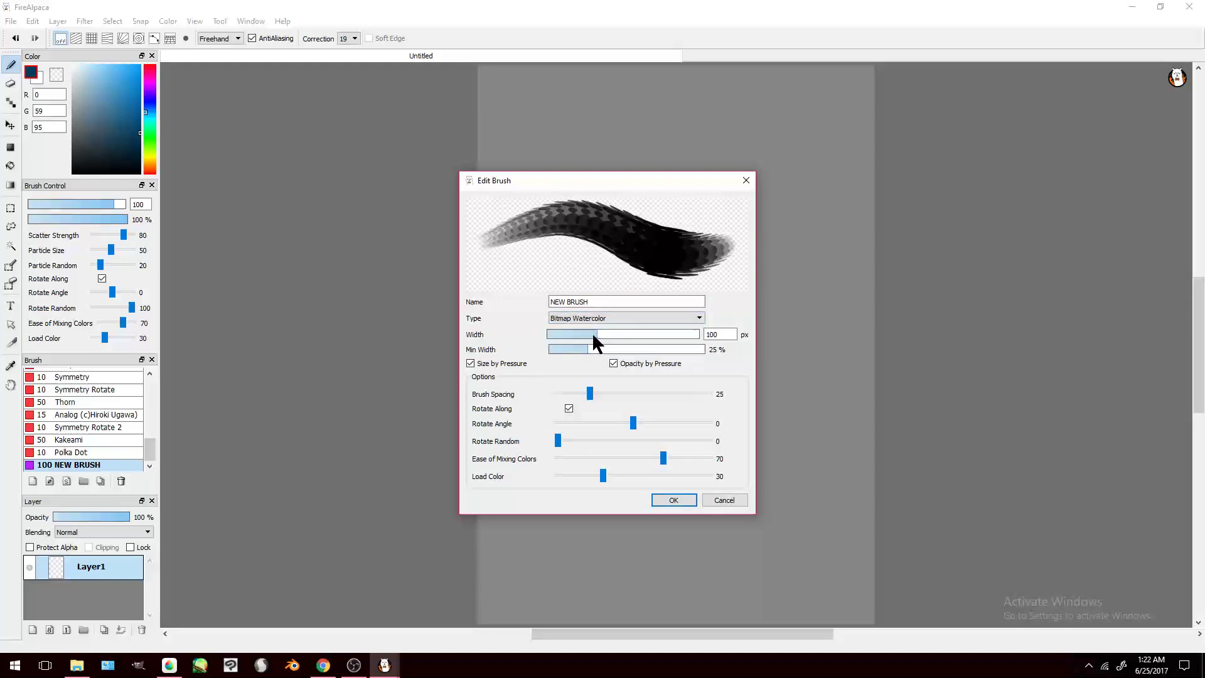
pyautogui.moveTo(577, 337)
pyautogui.mouseDown()
pyautogui.moveTo(508, 334)
pyautogui.moveTo(610, 340)
pyautogui.mouseUp()
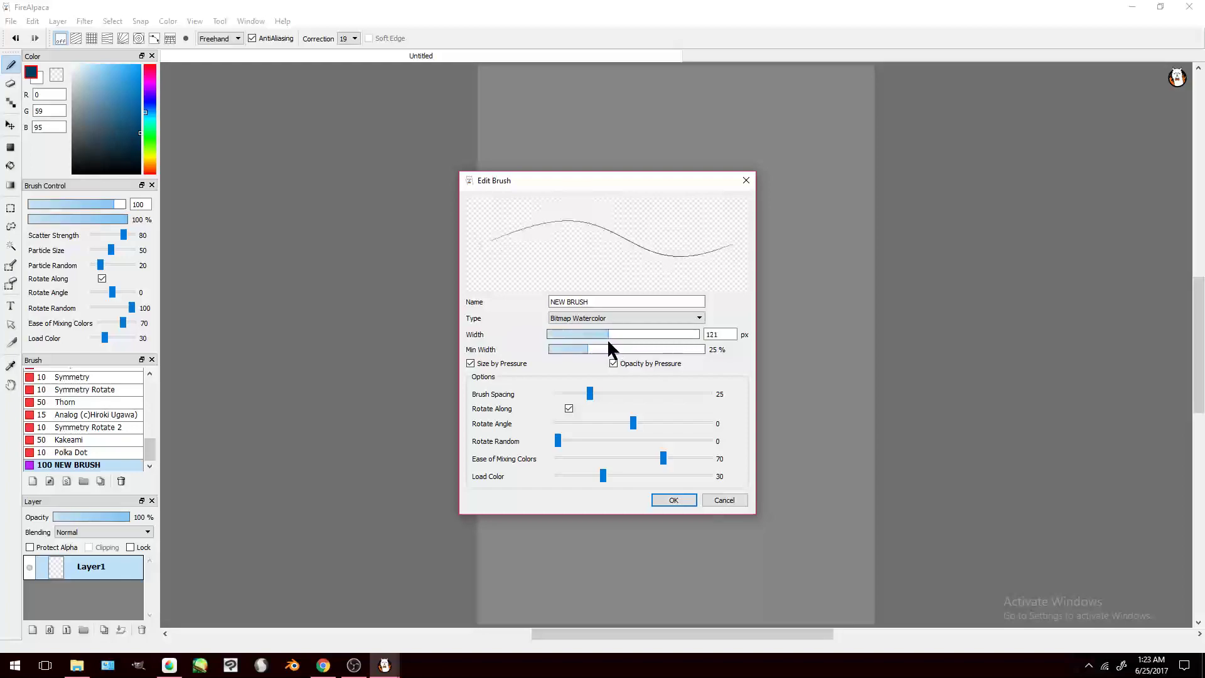
pyautogui.click(606, 334)
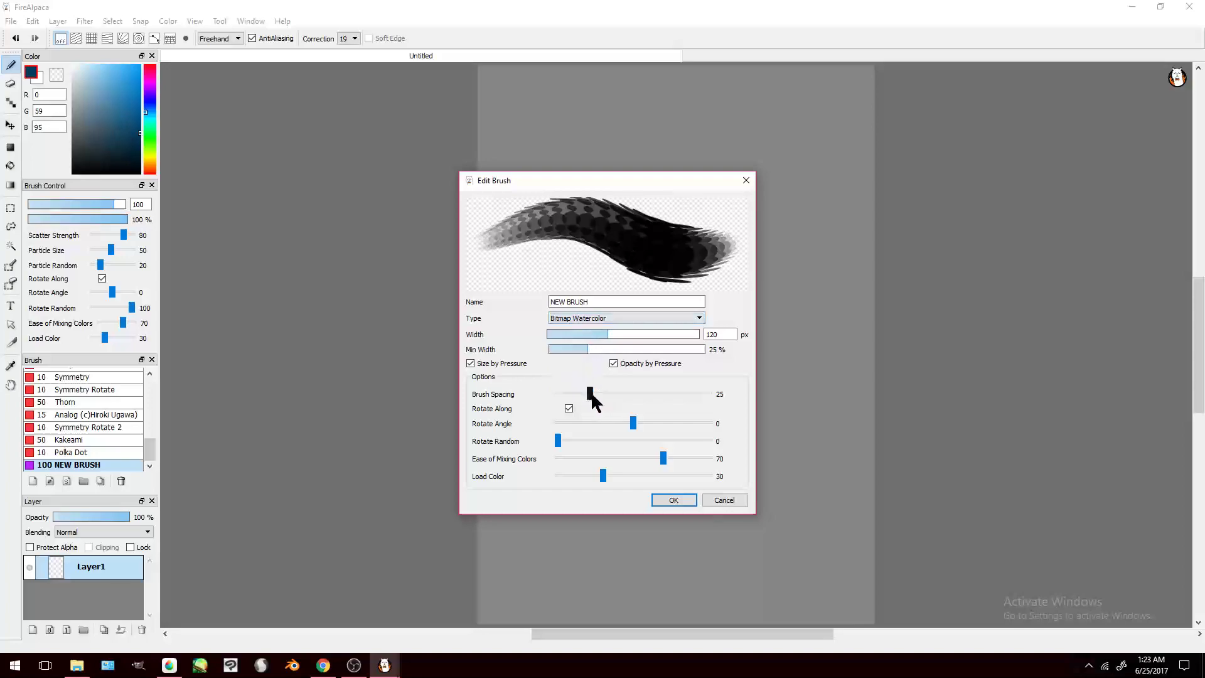
# Step: Set NEW BRUSH's Brush Spacing to 5, Rotate Angle to -1 and Load Color to 40
pyautogui.moveTo(585, 392); pyautogui.dragTo(500, 405)
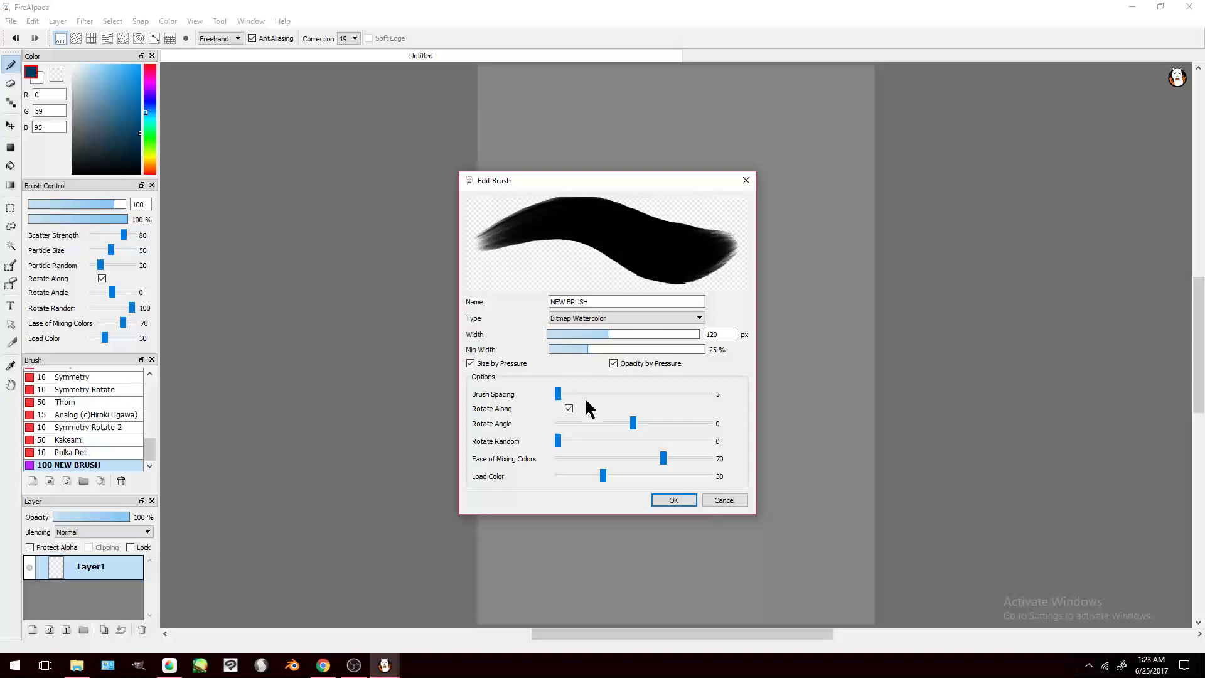
pyautogui.moveTo(637, 423)
pyautogui.mouseDown()
pyautogui.moveTo(501, 447)
pyautogui.moveTo(570, 424)
pyautogui.moveTo(635, 433)
pyautogui.moveTo(628, 423)
pyautogui.mouseUp()
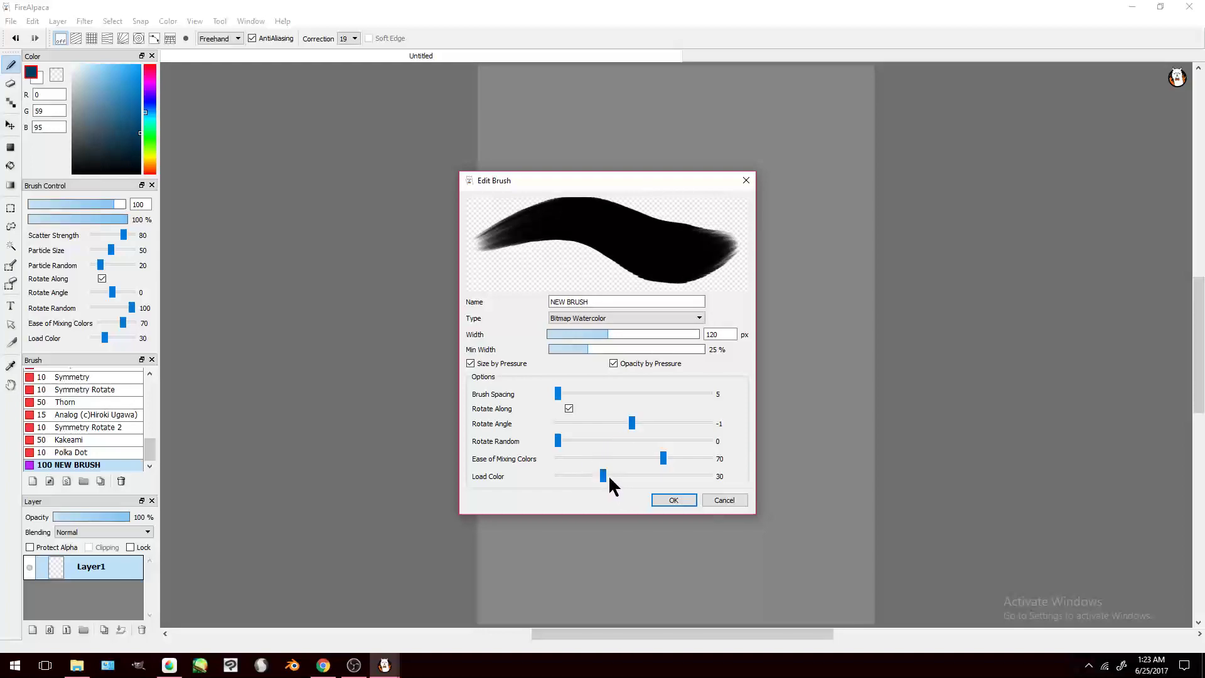
pyautogui.moveTo(614, 477); pyautogui.dragTo(617, 477)
pyautogui.click(674, 499)
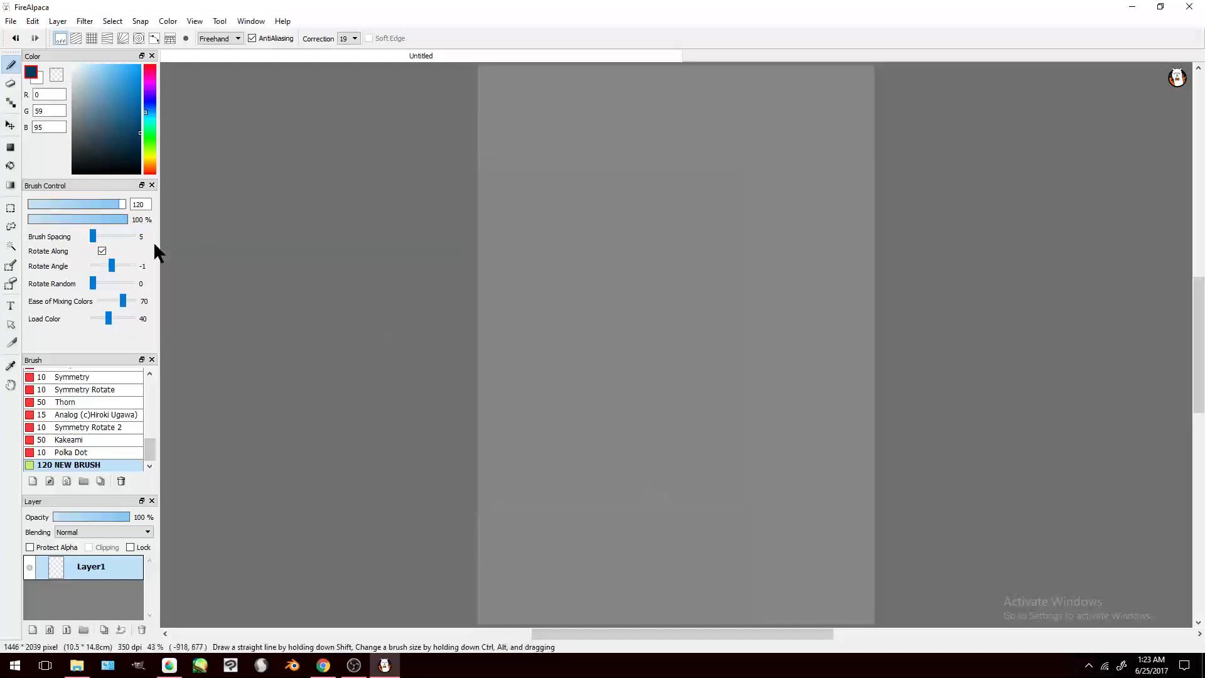
# Step: Raise NEW BRUSH's Ease of Mixing Colors to 80
pyautogui.doubleClick(86, 463)
pyautogui.moveTo(665, 457); pyautogui.dragTo(676, 459)
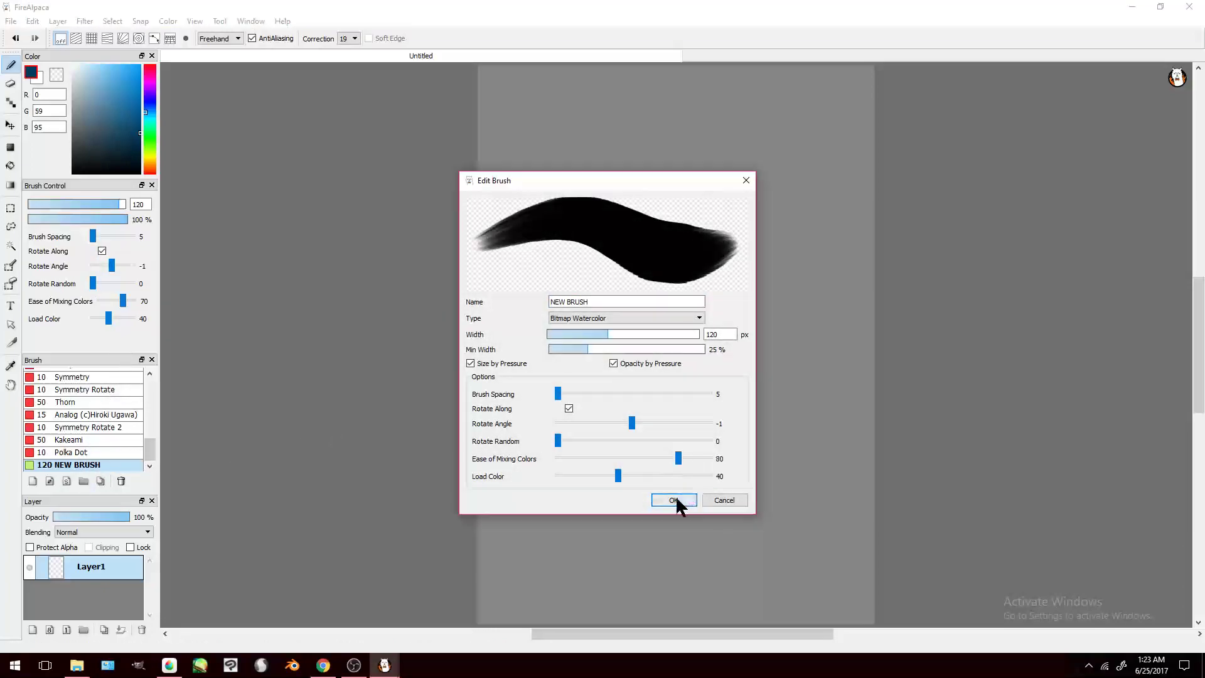
pyautogui.click(675, 500)
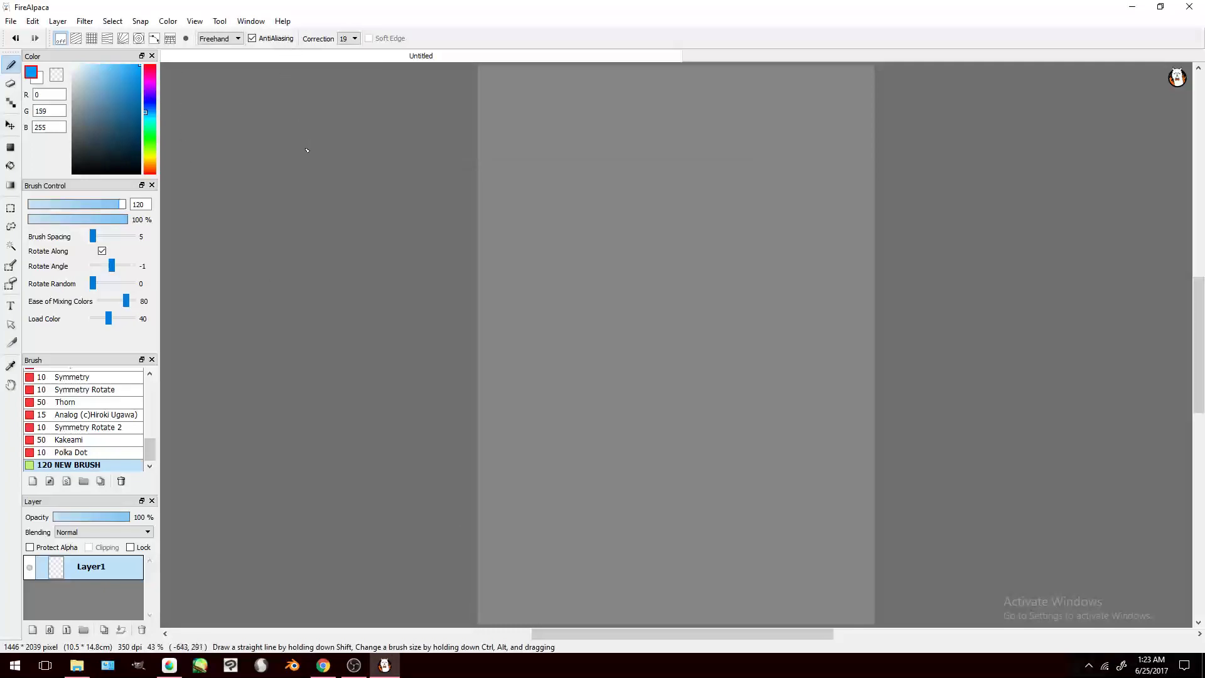
# Step: Paint overlapping zigzags in blue (RGB 0, 159, 255), magenta (RGB 255, 0, 182) and blue-violet across the canvas's upper half
pyautogui.moveTo(603, 124)
pyautogui.mouseDown()
pyautogui.moveTo(509, 286)
pyautogui.moveTo(578, 414)
pyautogui.mouseUp()
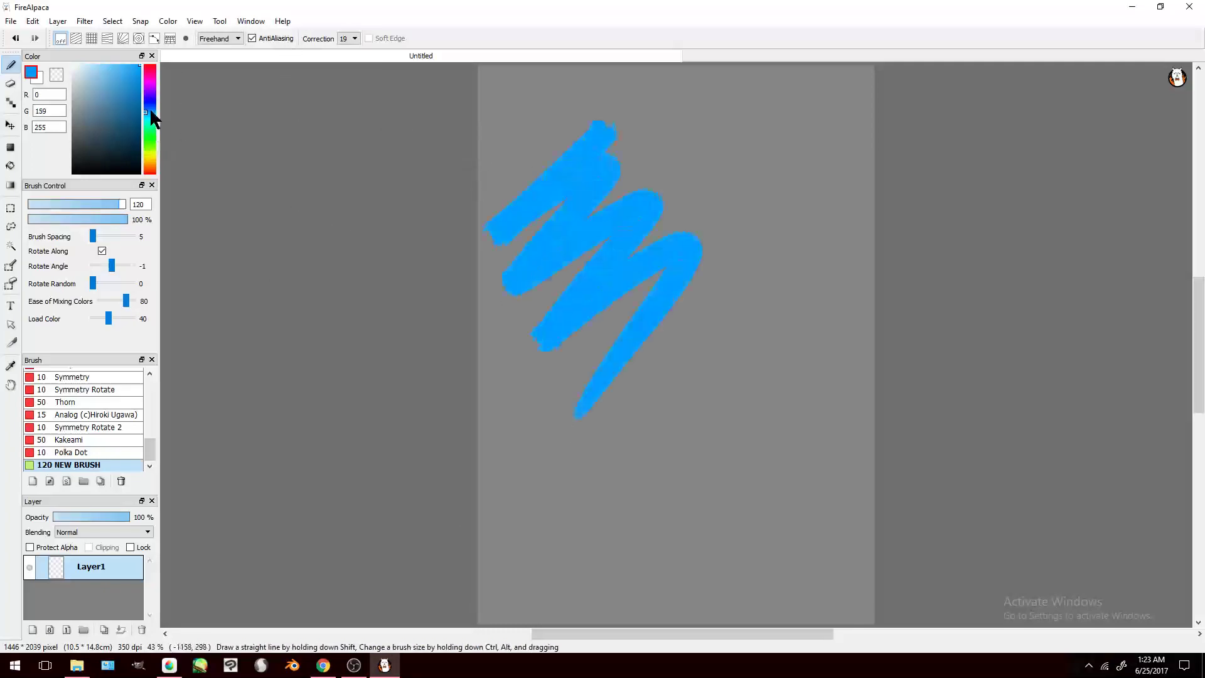
pyautogui.click(149, 77)
pyautogui.moveTo(625, 176)
pyautogui.mouseDown()
pyautogui.moveTo(713, 287)
pyautogui.moveTo(628, 430)
pyautogui.mouseUp()
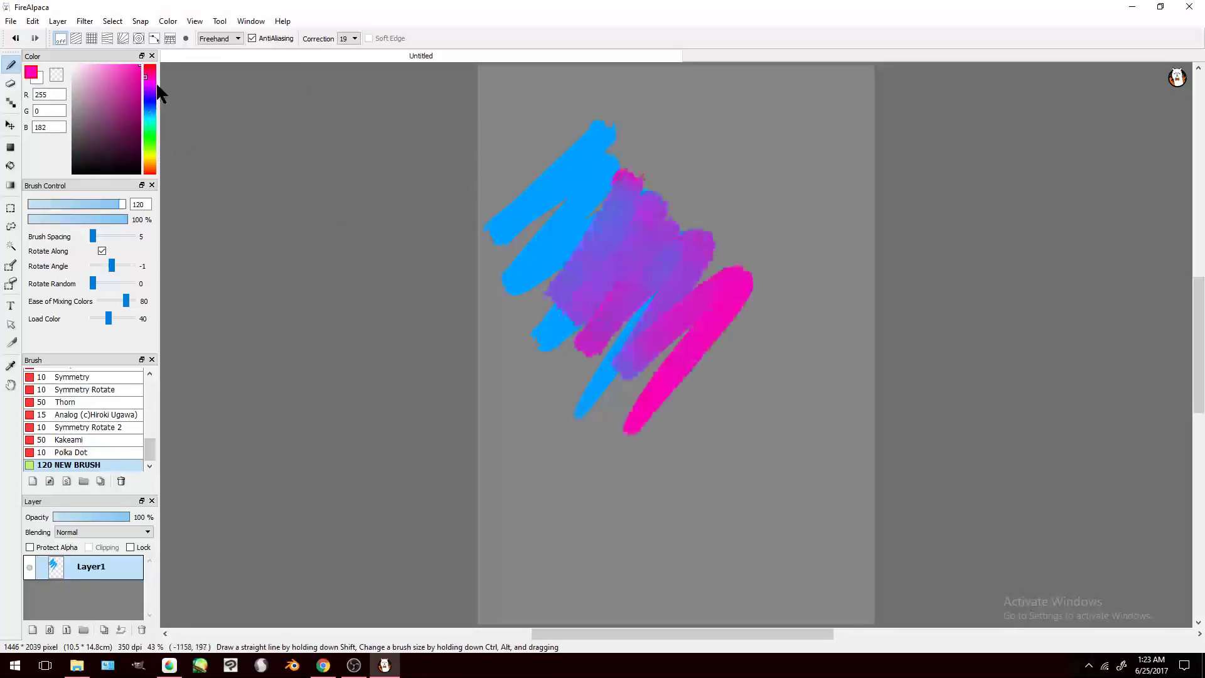
pyautogui.click(149, 96)
pyautogui.moveTo(630, 172)
pyautogui.mouseDown()
pyautogui.moveTo(766, 169)
pyautogui.moveTo(722, 264)
pyautogui.mouseUp()
# Step: Paint a teal-green zigzag at the canvas's right and a lime green one, RGB 118, 255, 0, below it, overlapping the earlier strokes
pyautogui.click(149, 126)
pyautogui.moveTo(788, 210)
pyautogui.mouseDown()
pyautogui.moveTo(810, 251)
pyautogui.moveTo(781, 373)
pyautogui.mouseUp()
pyautogui.click(148, 146)
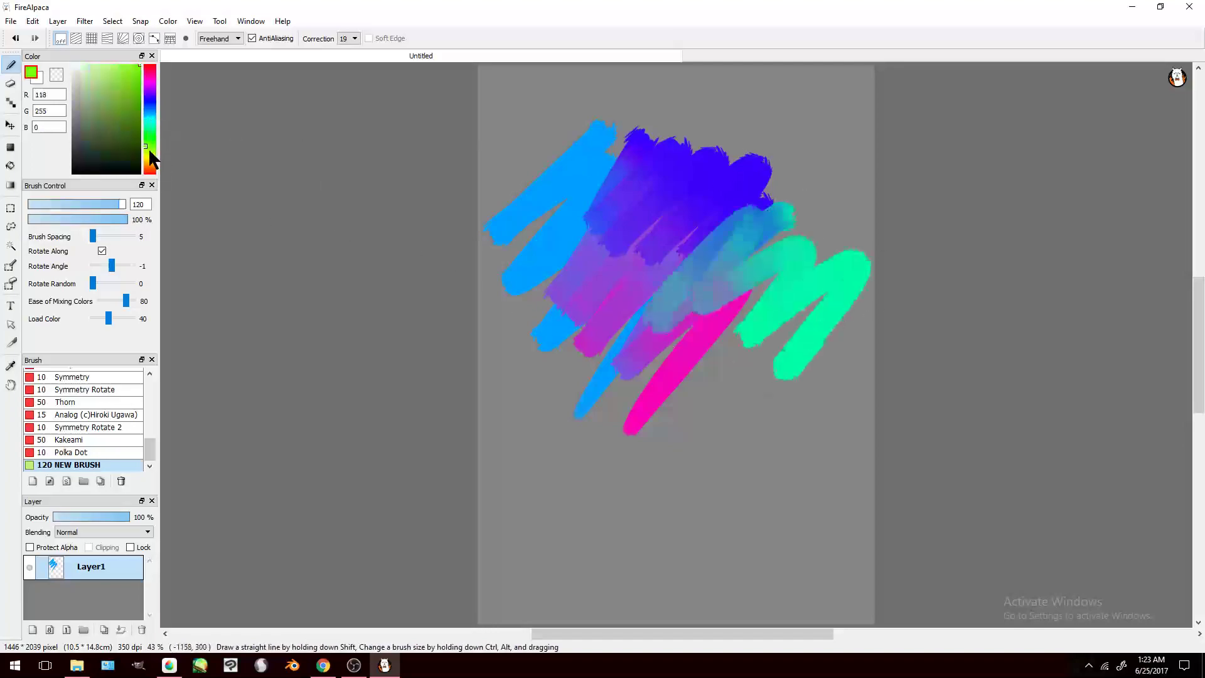
pyautogui.moveTo(656, 449)
pyautogui.mouseDown()
pyautogui.moveTo(778, 332)
pyautogui.moveTo(820, 390)
pyautogui.moveTo(759, 539)
pyautogui.mouseUp()
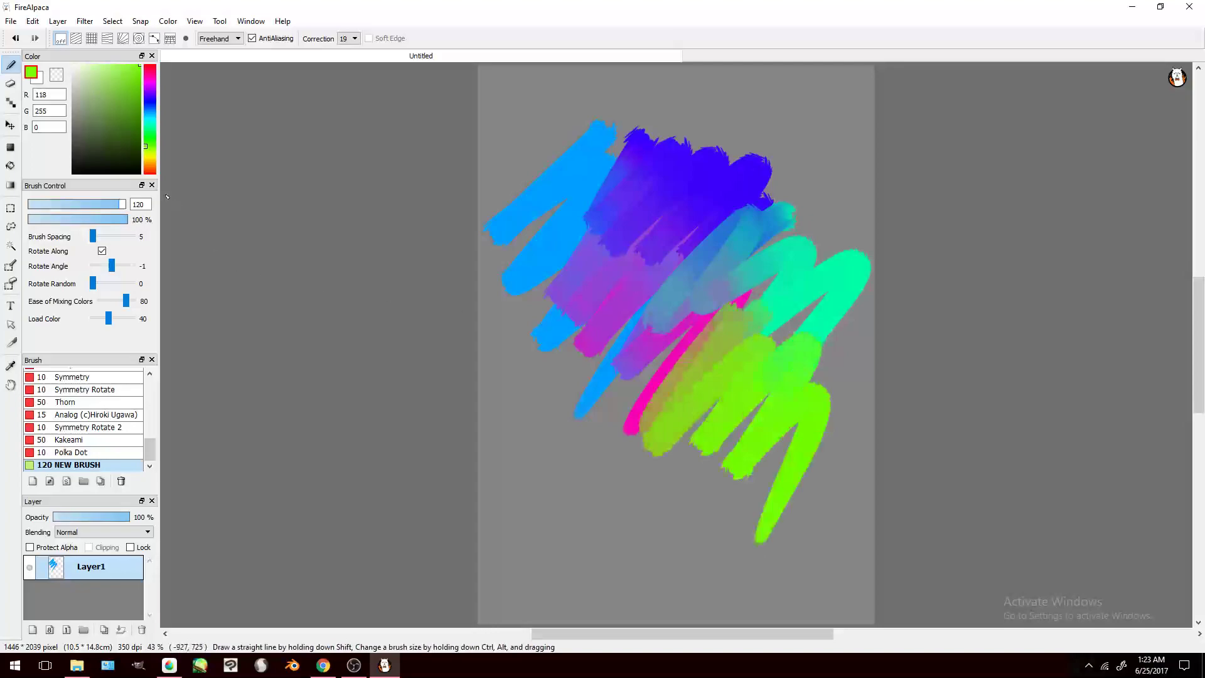
# Step: Paint orange strokes, RGB 255, 156, 0, across the lower half and red strokes, RGB 255, 17, 0, down the right side
pyautogui.click(149, 162)
pyautogui.moveTo(521, 301)
pyautogui.mouseDown()
pyautogui.moveTo(659, 395)
pyautogui.moveTo(770, 499)
pyautogui.mouseUp()
pyautogui.moveTo(667, 497); pyautogui.dragTo(807, 582)
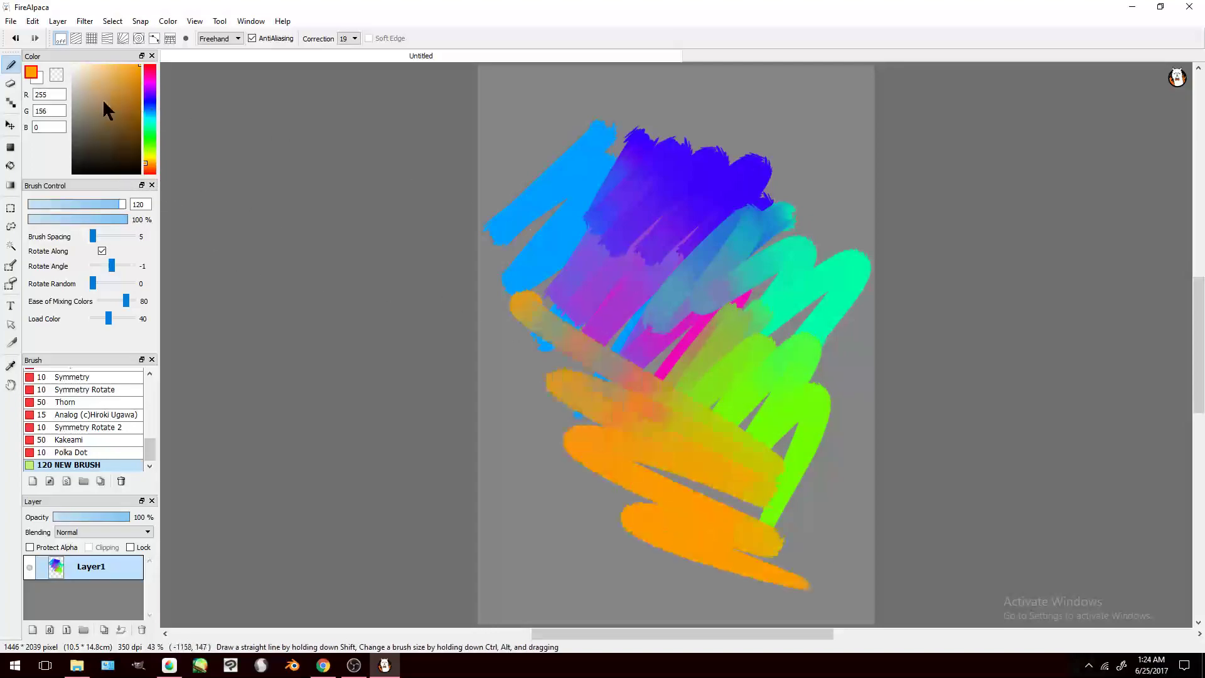
pyautogui.click(148, 172)
pyautogui.moveTo(574, 120)
pyautogui.mouseDown()
pyautogui.moveTo(869, 248)
pyautogui.moveTo(872, 496)
pyautogui.mouseUp()
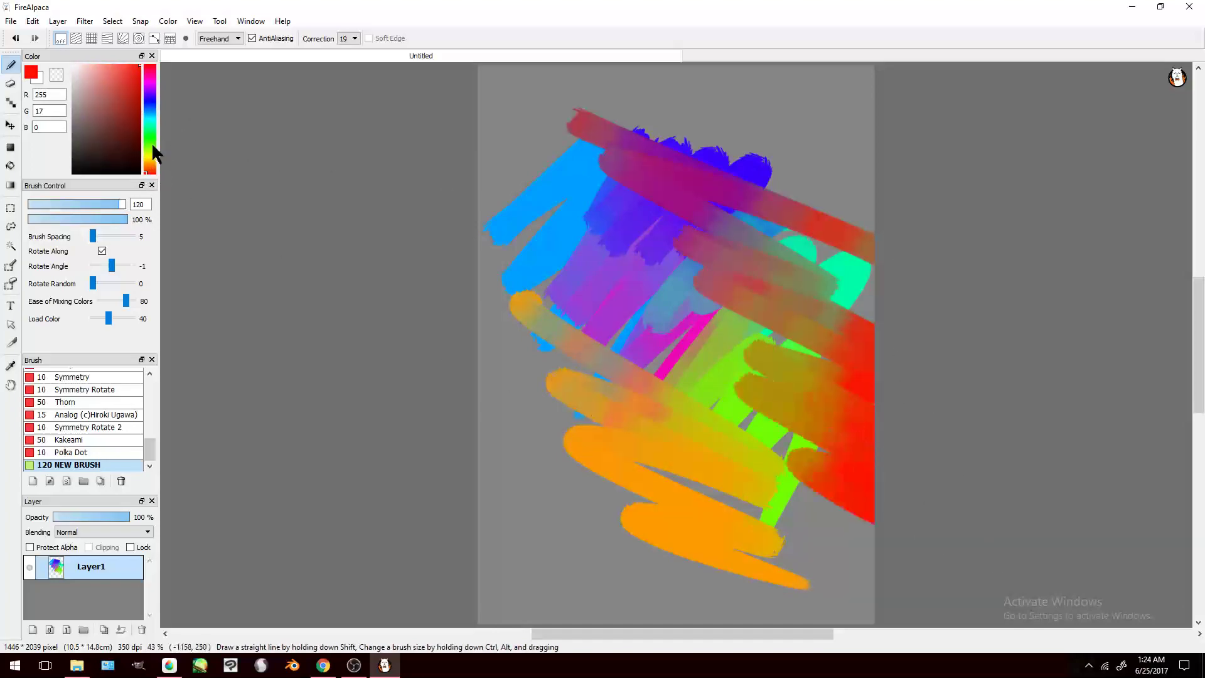
# Step: Set the color to lime green, RGB 110, 255, 0, and paint long vertical strokes along the canvas's lower left side
pyautogui.click(149, 146)
pyautogui.moveTo(492, 256)
pyautogui.mouseDown()
pyautogui.moveTo(540, 539)
pyautogui.moveTo(611, 533)
pyautogui.mouseUp()
pyautogui.moveTo(540, 424); pyautogui.dragTo(570, 544)
pyautogui.moveTo(500, 351); pyautogui.dragTo(500, 518)
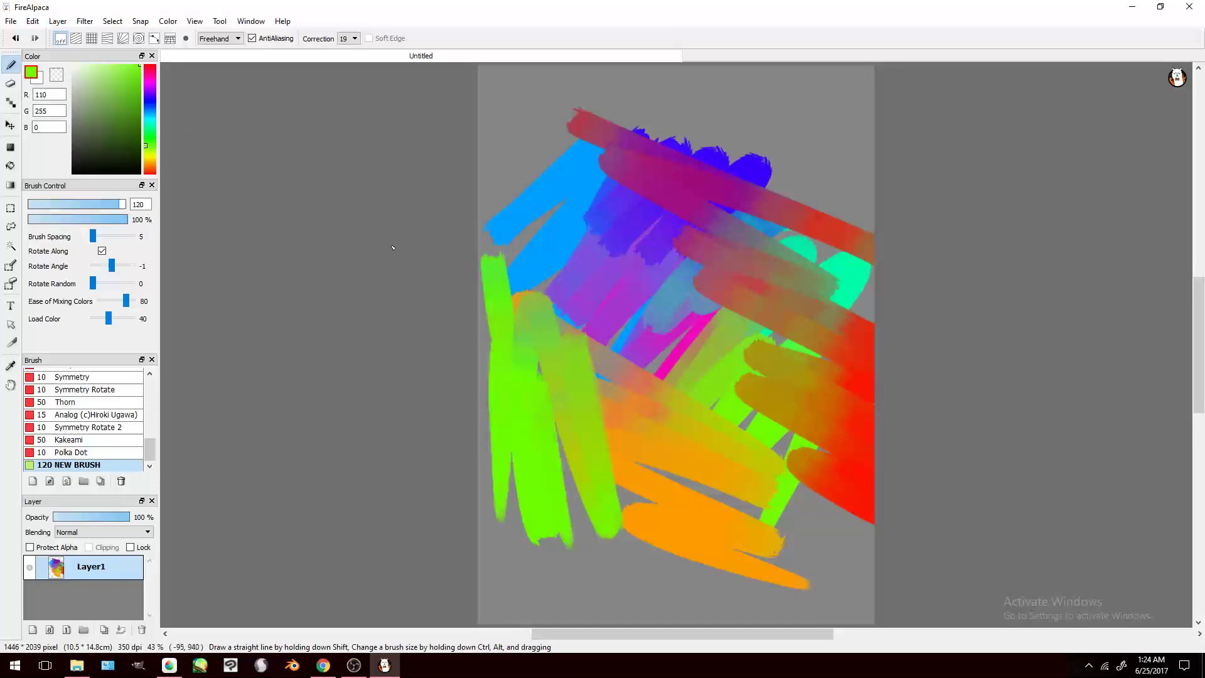
# Step: Set the color to green, RGB 0, 255, 81, and paint diagonal strokes across the upper left and upper right of the canvas
pyautogui.click(146, 133)
pyautogui.click(146, 132)
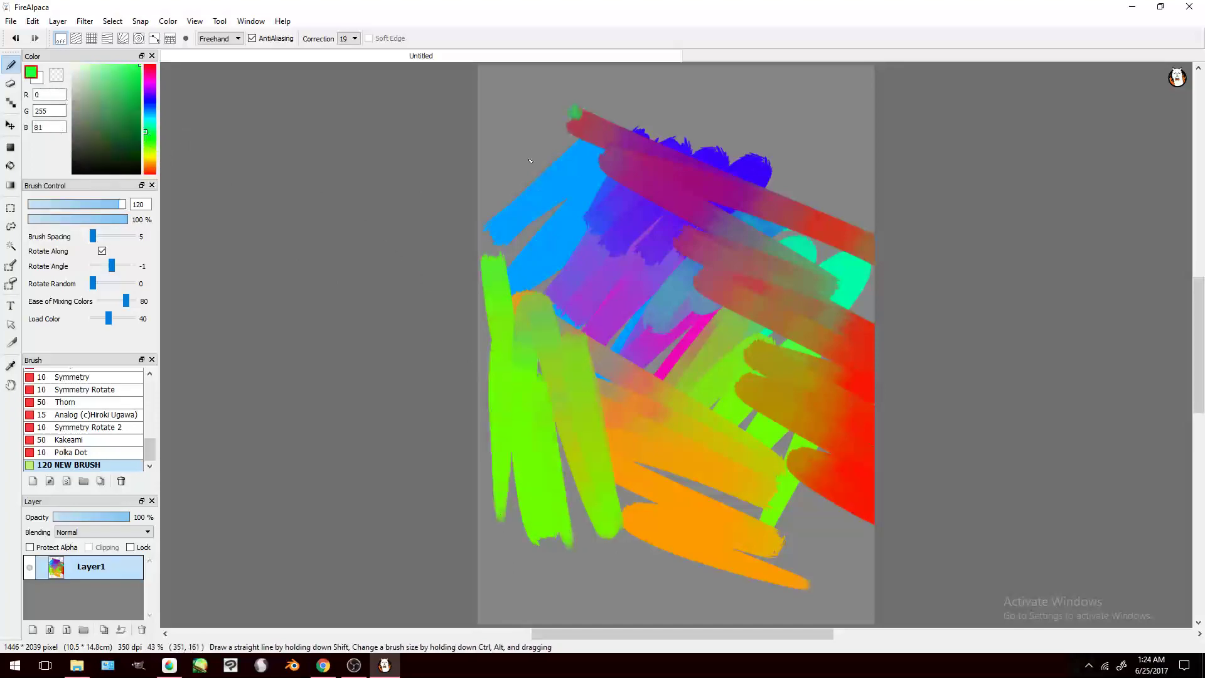
pyautogui.moveTo(485, 221); pyautogui.dragTo(579, 111)
pyautogui.moveTo(528, 226); pyautogui.dragTo(625, 108)
pyautogui.moveTo(593, 172); pyautogui.dragTo(772, 99)
pyautogui.moveTo(622, 129); pyautogui.dragTo(873, 232)
pyautogui.moveTo(675, 84); pyautogui.dragTo(872, 151)
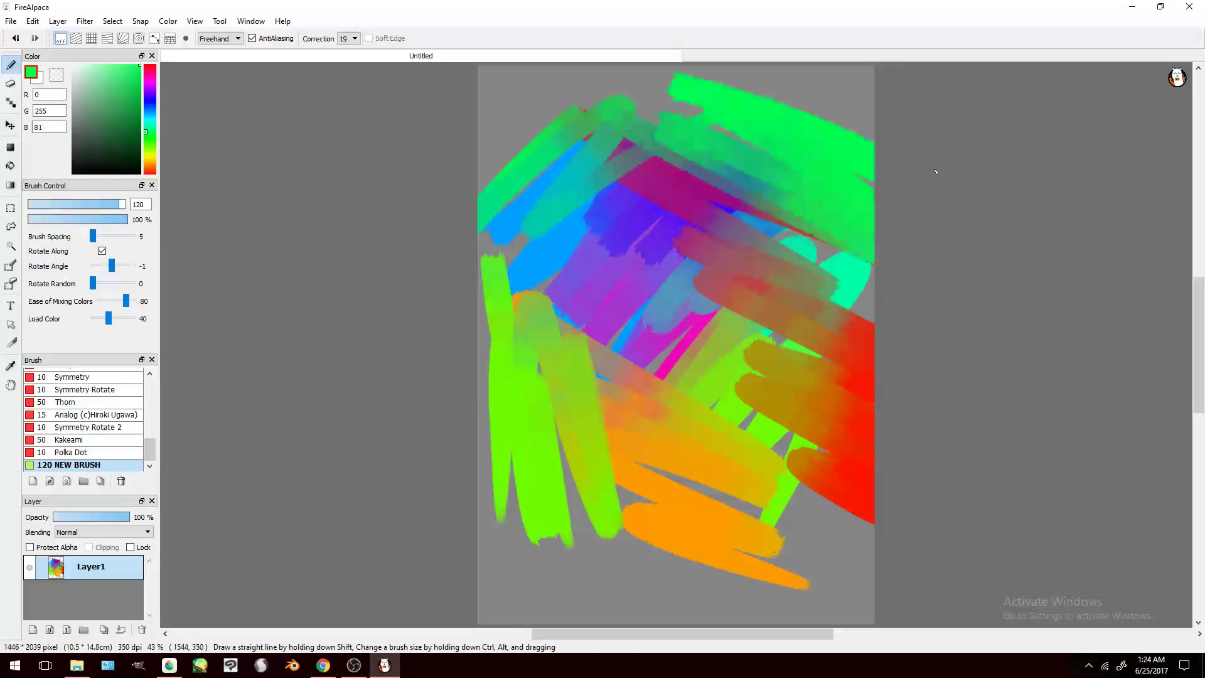
# Step: Set the color to turquoise, RGB 0, 255, 211, and paint strokes over the green in the canvas's upper right
pyautogui.click(150, 124)
pyautogui.click(147, 122)
pyautogui.moveTo(628, 82); pyautogui.dragTo(872, 182)
pyautogui.moveTo(731, 72); pyautogui.dragTo(769, 91)
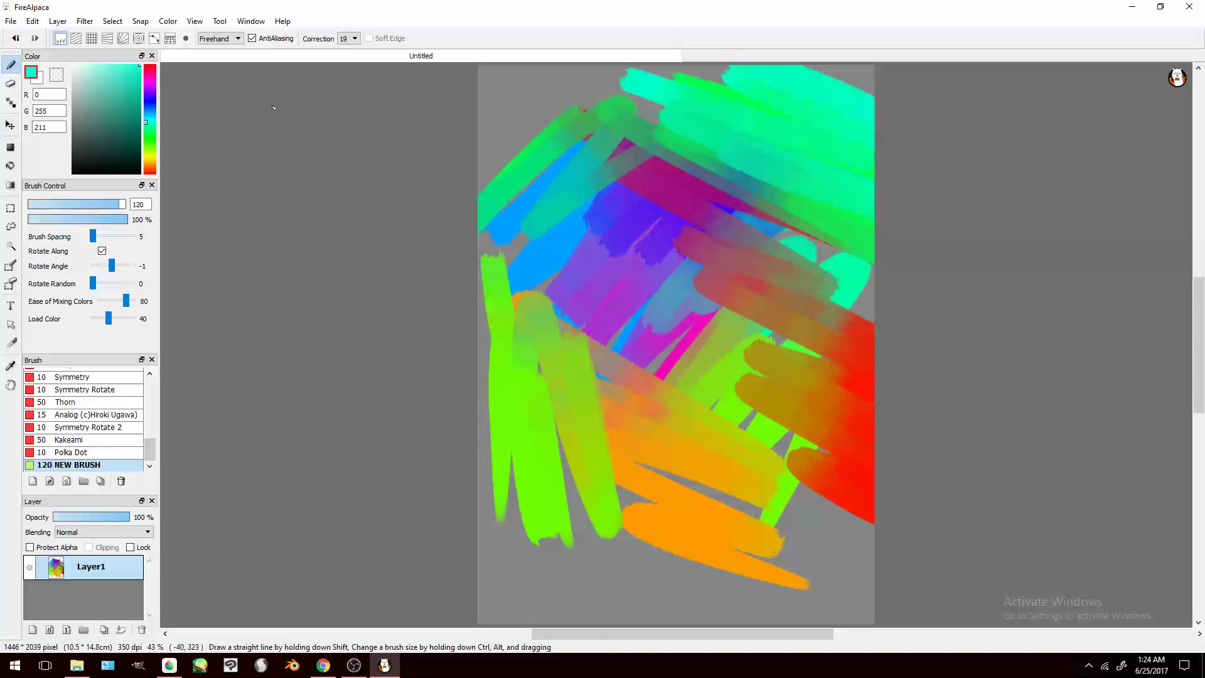
# Step: Blend blue strokes, RGB 0, 159, 255, and deeper blue strokes into the turquoise area in the canvas's upper right
pyautogui.click(146, 111)
pyautogui.moveTo(694, 100); pyautogui.dragTo(885, 201)
pyautogui.moveTo(666, 126); pyautogui.dragTo(950, 261)
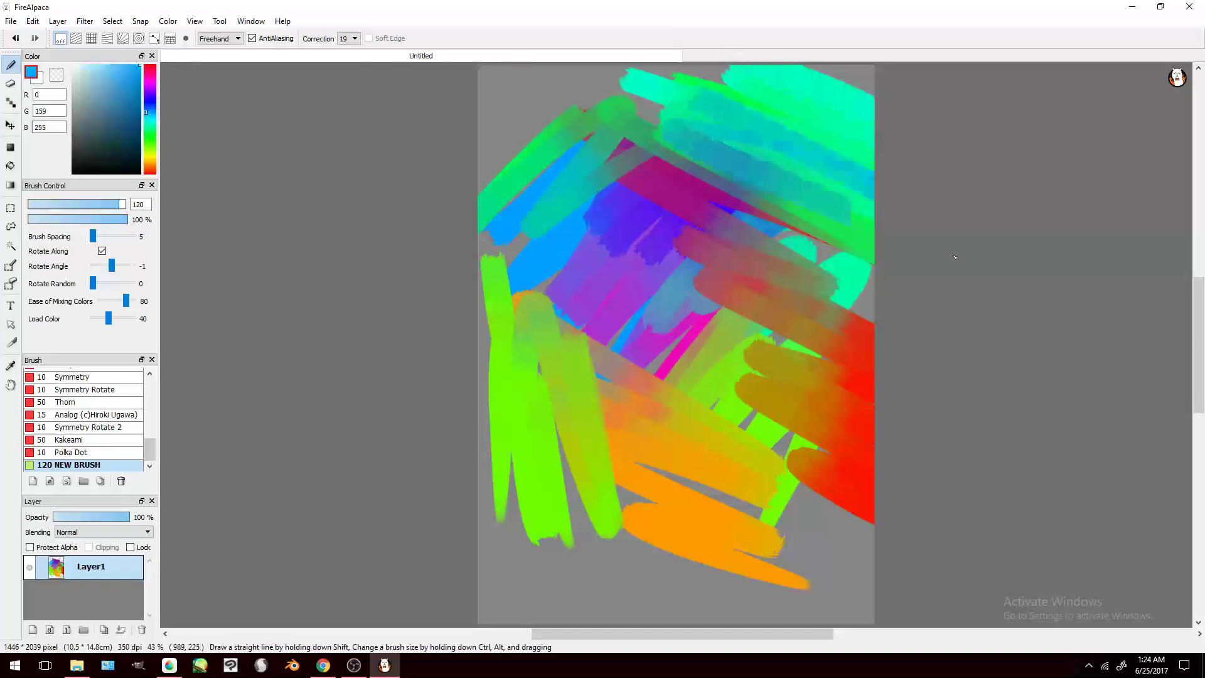
pyautogui.click(145, 102)
pyautogui.moveTo(665, 75); pyautogui.dragTo(879, 157)
pyautogui.moveTo(709, 66); pyautogui.dragTo(907, 102)
# Step: Set the color to purple, RGB 188, 0, 255, and paint crossing strokes over the lower right and bottom of the canvas
pyautogui.click(145, 87)
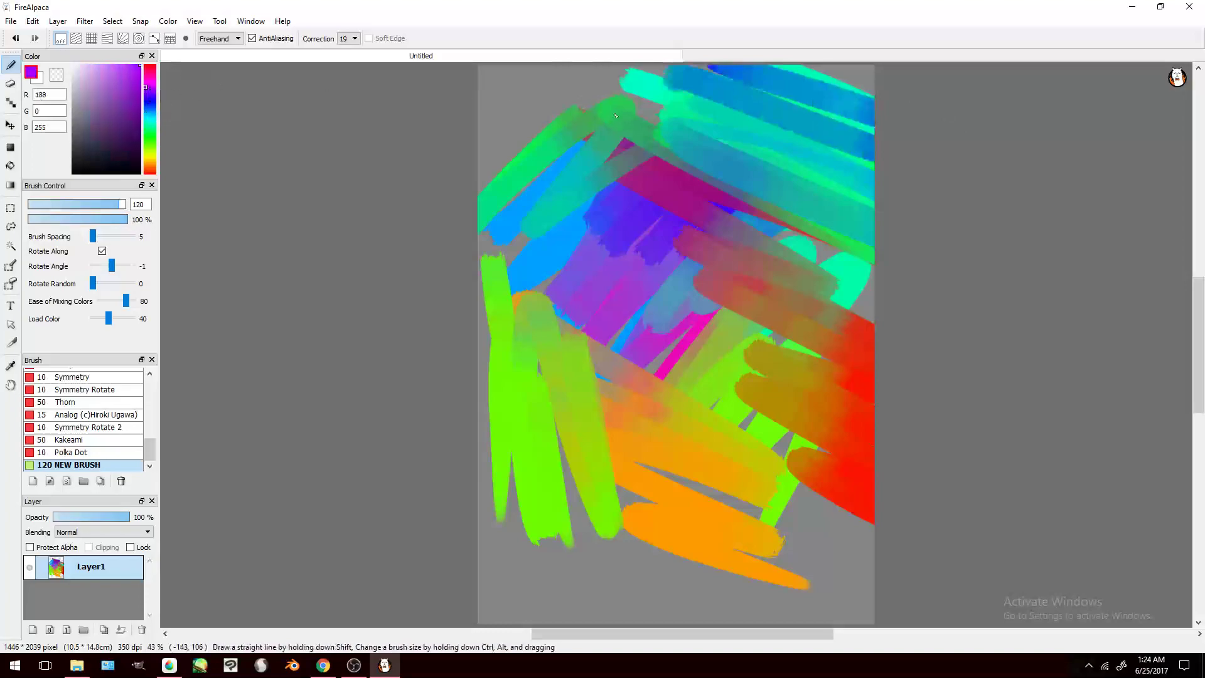
pyautogui.moveTo(823, 372); pyautogui.dragTo(627, 521)
pyautogui.moveTo(841, 395); pyautogui.dragTo(697, 527)
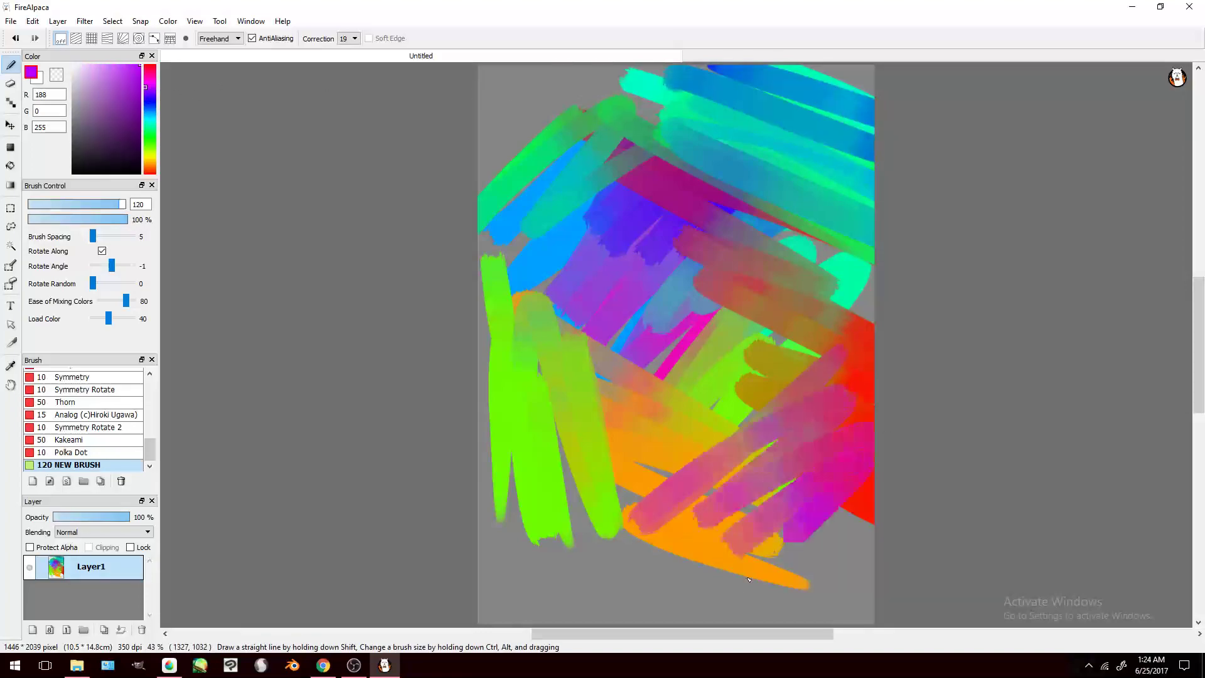
pyautogui.moveTo(866, 470); pyautogui.dragTo(741, 584)
pyautogui.moveTo(872, 534); pyautogui.dragTo(784, 621)
pyautogui.moveTo(526, 474); pyautogui.dragTo(769, 549)
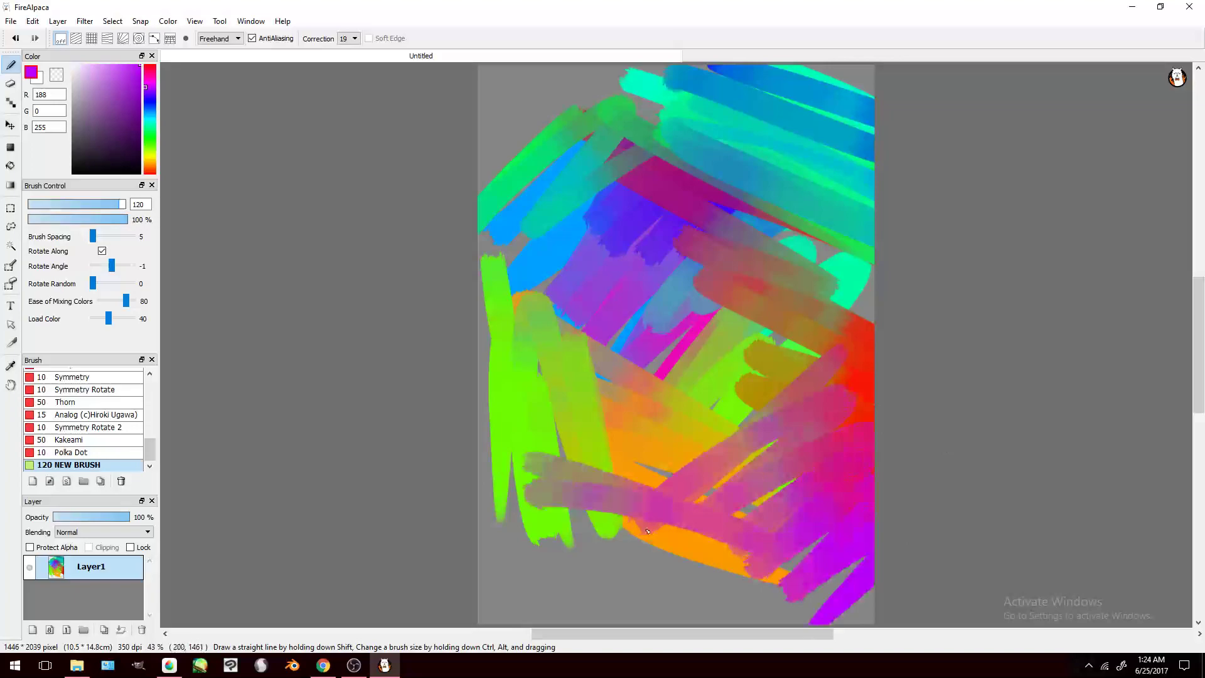
pyautogui.moveTo(530, 499); pyautogui.dragTo(750, 574)
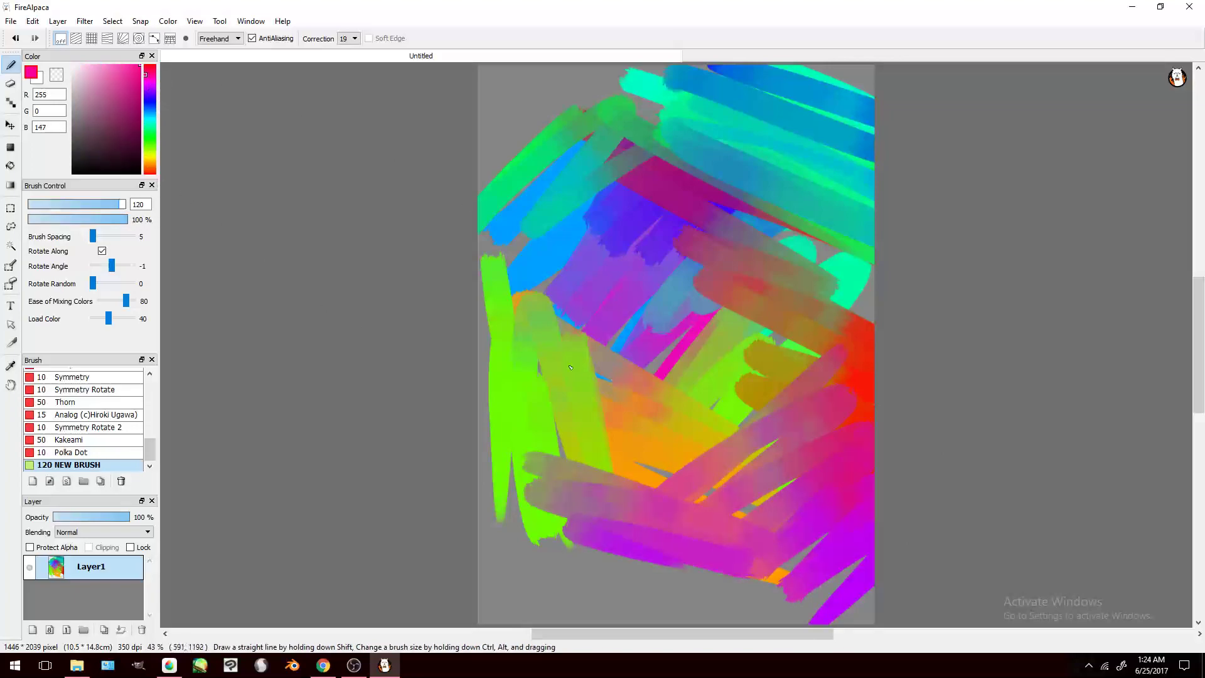
# Step: Paint hot pink strokes, RGB 255, 0, 147, over the canvas's upper left, right side and lower half
pyautogui.moveTo(506, 373); pyautogui.dragTo(797, 439)
pyautogui.moveTo(609, 477); pyautogui.dragTo(797, 533)
pyautogui.moveTo(524, 179); pyautogui.dragTo(581, 154)
pyautogui.moveTo(728, 116); pyautogui.dragTo(484, 160)
pyautogui.moveTo(483, 120); pyautogui.dragTo(644, 79)
pyautogui.moveTo(502, 101); pyautogui.dragTo(628, 66)
pyautogui.moveTo(666, 230); pyautogui.dragTo(857, 175)
pyautogui.moveTo(741, 295); pyautogui.dragTo(873, 201)
pyautogui.moveTo(753, 342); pyautogui.dragTo(872, 289)
pyautogui.moveTo(841, 377); pyautogui.dragTo(781, 341)
pyautogui.moveTo(784, 477); pyautogui.dragTo(478, 559)
pyautogui.moveTo(506, 603); pyautogui.dragTo(722, 571)
# Step: Set the color to spring green, RGB 0, 255, 133, and paint a diagonal zigzag through the middle of the canvas
pyautogui.click(151, 128)
pyautogui.moveTo(503, 283); pyautogui.dragTo(678, 238)
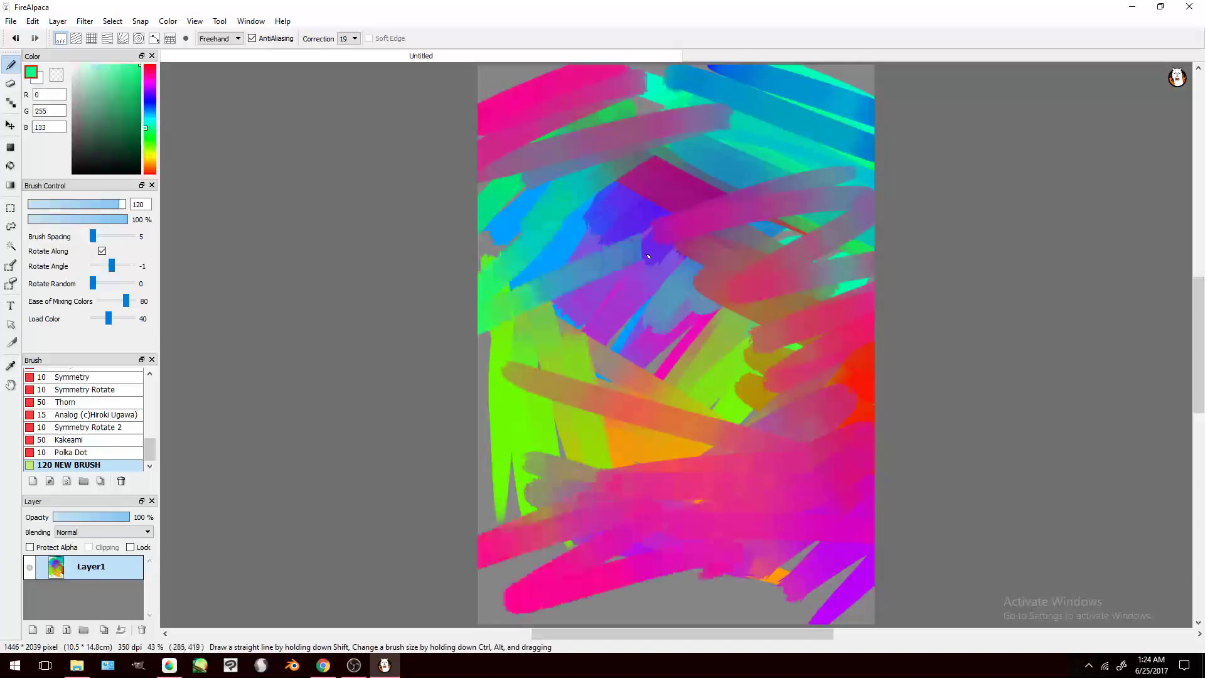
pyautogui.moveTo(483, 383); pyautogui.dragTo(709, 308)
pyautogui.moveTo(628, 471); pyautogui.dragTo(778, 358)
# Step: Set the color to cyan, RGB 0, 237, 255, and paint diagonal strokes over the green zigzag in the middle
pyautogui.click(151, 118)
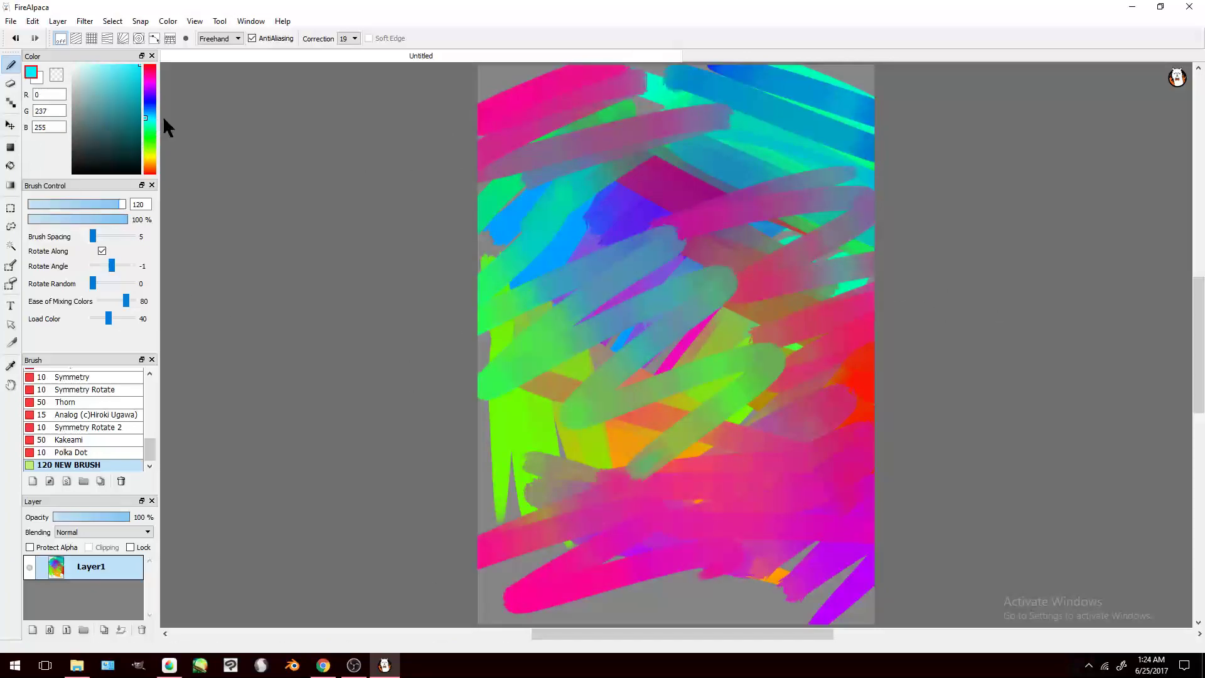
pyautogui.moveTo(666, 198); pyautogui.dragTo(521, 286)
pyautogui.moveTo(665, 307); pyautogui.dragTo(615, 357)
pyautogui.moveTo(710, 389); pyautogui.dragTo(540, 464)
pyautogui.moveTo(621, 455); pyautogui.dragTo(596, 483)
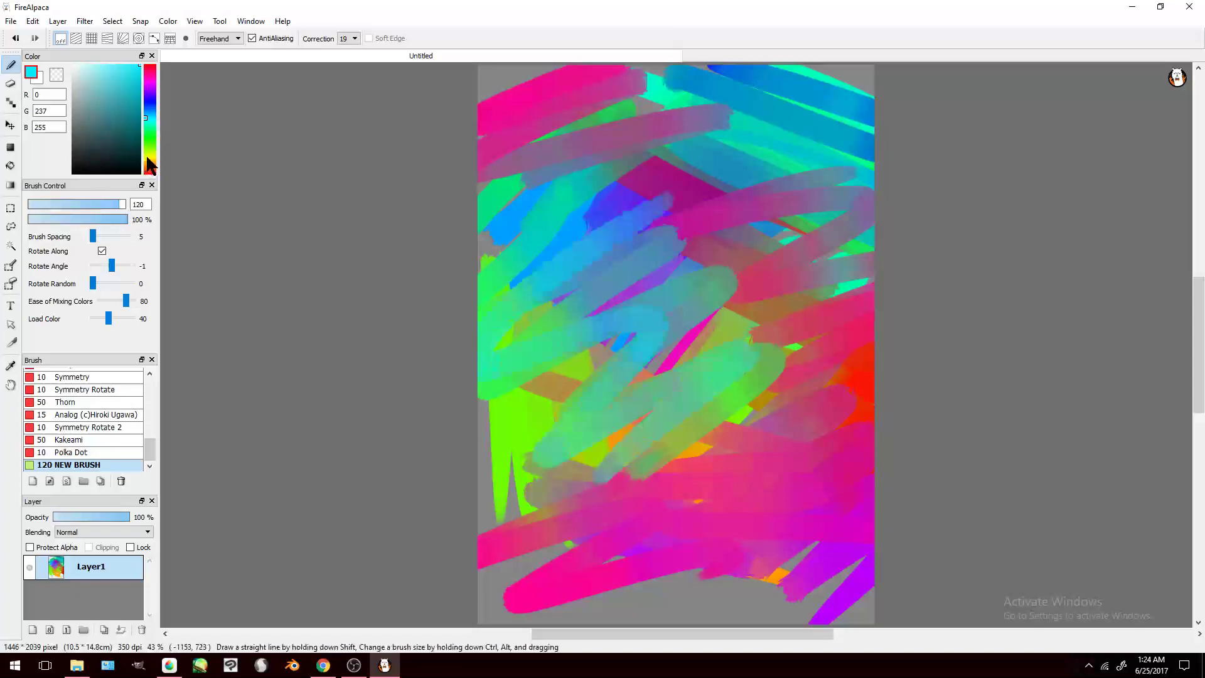
# Step: Set the color to yellow, RGB 214, 255, 0, and paint strokes over the middle, bottom, upper corners and right side
pyautogui.click(148, 154)
pyautogui.moveTo(671, 220)
pyautogui.mouseDown()
pyautogui.moveTo(496, 364)
pyautogui.moveTo(629, 482)
pyautogui.mouseUp()
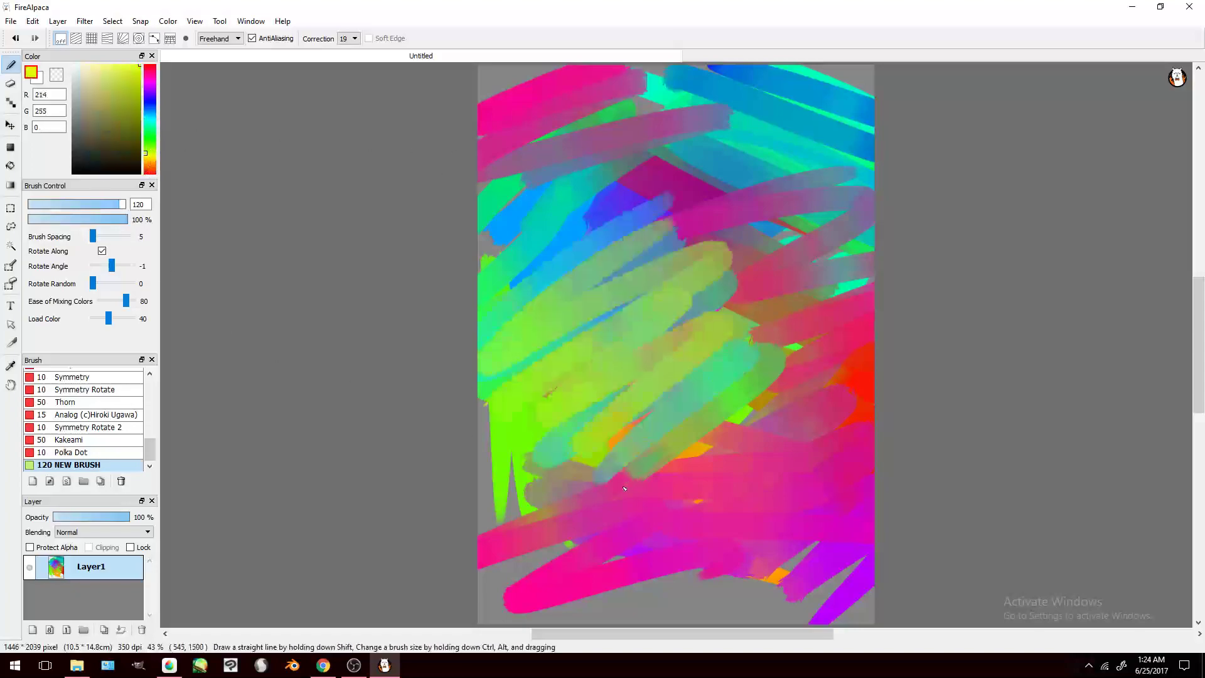
pyautogui.moveTo(649, 619)
pyautogui.mouseDown()
pyautogui.moveTo(809, 461)
pyautogui.moveTo(835, 477)
pyautogui.moveTo(737, 618)
pyautogui.mouseUp()
pyautogui.moveTo(709, 490)
pyautogui.mouseDown()
pyautogui.moveTo(620, 608)
pyautogui.moveTo(653, 478)
pyautogui.moveTo(575, 553)
pyautogui.moveTo(778, 496)
pyautogui.moveTo(628, 546)
pyautogui.moveTo(744, 568)
pyautogui.moveTo(716, 587)
pyautogui.moveTo(688, 496)
pyautogui.moveTo(727, 552)
pyautogui.moveTo(722, 603)
pyautogui.moveTo(715, 558)
pyautogui.moveTo(804, 534)
pyautogui.moveTo(789, 616)
pyautogui.moveTo(857, 555)
pyautogui.moveTo(845, 597)
pyautogui.mouseUp()
pyautogui.moveTo(506, 76)
pyautogui.mouseDown()
pyautogui.moveTo(470, 99)
pyautogui.moveTo(539, 72)
pyautogui.mouseUp()
pyautogui.moveTo(744, 94)
pyautogui.mouseDown()
pyautogui.moveTo(873, 71)
pyautogui.moveTo(893, 98)
pyautogui.moveTo(745, 210)
pyautogui.mouseUp()
pyautogui.moveTo(518, 471)
pyautogui.mouseDown()
pyautogui.moveTo(490, 502)
pyautogui.moveTo(509, 513)
pyautogui.moveTo(512, 433)
pyautogui.moveTo(493, 389)
pyautogui.moveTo(583, 333)
pyautogui.mouseUp()
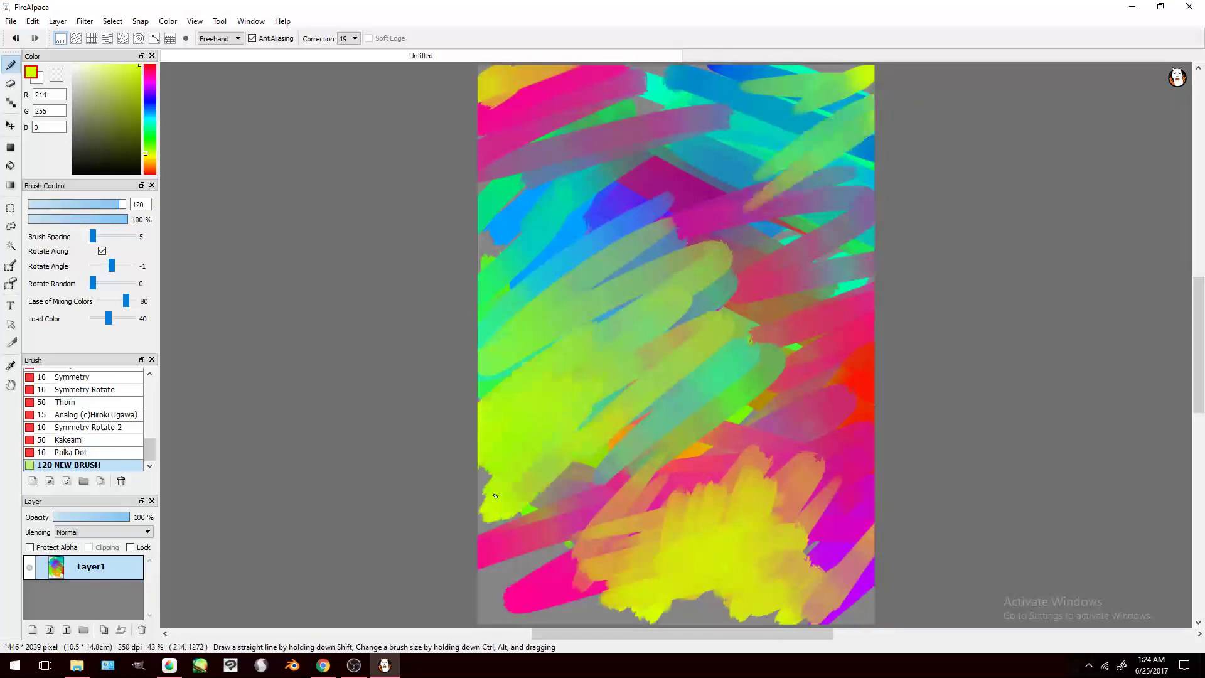
pyautogui.moveTo(840, 365)
pyautogui.mouseDown()
pyautogui.moveTo(816, 433)
pyautogui.moveTo(778, 471)
pyautogui.mouseUp()
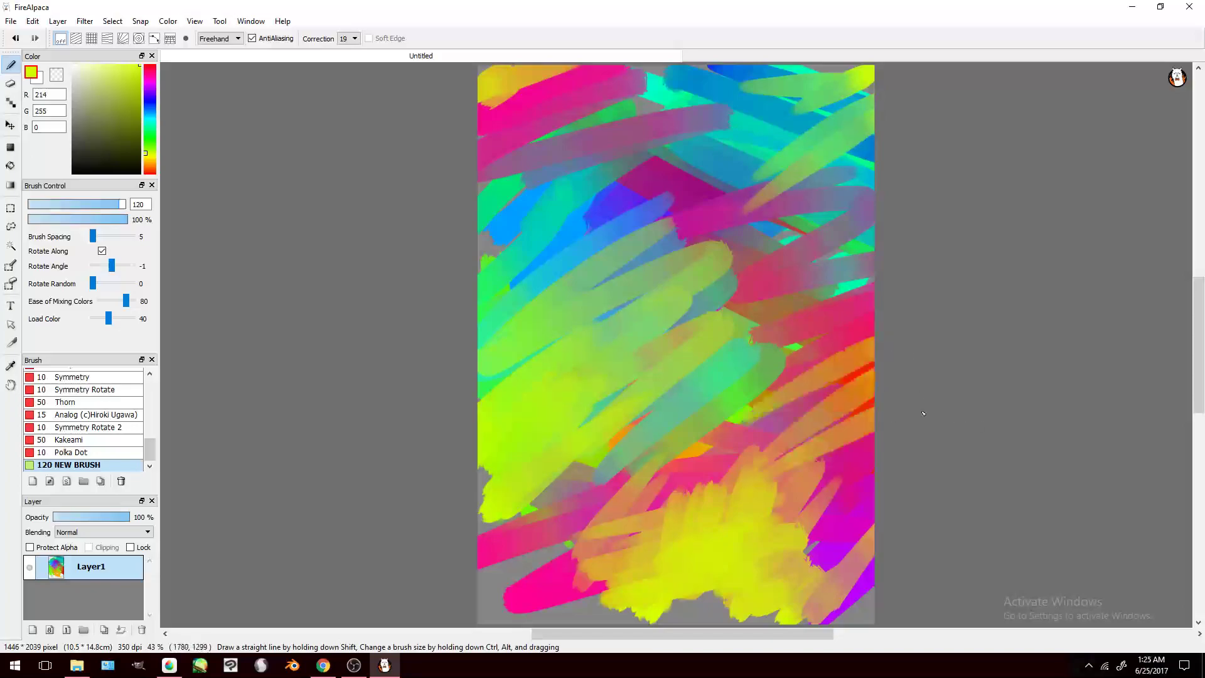
# Step: Rename NEW BRUSH as PAINT MIXER
pyautogui.doubleClick(95, 466)
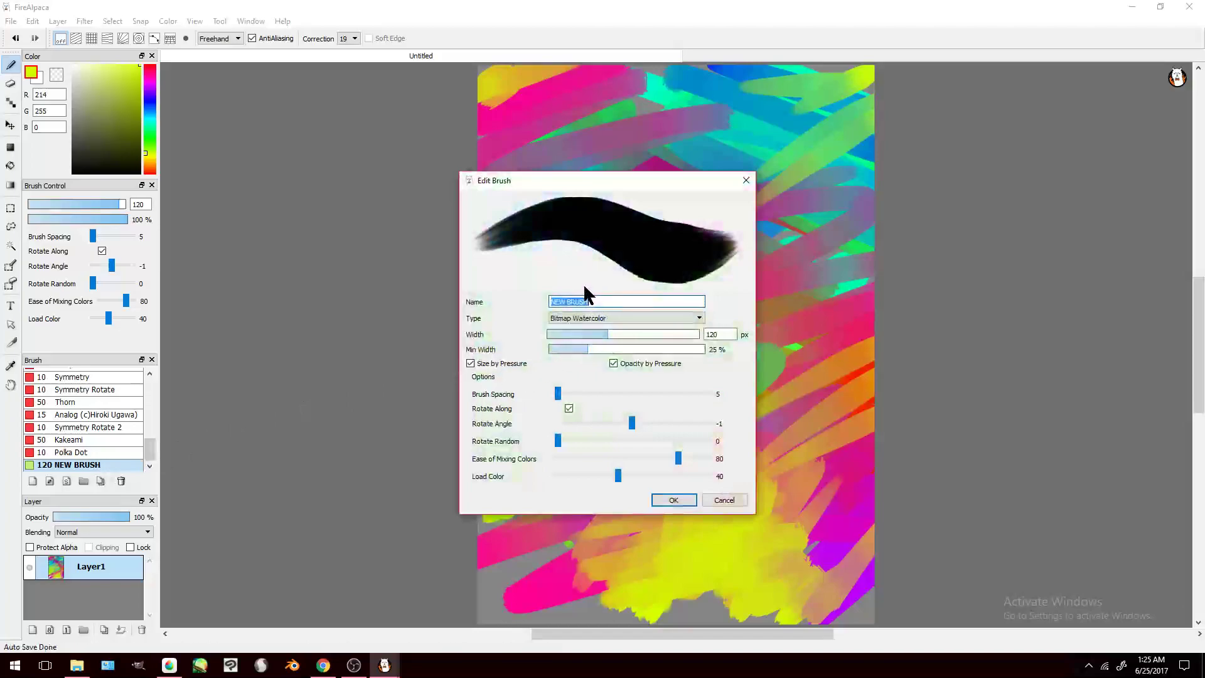
pyautogui.write('paint mi')
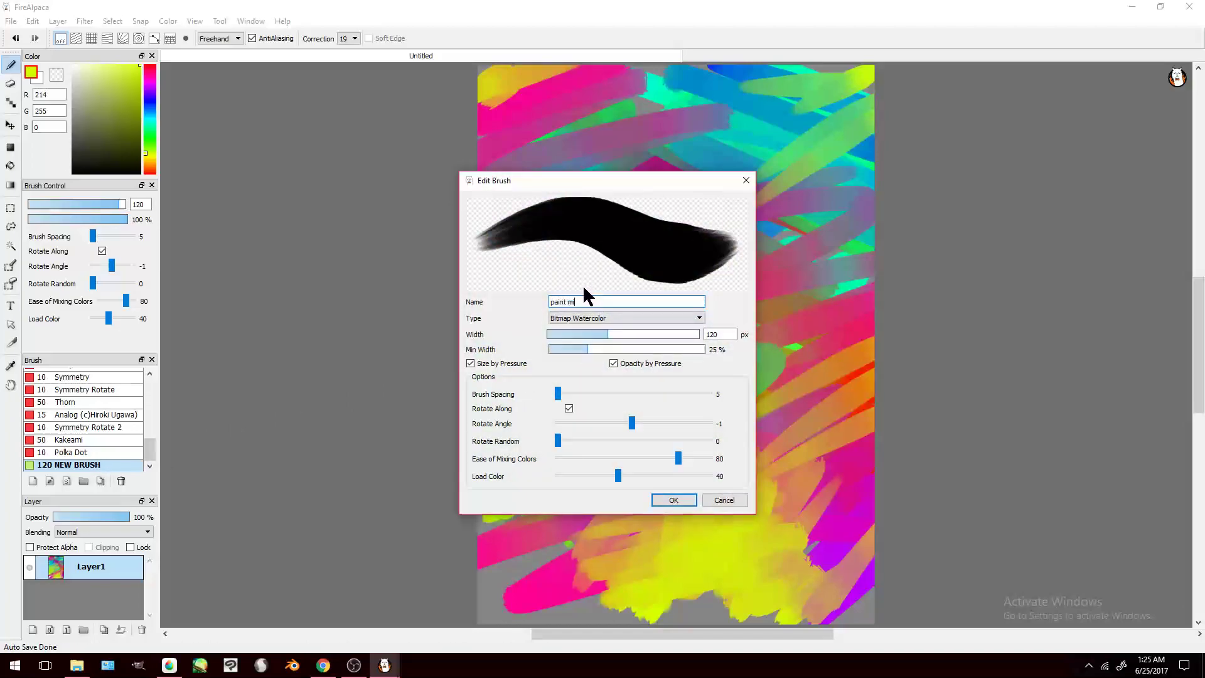
pyautogui.write('xer')
pyautogui.write('PAINT MIXER')
pyautogui.click(676, 502)
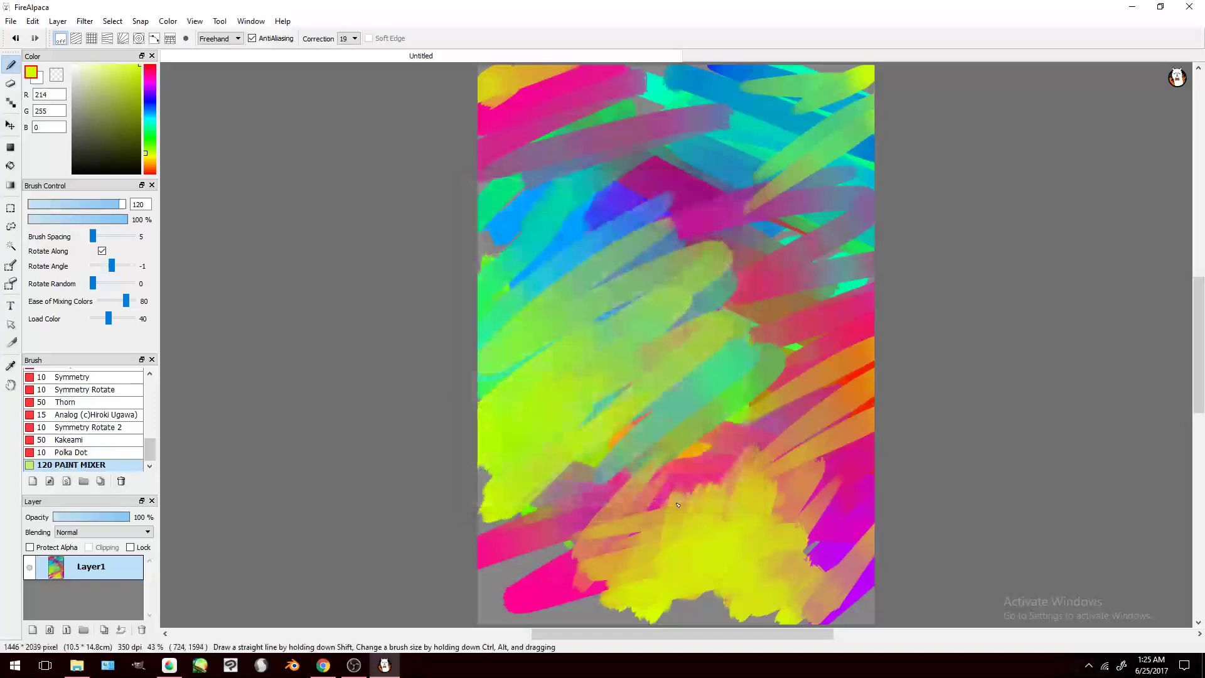